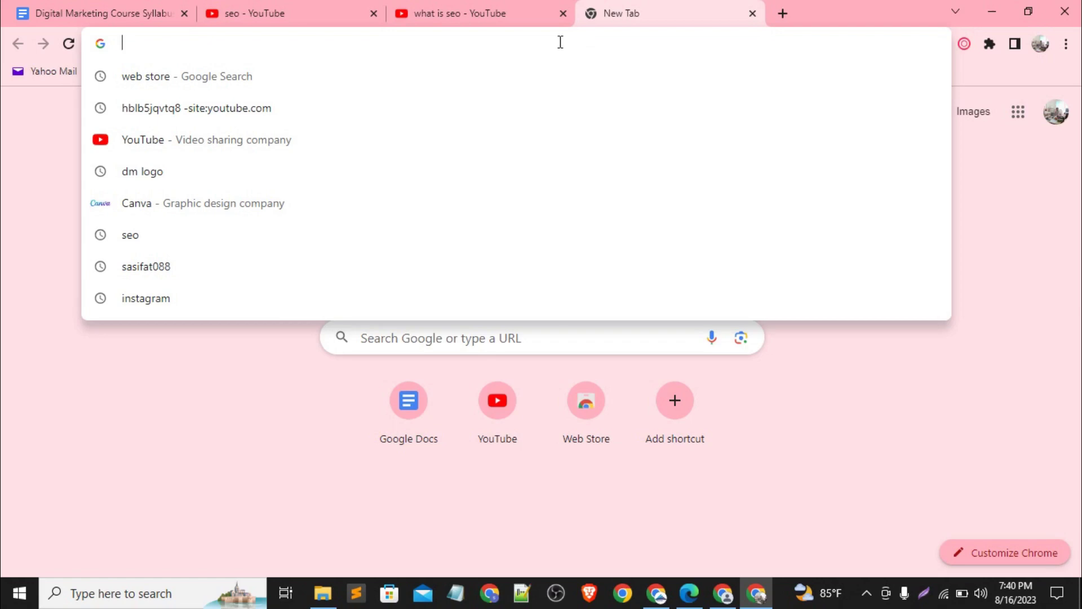
Search Google for "google bard ai".
text(g)
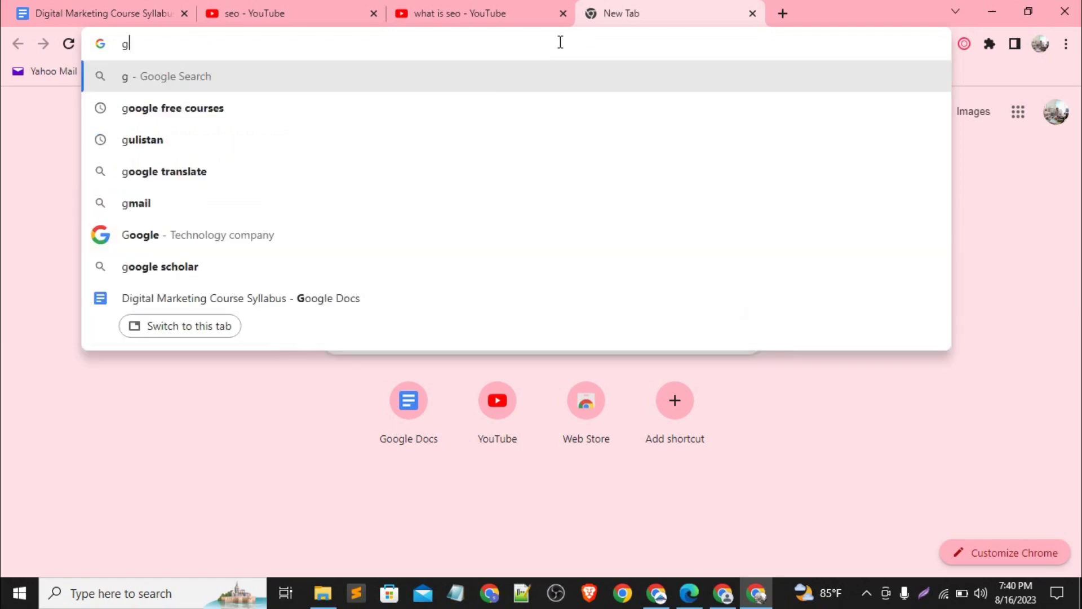
text(og)
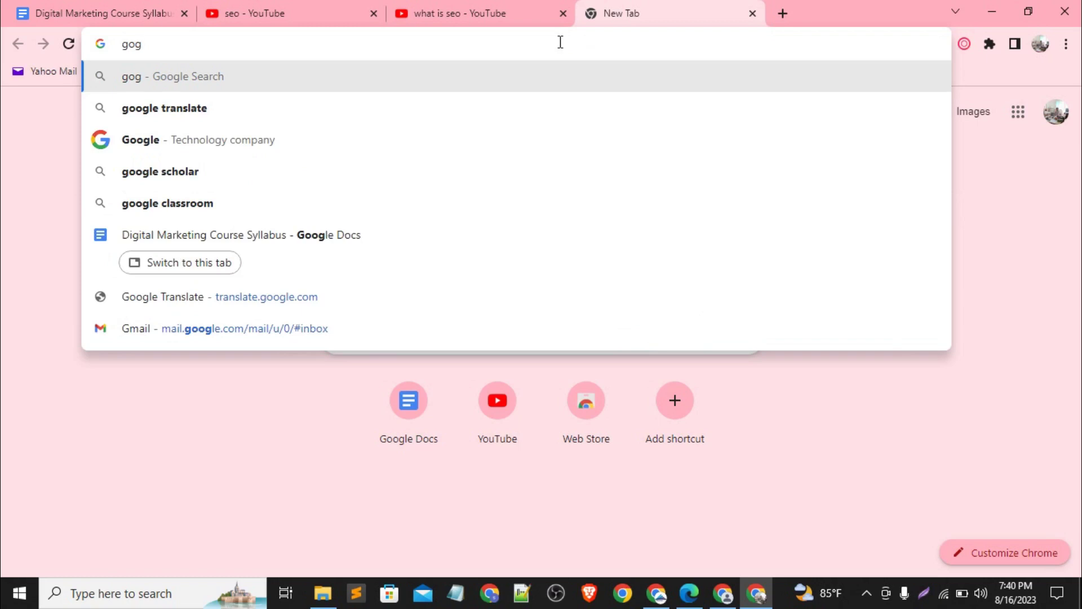
key(BackSpace)
text(oo)
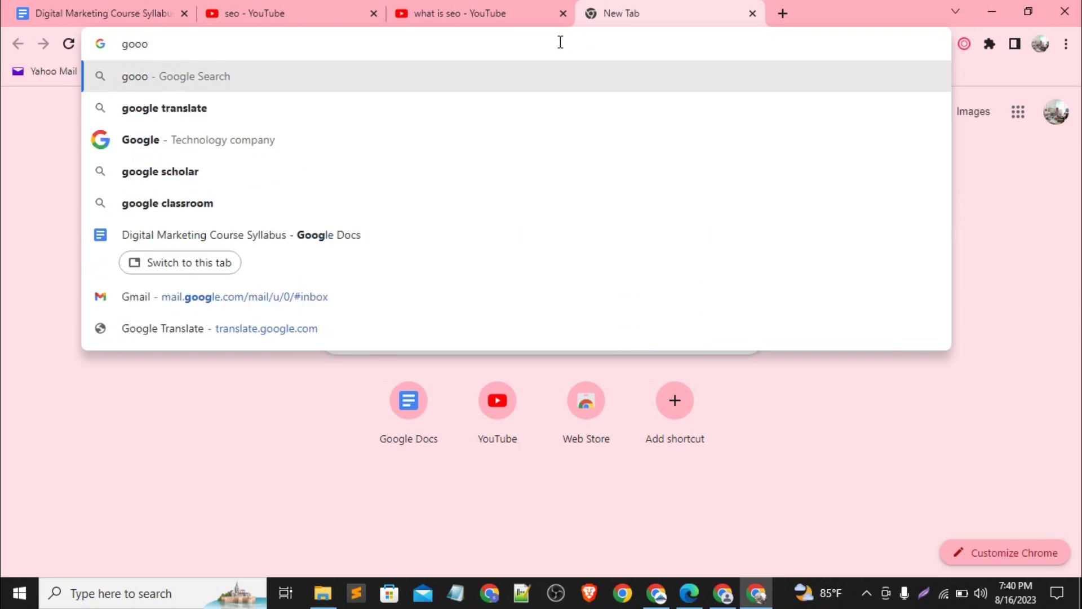
key(BackSpace)
text(gle )
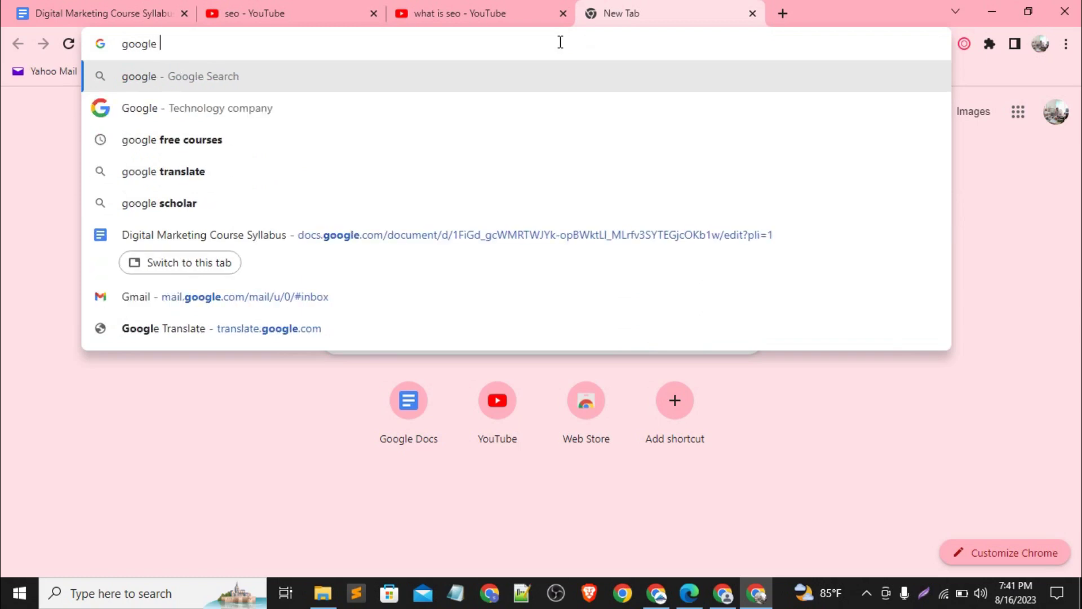
text(bar)
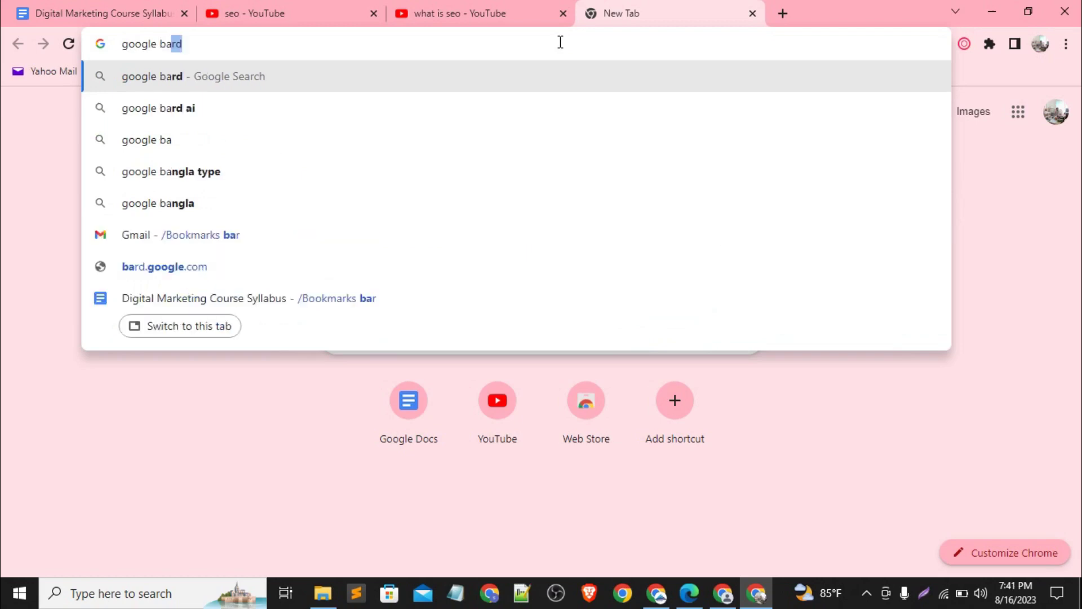
click(237, 151)
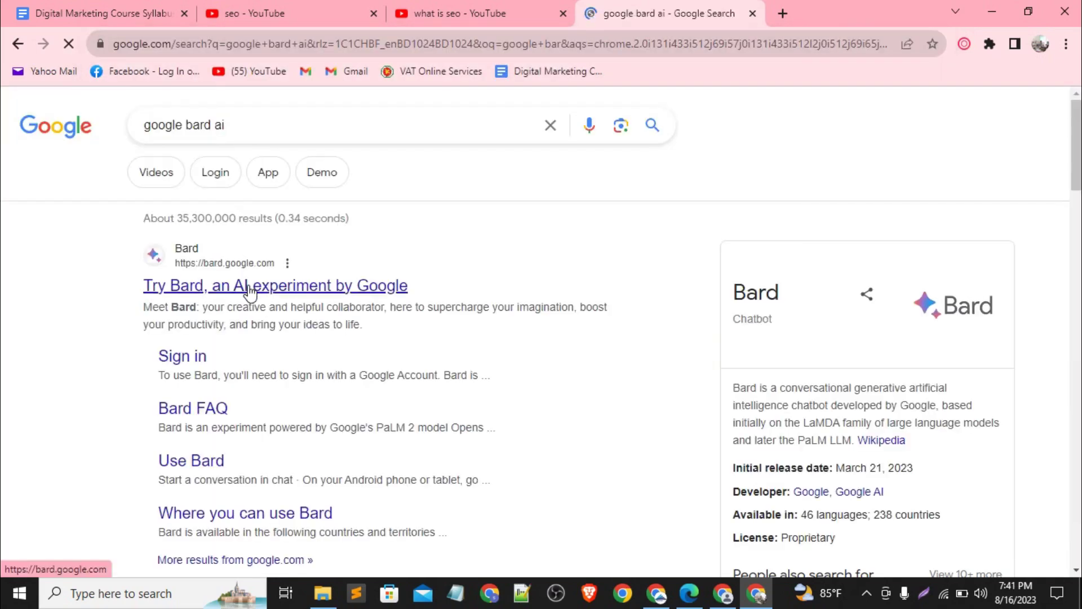
Open the Bard site from the search results and start trying Bard.
click(249, 287)
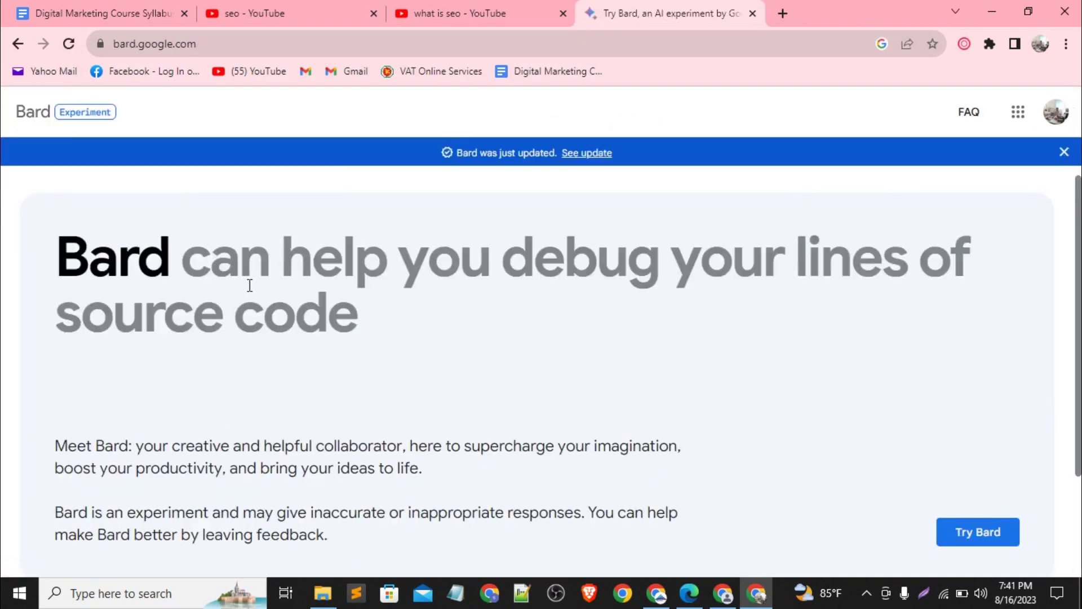
scroll(475, 225, down, 1)
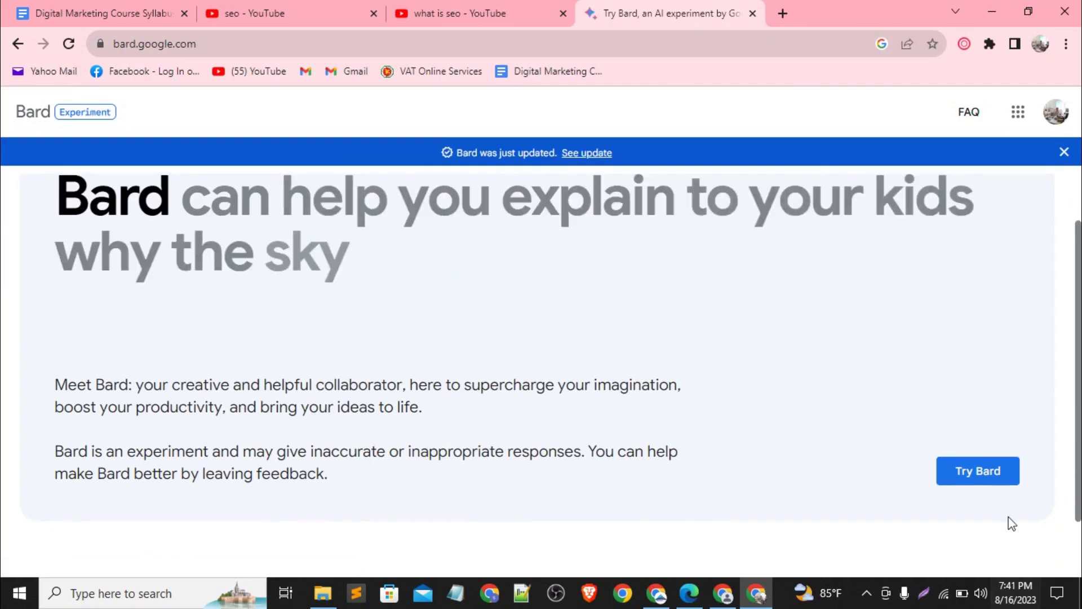
click(1002, 482)
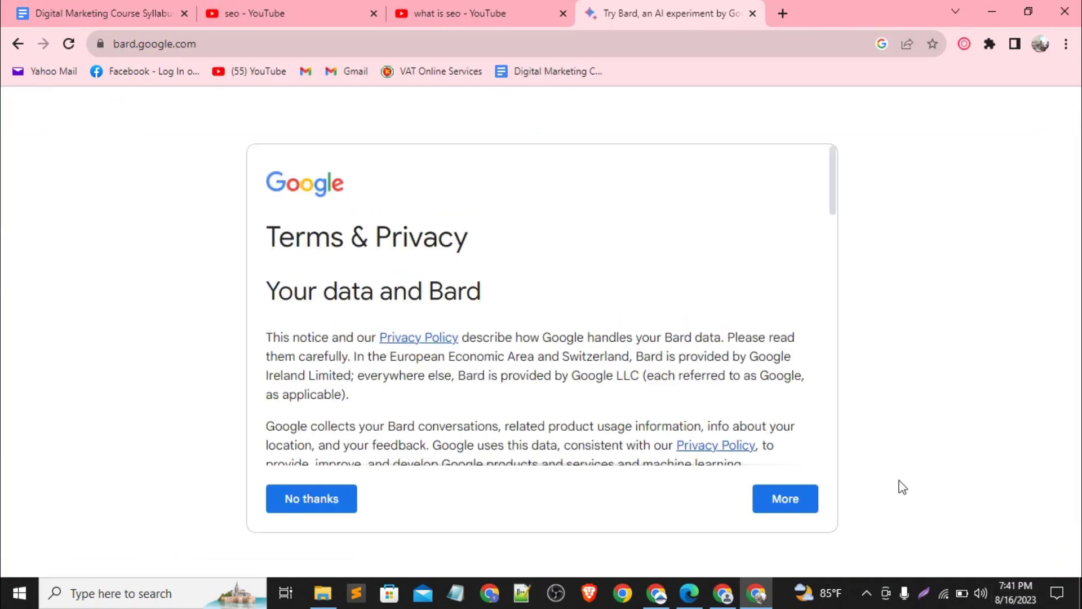
Go through Bard's Terms & Privacy notice, agree to it, and continue past the experiment notice without opting in to email updates.
click(817, 502)
click(817, 503)
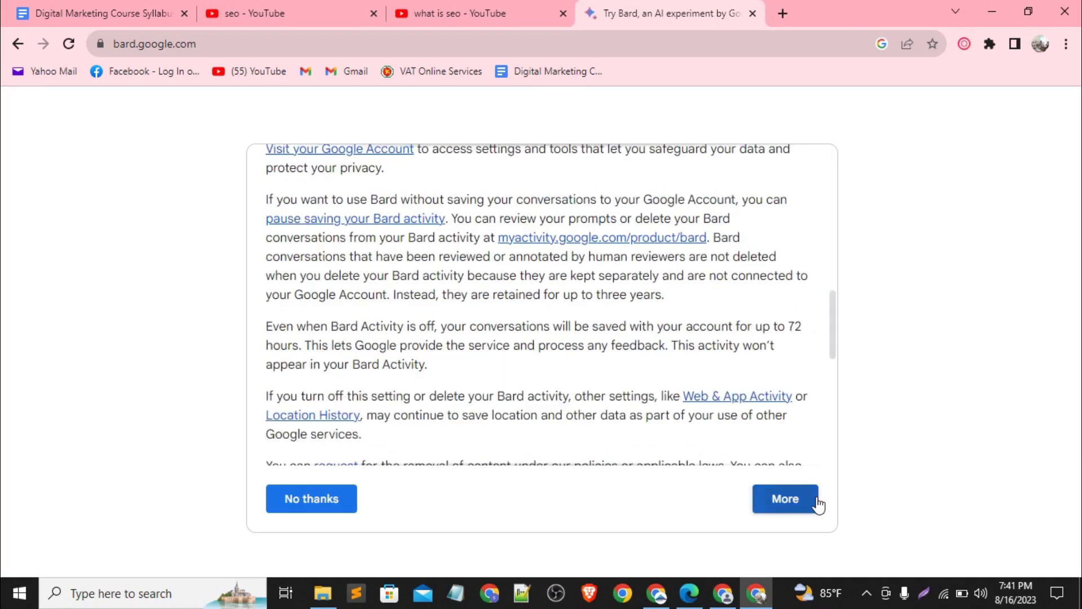
click(817, 504)
click(800, 504)
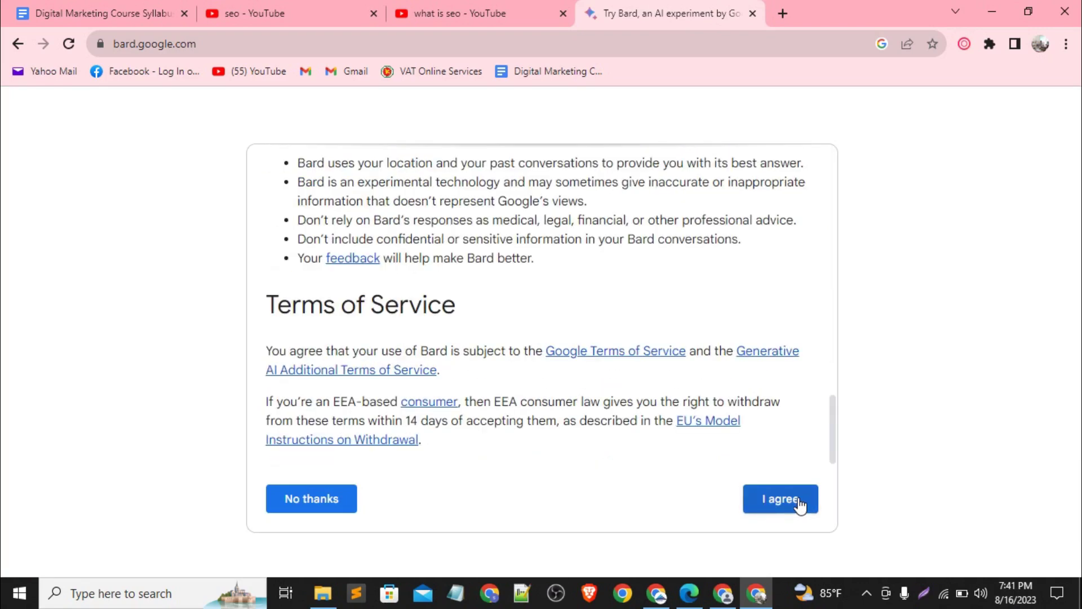
click(800, 503)
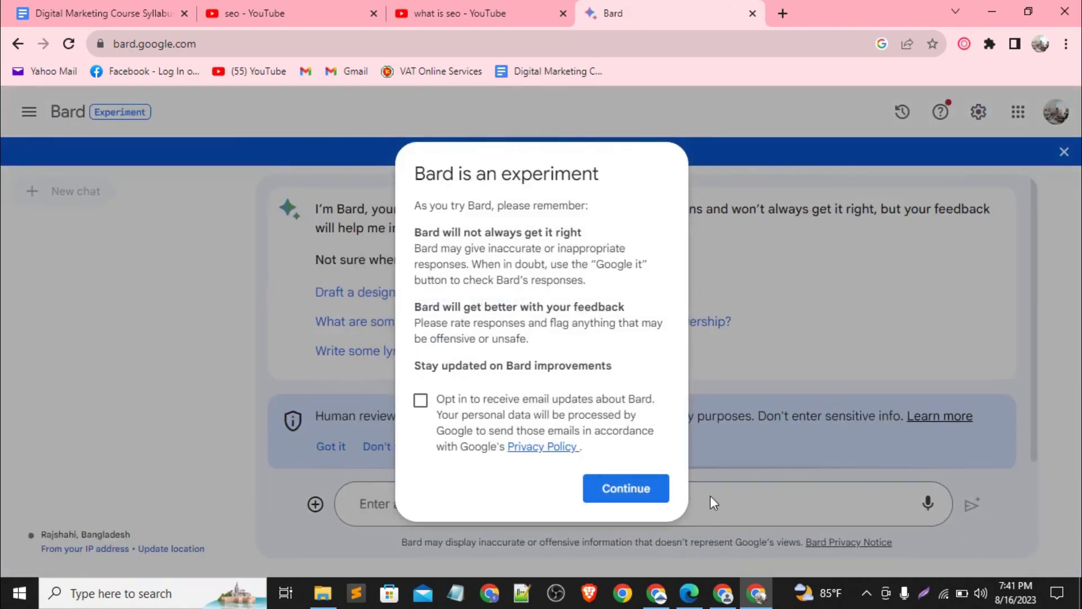
click(620, 496)
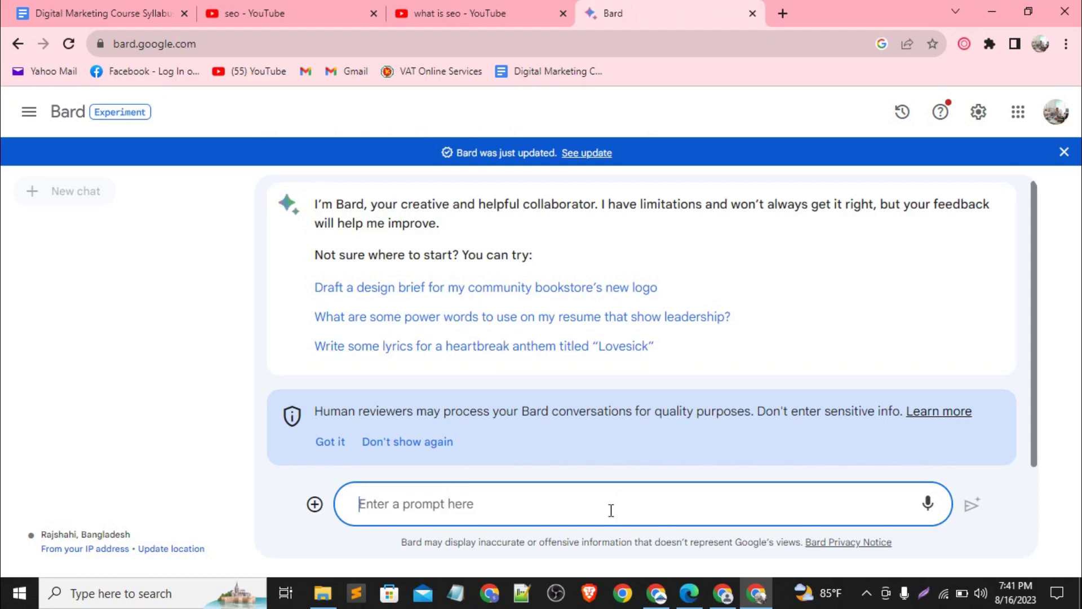
Copy the search phrase "what is seo" from the YouTube results page into Bard's prompt.
click(504, 9)
key(ctrl+c)
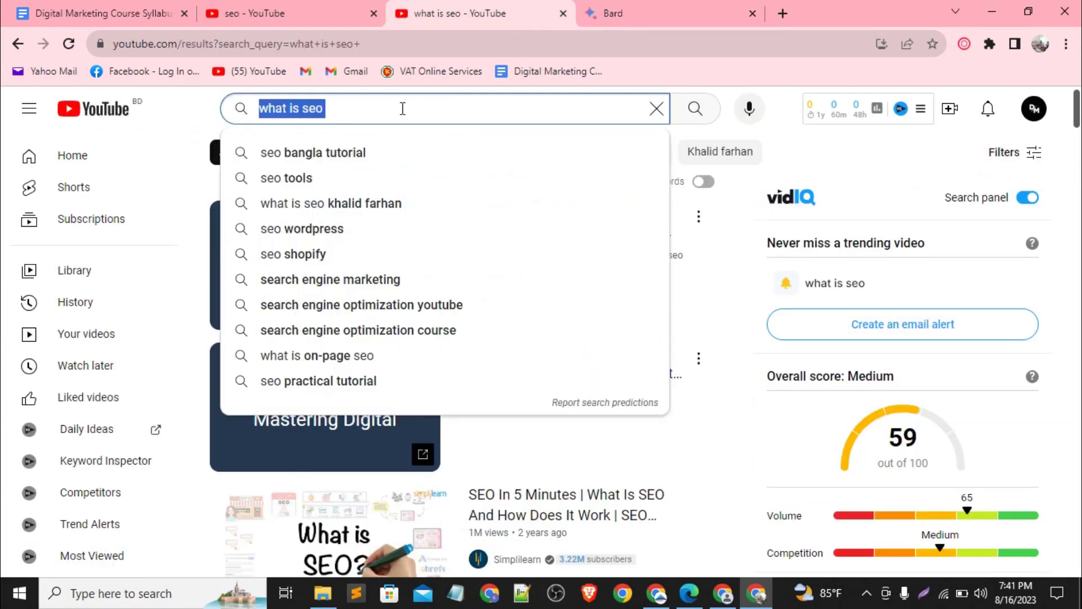
click(686, 5)
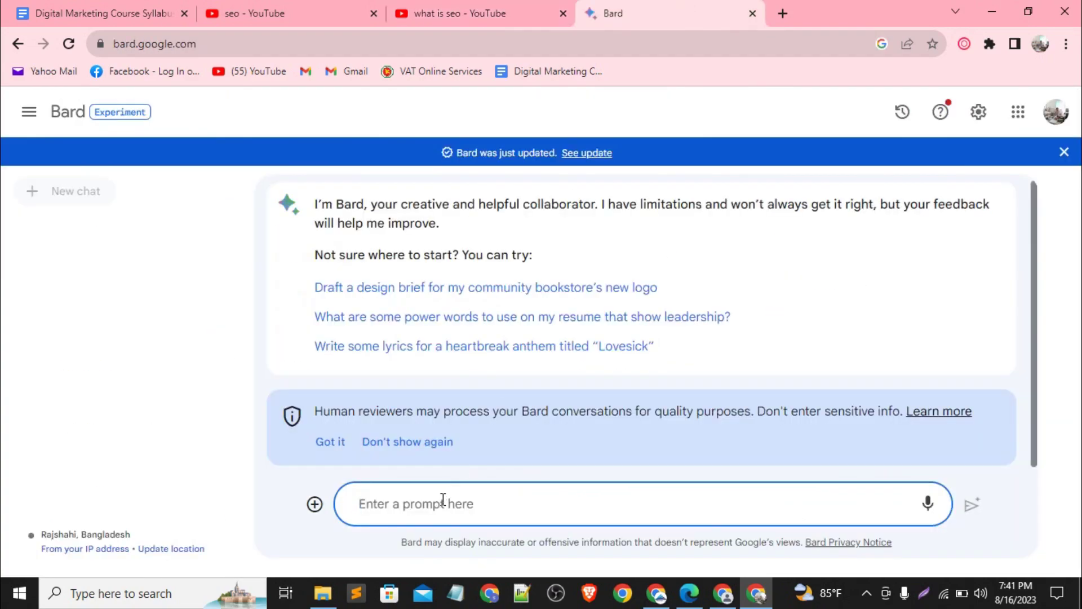
key(ctrl+v)
Extend the Bard prompt with ", this is my main title ... Give me 10 title releted this".
text(, )
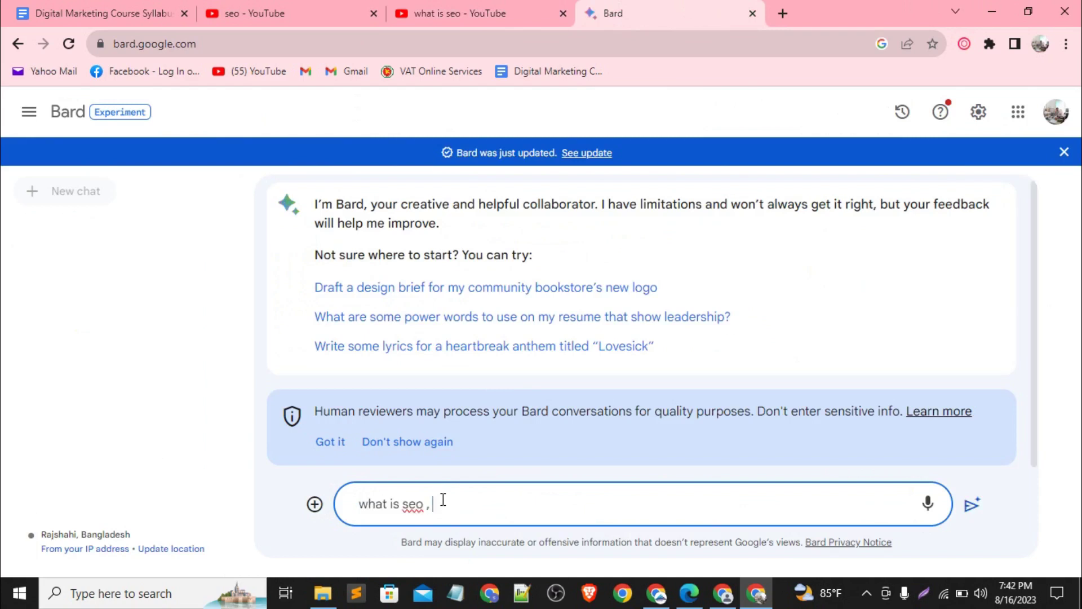
text(this is my main )
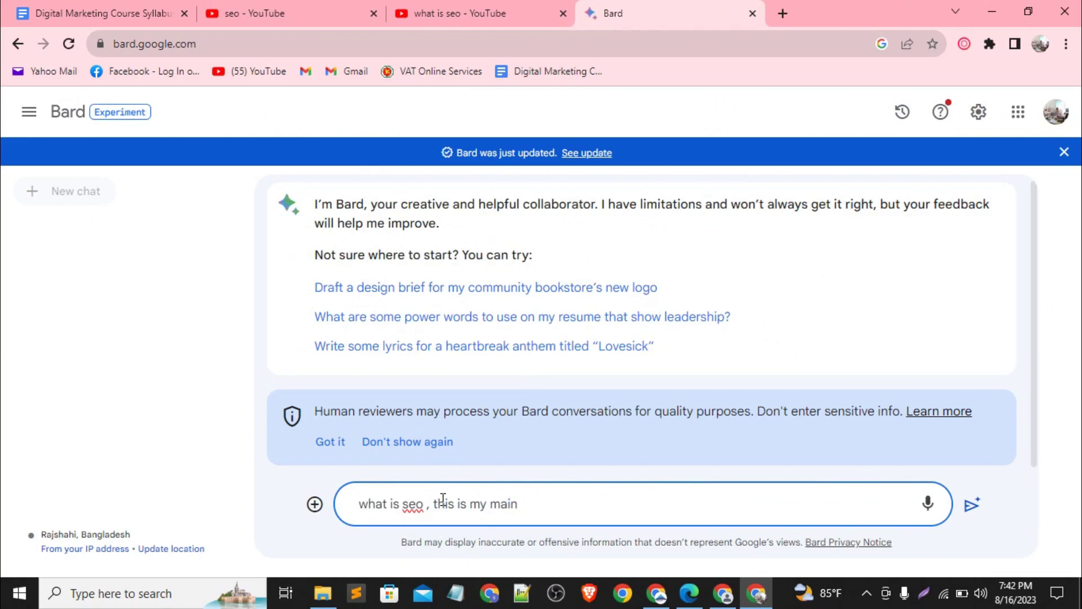
text(title ... Give me 1)
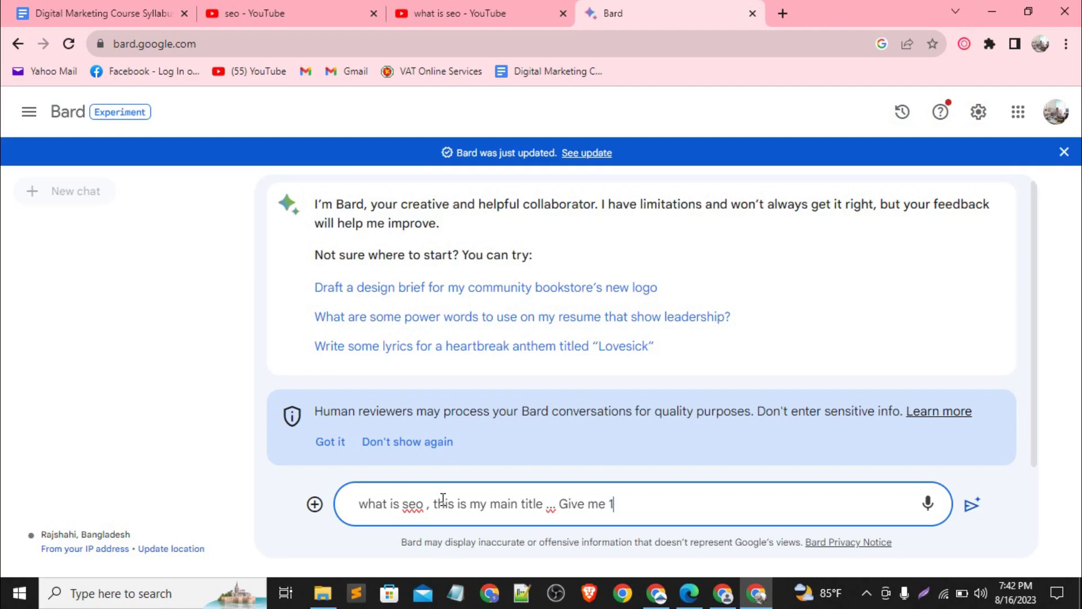
text(0)
text( ti)
text(t)
text(ta)
key(BackSpace)
key(BackSpace)
text(it)
text(releted)
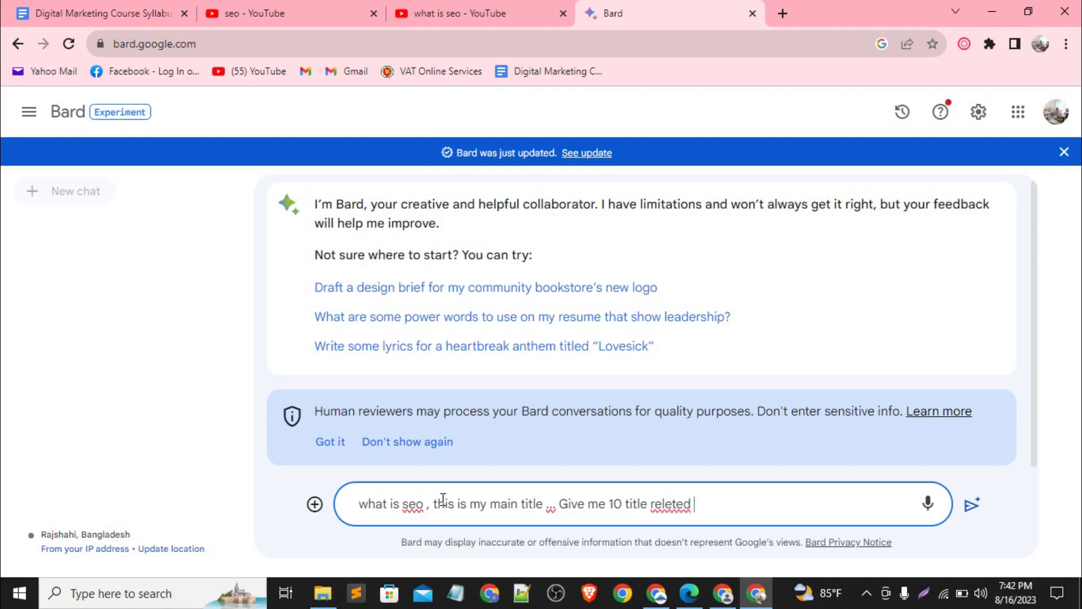
text( this)
Correct the misspelled word "releted" to "related" in the prompt and submit it to Bard.
right_click(674, 505)
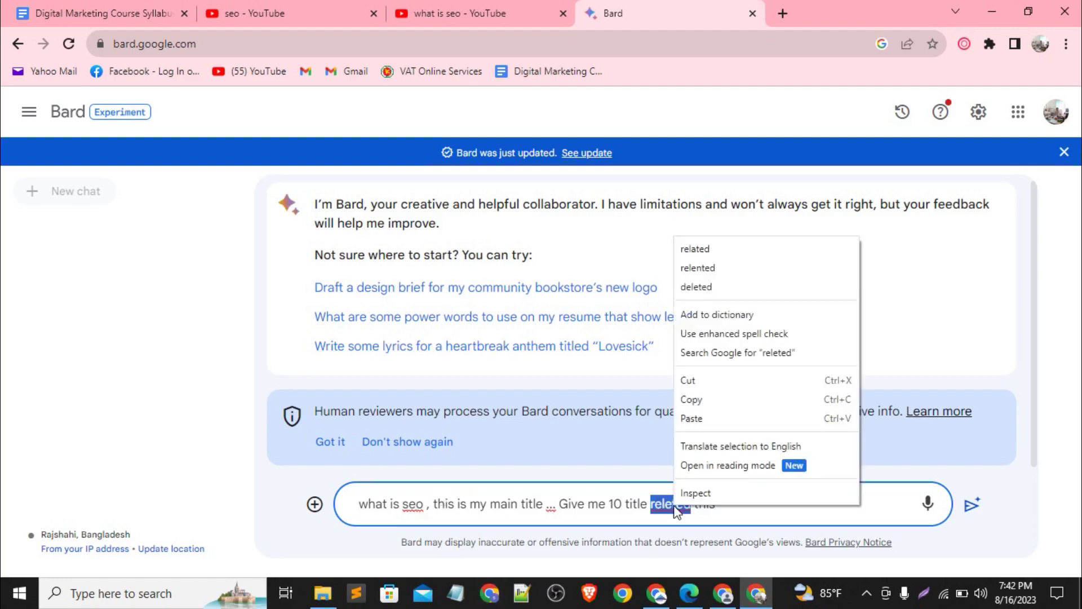
click(734, 248)
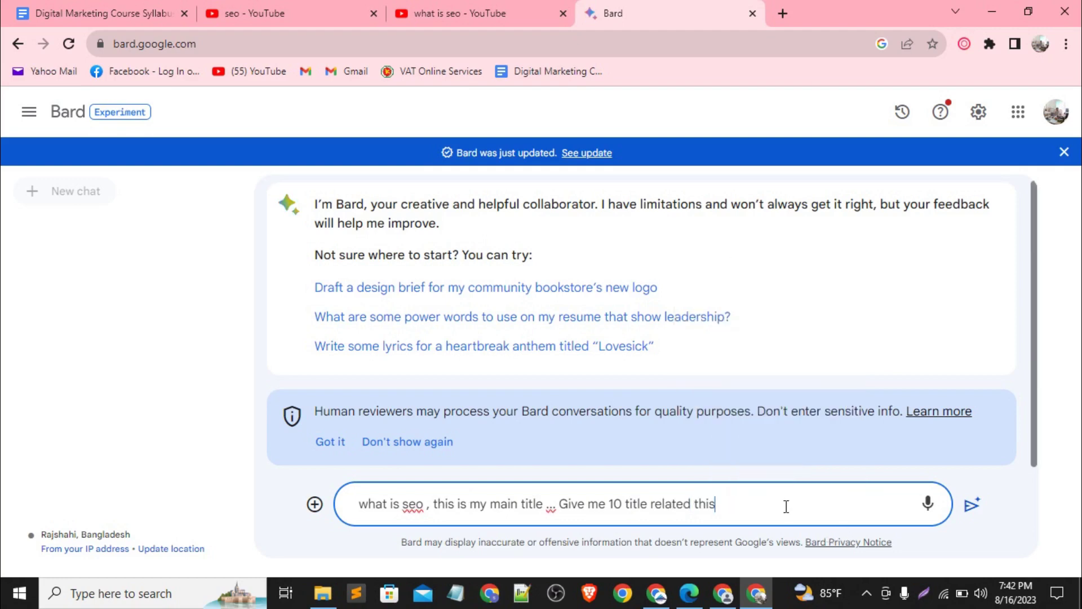
key(Return)
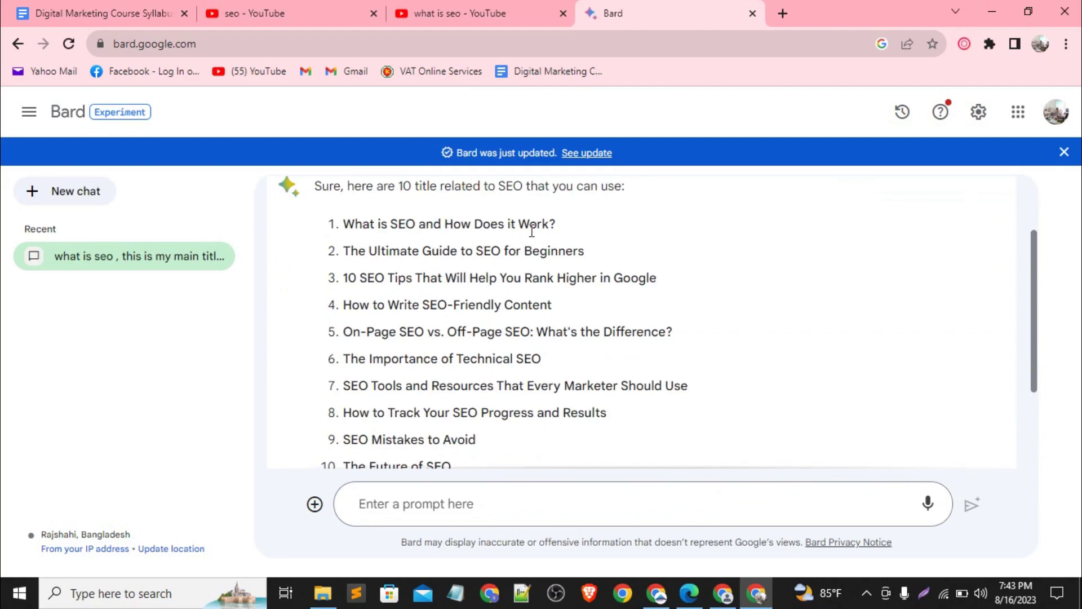
Review the list of SEO title suggestions in Bard's answer.
scroll(546, 300, down, 1)
scroll(546, 300, up, 1)
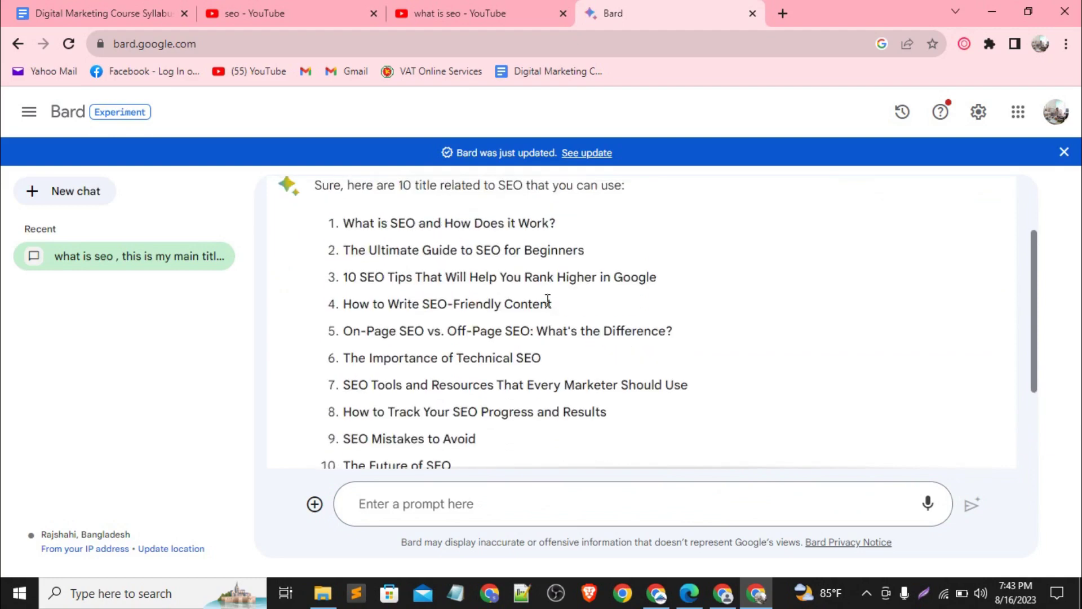
triple_click(518, 224)
click(519, 224)
scroll(515, 325, down, 1)
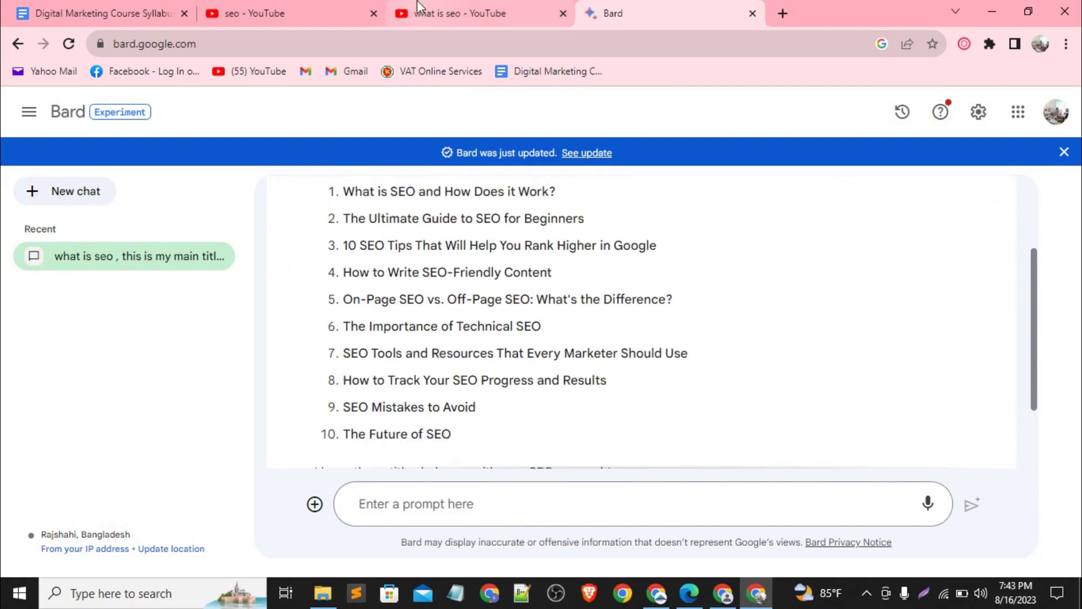
Rerun the YouTube search for "what is seo" and open the Simplilearn and WsCube Tech videos in new tabs.
click(437, 14)
click(418, 114)
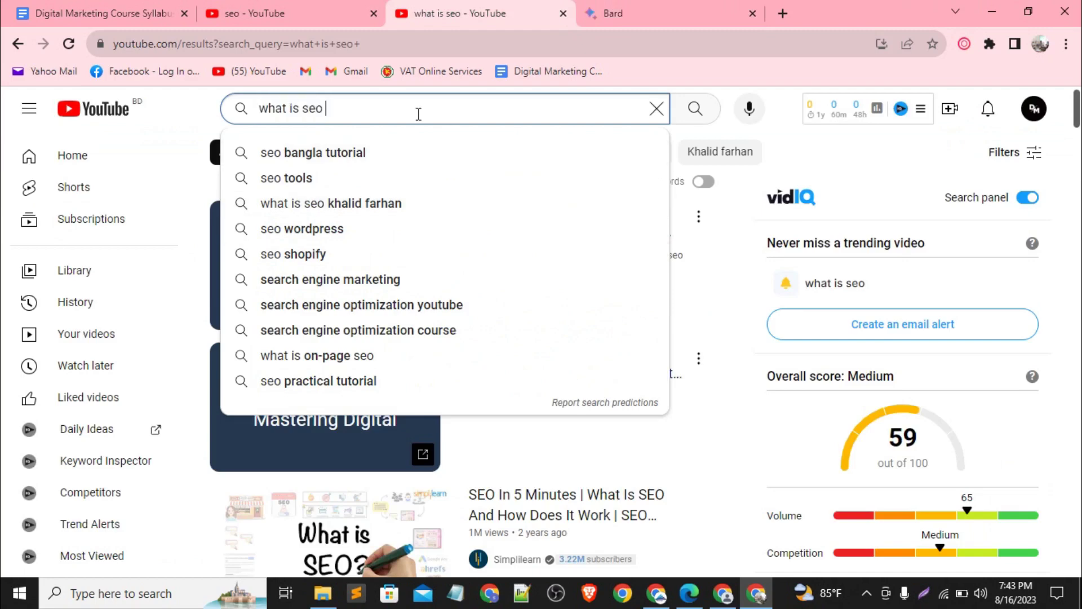
key(Return)
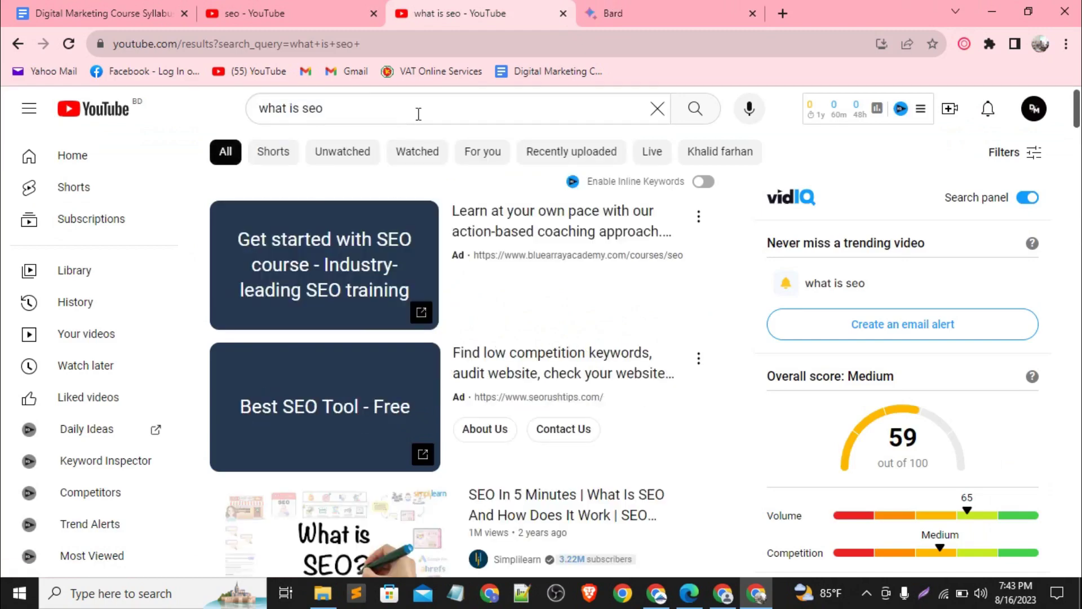
scroll(411, 258, down, 3)
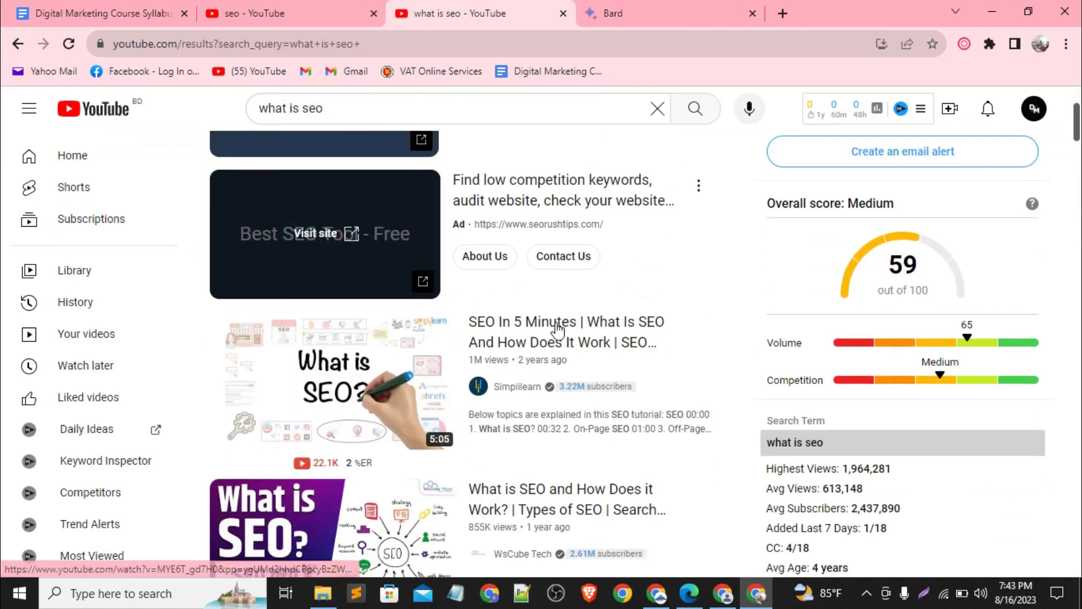
middle_click(541, 345)
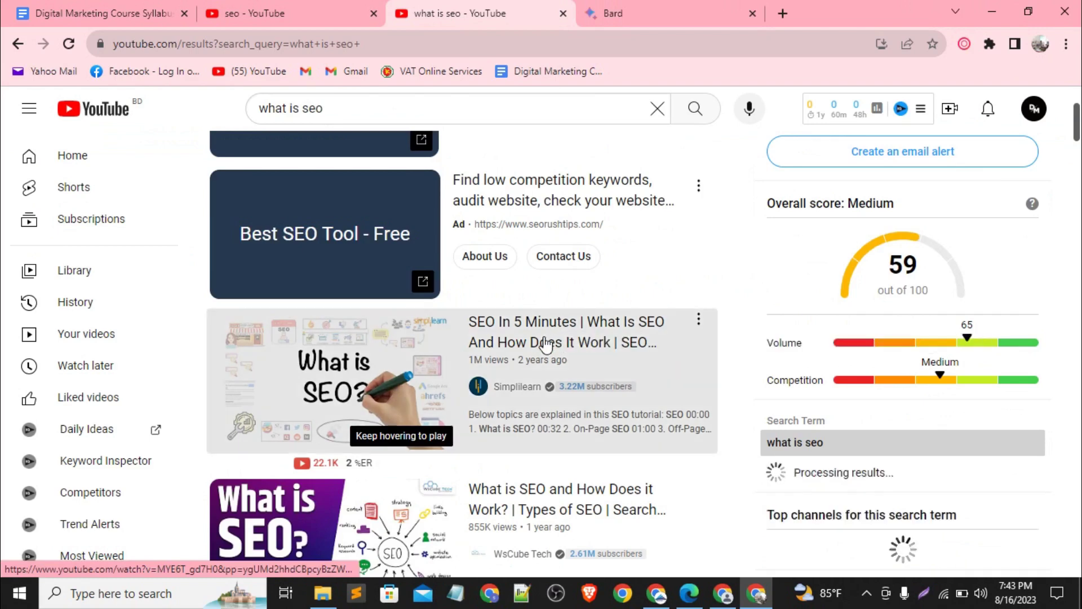
middle_click(507, 503)
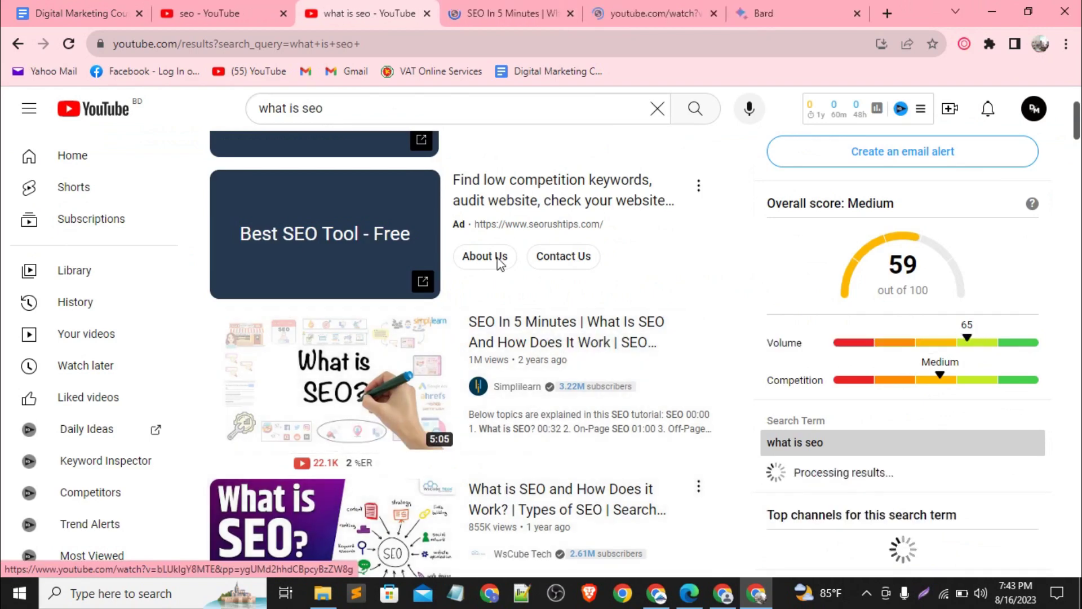
Try to pause playback in both newly opened SEO video tabs.
click(539, 1)
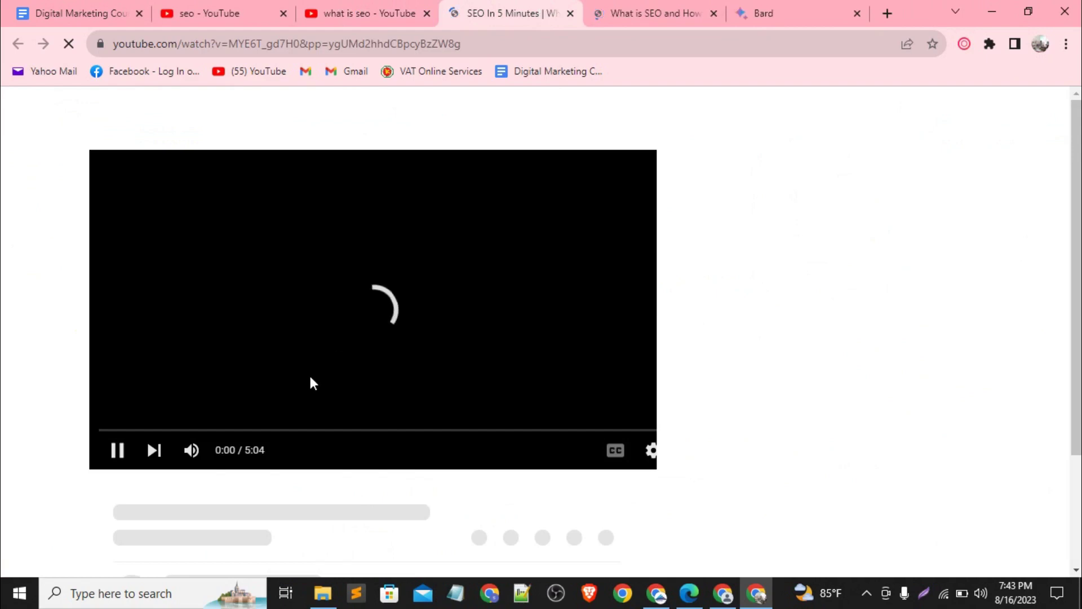
click(117, 450)
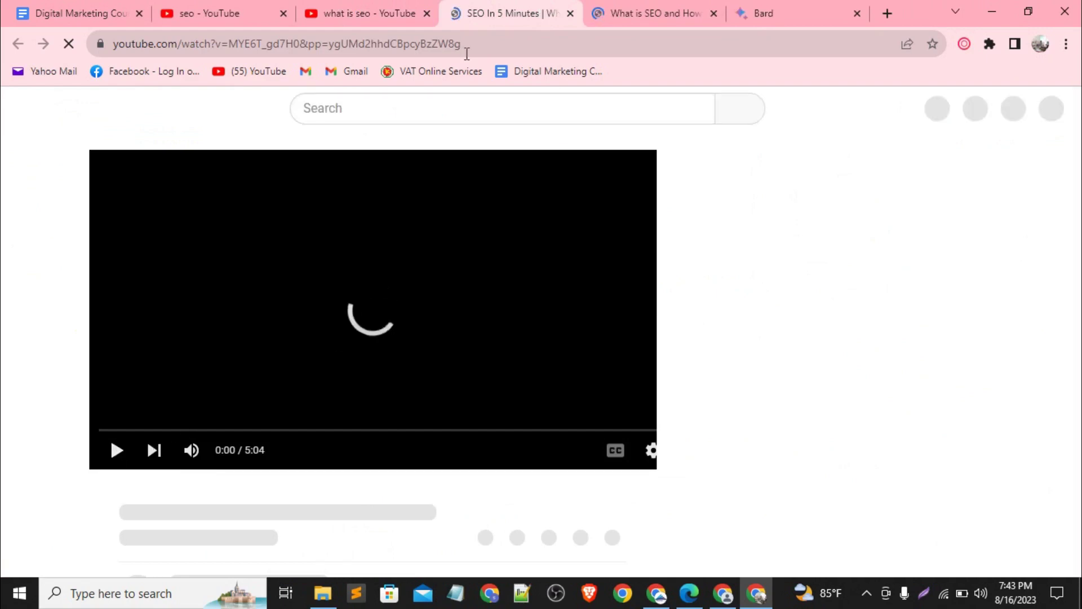
click(623, 9)
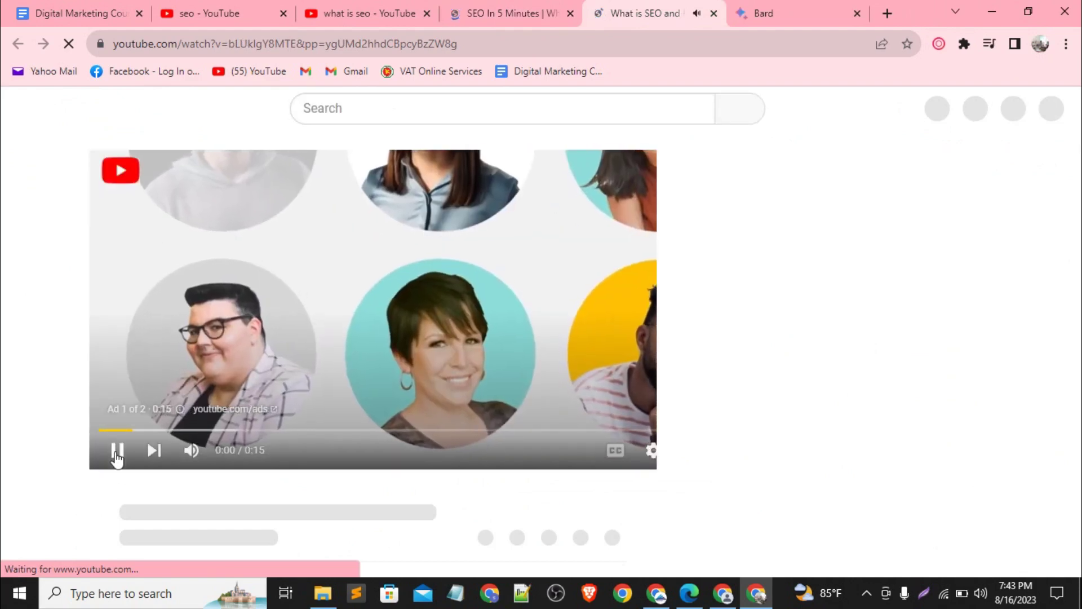
click(117, 450)
click(117, 451)
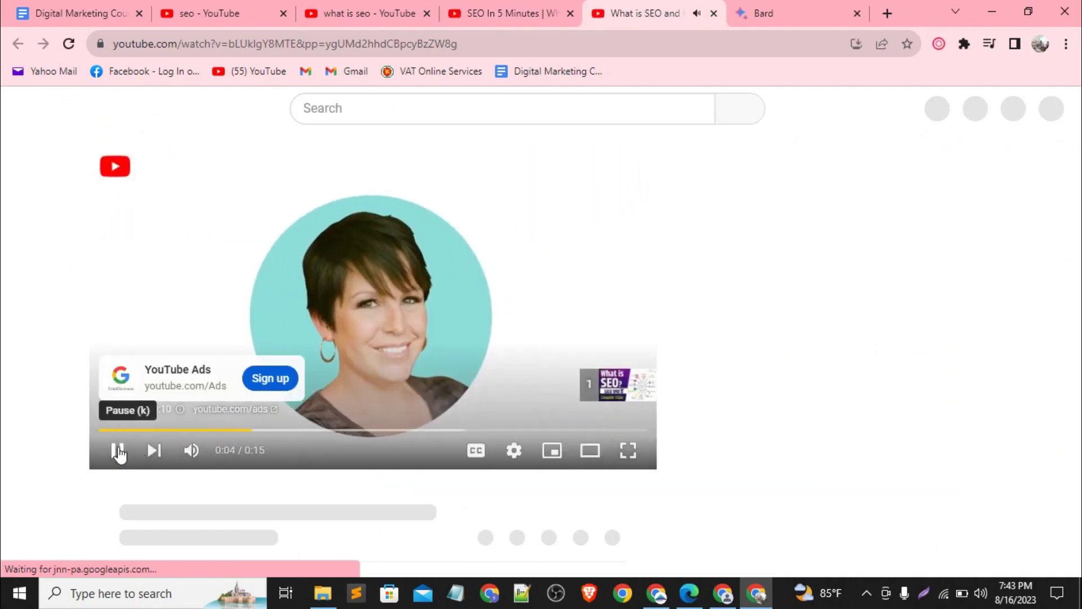
click(118, 452)
Pause playback of the Simplilearn video and the WsCube Tech video in their tabs.
click(522, 12)
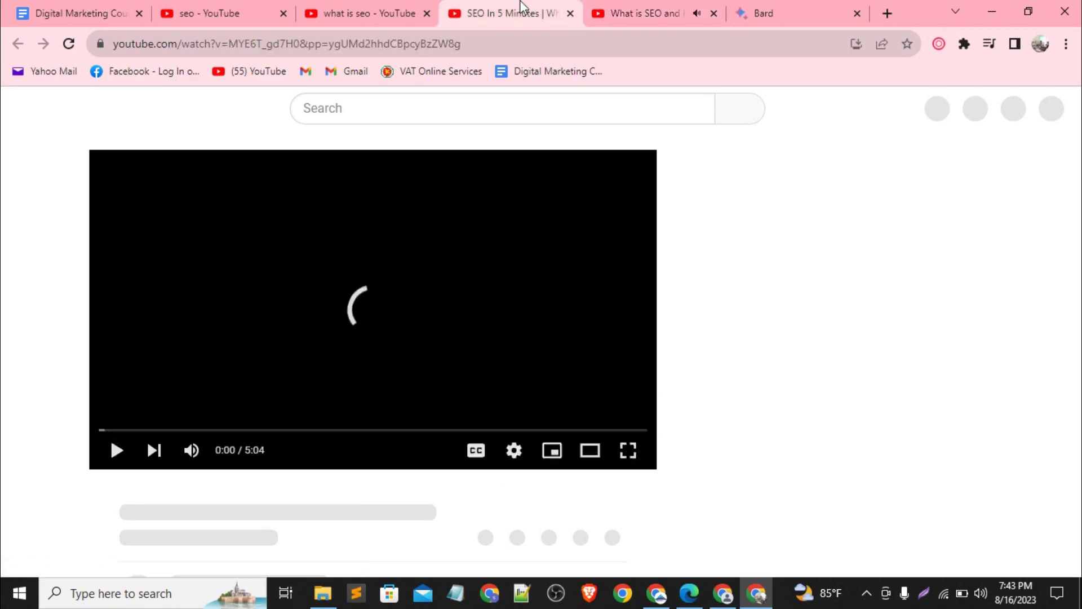
scroll(677, 404, down, 2)
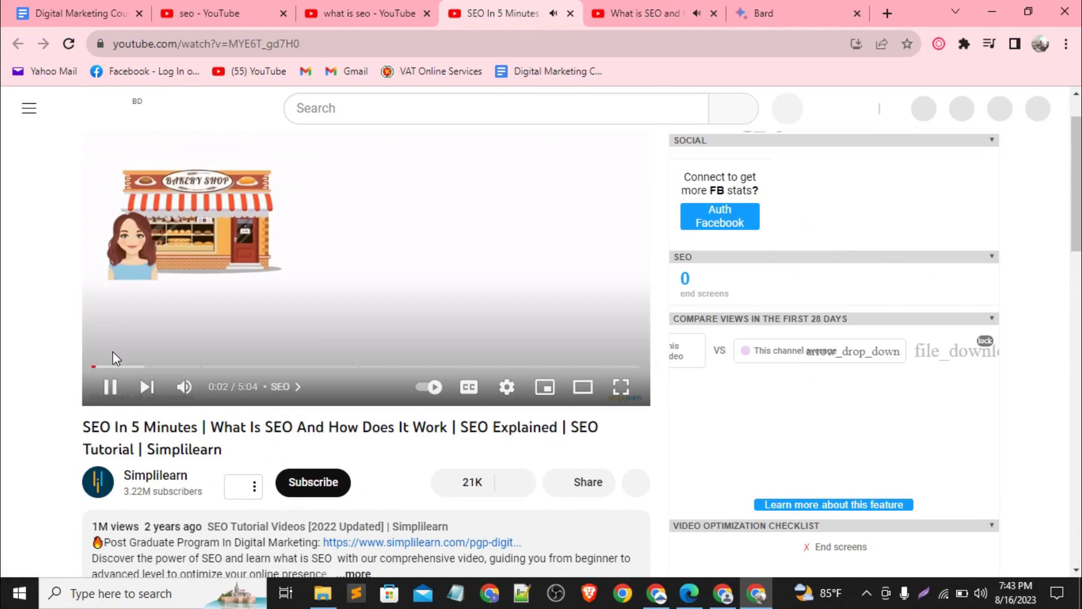
click(113, 351)
click(648, 12)
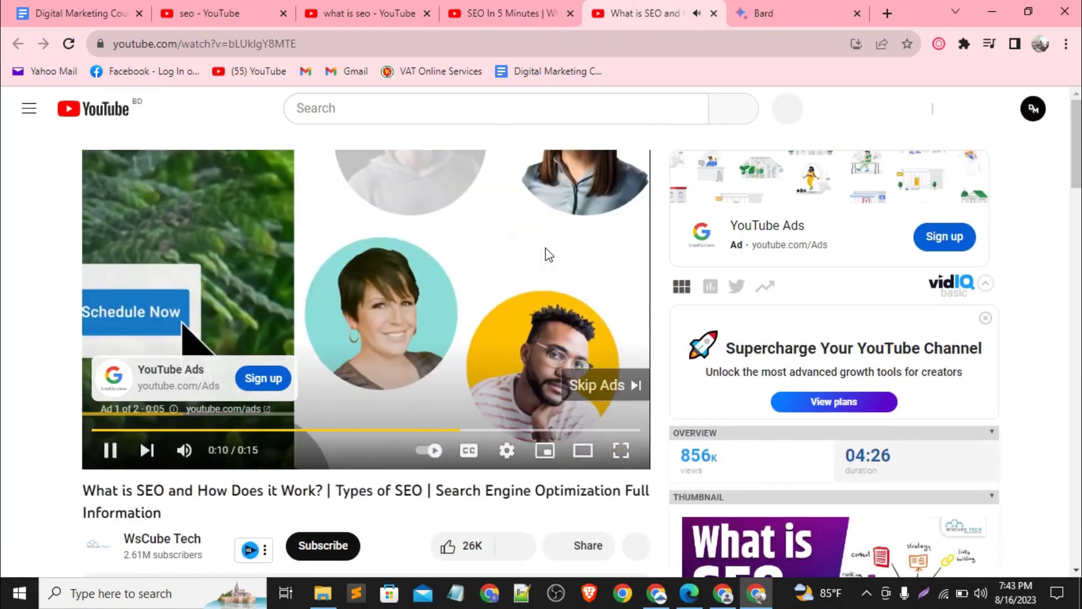
Copy the full title of the Simplilearn SEO video and switch to an empty Notepad document.
click(502, 12)
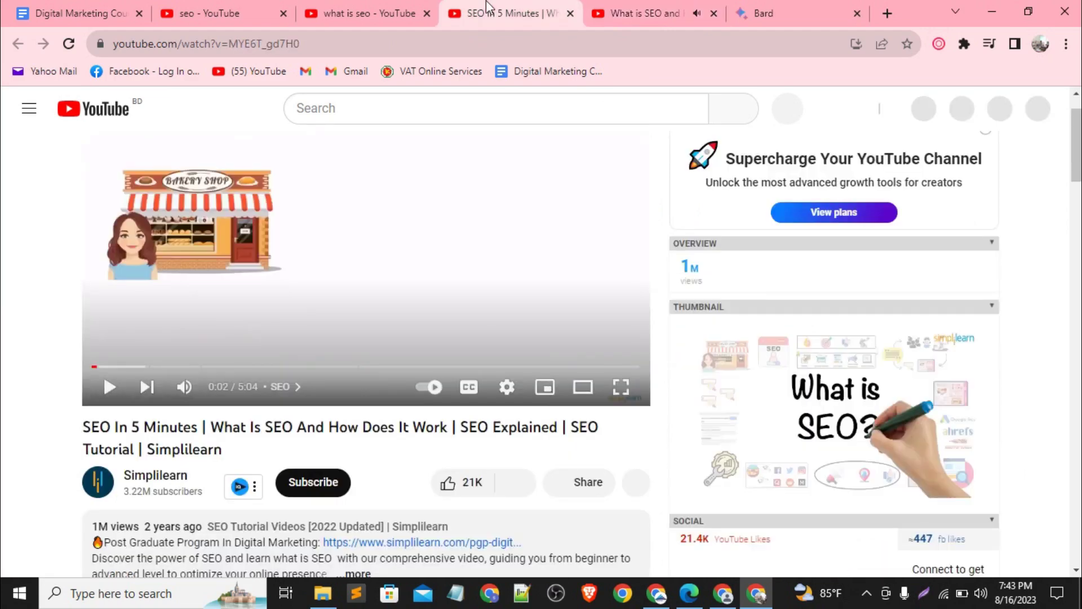
triple_click(358, 431)
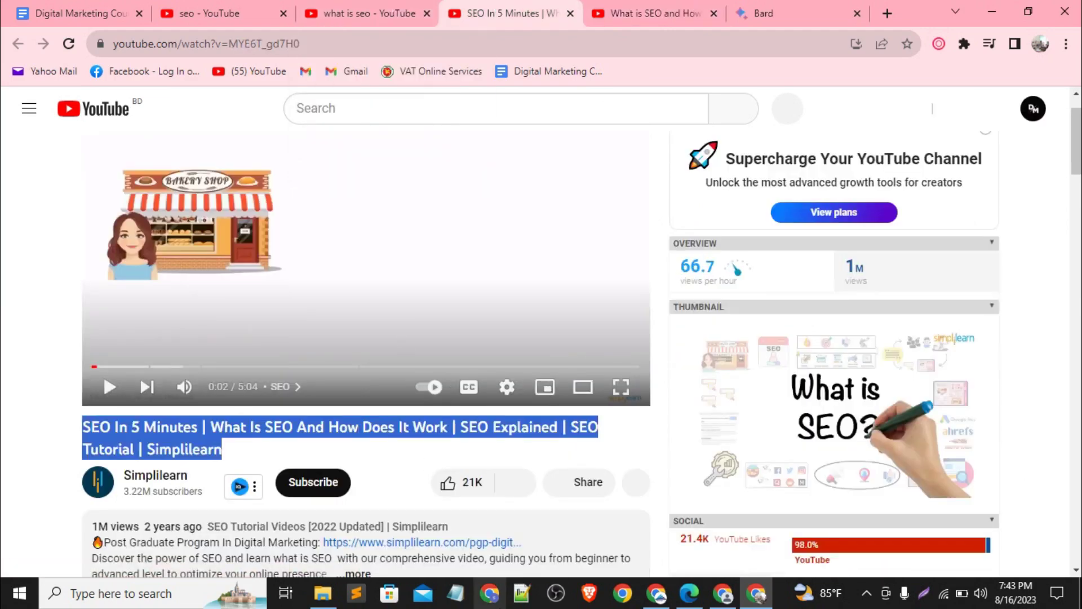
click(457, 597)
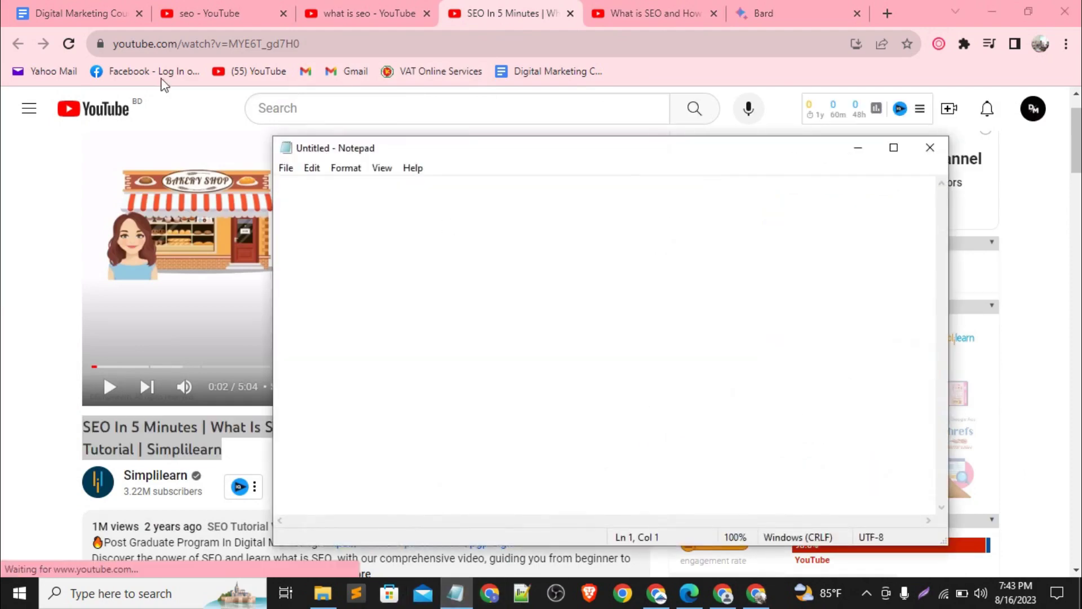
Review the "SEO optimise title and description" item under YouTube Marketing Syllabus in the course syllabus document.
click(20, 10)
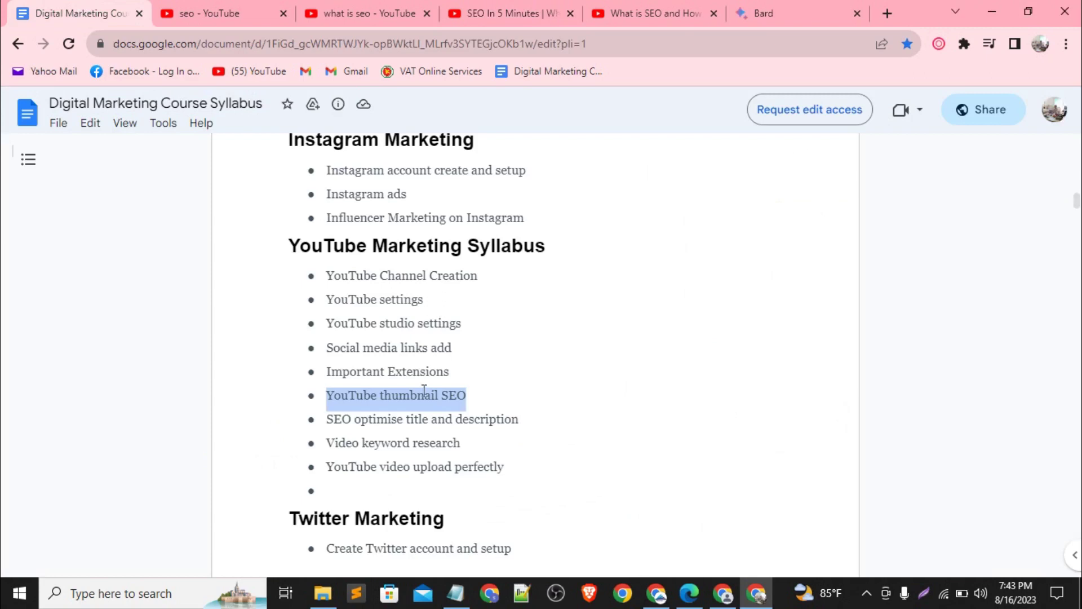
click(405, 419)
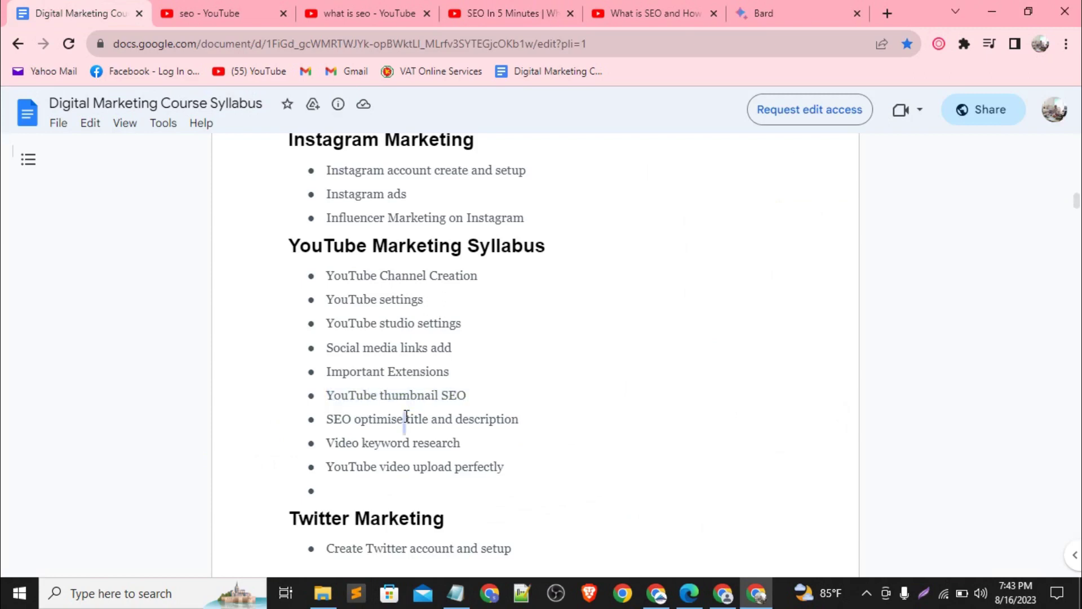
triple_click(406, 417)
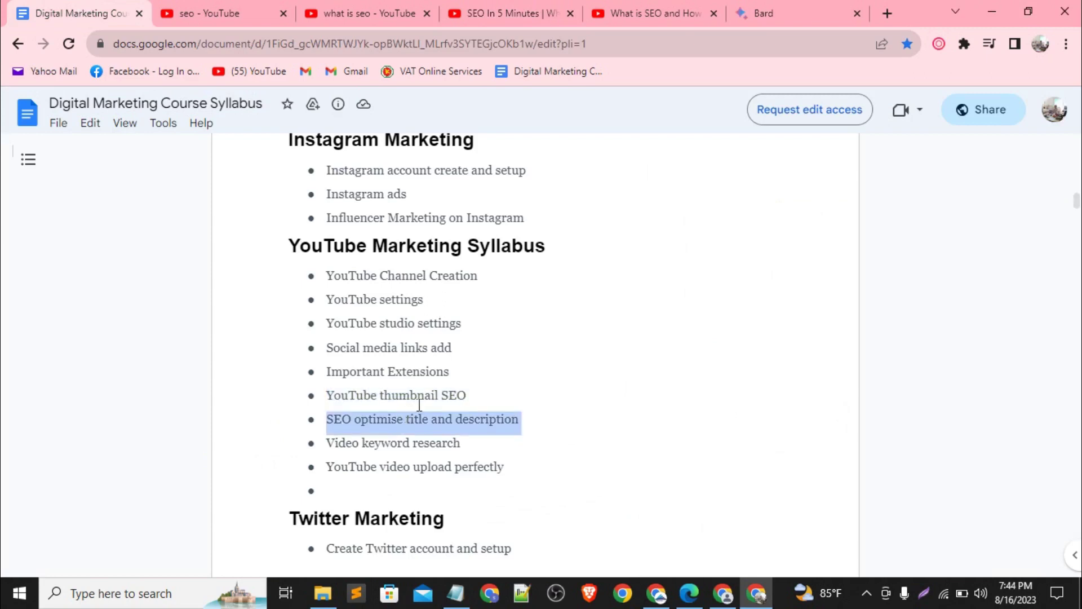
click(451, 422)
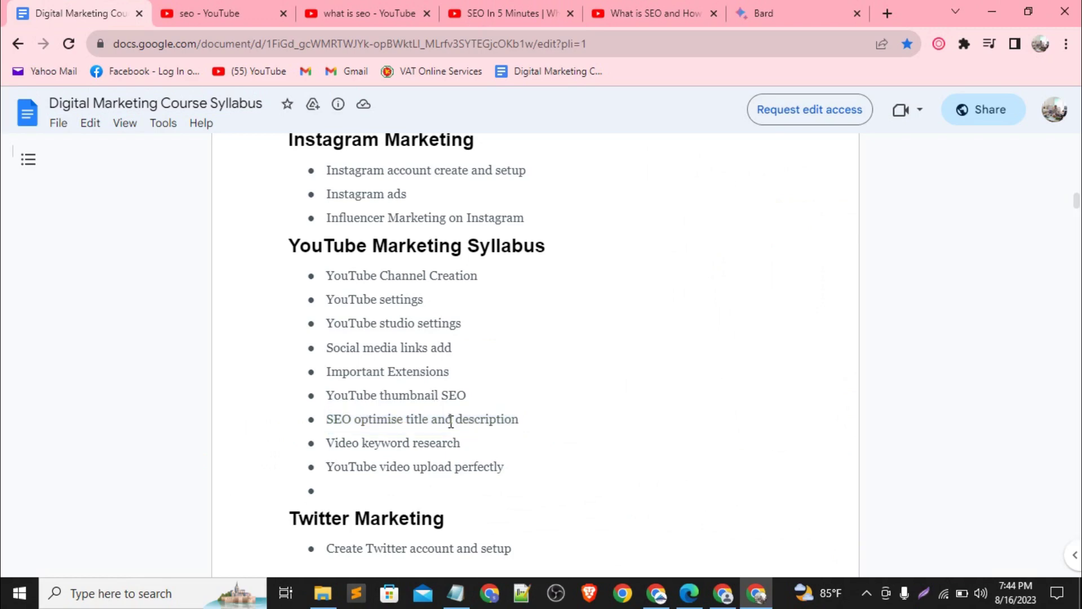
Return to the YouTube tabs and copy the full title of the WsCube Tech SEO video.
click(490, 3)
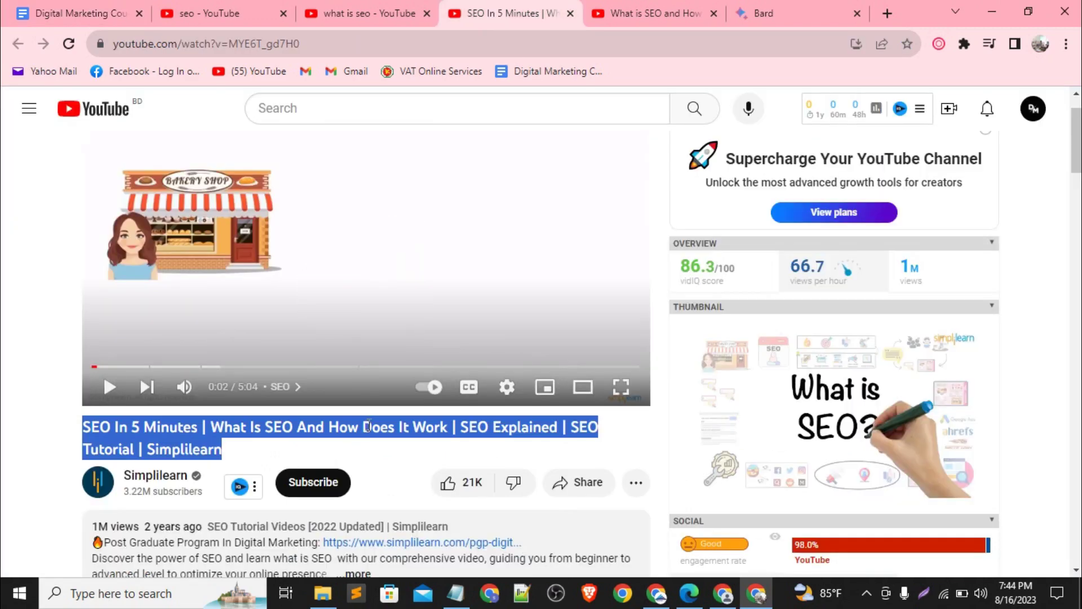
key(ctrl+Tab)
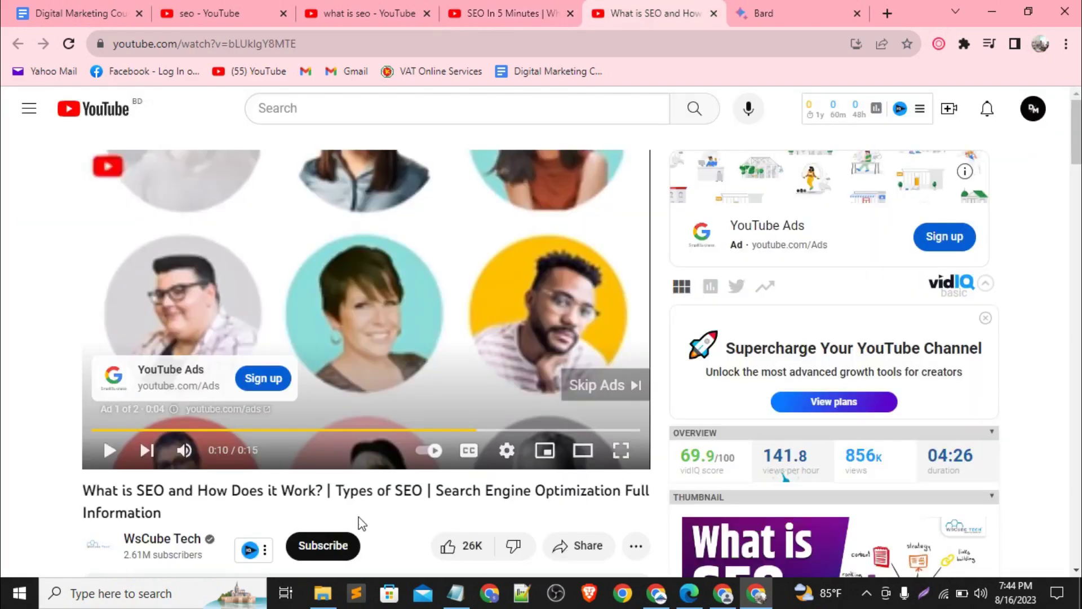
triple_click(360, 483)
key(ctrl+c)
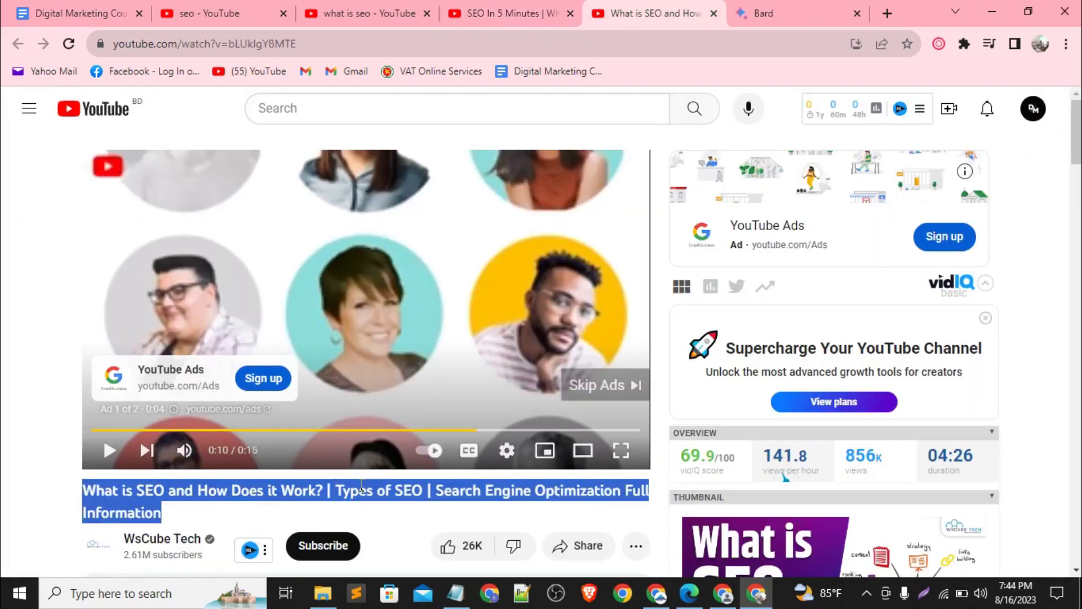
Paste the WsCube Tech title into Notepad, followed by the previously copied Simplilearn title from the clipboard history.
click(456, 593)
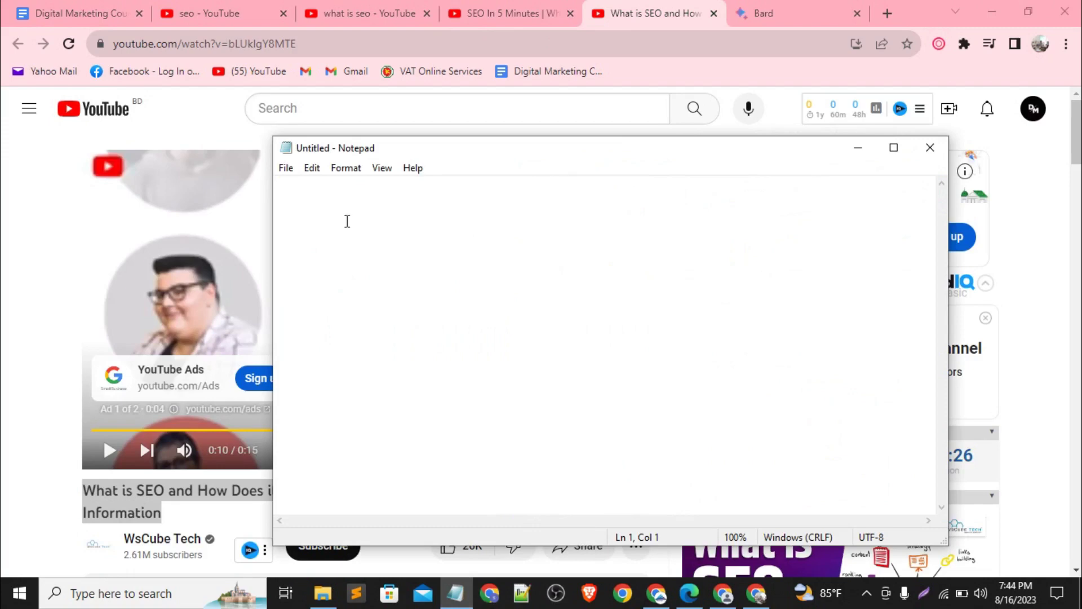
key(ctrl+v)
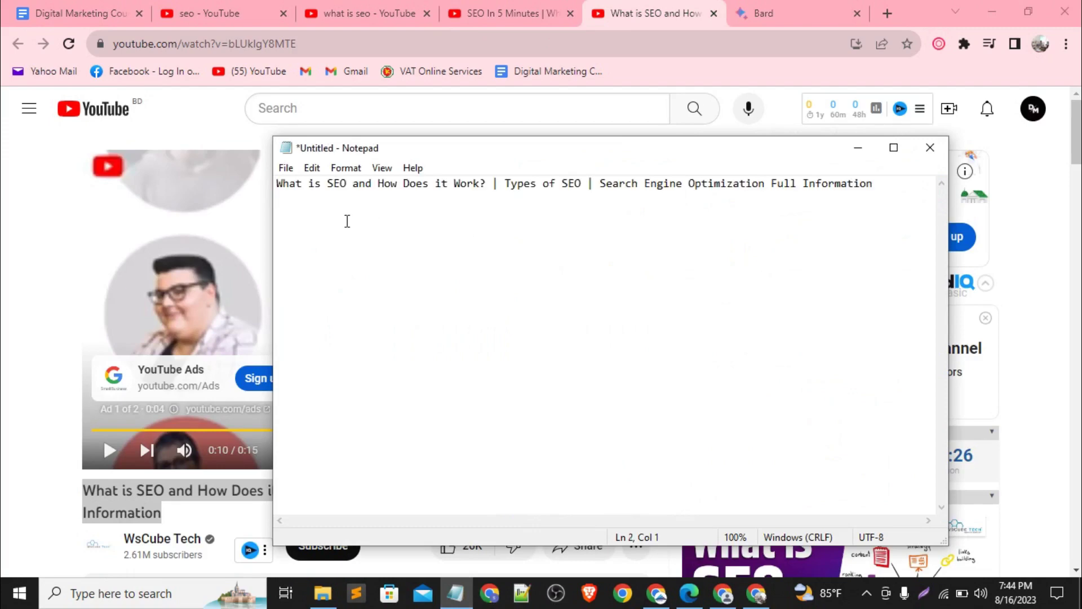
key(super+v)
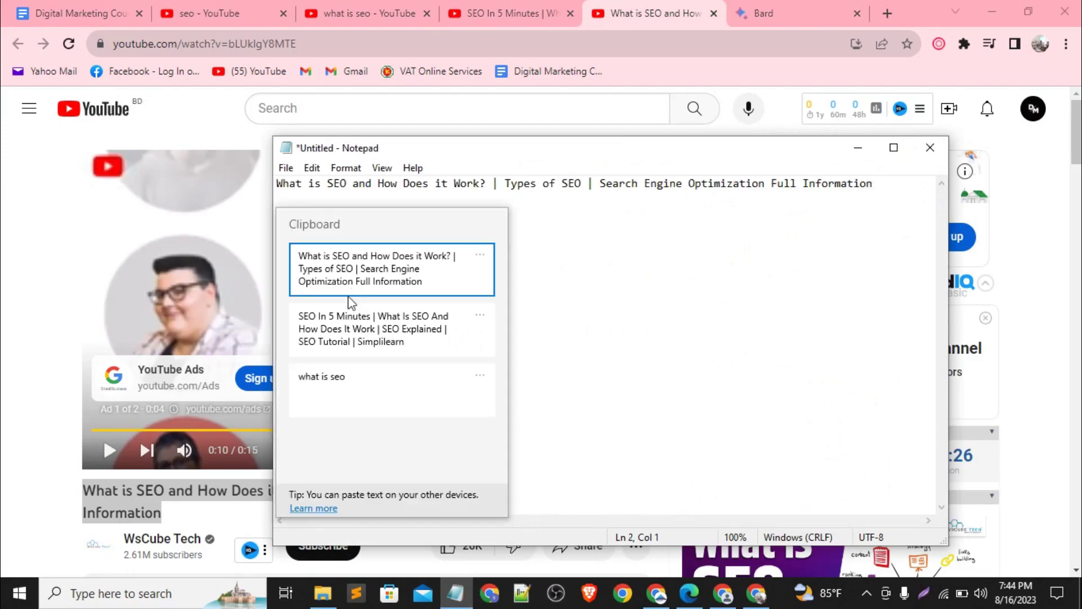
click(357, 335)
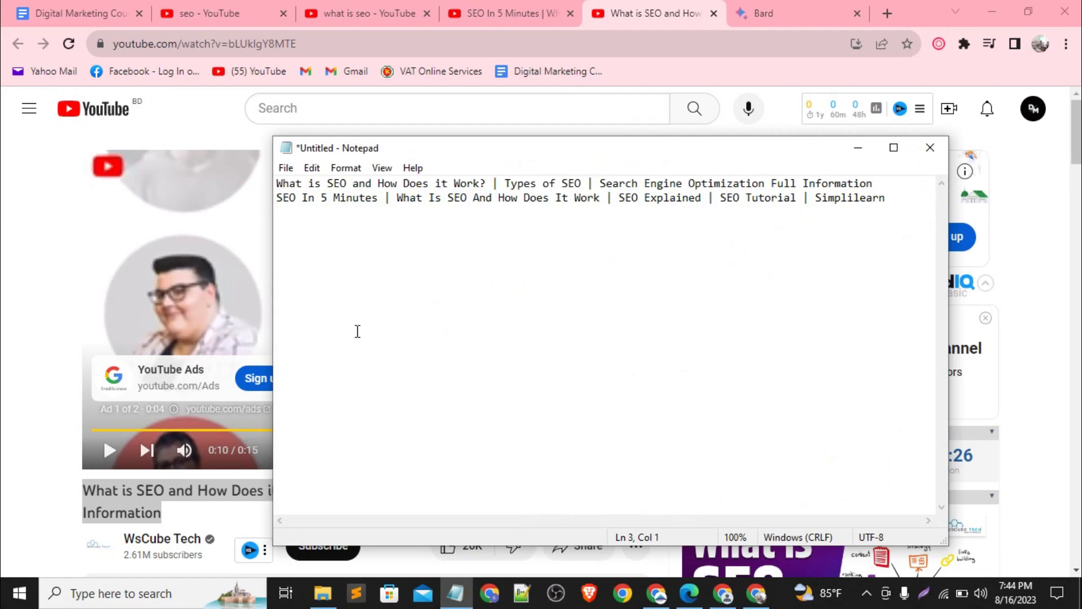
Search Google for "canva" in a new browser tab and open the Canva website.
click(888, 14)
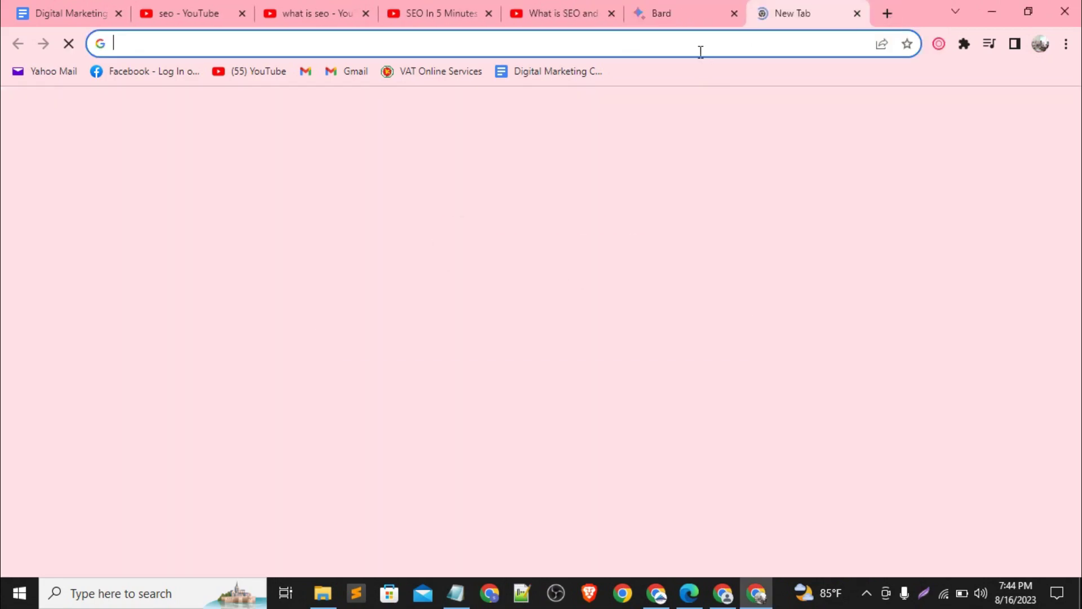
click(700, 51)
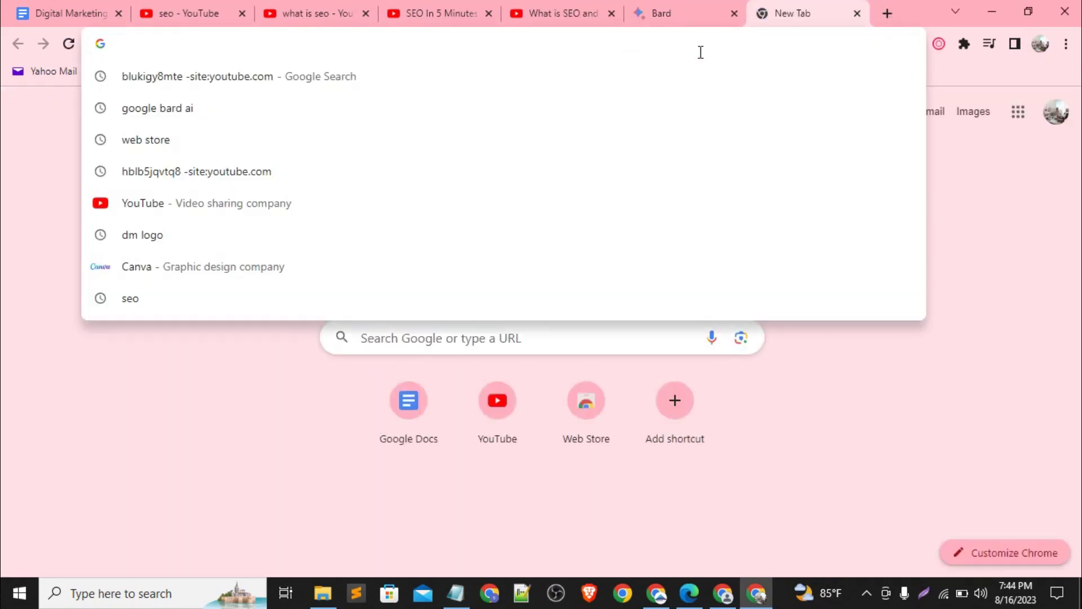
text(c)
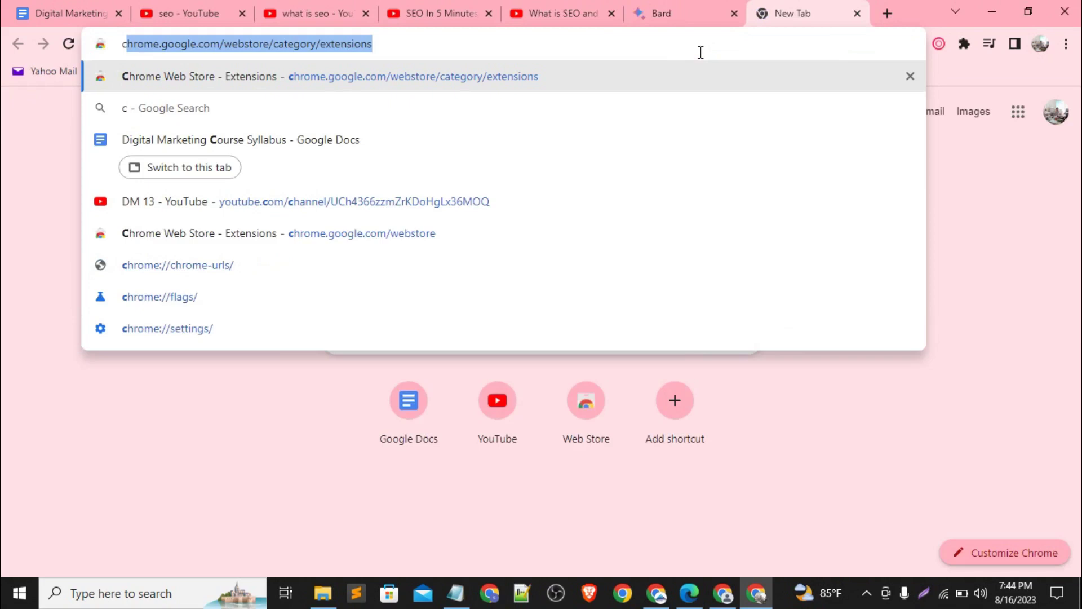
text(an)
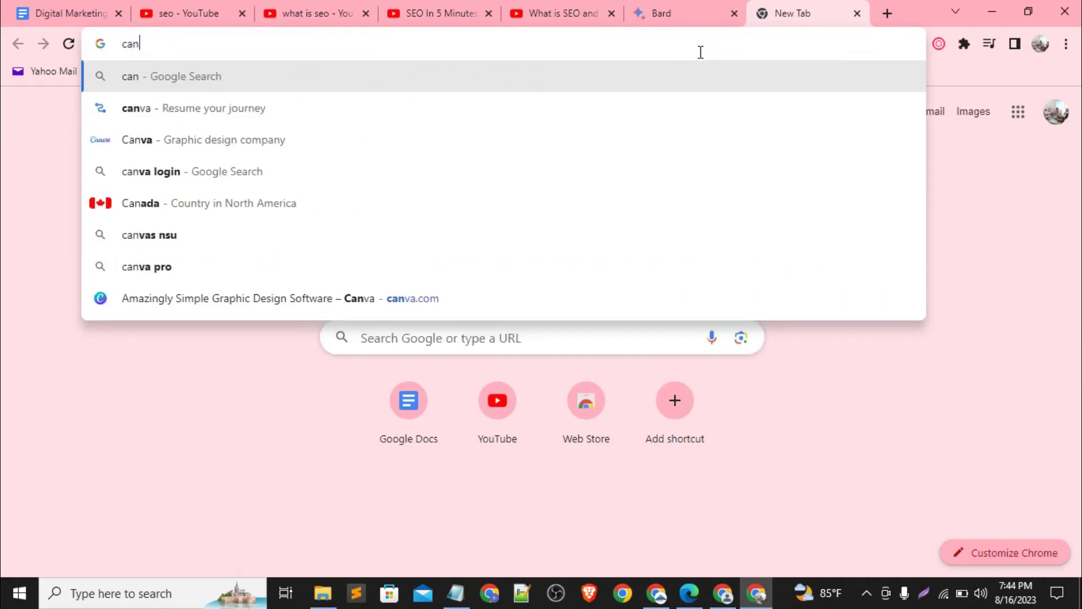
text(va)
key(Return)
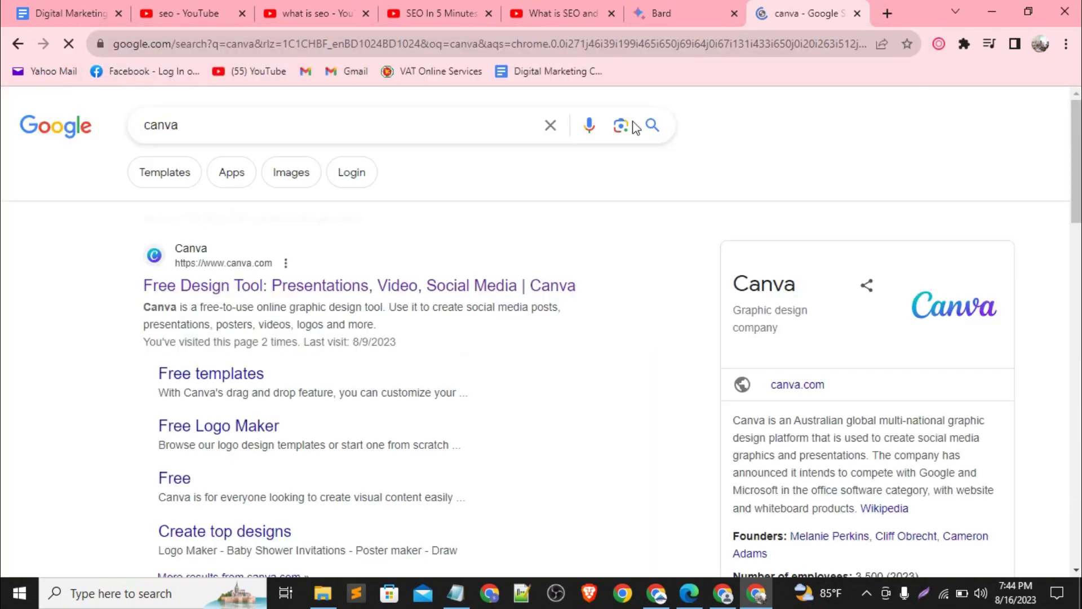
click(369, 295)
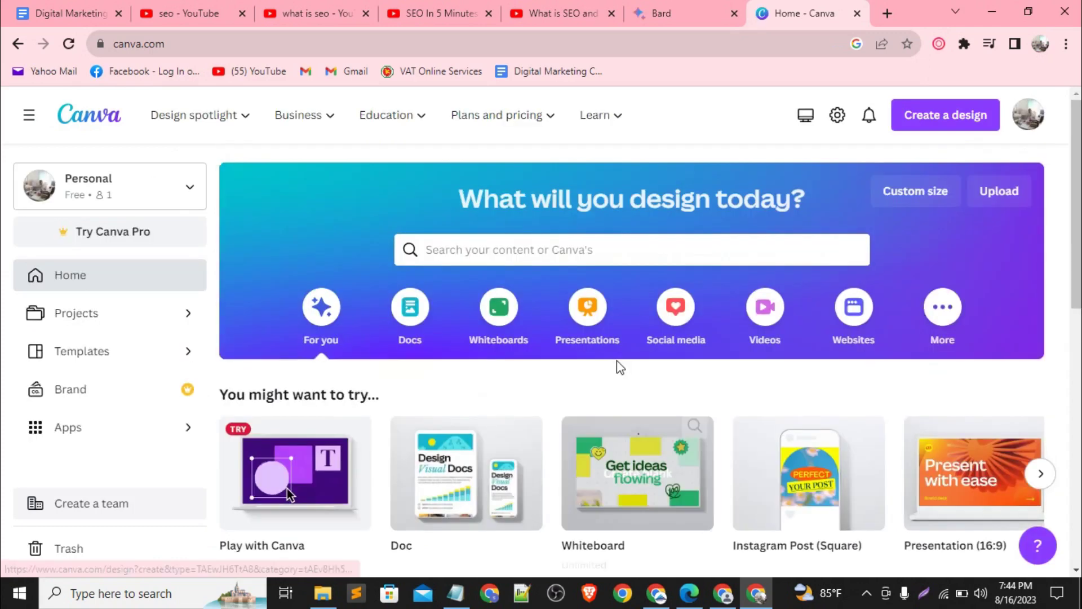
Search the design types for "youtube" and create a new blank YouTube Thumbnail design.
click(962, 120)
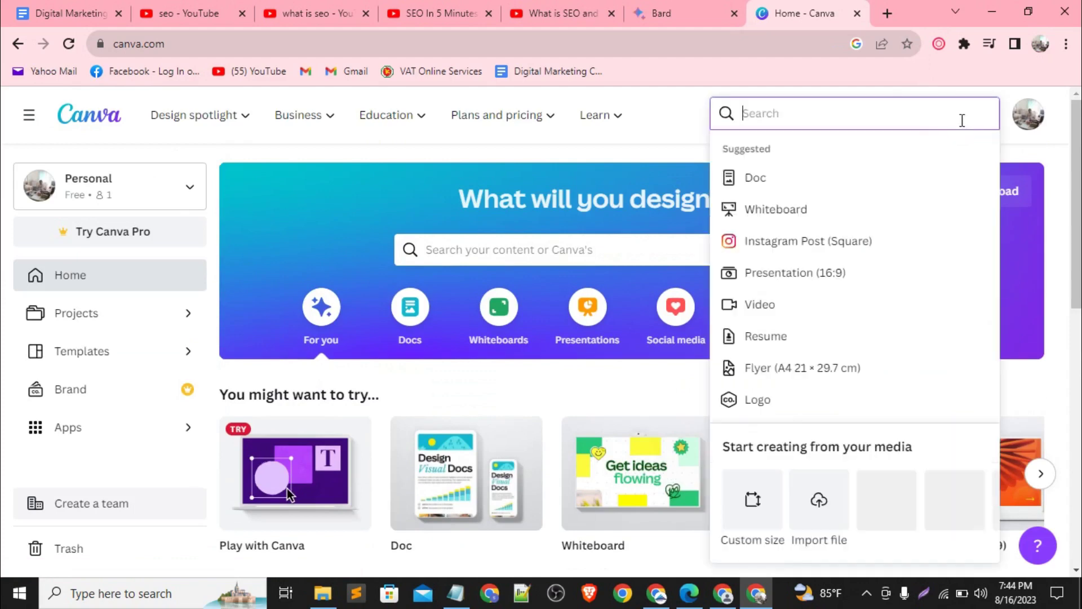
scroll(860, 256, down, 1)
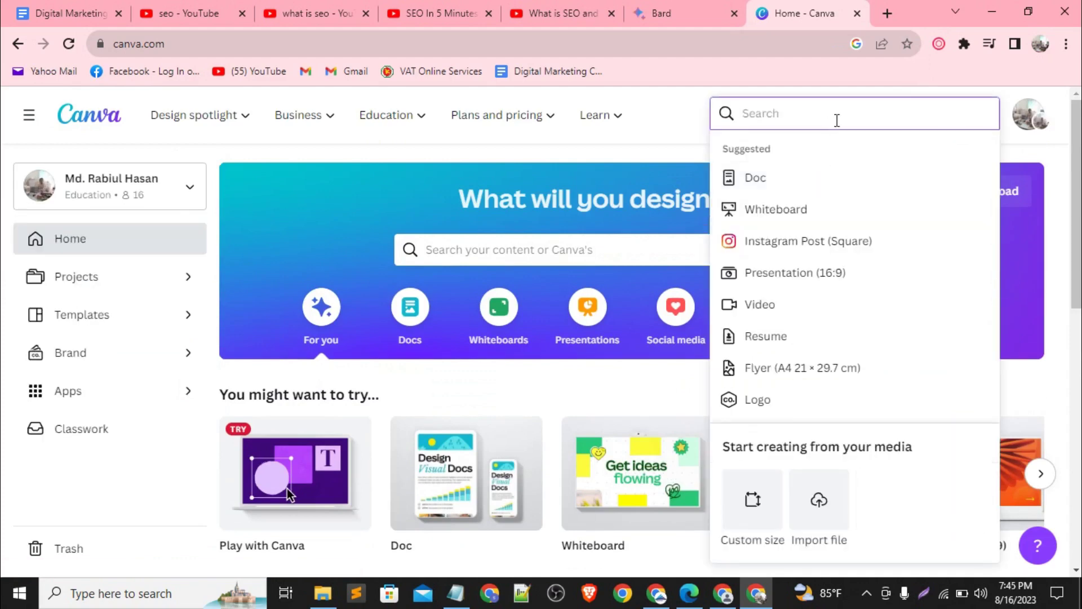
text(yo)
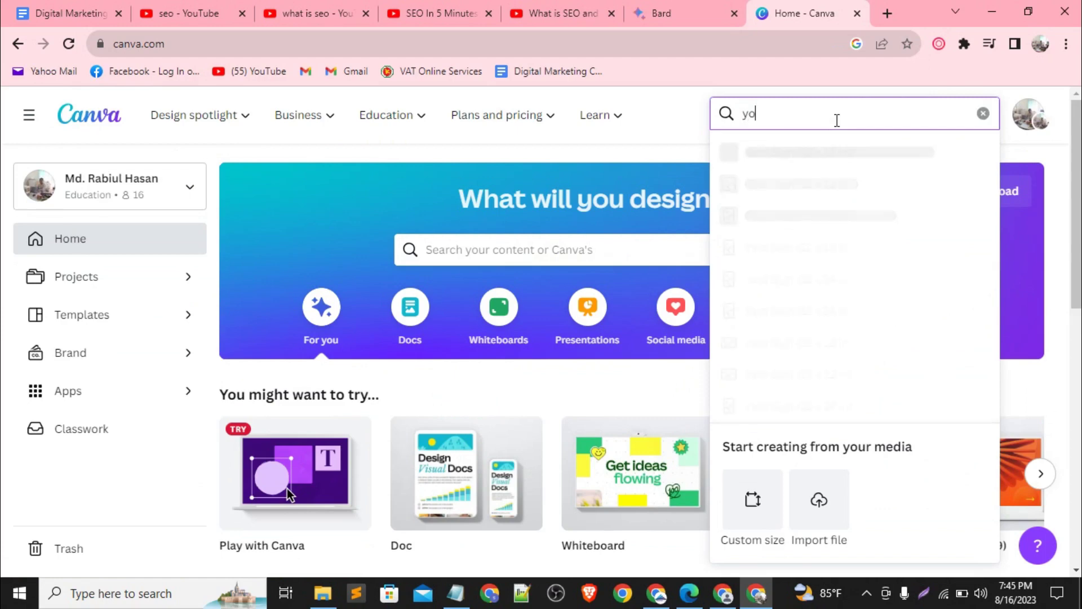
text(utube)
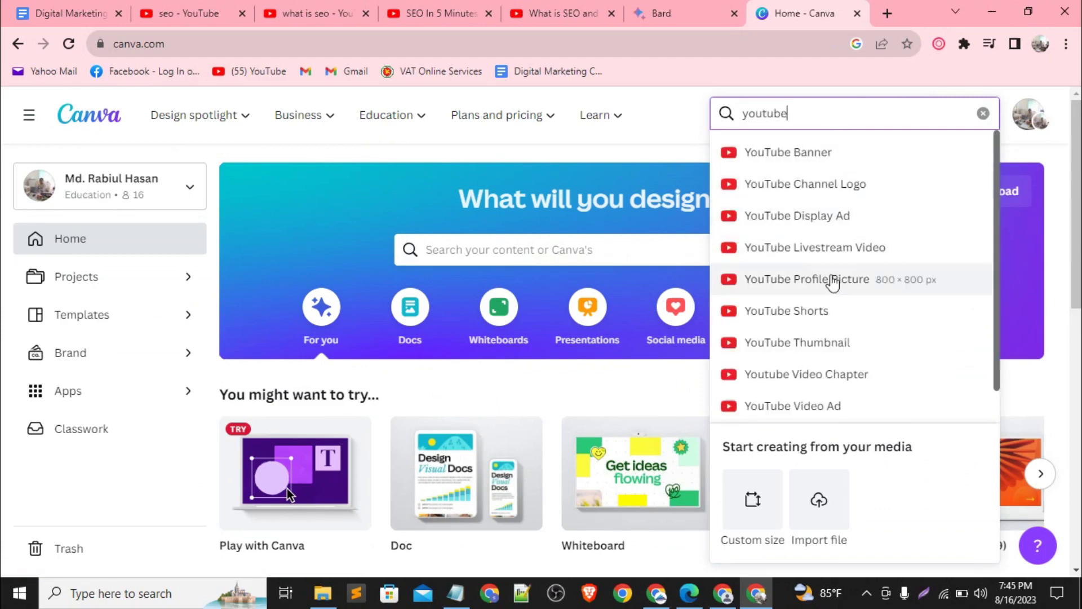
click(834, 345)
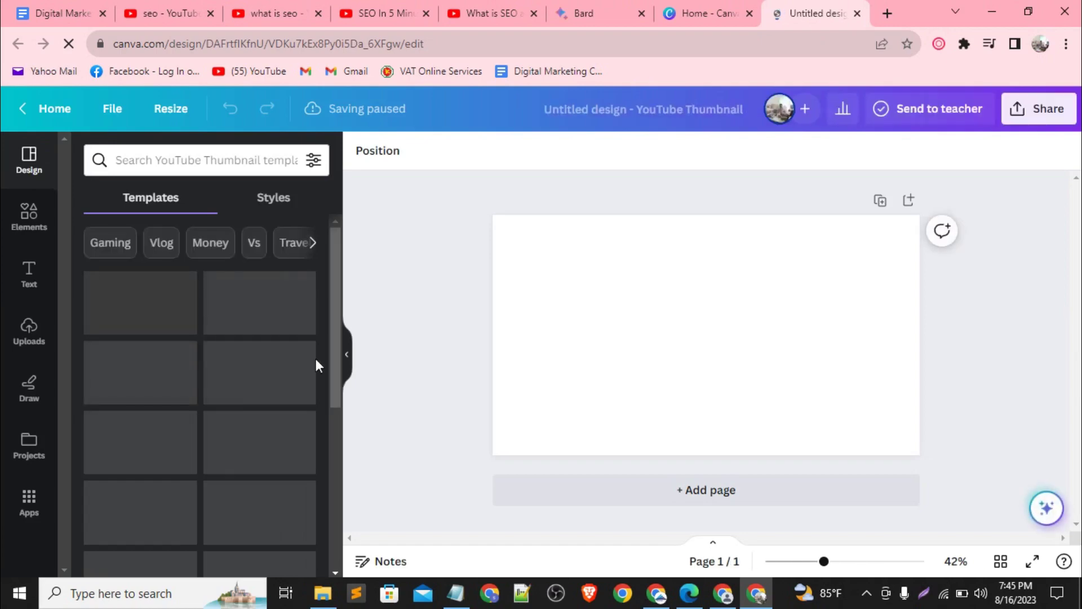
Apply the red "Secrets You Should Know" template to the thumbnail and advance the tour to its second tip.
scroll(220, 361, down, 5)
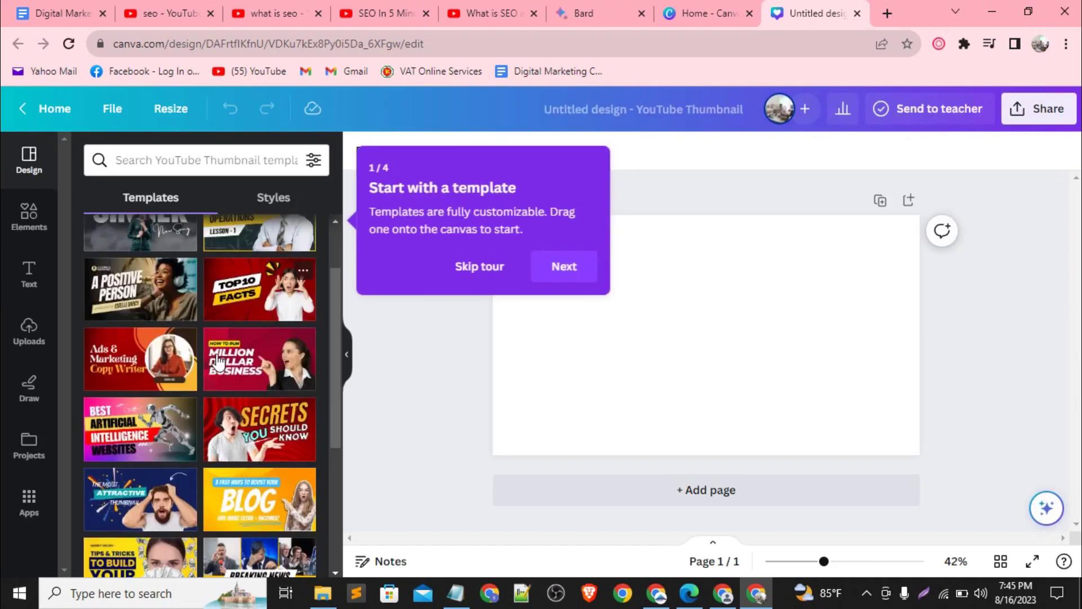
click(275, 364)
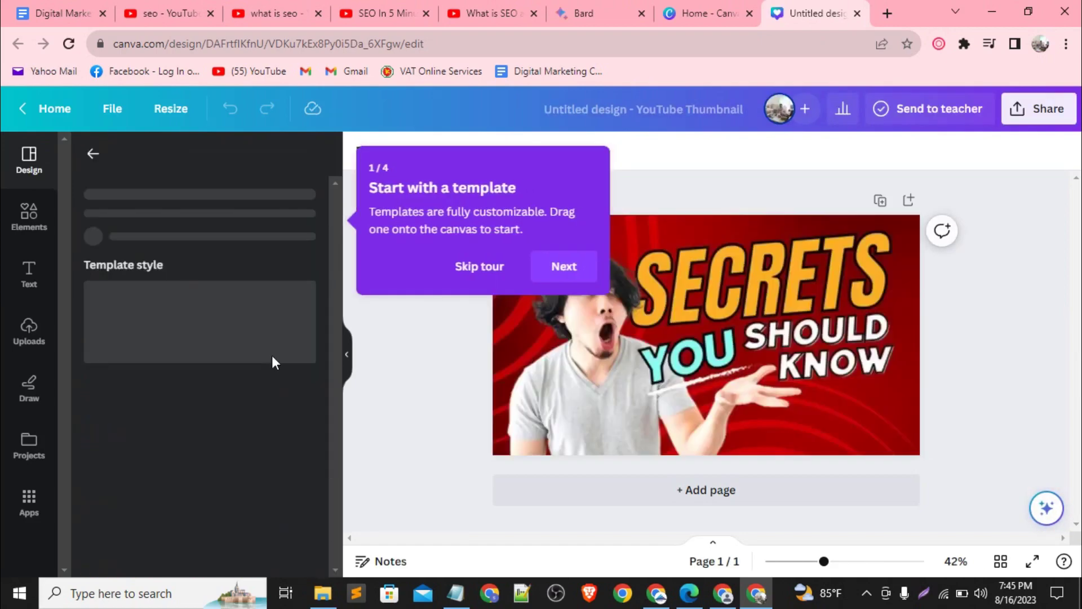
click(575, 266)
click(814, 337)
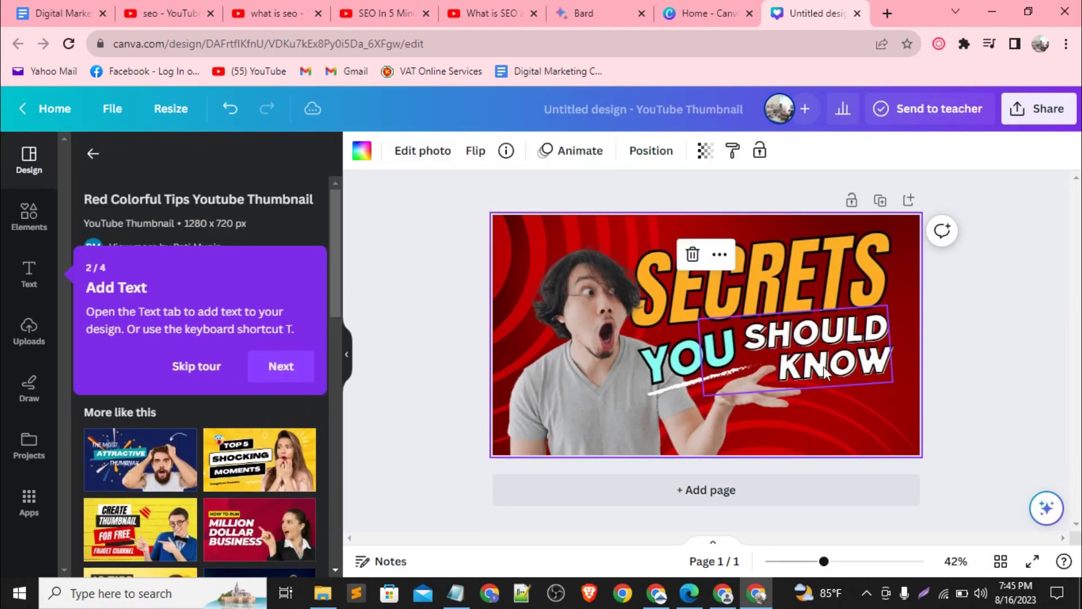
click(945, 375)
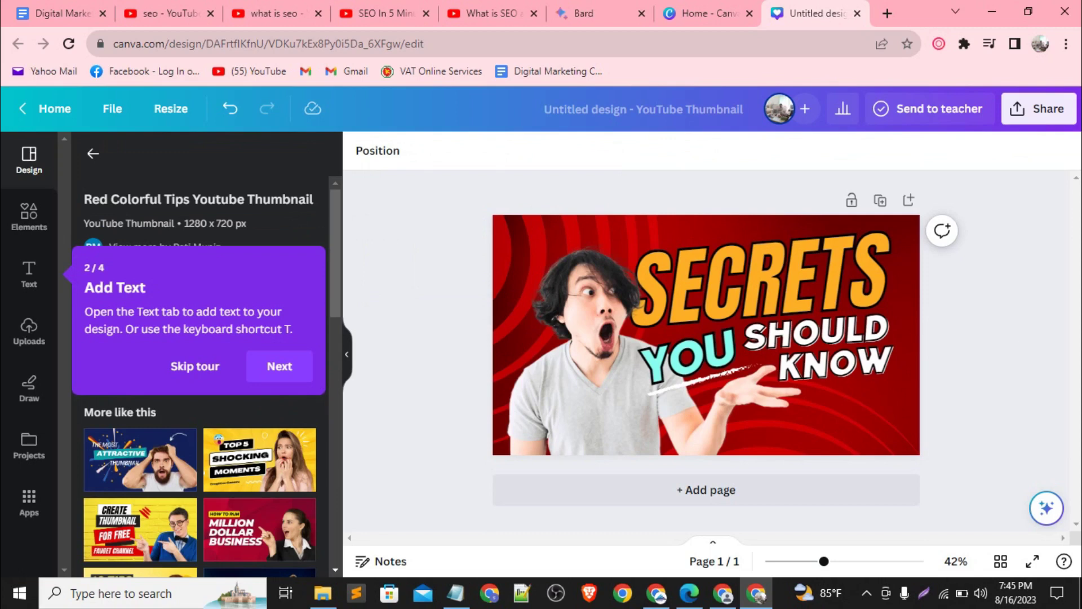
Open the thumbnail's download settings and check the file type choices, keeping PNG.
click(1032, 118)
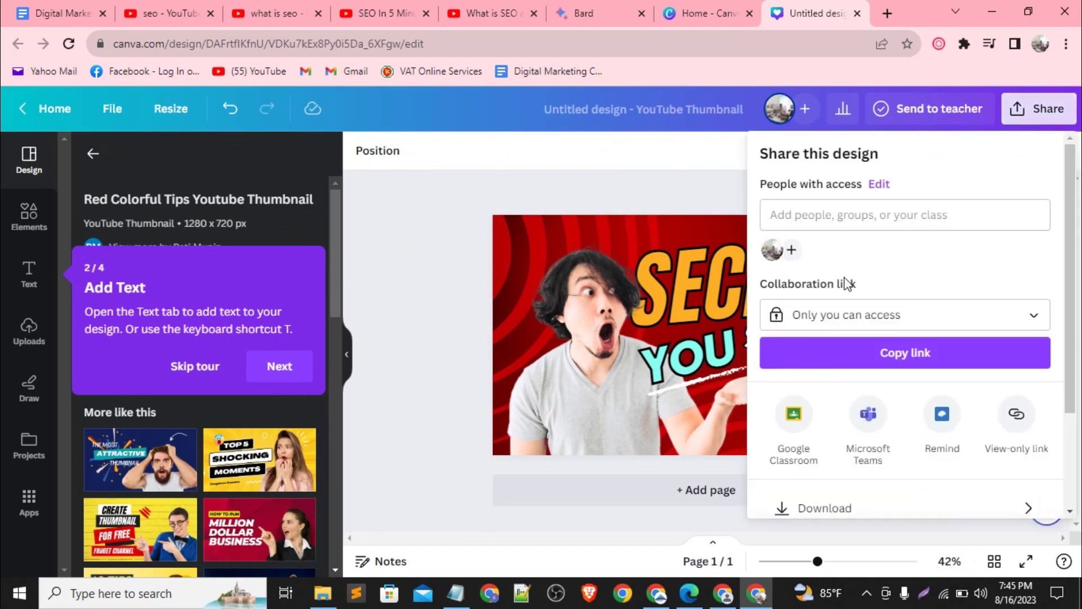
scroll(845, 282, down, 1)
click(827, 389)
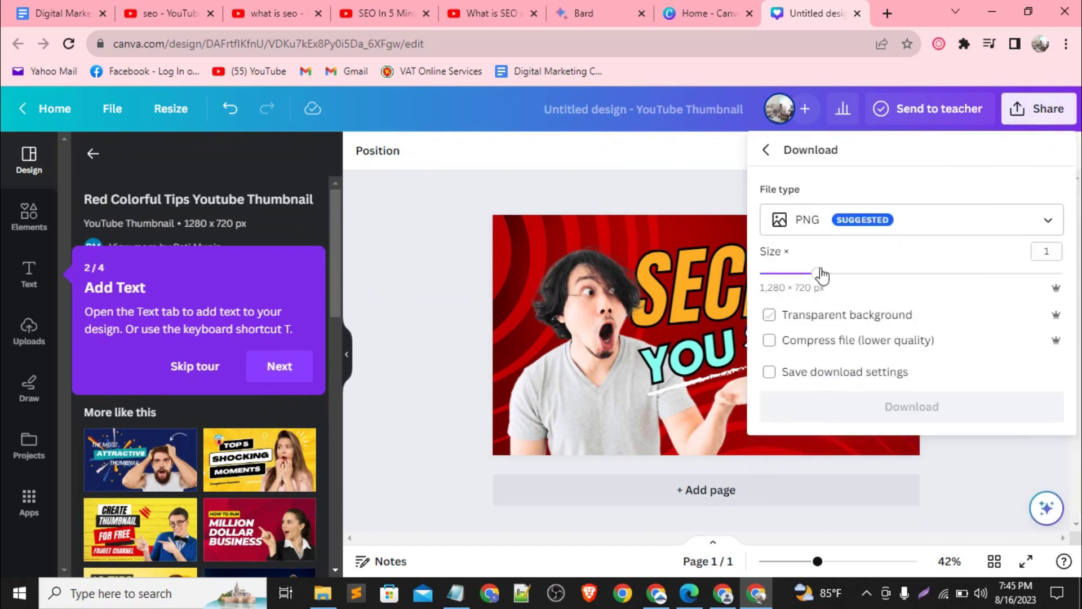
click(837, 230)
key(Escape)
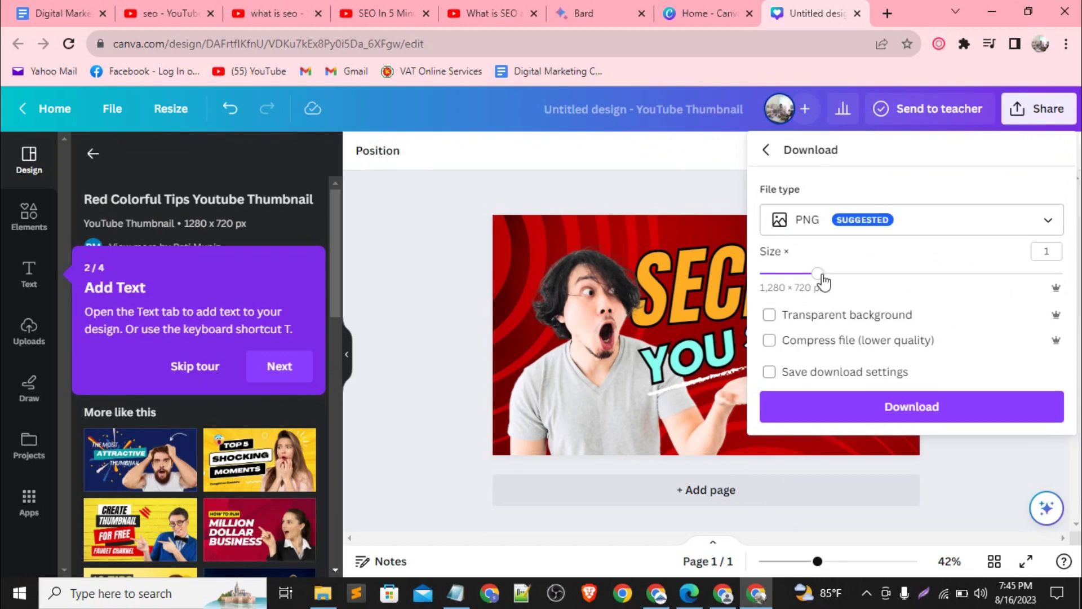
Download the YouTube thumbnail as a JPG at size 1 and quality 80, and dismiss the download pop-up.
click(837, 223)
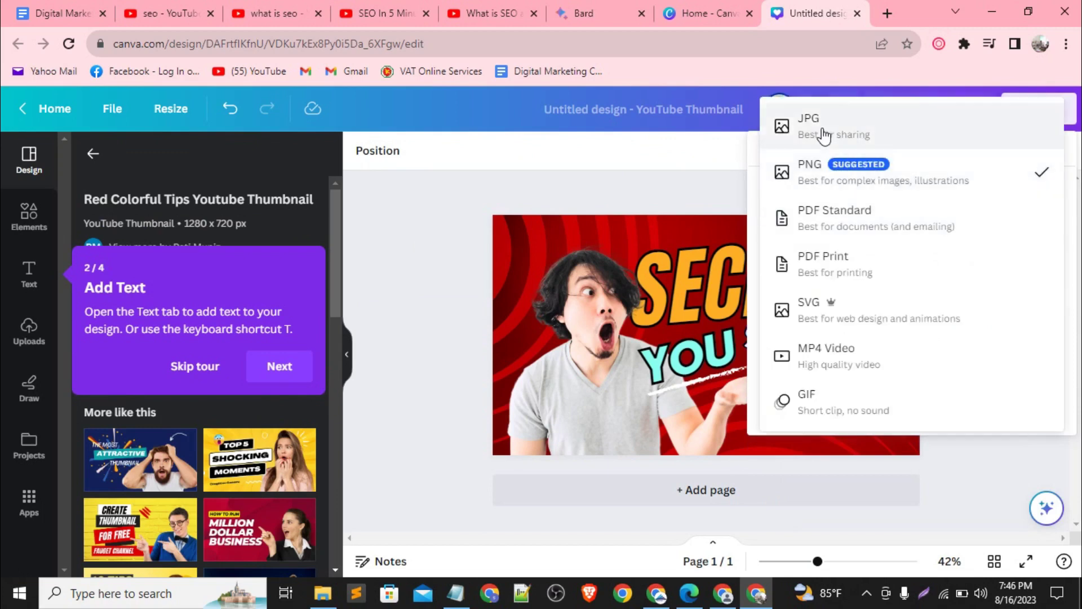
click(788, 133)
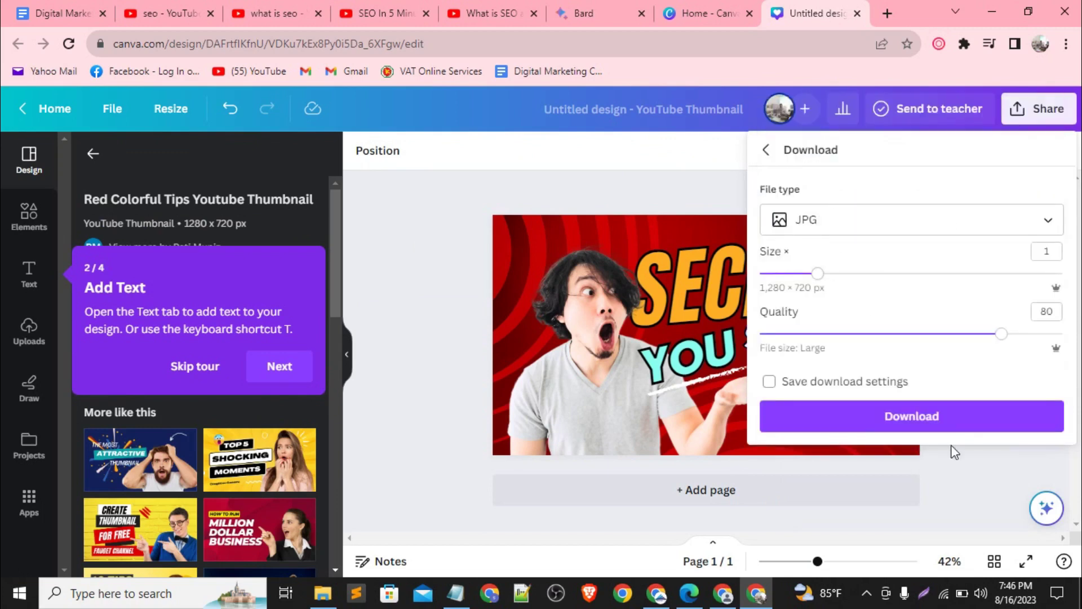
click(912, 427)
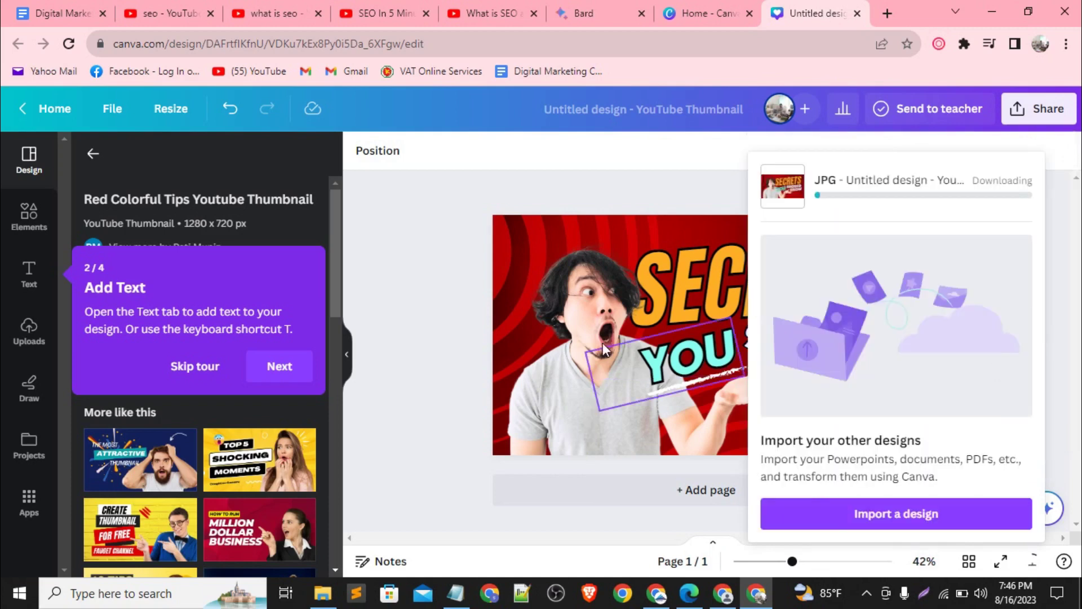
click(427, 331)
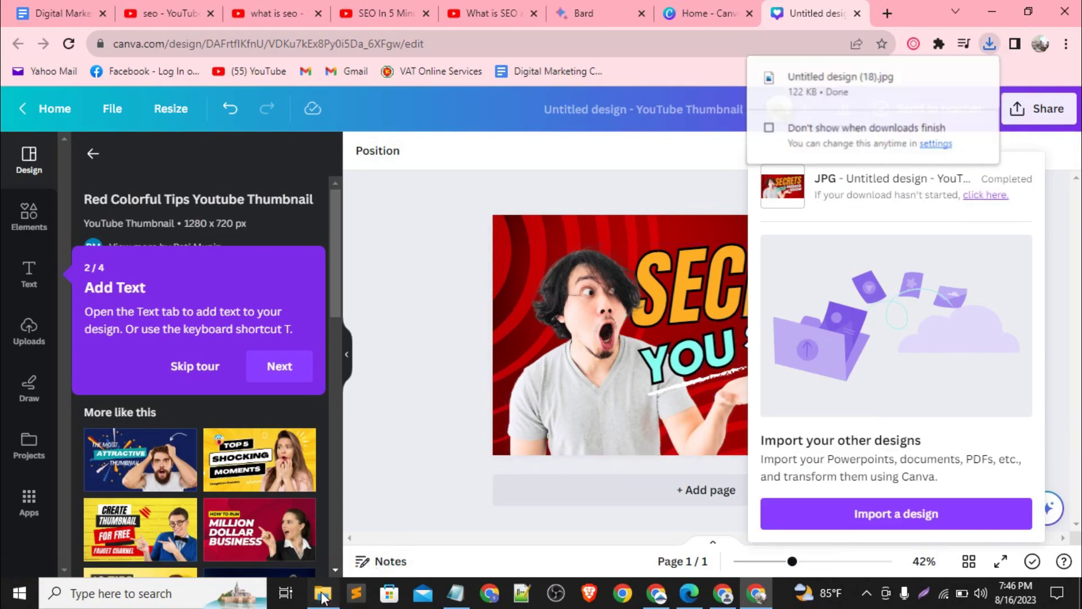
Switch to File Explorer and open the detailed properties of the downloaded "Untitled design (18)" image in Downloads.
click(323, 593)
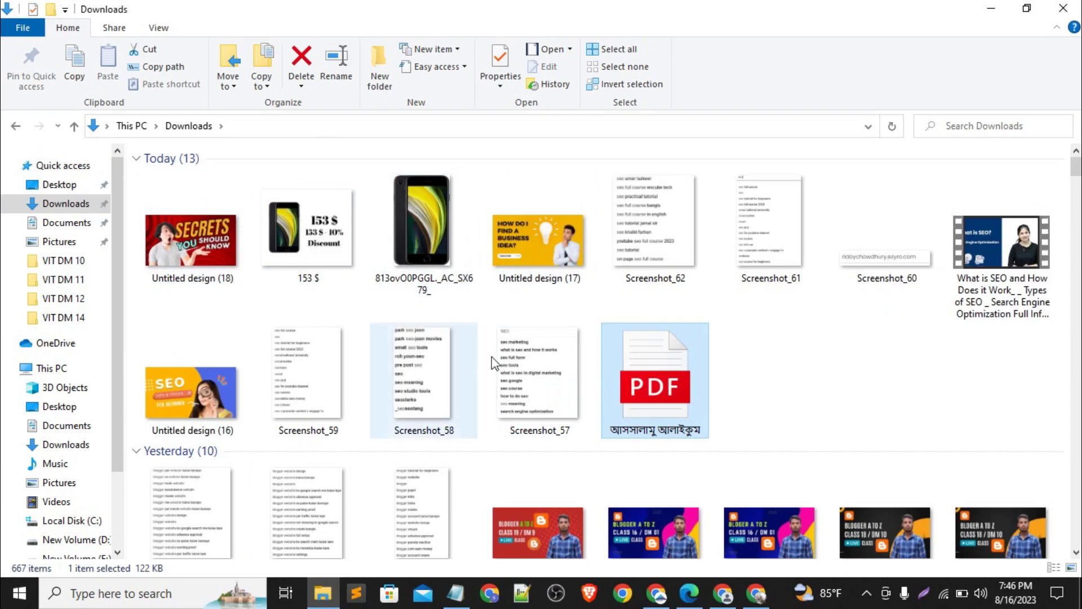
click(207, 245)
right_click(207, 246)
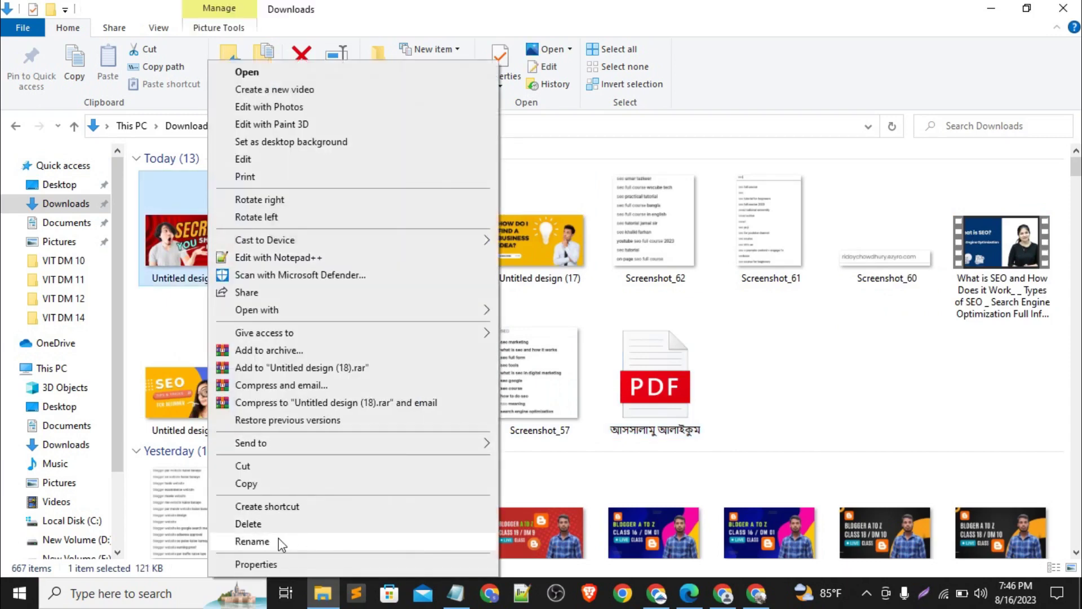
click(271, 569)
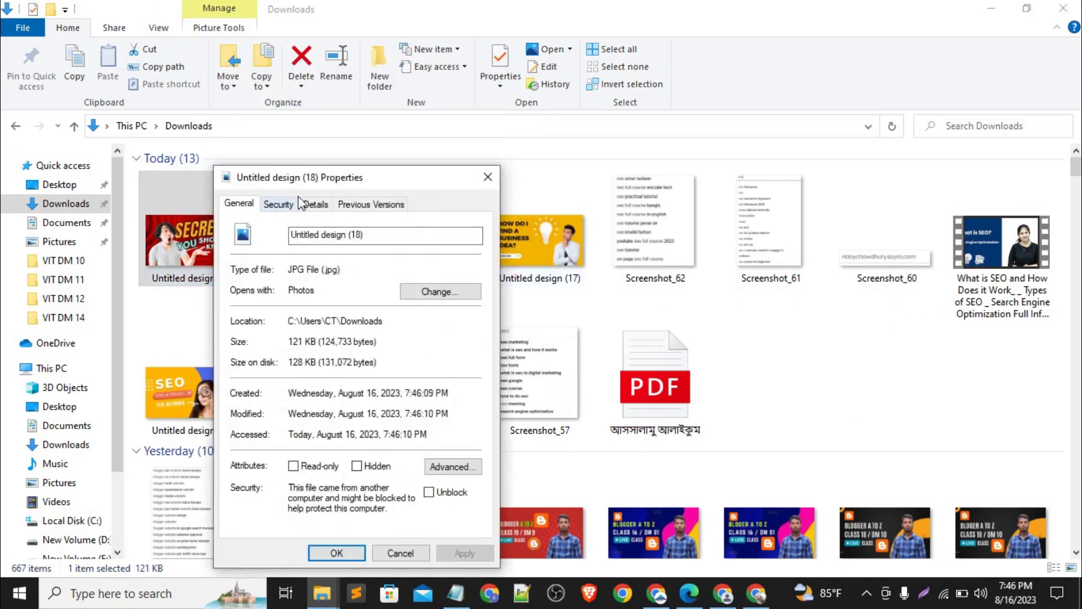
click(317, 205)
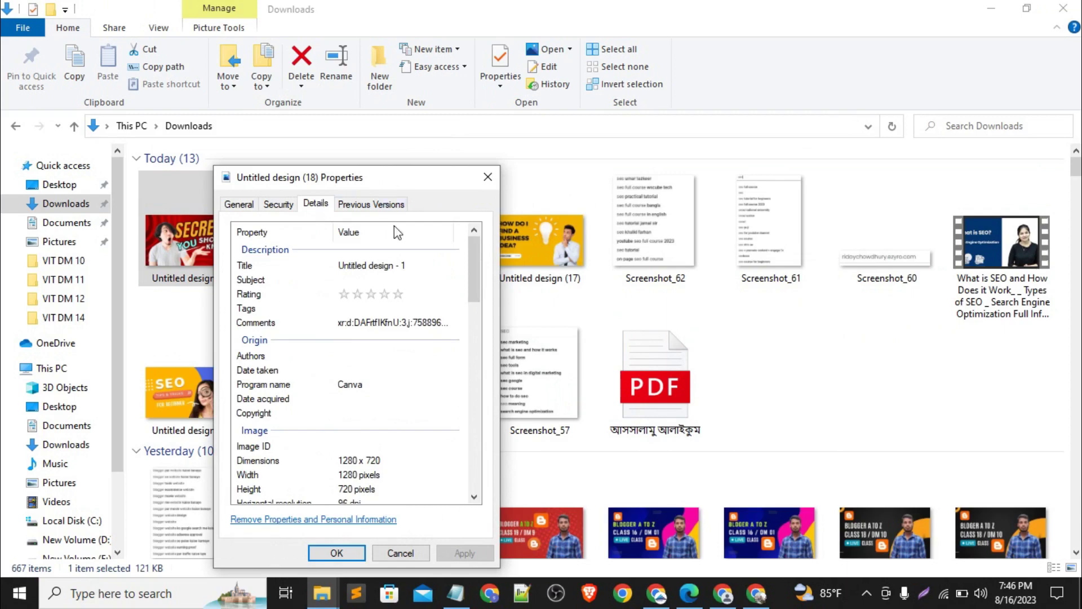
Replace the image's title property with "what is seo" from the clipboard history.
click(387, 266)
double_click(386, 265)
click(386, 265)
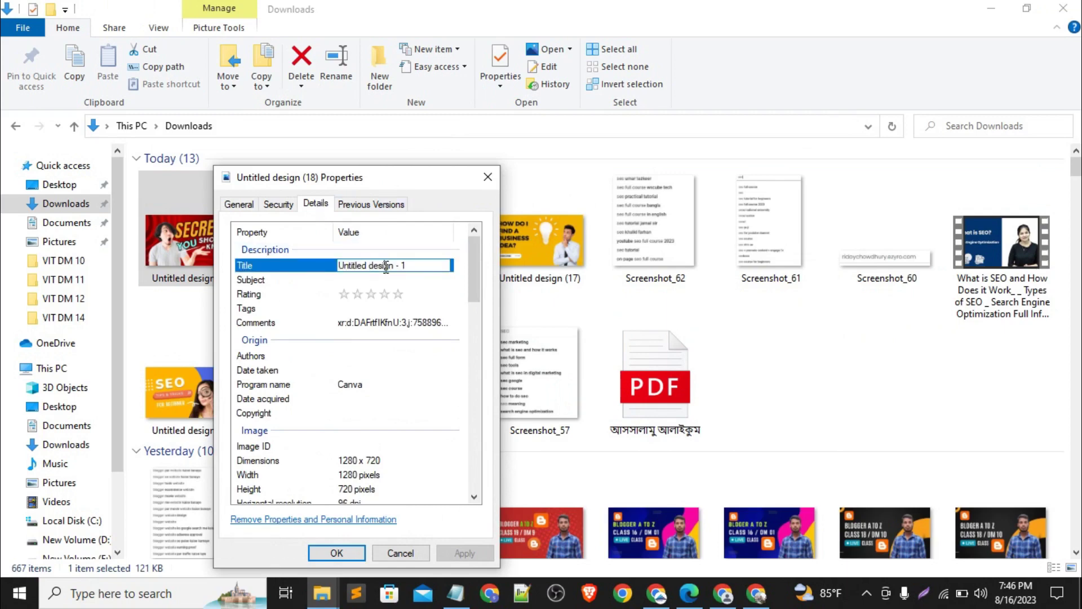
key(ctrl+a)
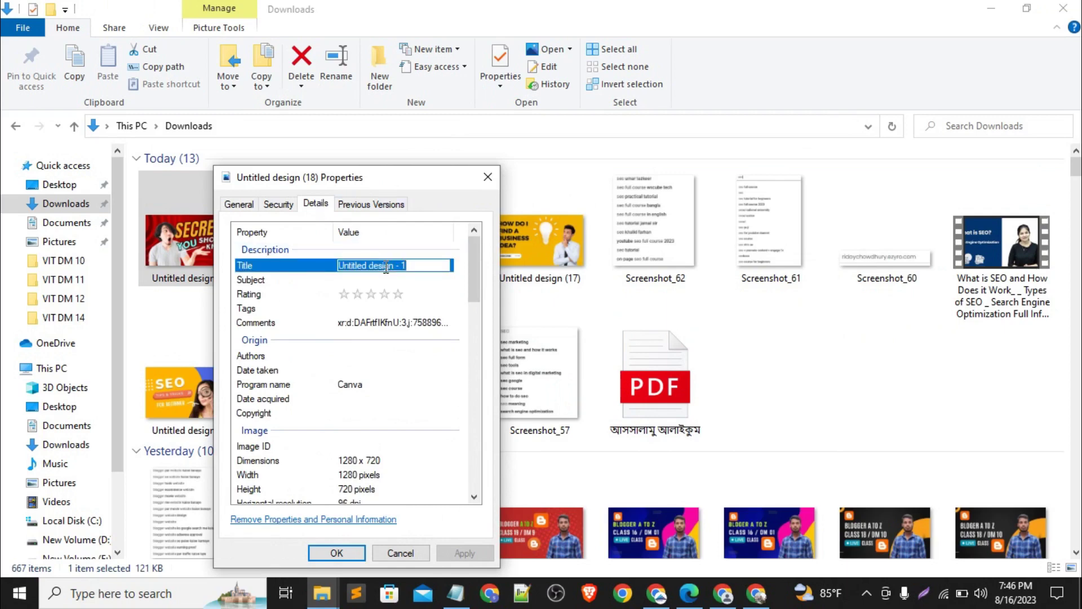
key(super+v)
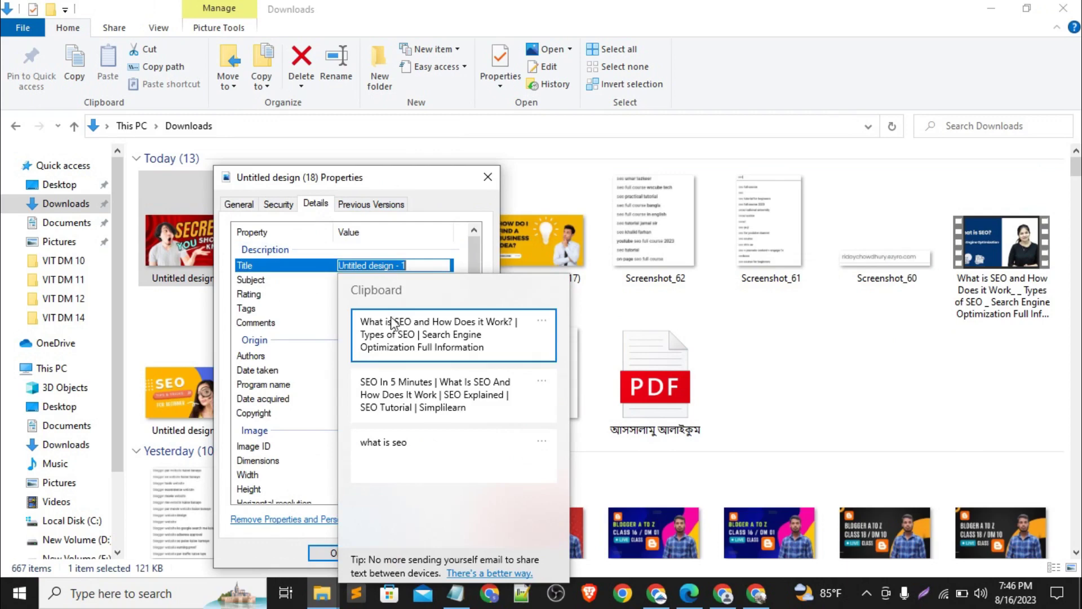
click(394, 443)
Enter "seo" as the image's subject, try a five-star rating, and open the tags property for editing.
click(407, 280)
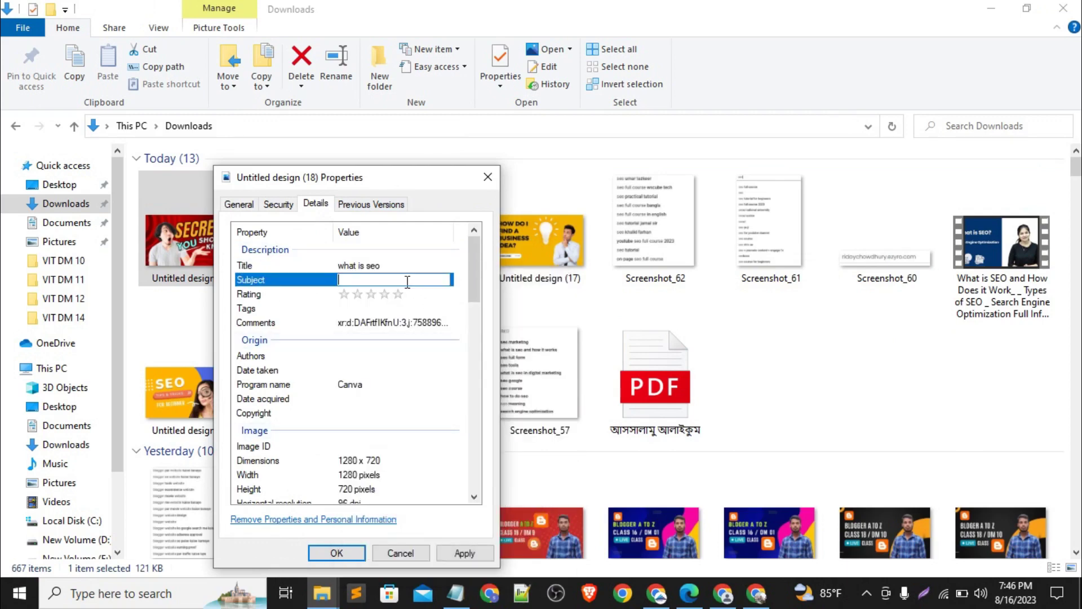
text(seo)
click(398, 295)
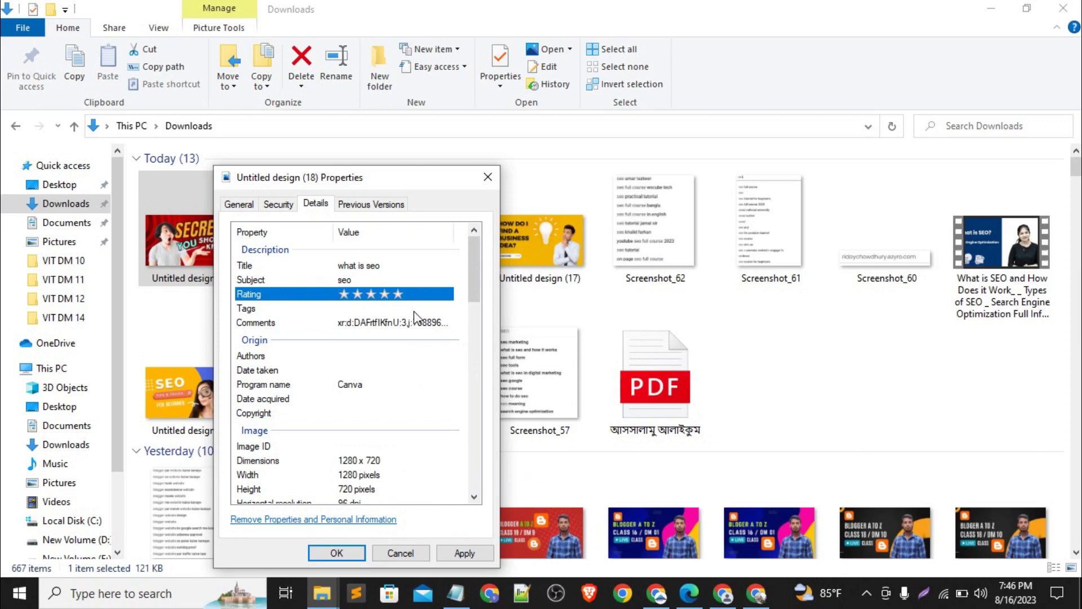
click(415, 309)
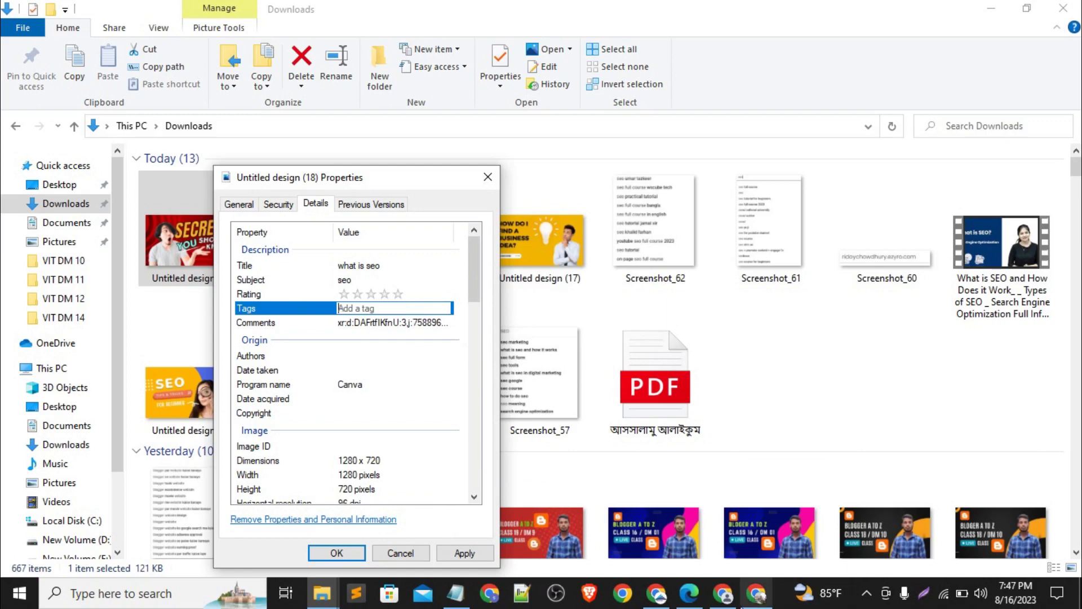
Switch to the "what is seo" YouTube results in Chrome and save a JPEG screenshot of the search suggestions to Downloads.
mouse_move(759, 597)
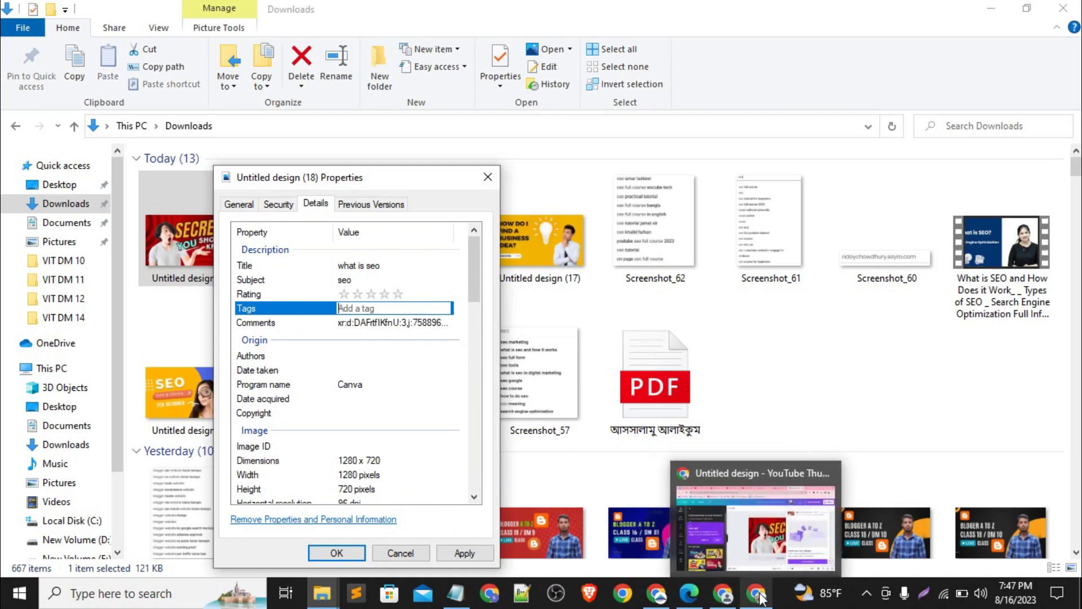
click(756, 524)
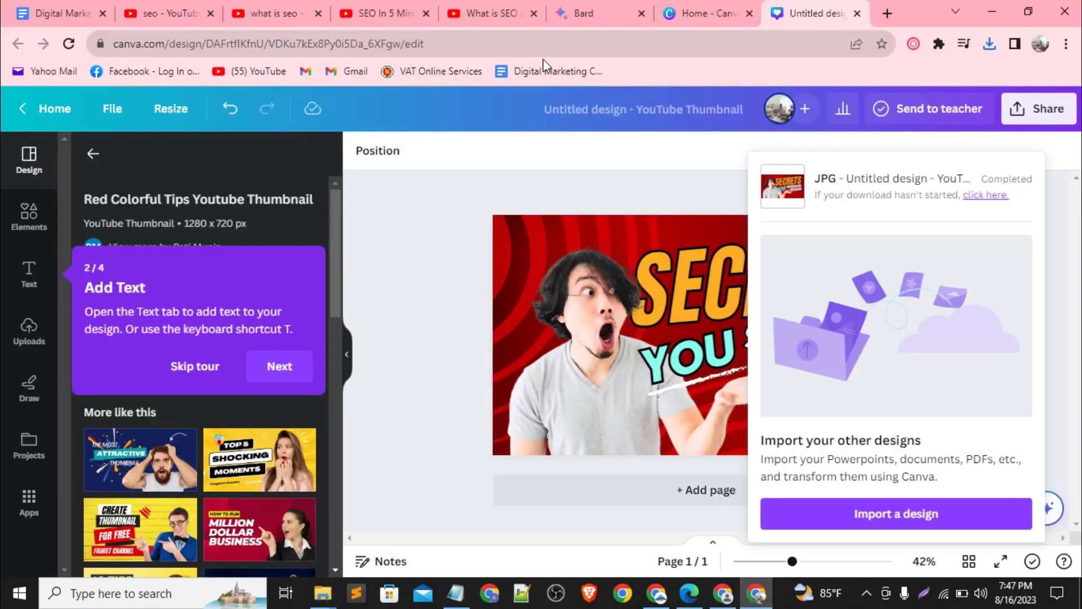
click(394, 10)
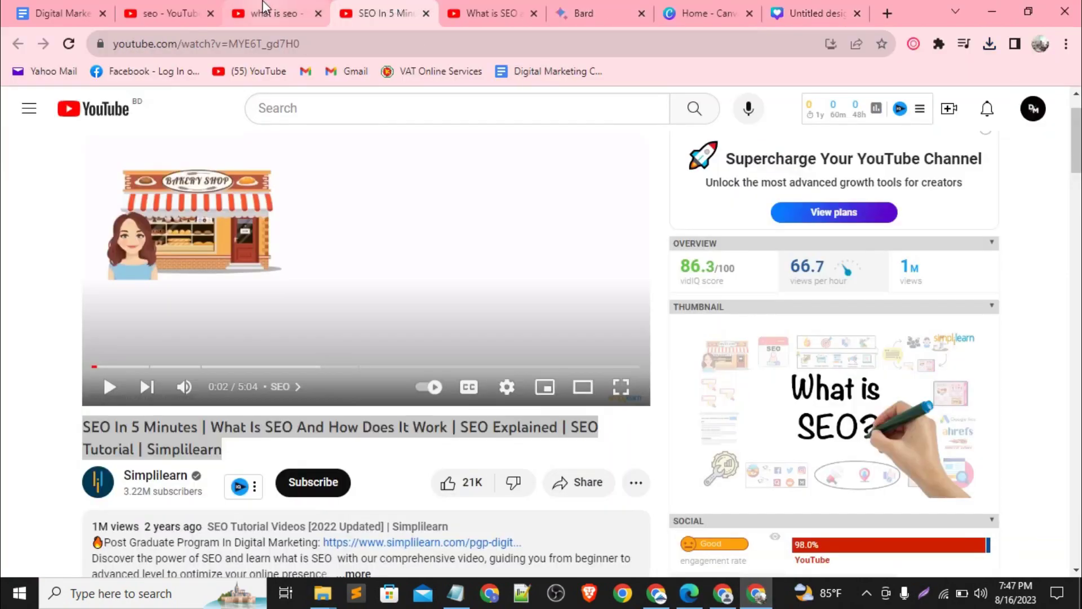
click(263, 8)
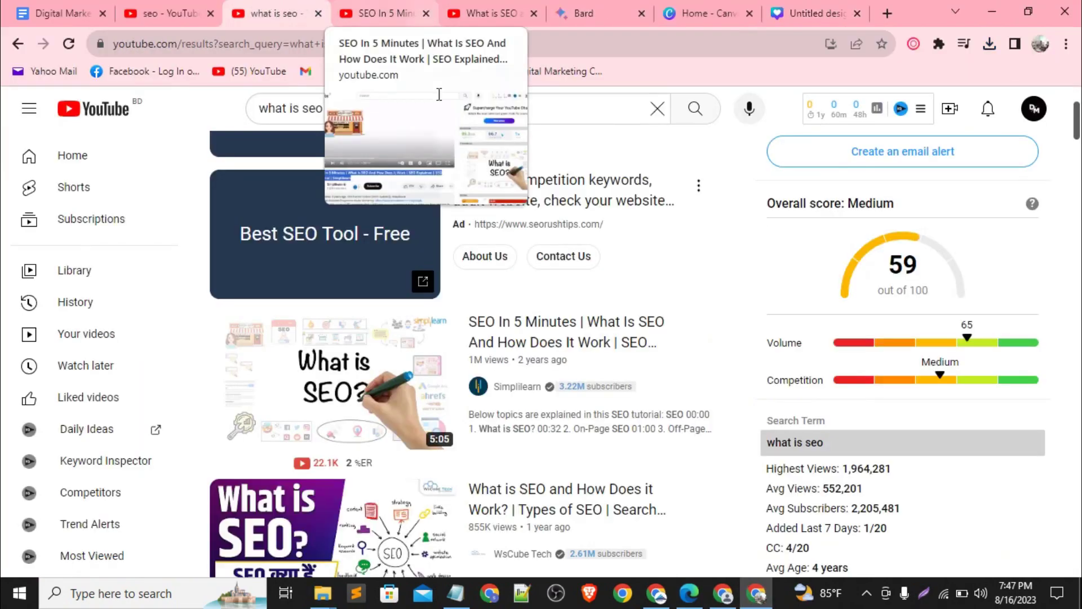
click(514, 105)
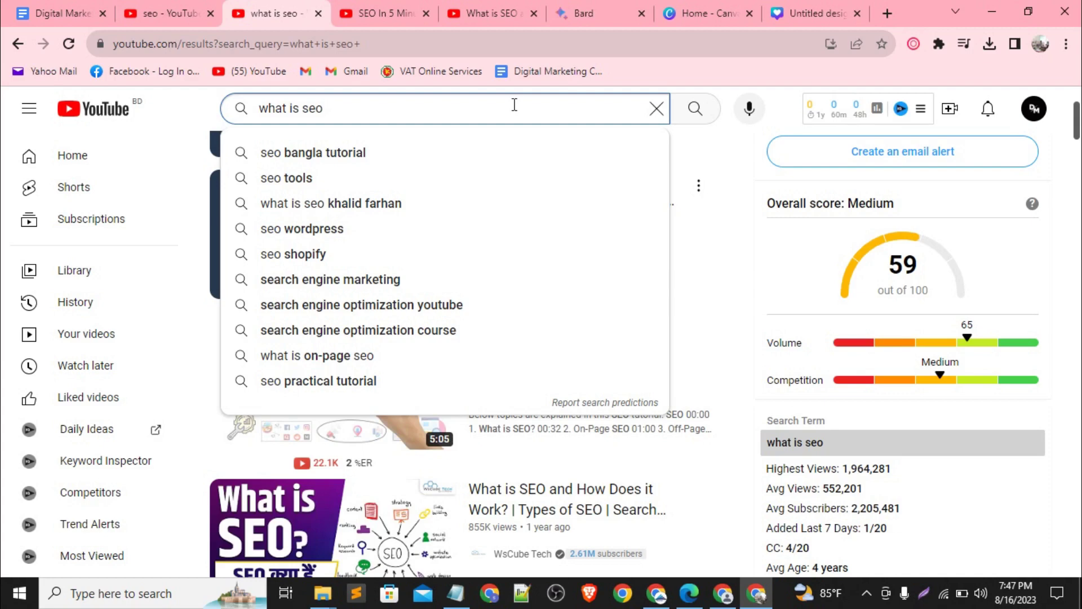
key(Print)
drag(245, 99, 512, 396)
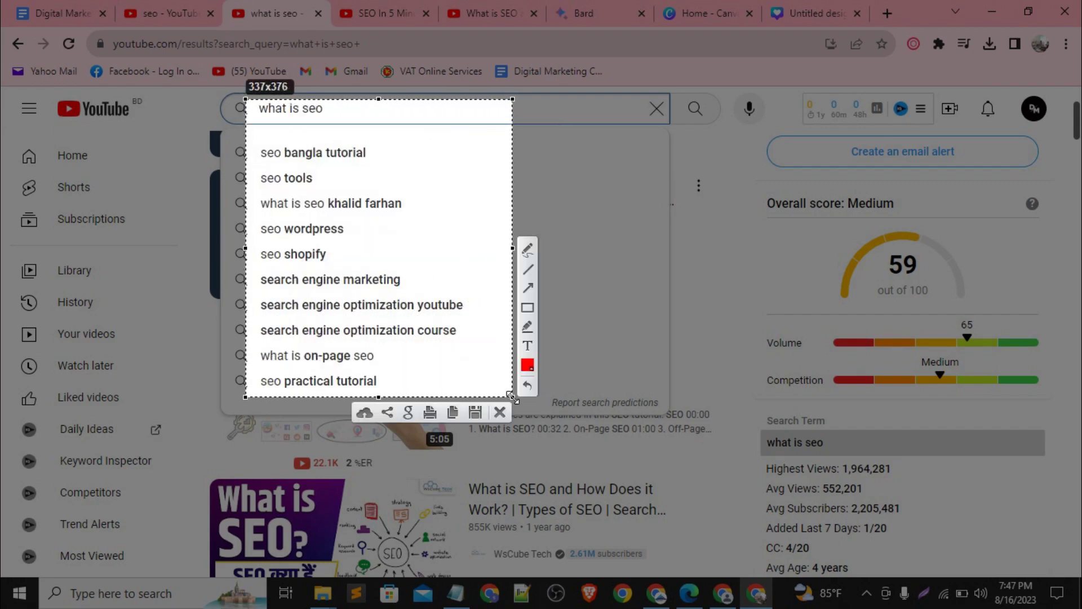
click(476, 413)
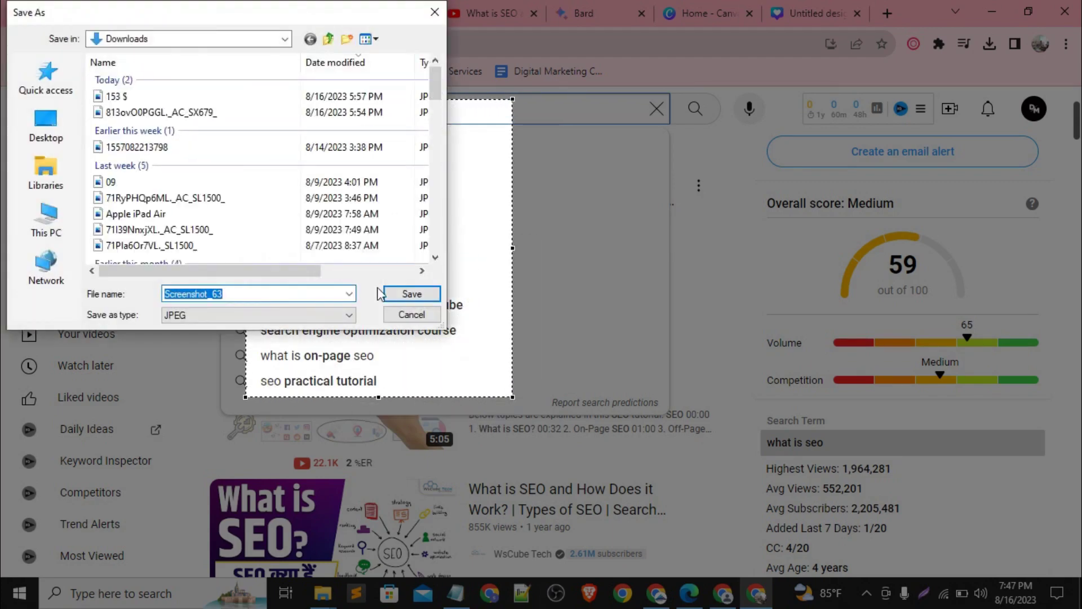
click(402, 298)
Extend the YouTube query to "what is seo in" and save a JPEG screenshot of its suggestion list to Downloads.
click(350, 115)
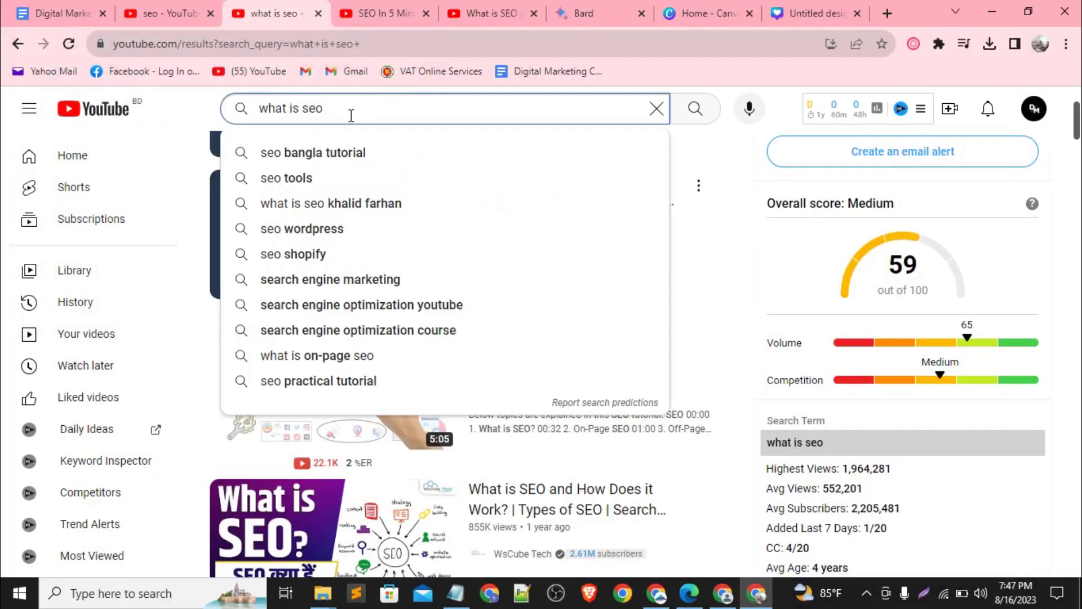
text(in)
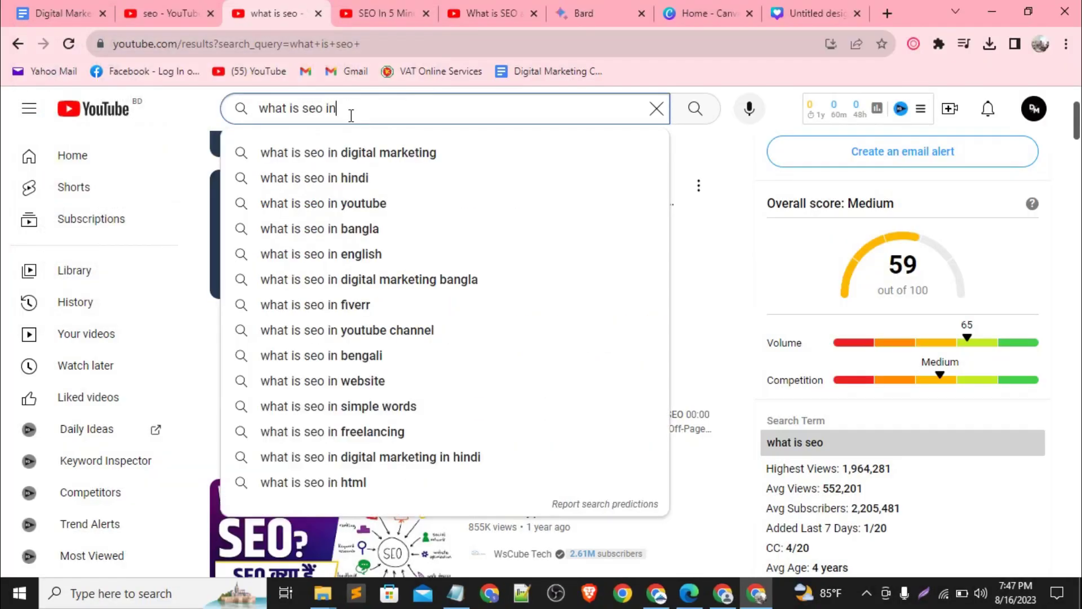
key(Print)
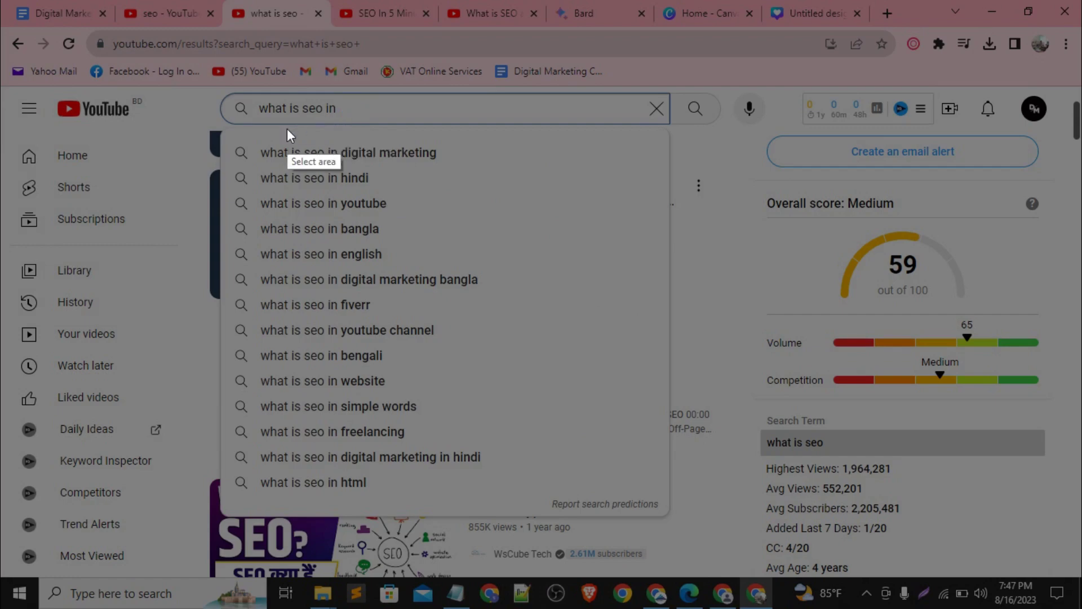
drag(255, 140, 520, 505)
click(482, 520)
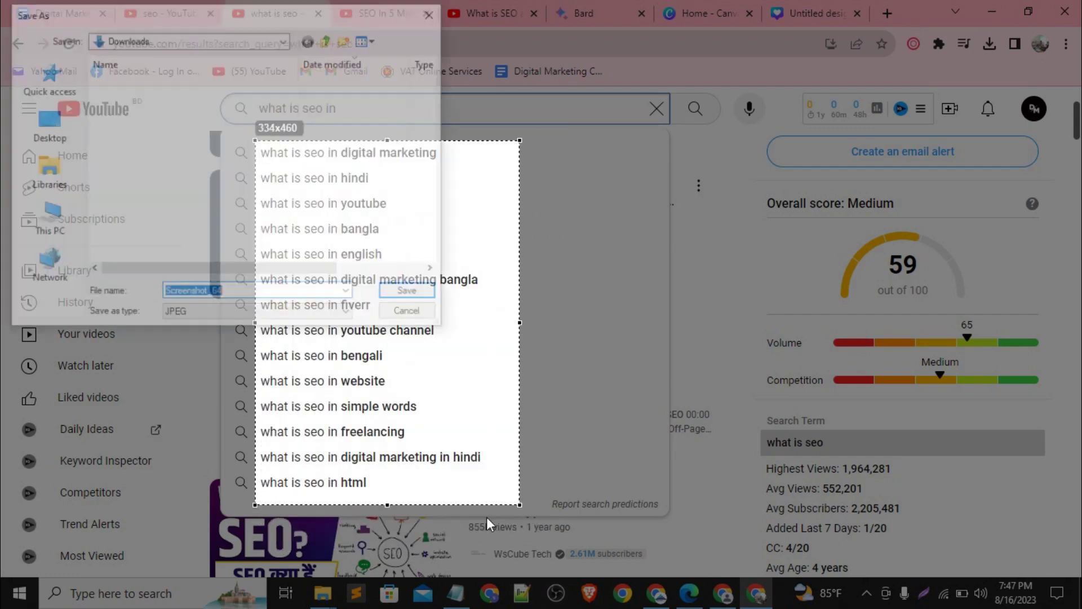
click(415, 293)
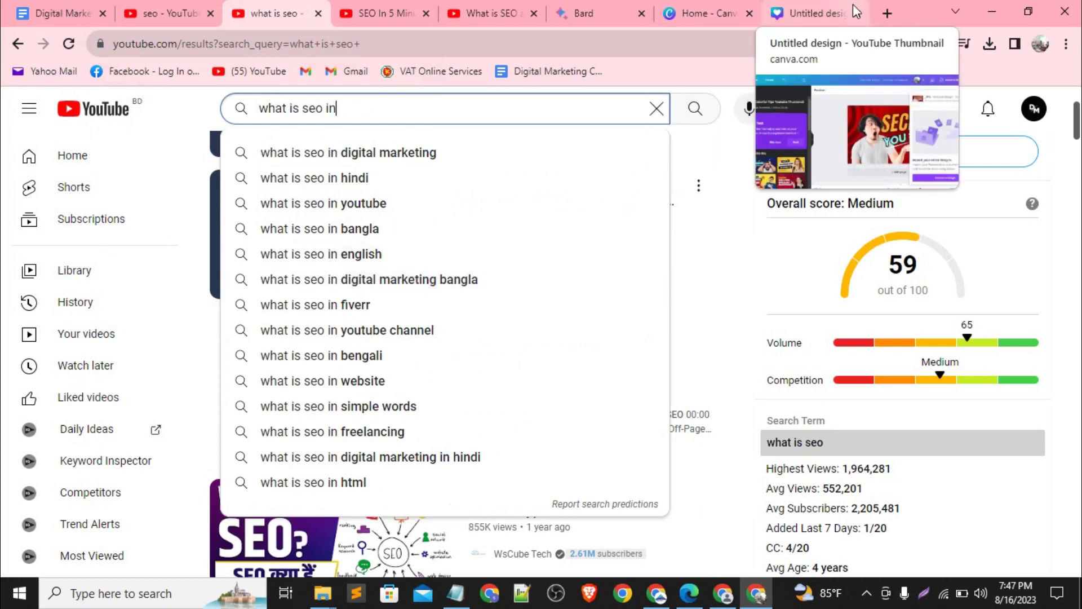
Close both Canva tabs, then search Google for "image to text" in a new tab and look through the converter results.
click(749, 13)
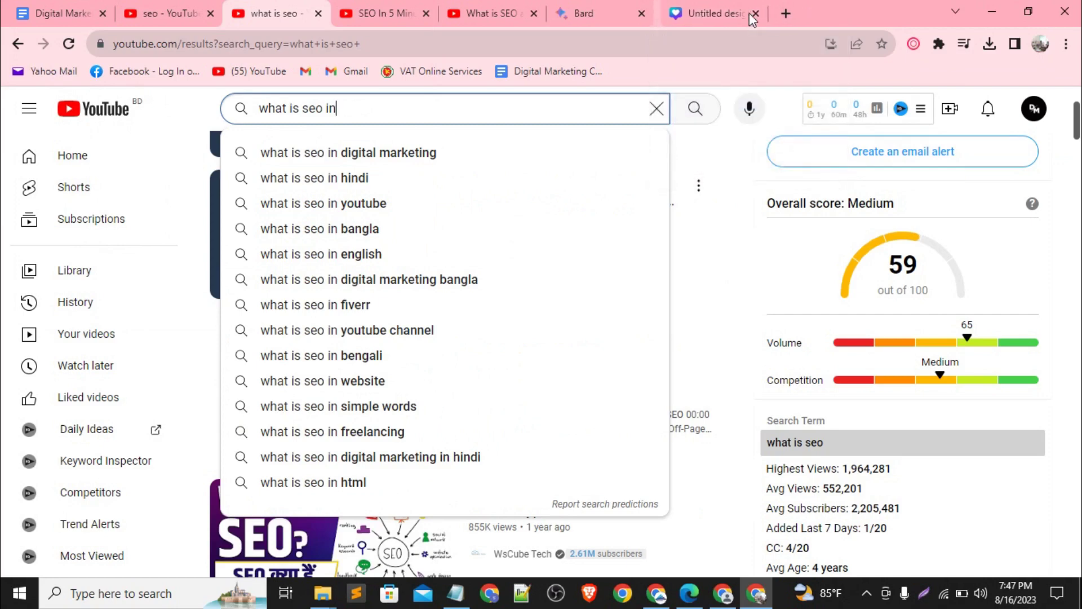
click(749, 13)
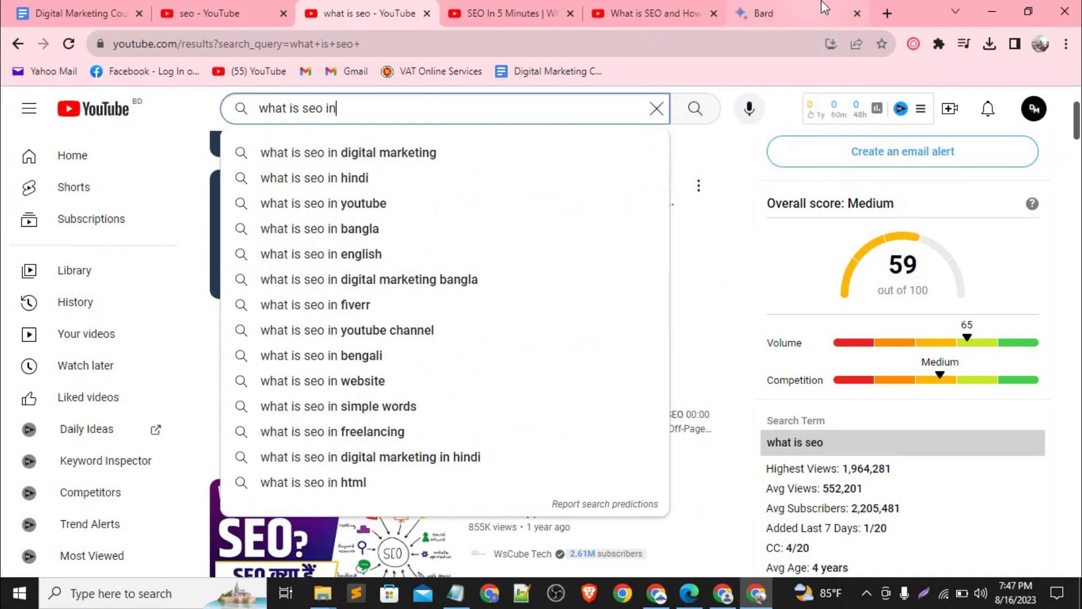
click(885, 7)
click(658, 44)
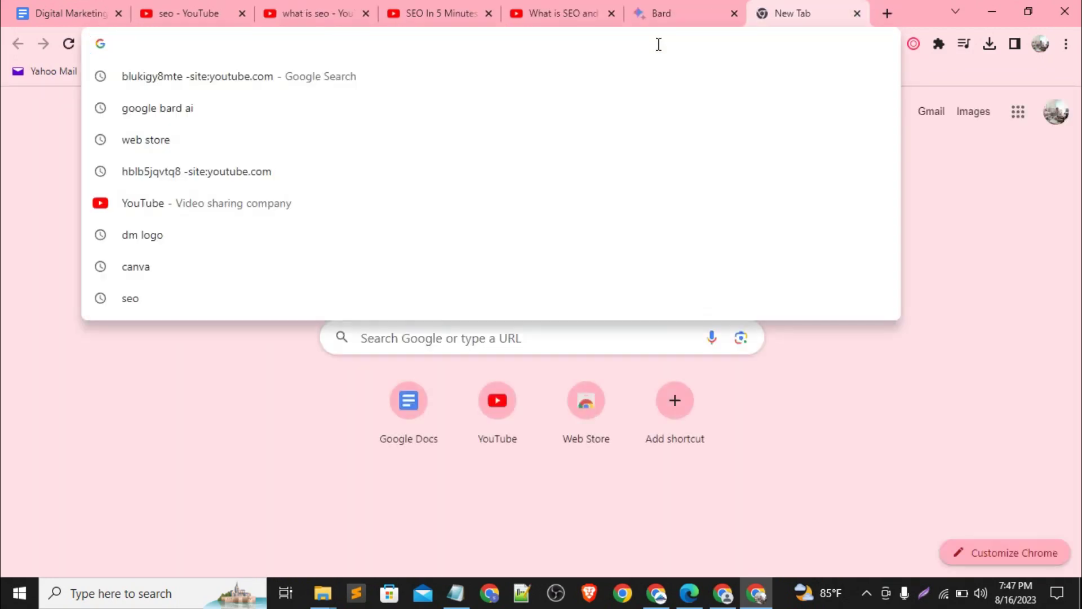
text(im)
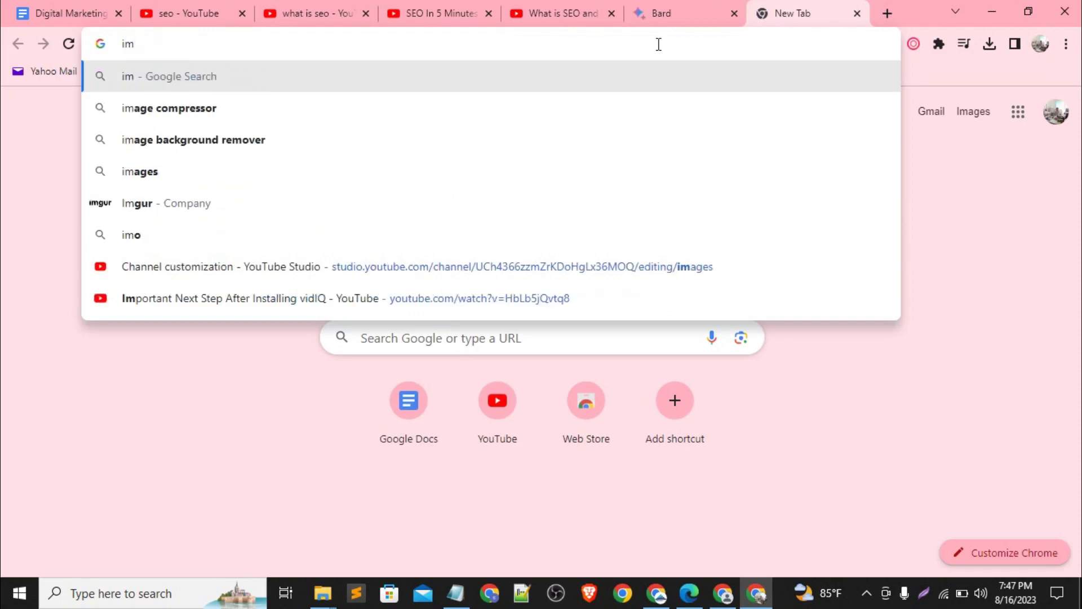
text(a)
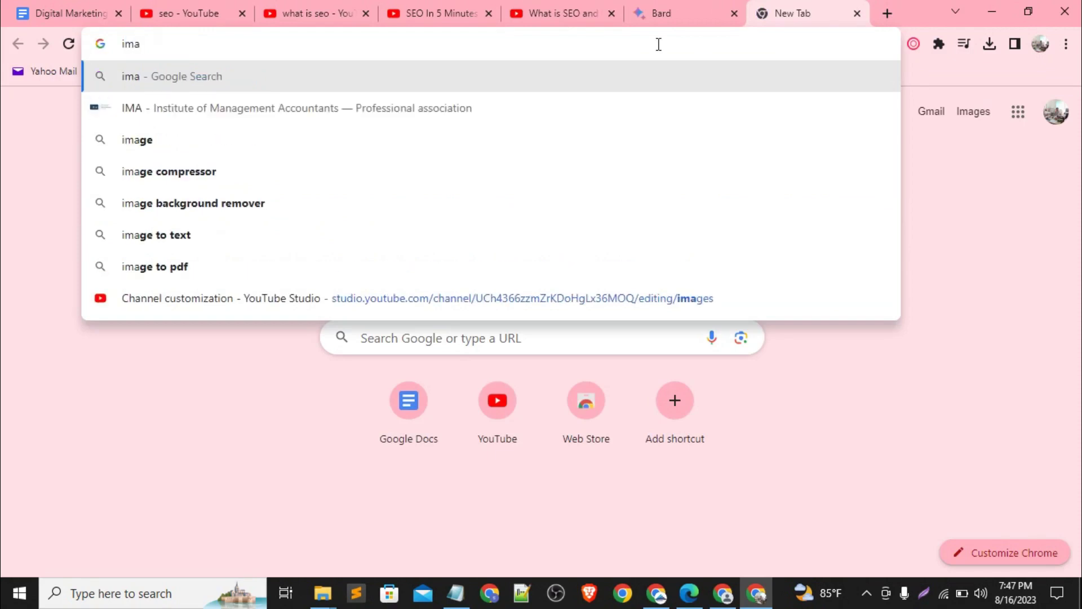
text(ge to)
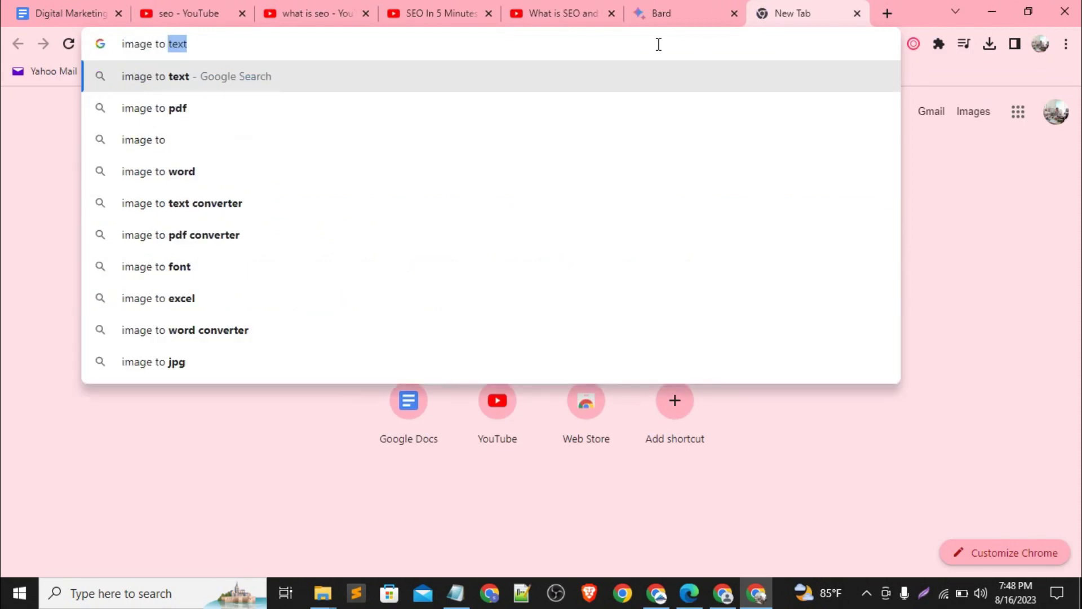
key(Return)
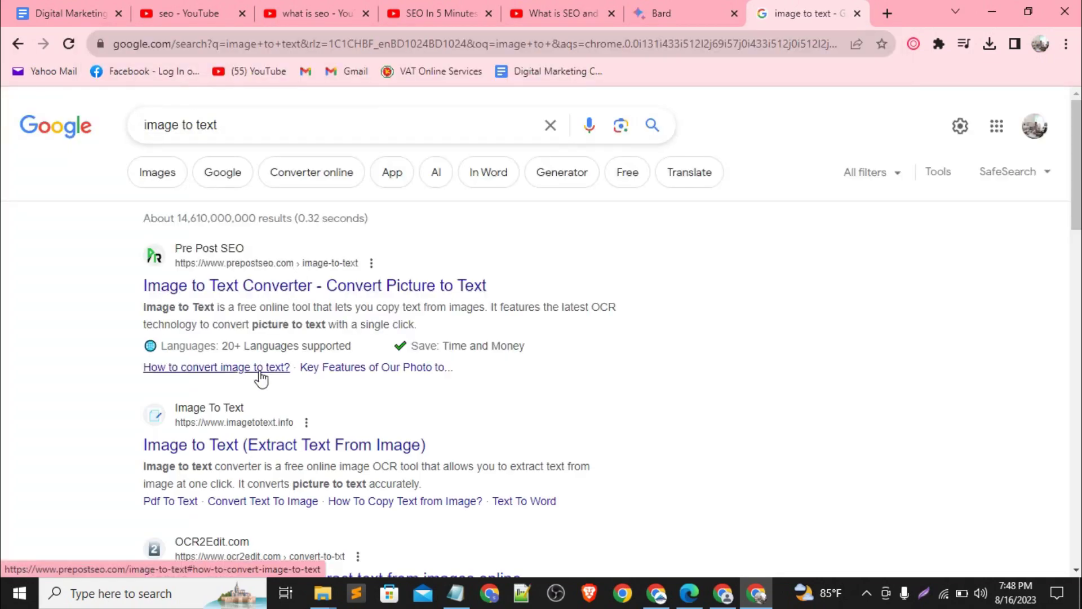
scroll(259, 453, down, 2)
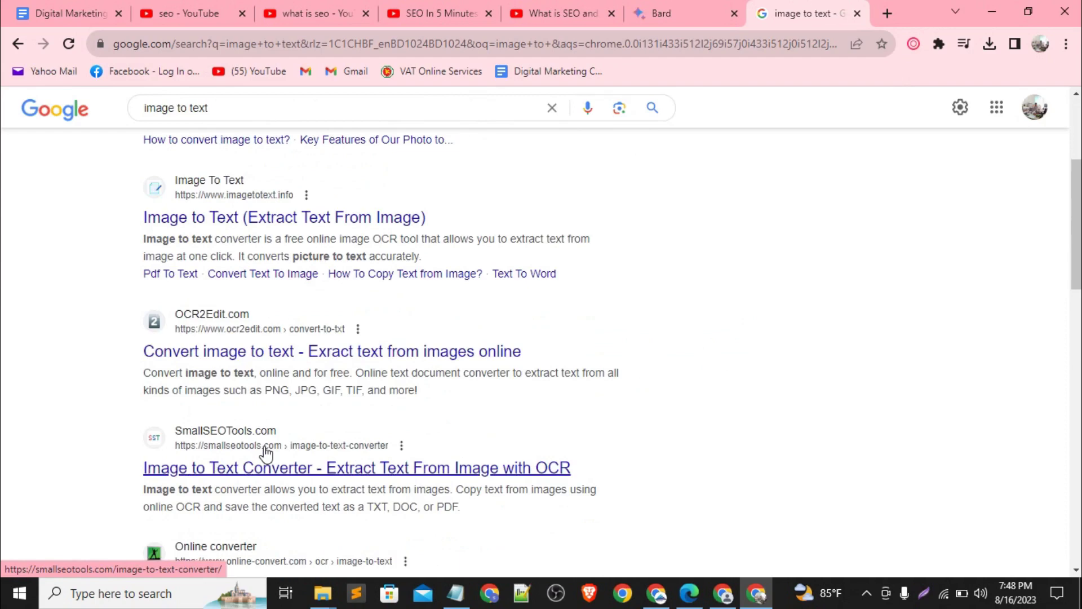
scroll(266, 451, up, 4)
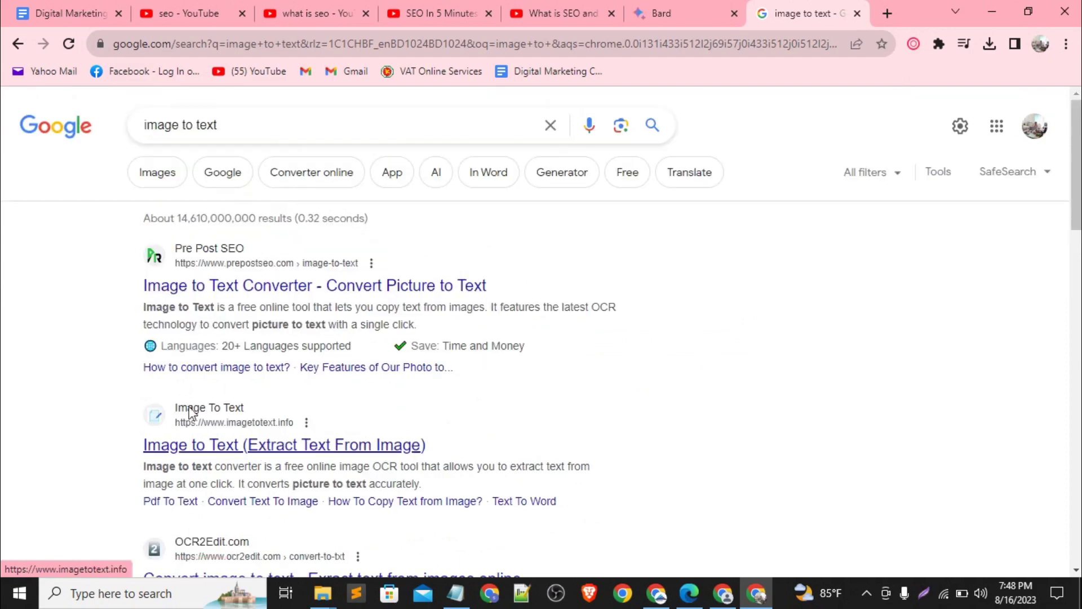
Open the Prepostseo Image to Text Converter and upload Screenshot_63 and Screenshot_64 from Downloads.
click(274, 285)
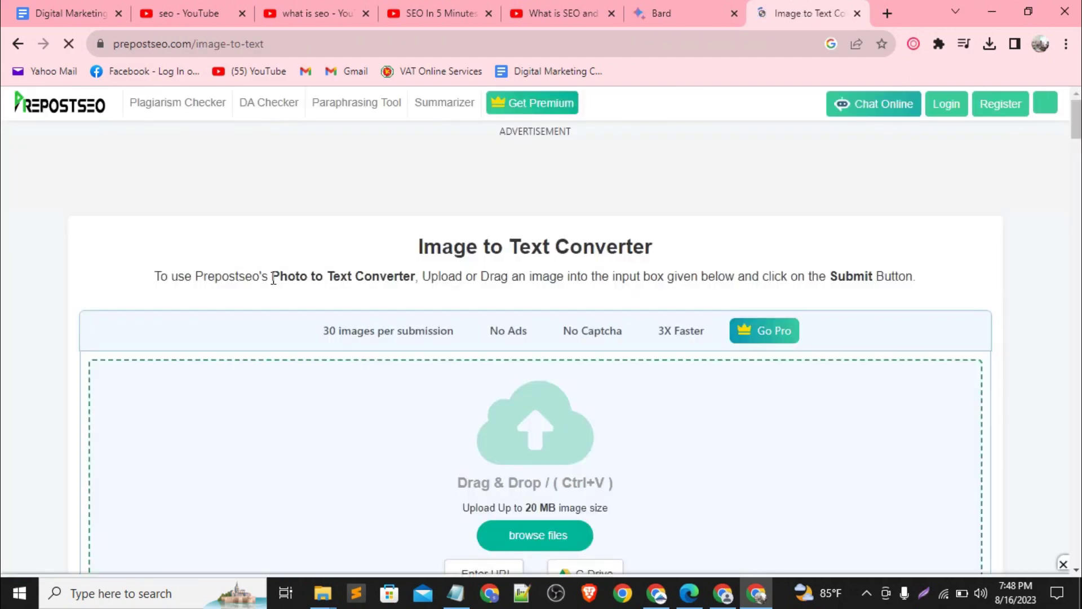
scroll(533, 448, down, 2)
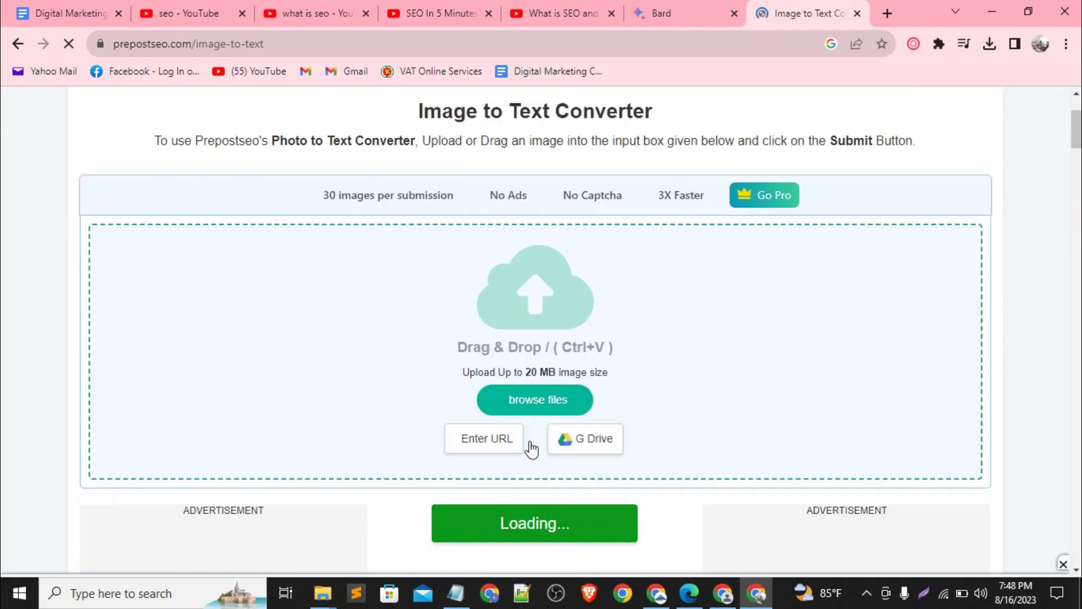
click(555, 410)
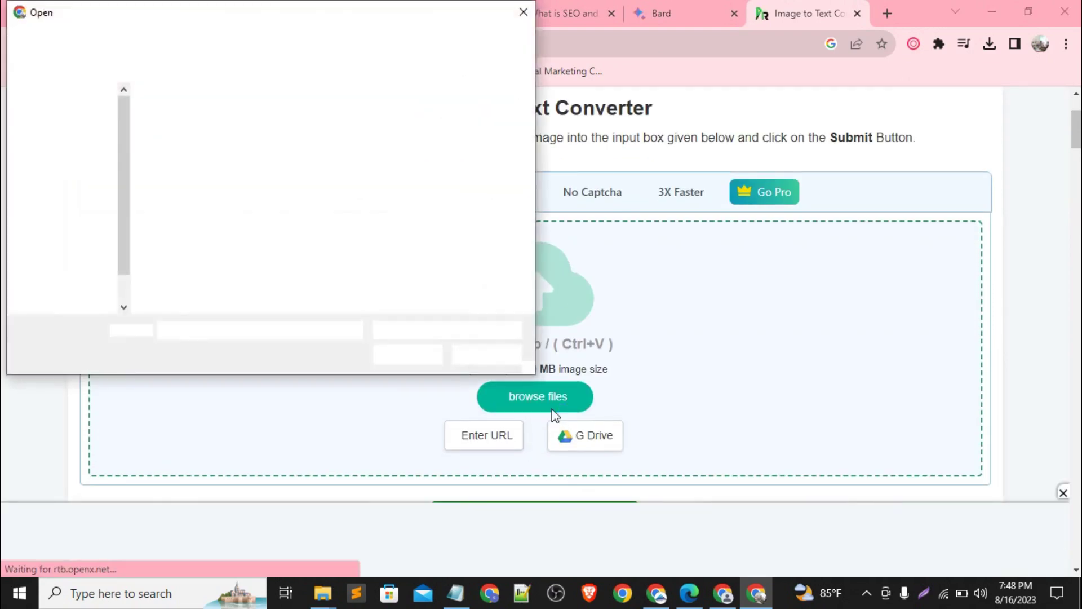
click(80, 179)
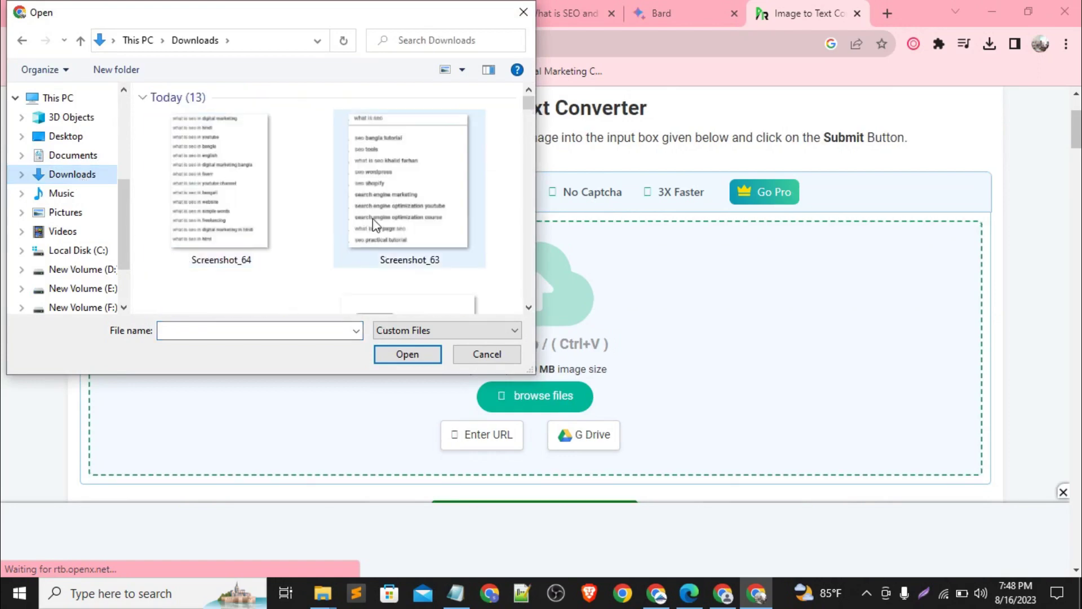
click(197, 188)
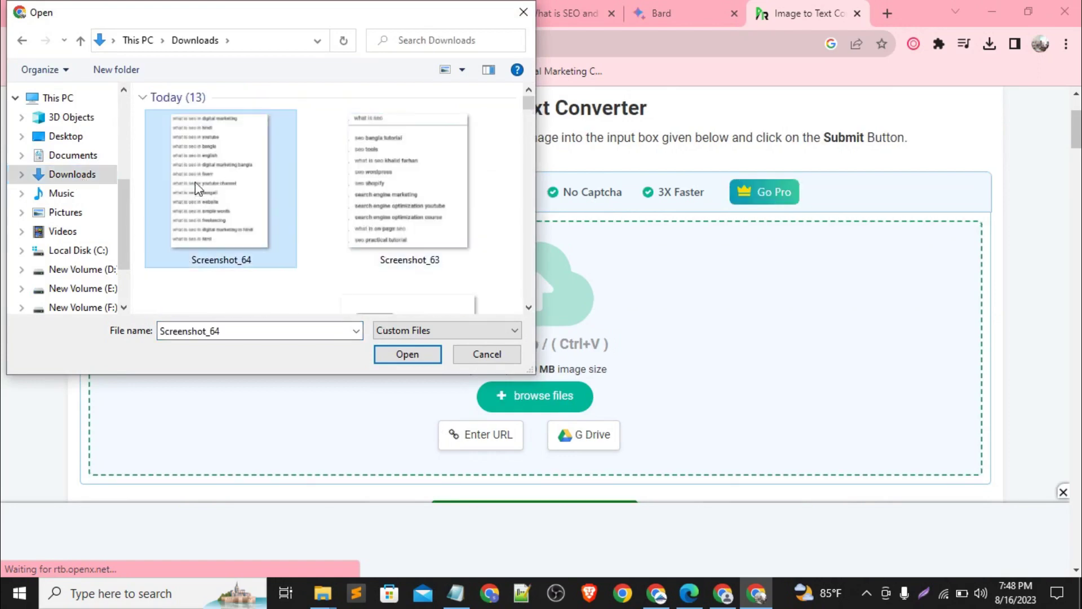
ctrl+click(405, 182)
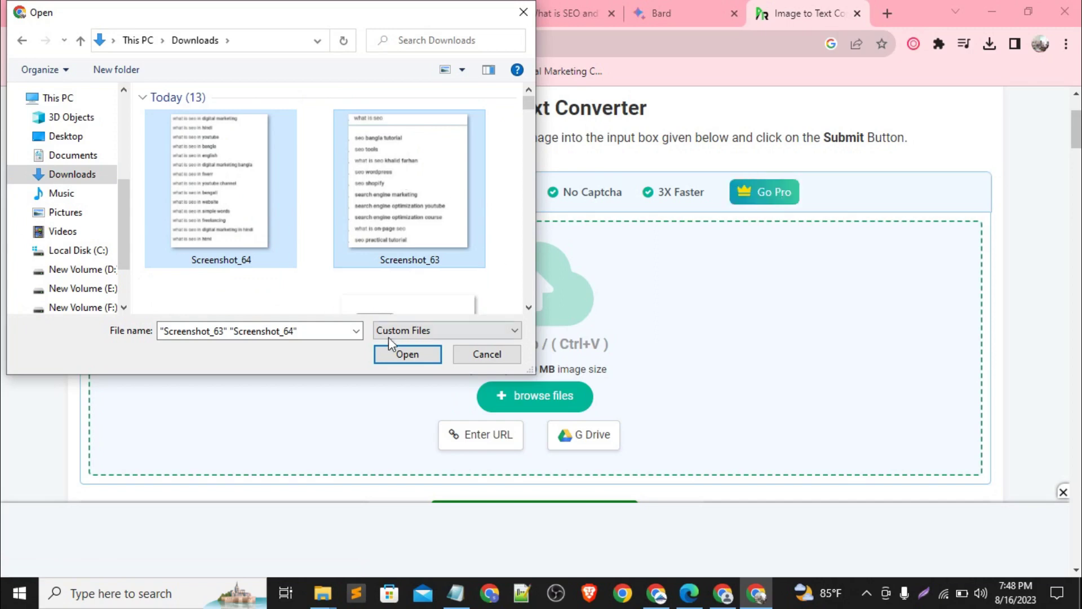
click(407, 355)
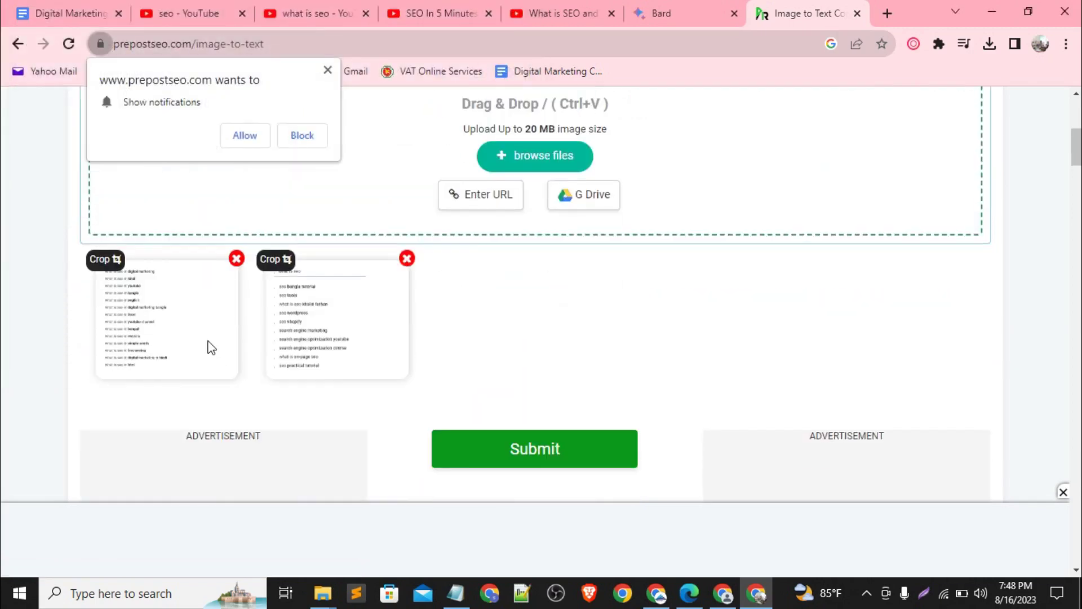
Submit both screenshots for text conversion, completing the reCAPTCHA check and dismissing the site's notification request.
click(539, 456)
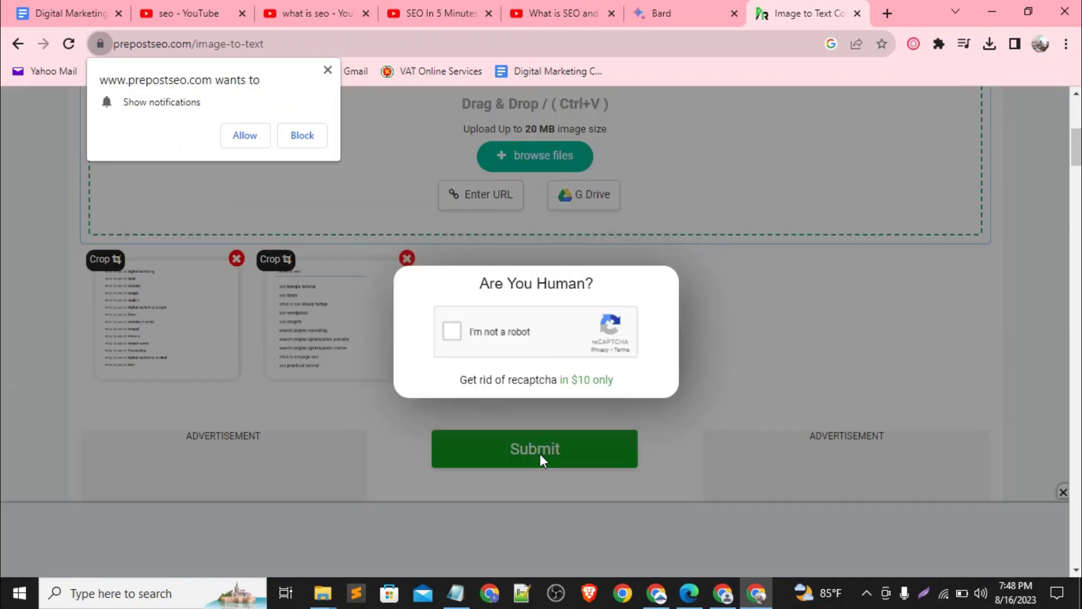
click(460, 341)
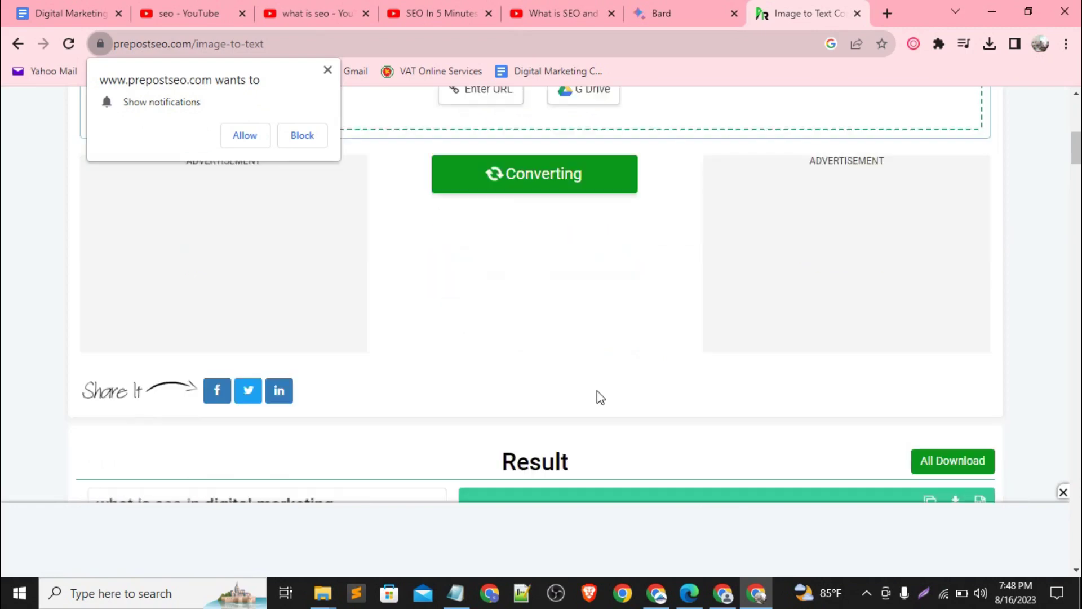
click(328, 71)
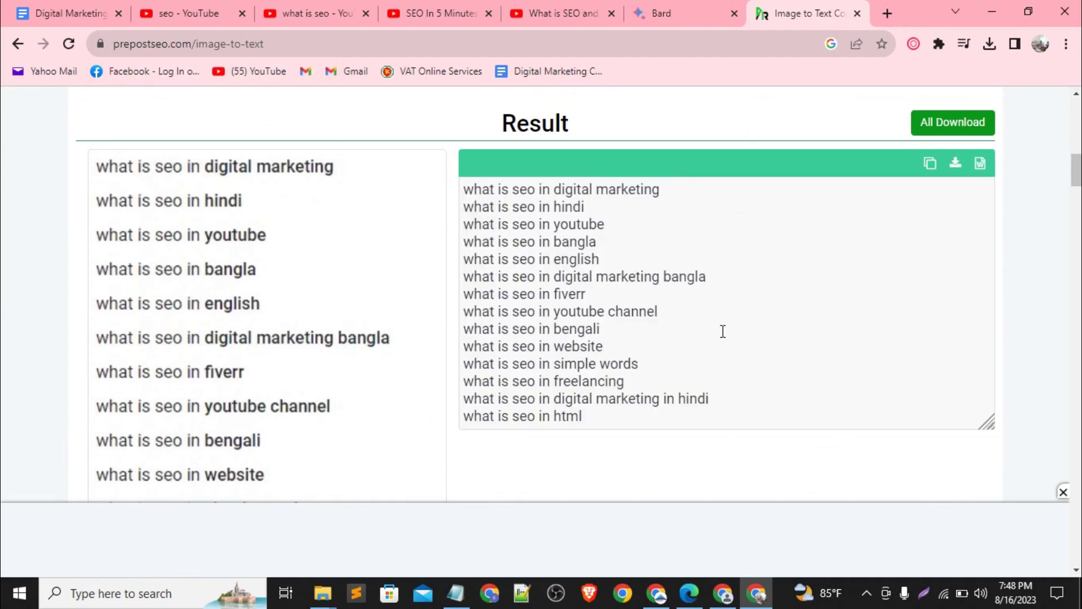
Copy the extracted text of both screenshots, the "what is seo in" list first and the "what is seo" list second.
scroll(723, 332, down, 5)
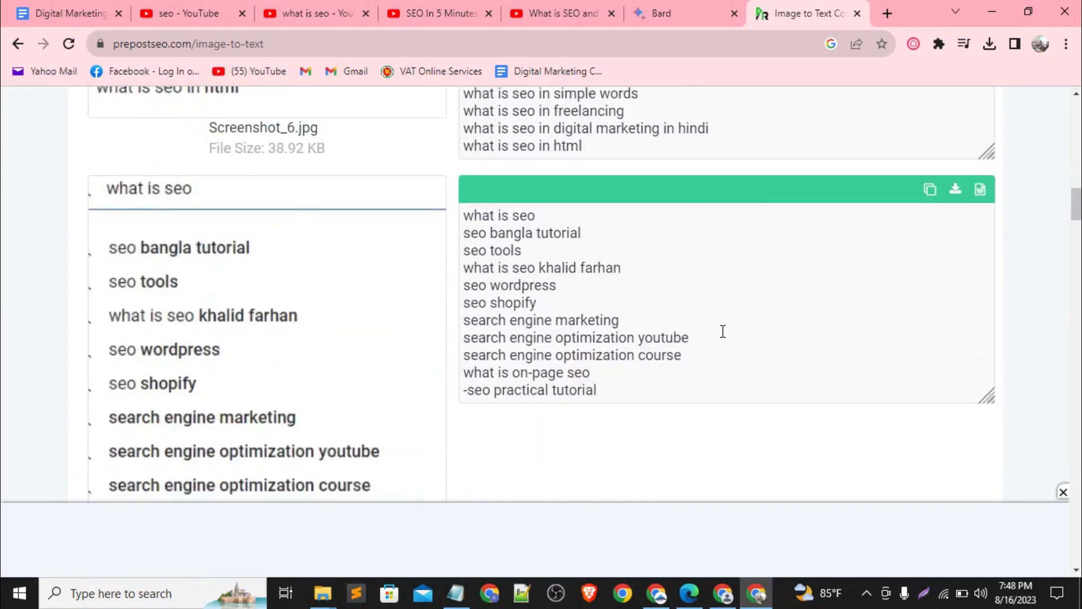
scroll(722, 332, up, 4)
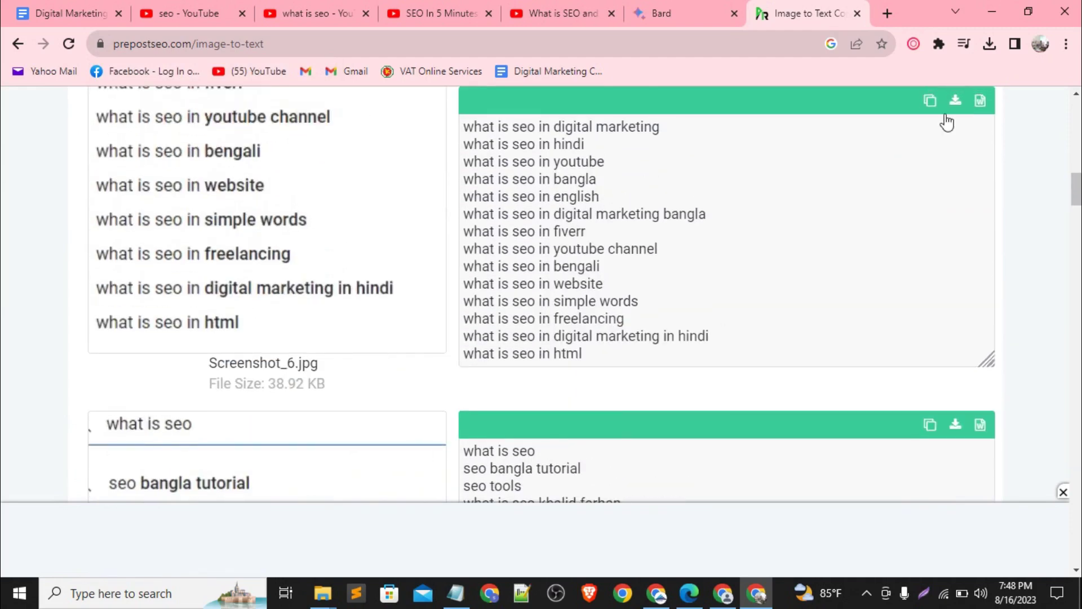
click(931, 103)
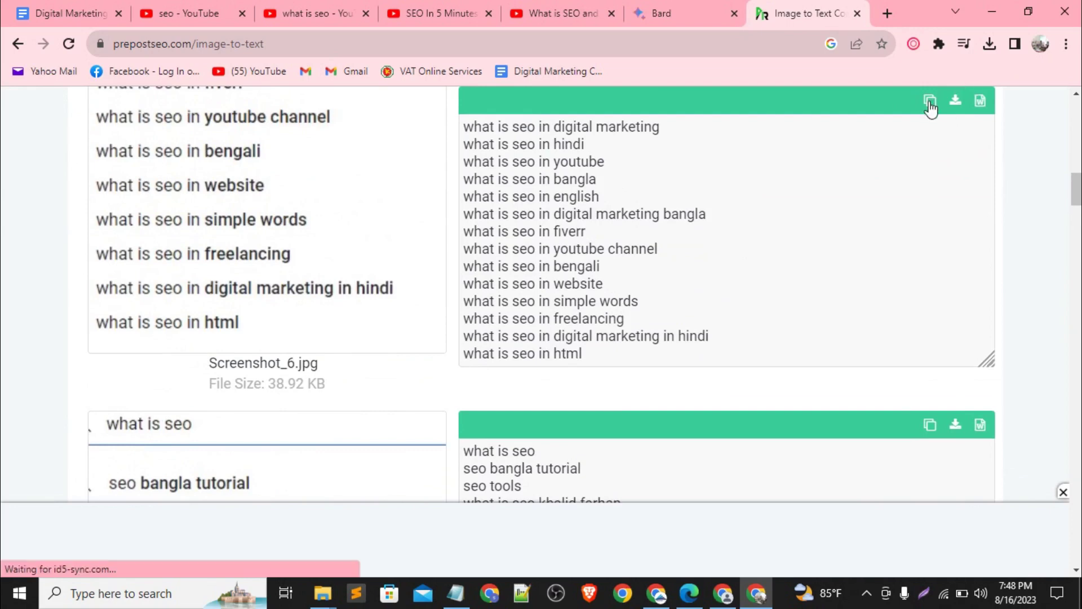
click(931, 425)
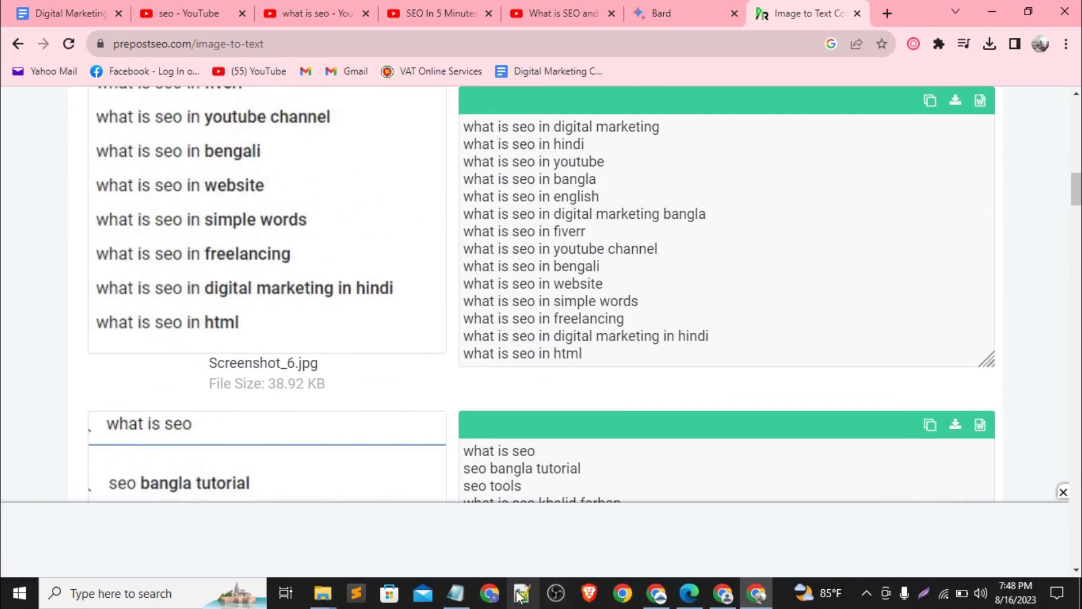
Switch to Notepad and paste the "what is seo" list from the clipboard history below the titles, followed by the "what is seo in" list.
click(456, 595)
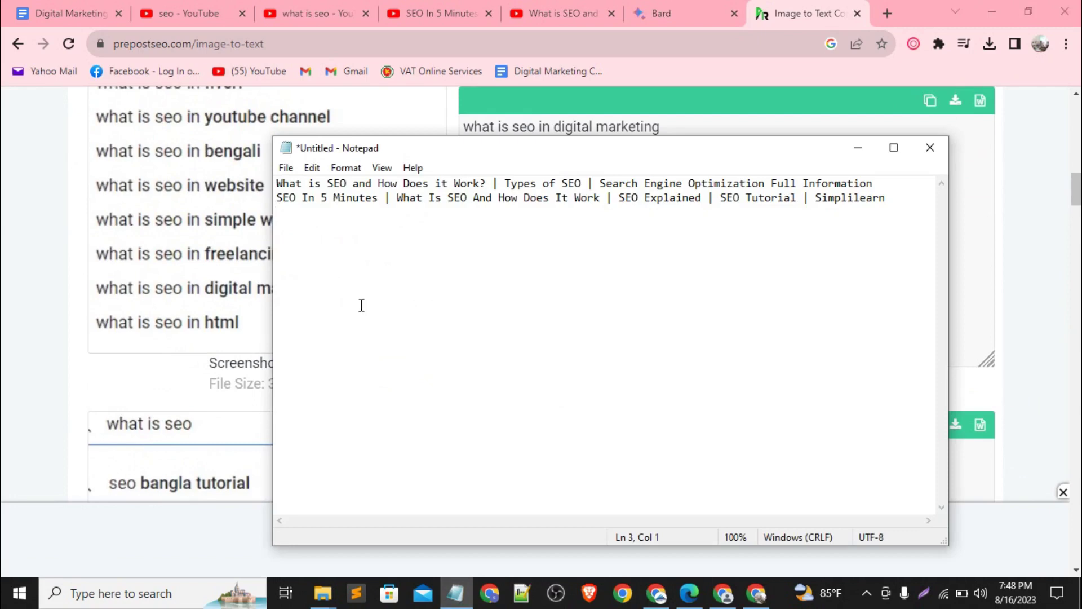
key(Return)
key(super+v)
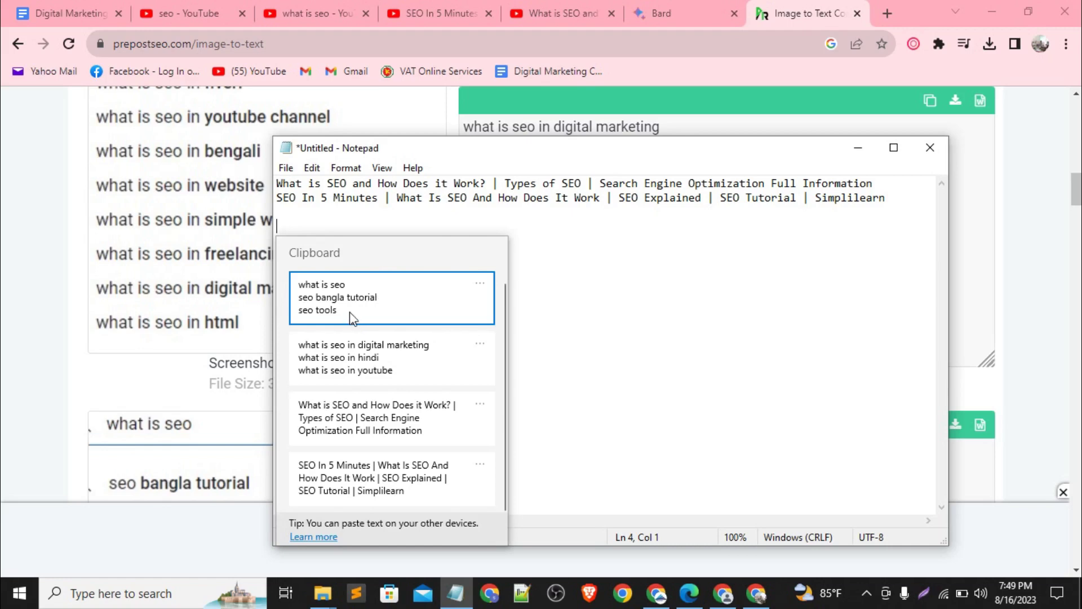
click(350, 318)
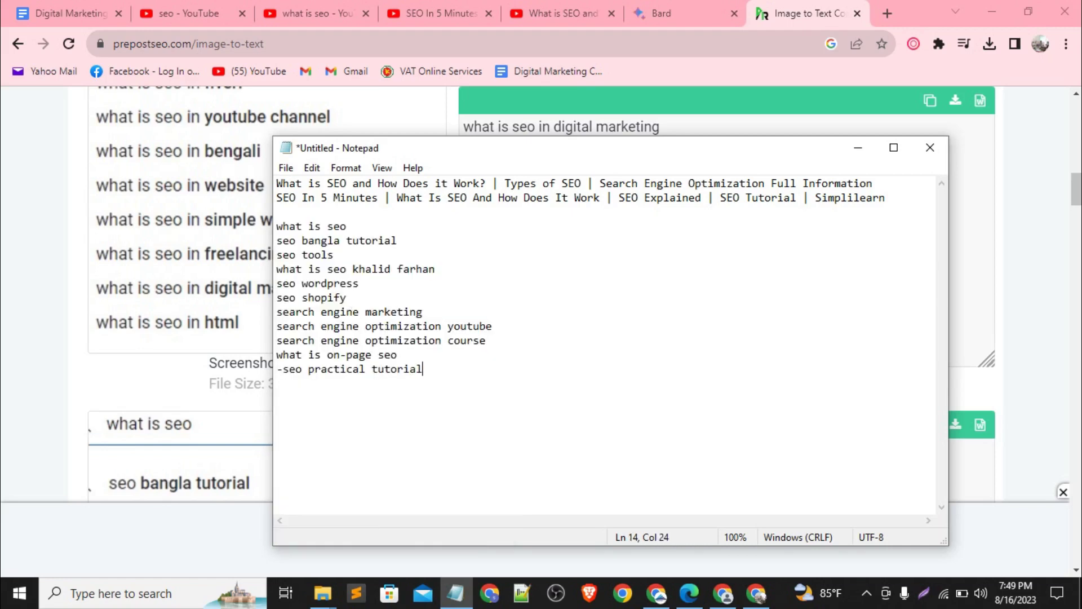
key(super+v)
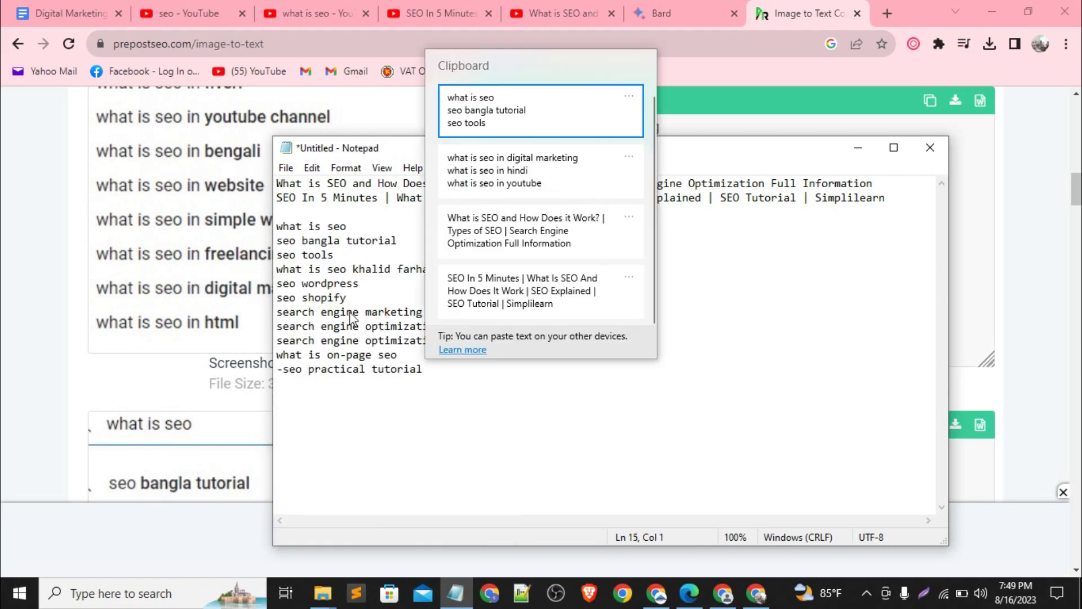
click(550, 189)
scroll(523, 392, up, 2)
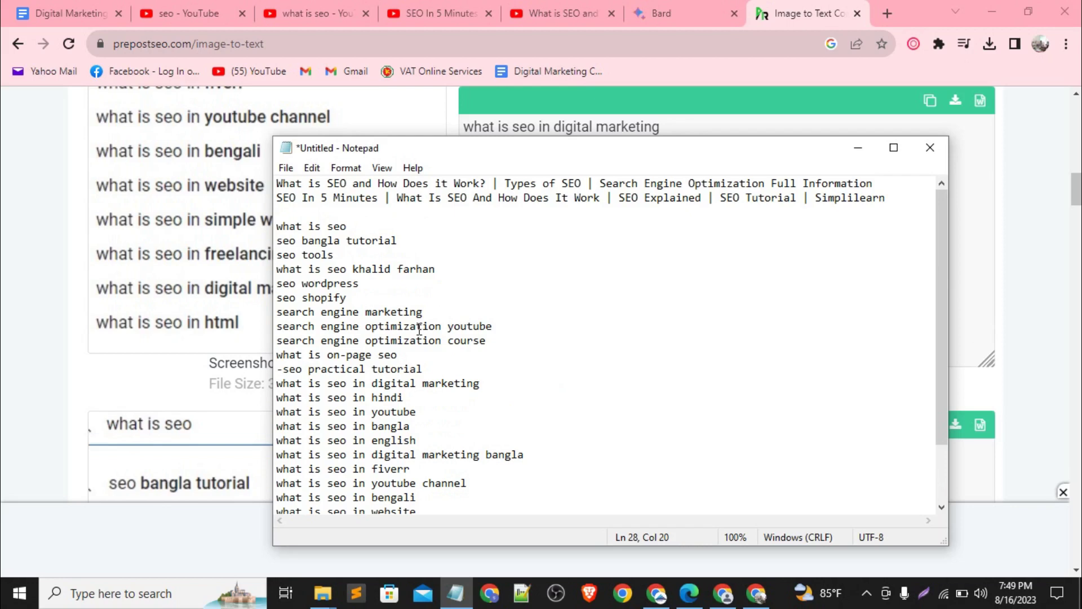
Add a comma after each of the first three keywords: "what is seo", "seo bangla tutorial" and "seo tools".
click(369, 222)
text(,)
click(401, 236)
text(,)
click(354, 251)
text(,)
key(BackSpace)
text(,)
Rewrite the "seo wordpress" keyword as the hashtag "#seo_wordpress".
click(280, 289)
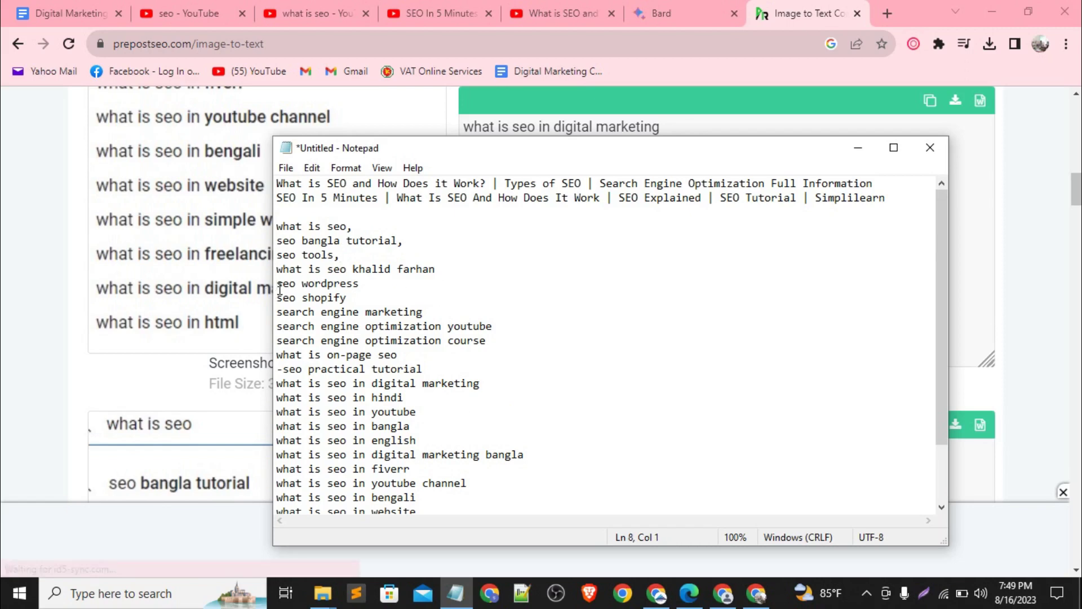
text(#)
click(309, 286)
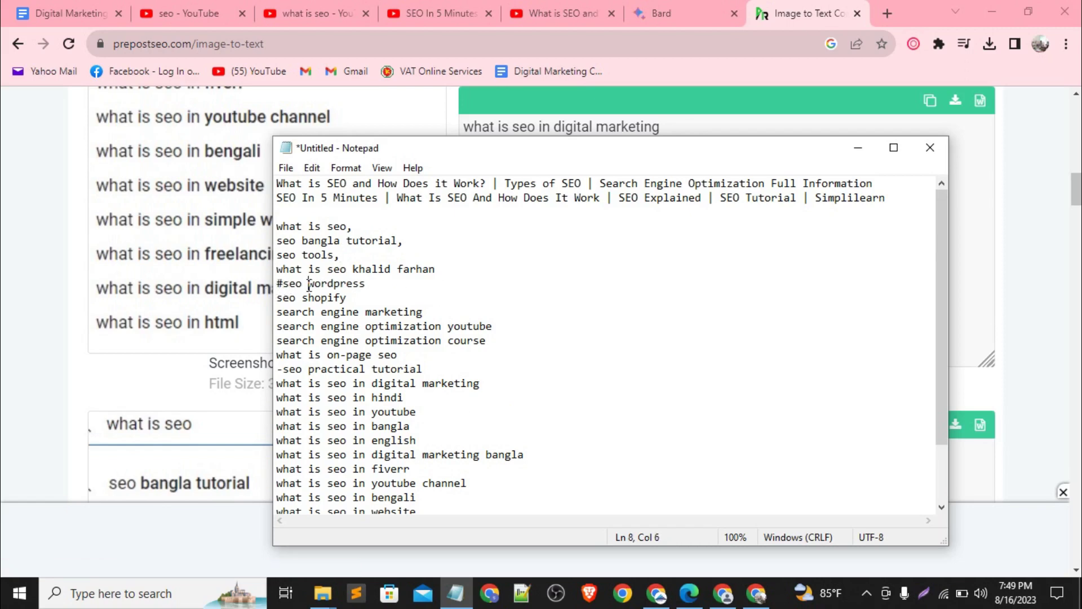
key(BackSpace)
text(_)
click(387, 292)
click(354, 226)
click(412, 241)
drag(340, 254, 275, 226)
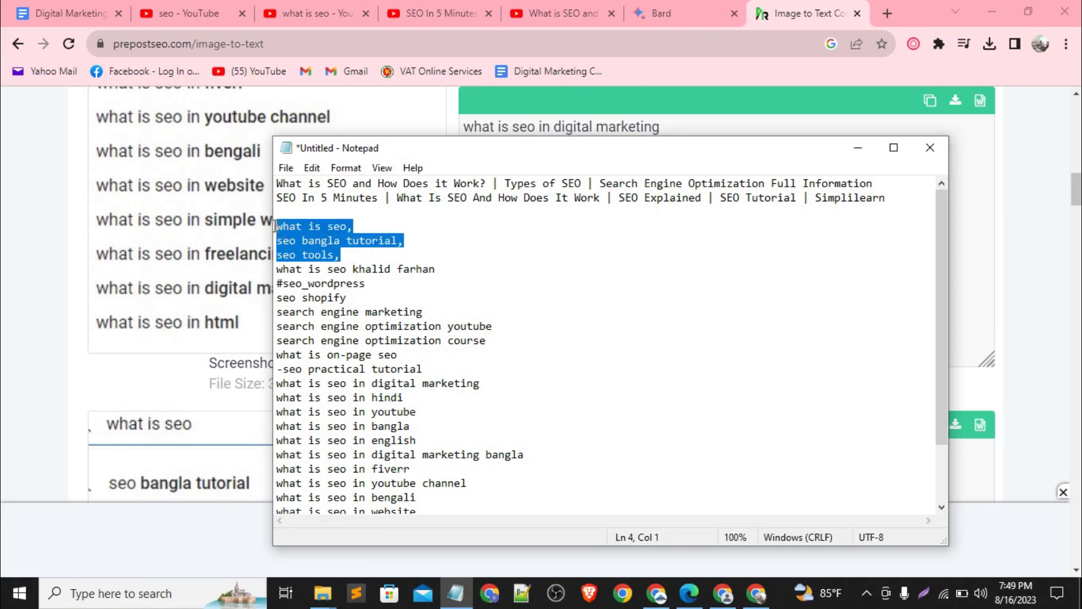
click(353, 282)
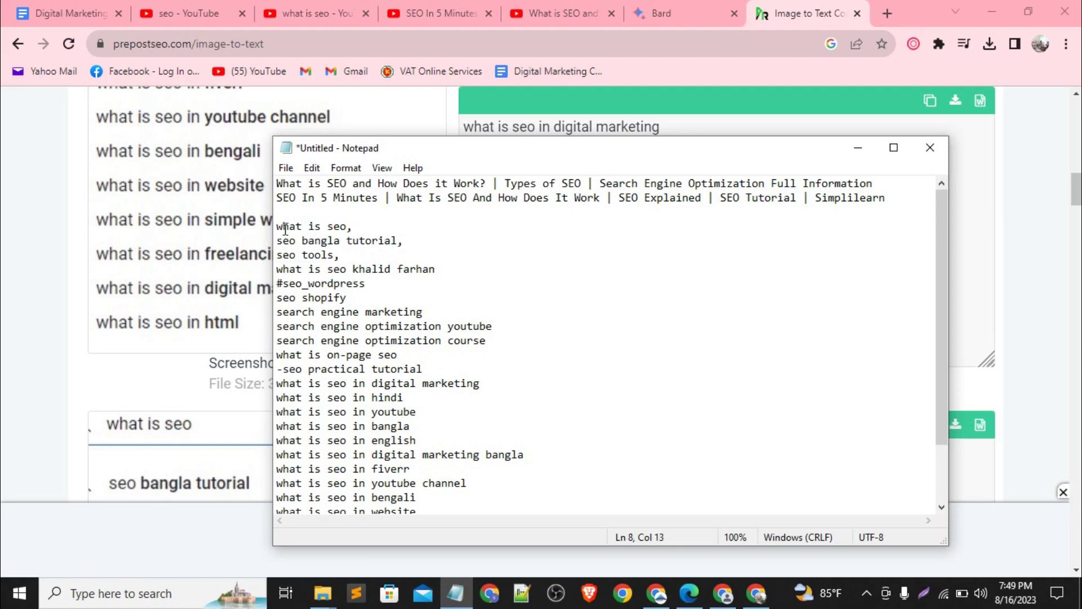
Copy the whole keyword list, from "what is seo," to "what is seo in html", and paste it as the tags in the image's properties.
drag(280, 227, 512, 515)
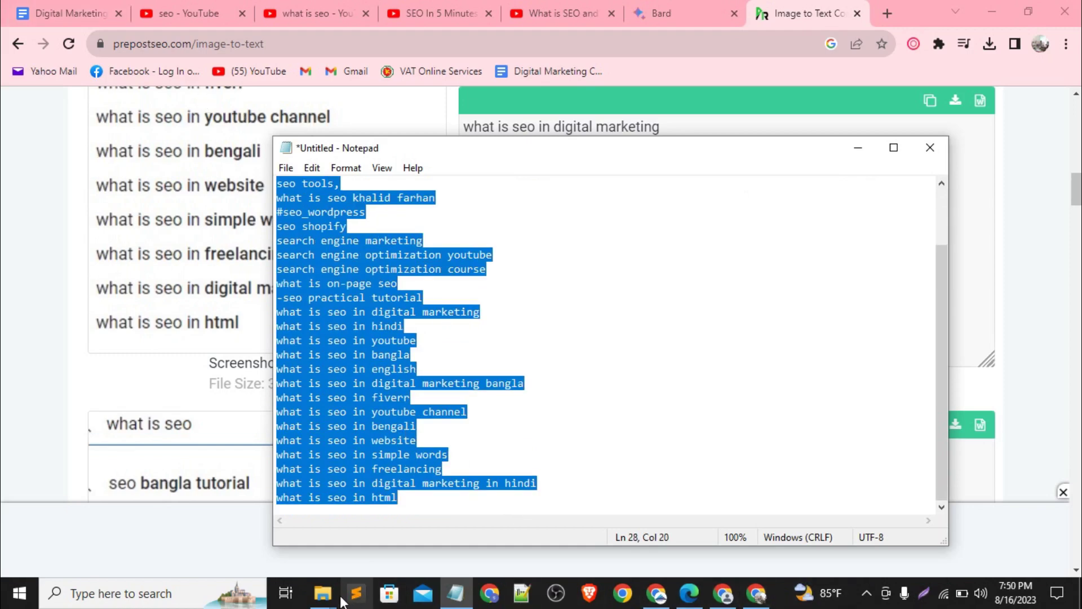
mouse_move(334, 599)
click(409, 519)
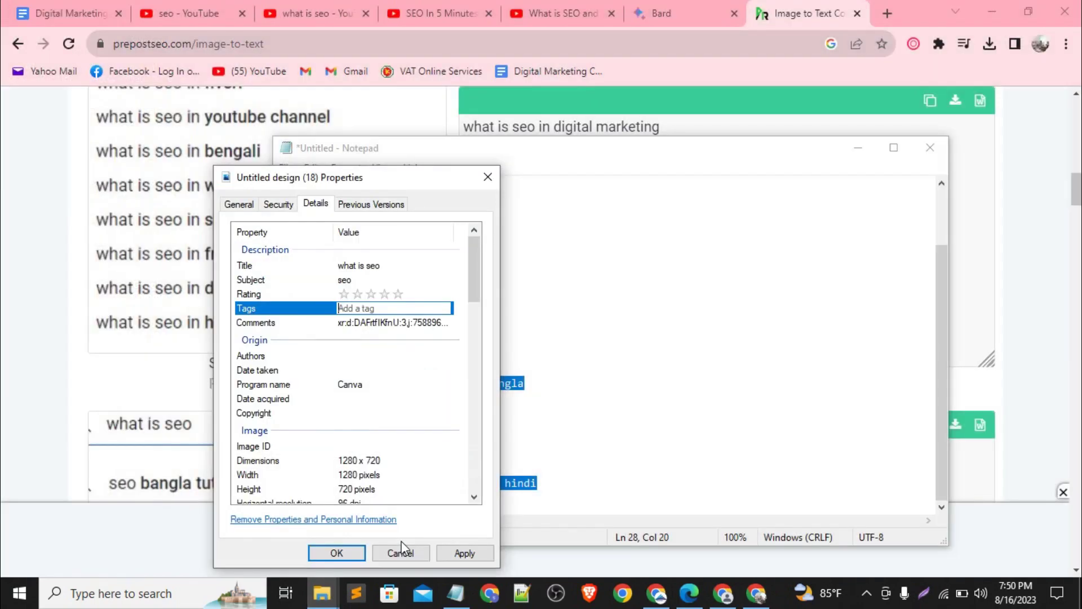
key(ctrl+v)
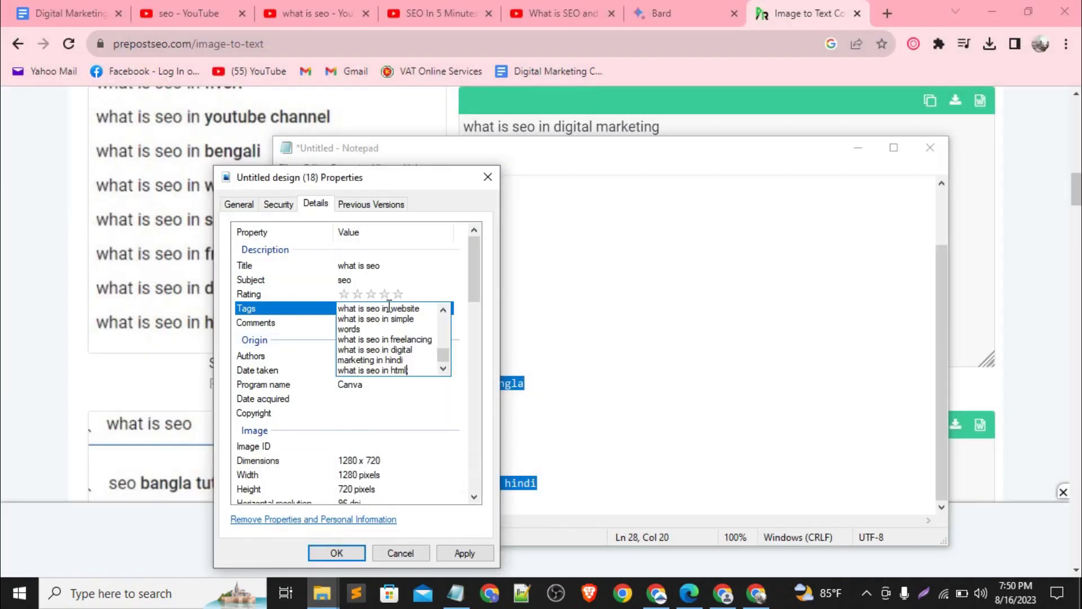
click(418, 411)
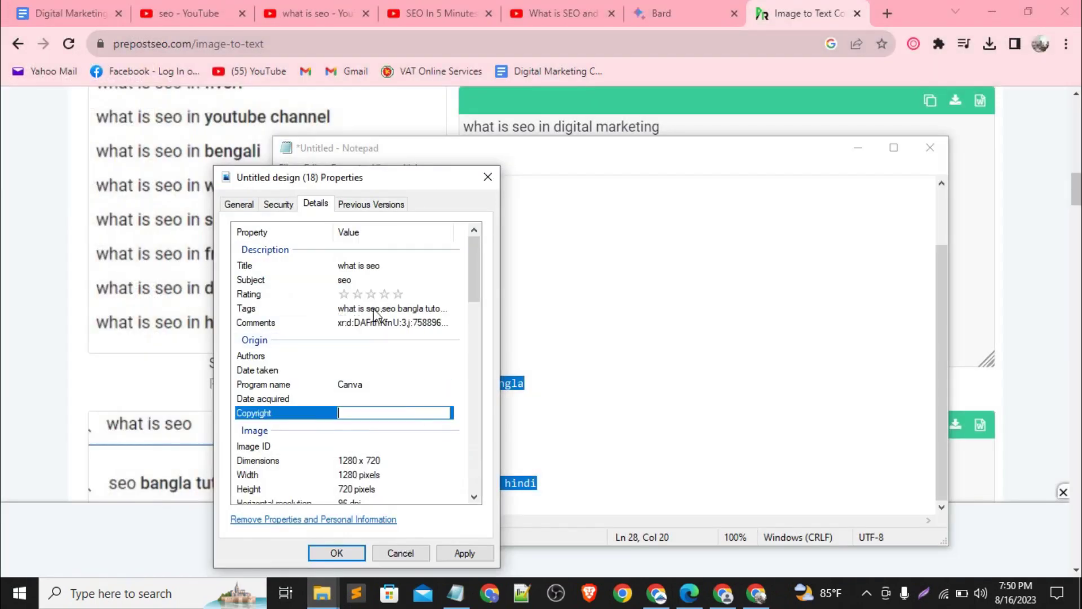
Paste the copied keyword list as the image's authors.
click(400, 370)
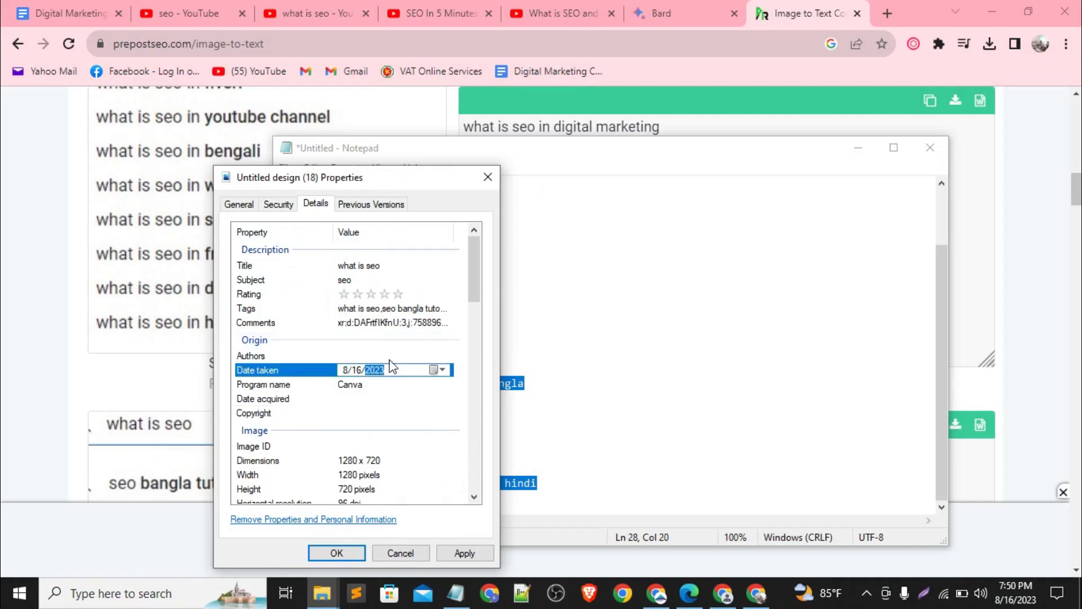
click(398, 355)
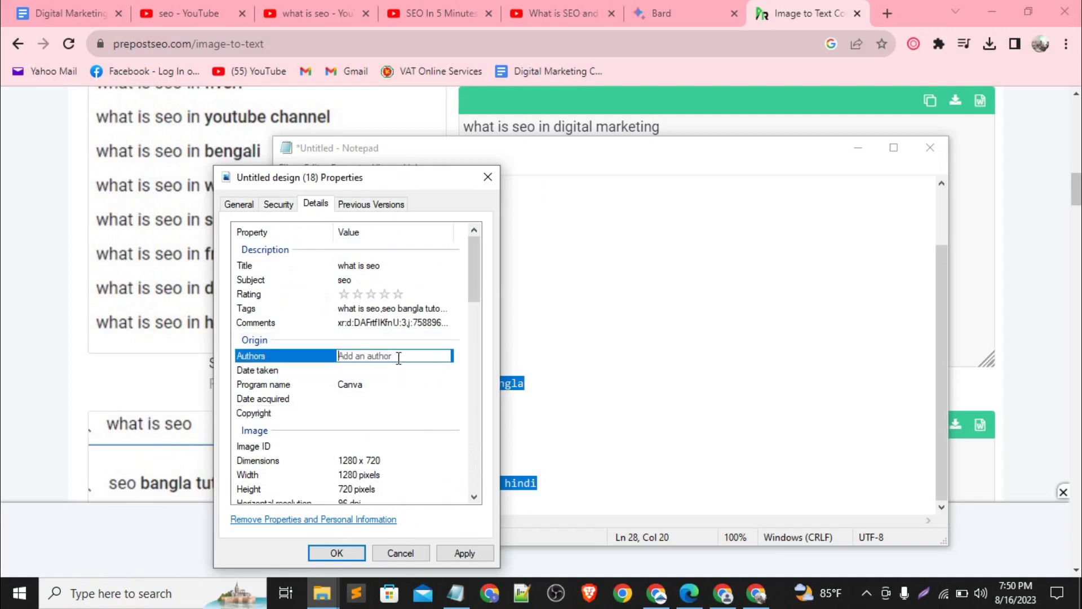
key(ctrl+v)
click(419, 449)
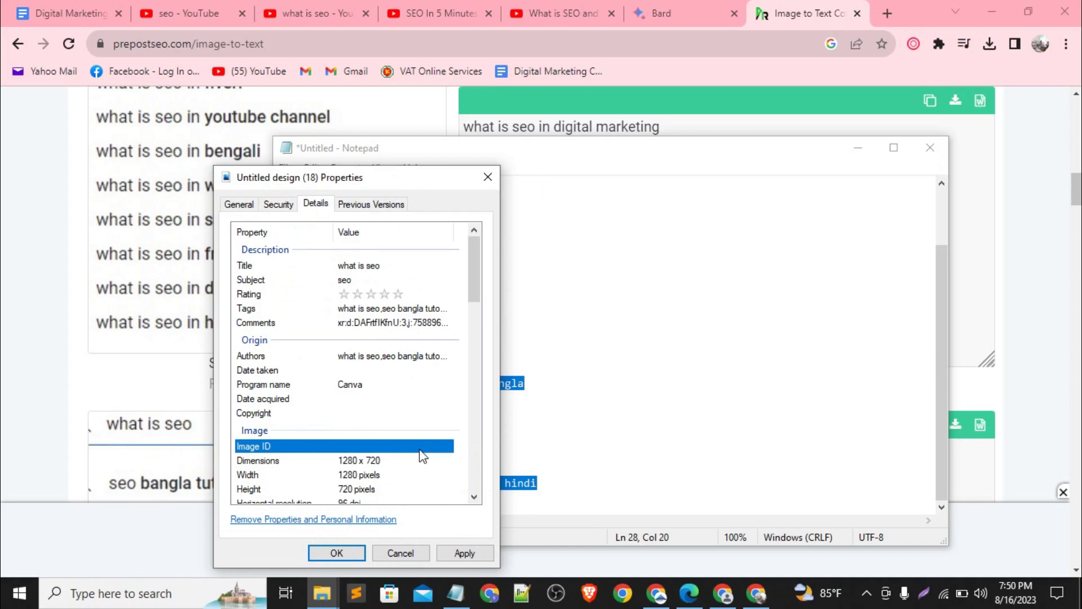
Enter "what is seo," as the image's copyright.
click(407, 400)
click(403, 415)
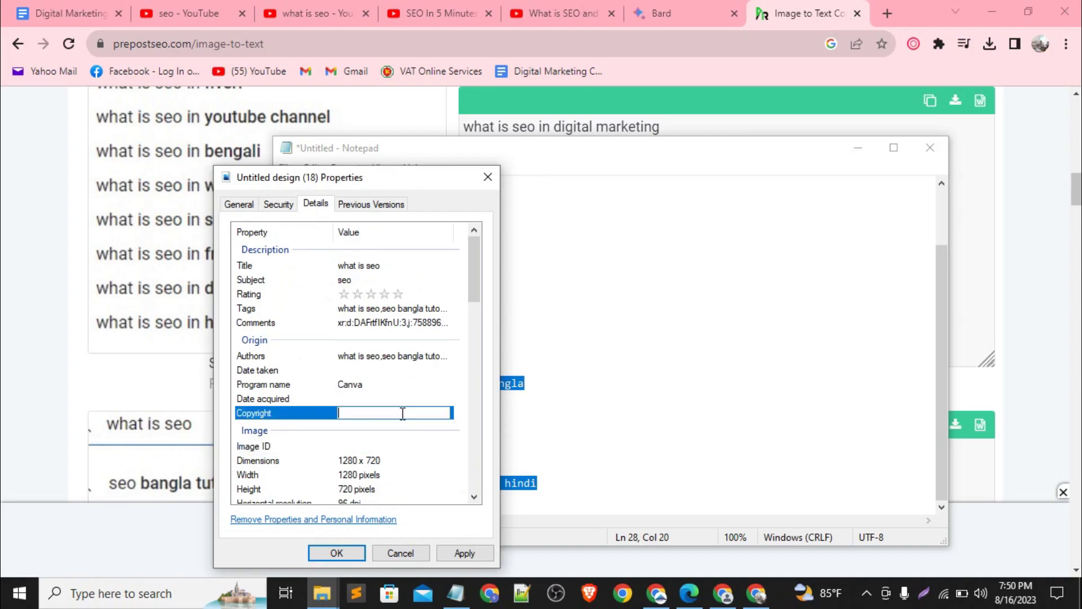
text(what is seo,)
key(Return)
Look through the image's camera and advanced photo properties for further editable fields.
scroll(400, 442, down, 6)
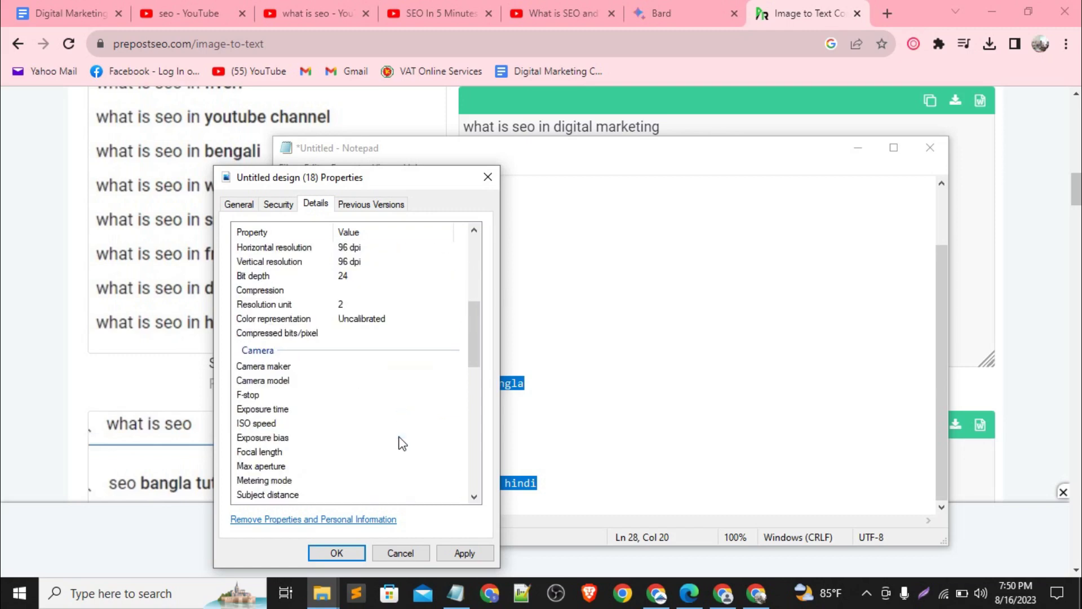
scroll(400, 442, down, 3)
click(385, 275)
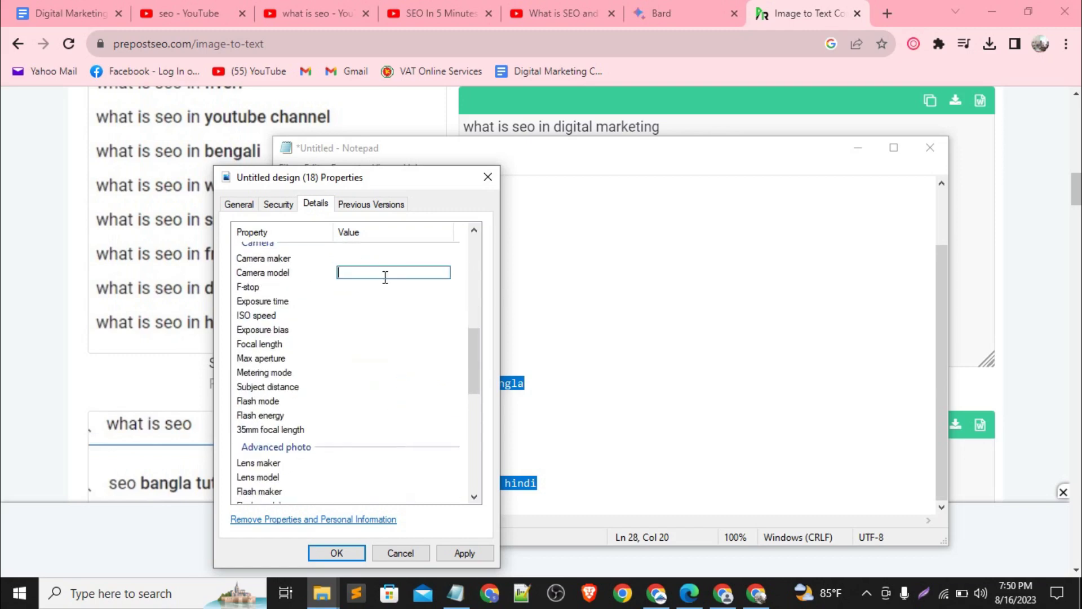
click(385, 303)
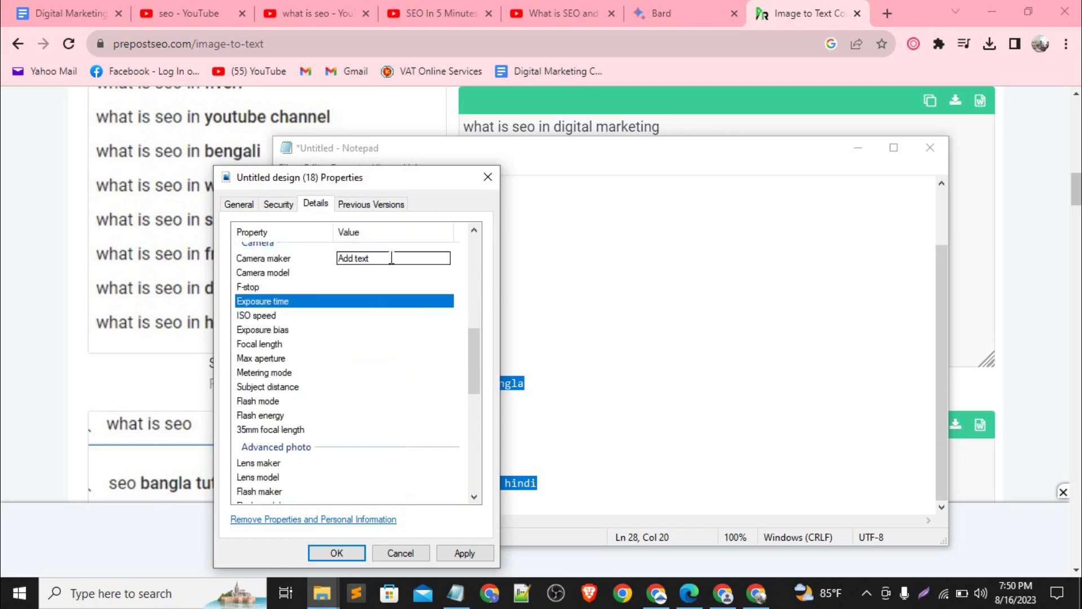
scroll(311, 314, up, 2)
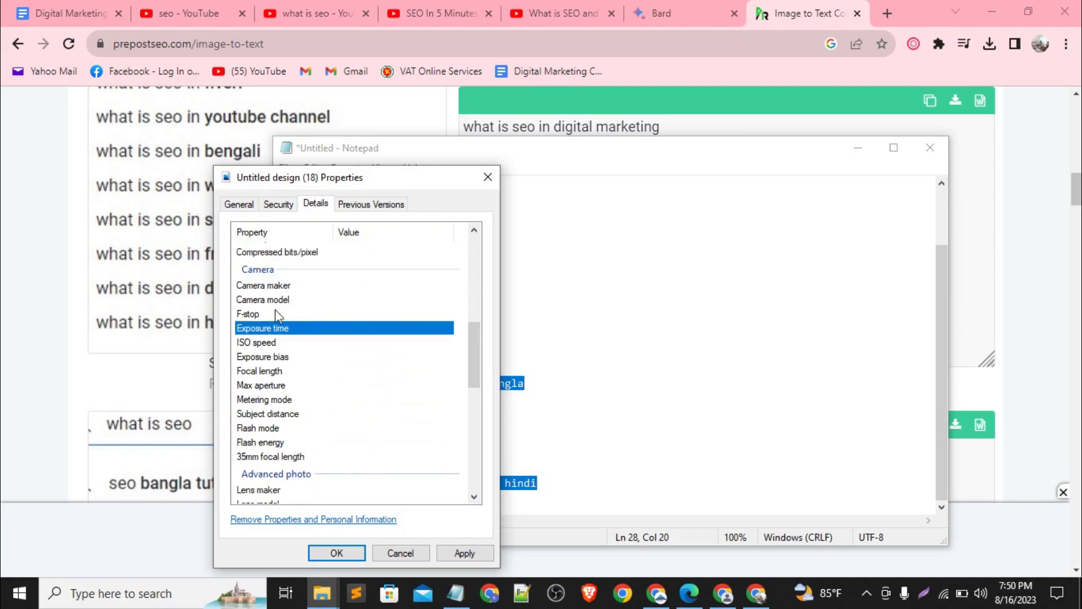
Try to paste the keyword list as the image's ISO speed, and save and close the image's properties.
click(340, 342)
key(ctrl+v)
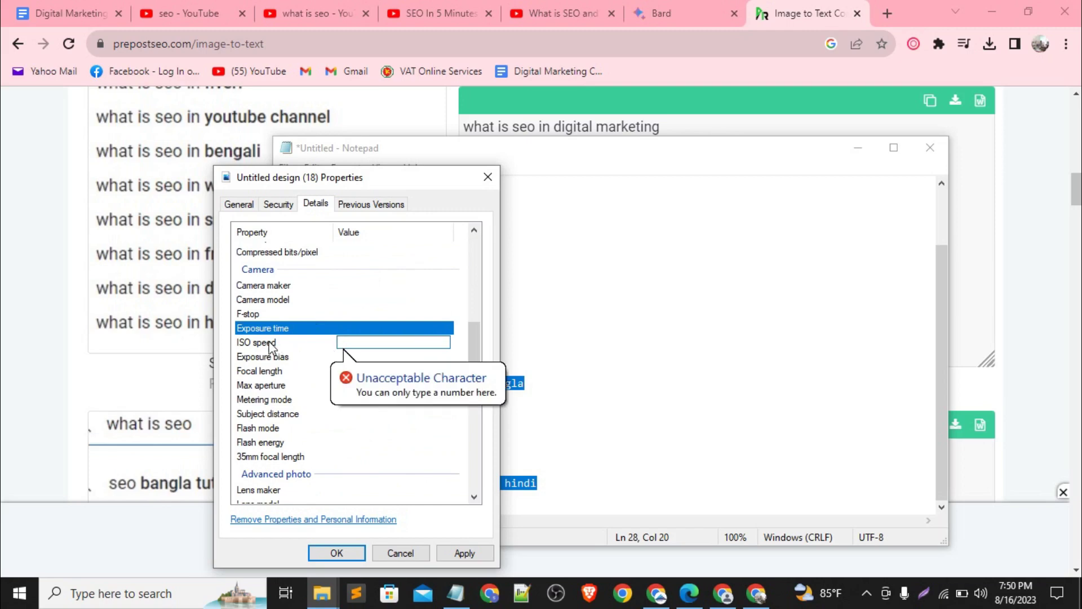
click(466, 553)
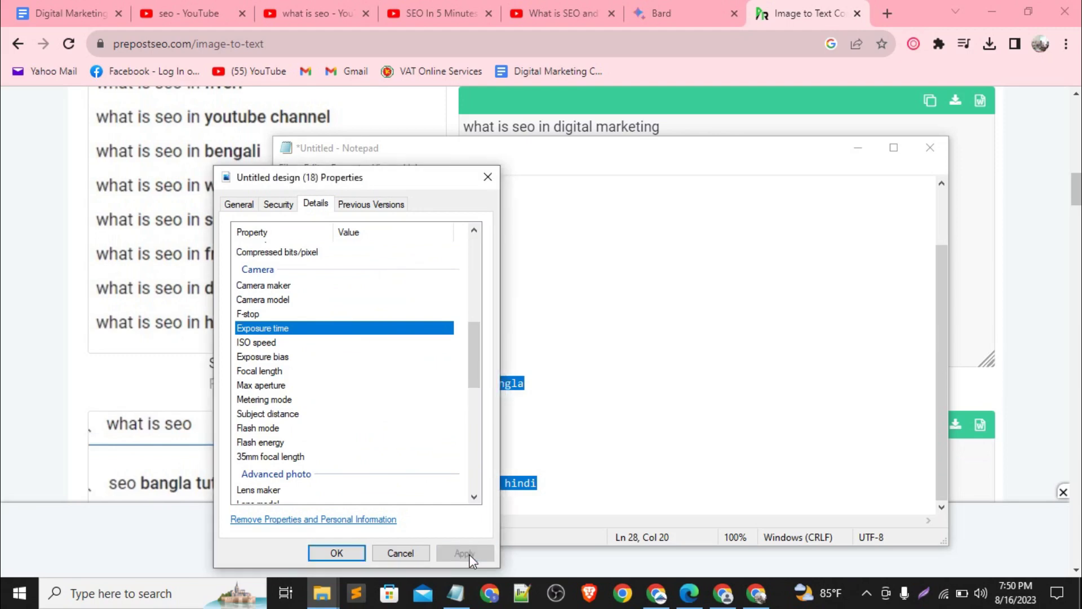
click(337, 552)
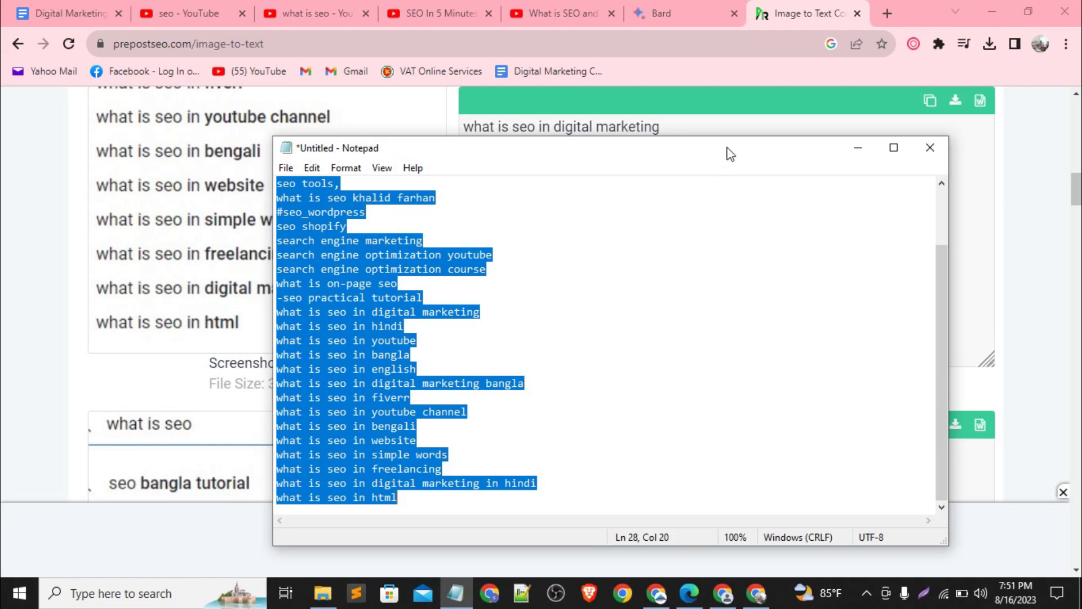
Add three blank lines below the last keyword, "what is seo in html", in the Notepad list.
drag(729, 152, 739, 224)
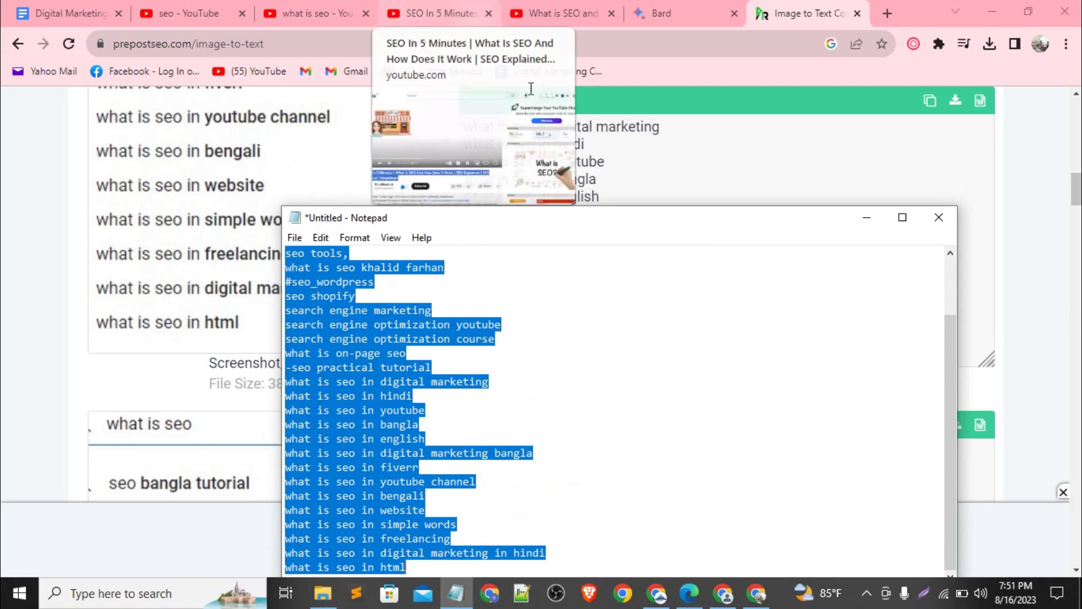
scroll(524, 353, up, 1)
click(524, 353)
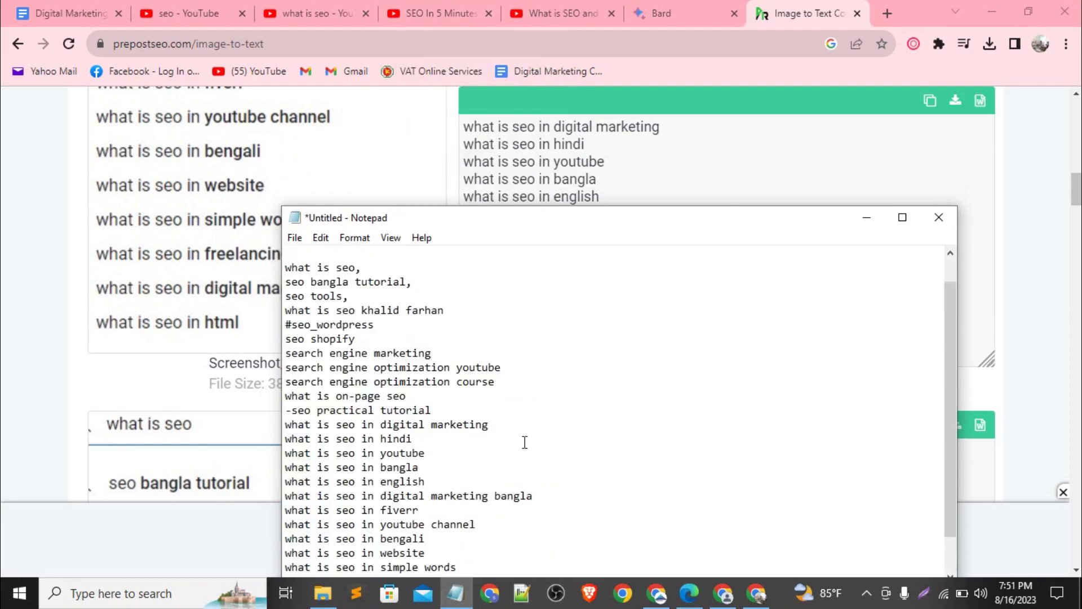
scroll(524, 442, down, 1)
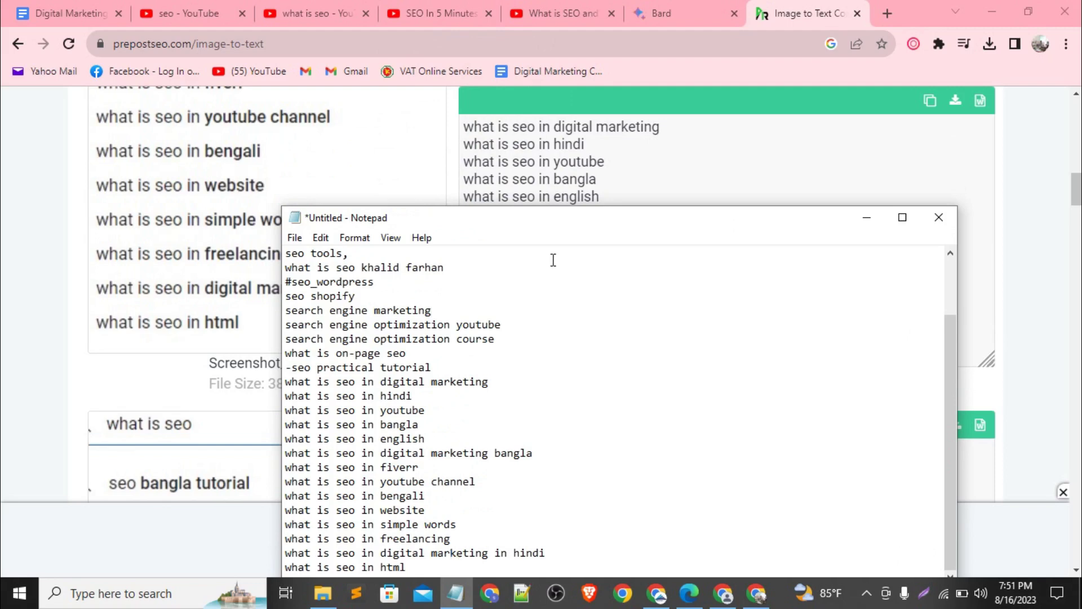
drag(533, 215, 526, 129)
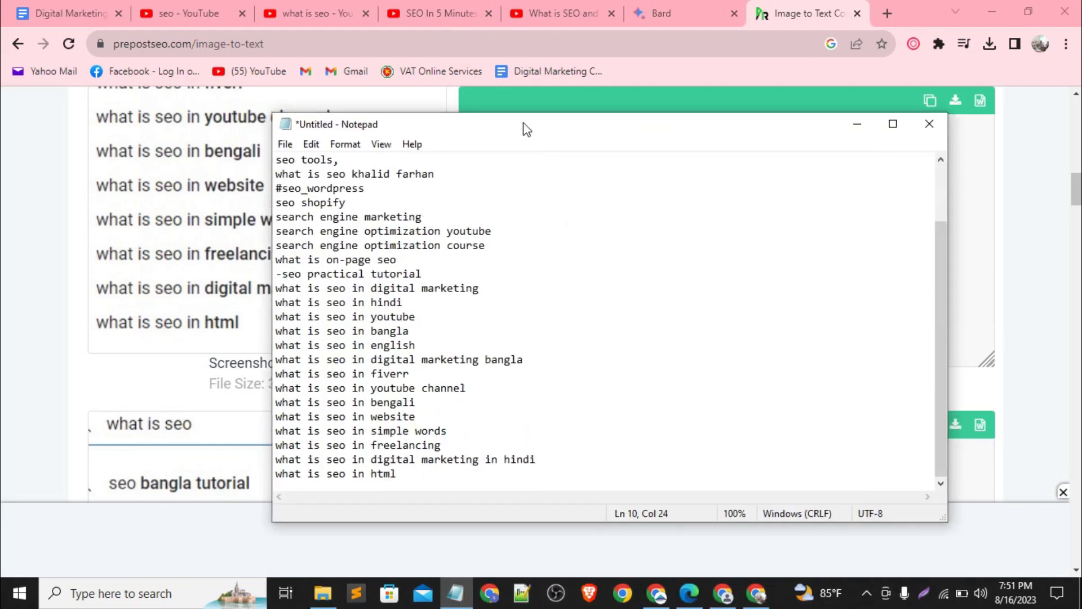
click(411, 472)
key(Return)
key(Return)
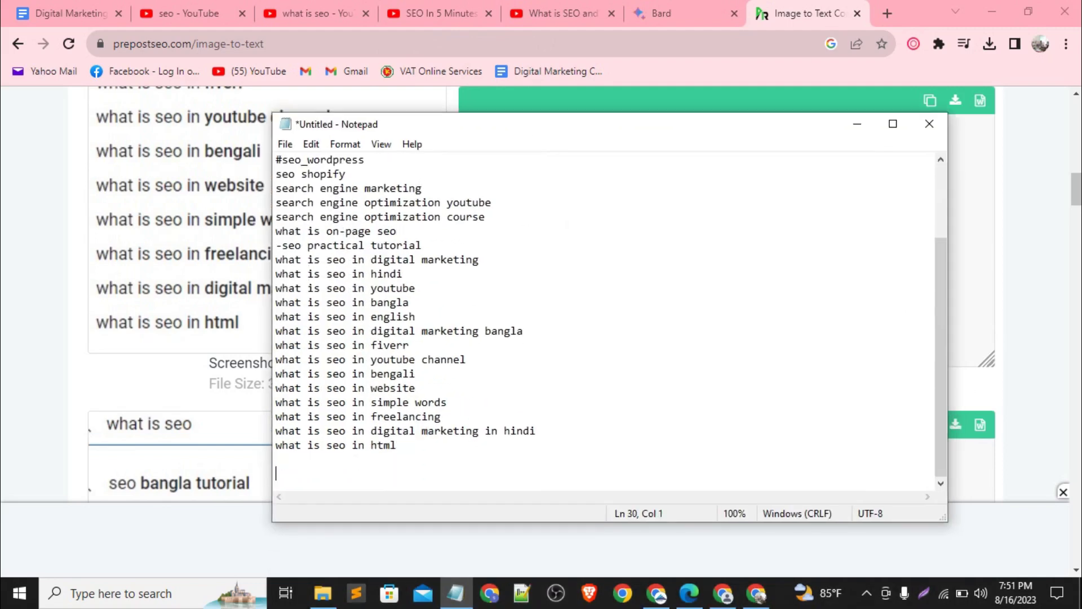
key(Return)
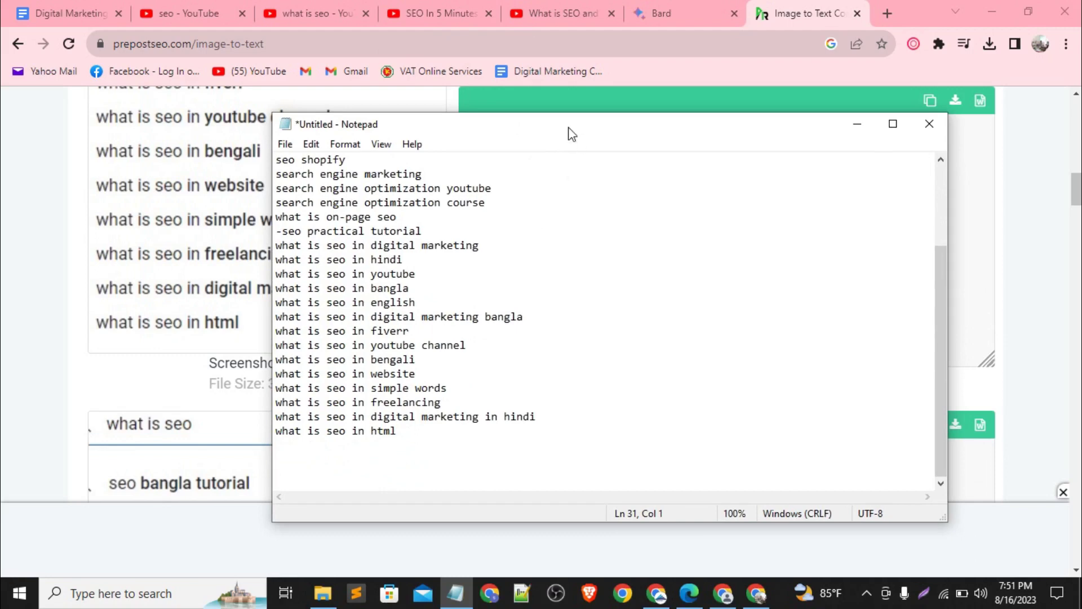
drag(564, 125, 555, 104)
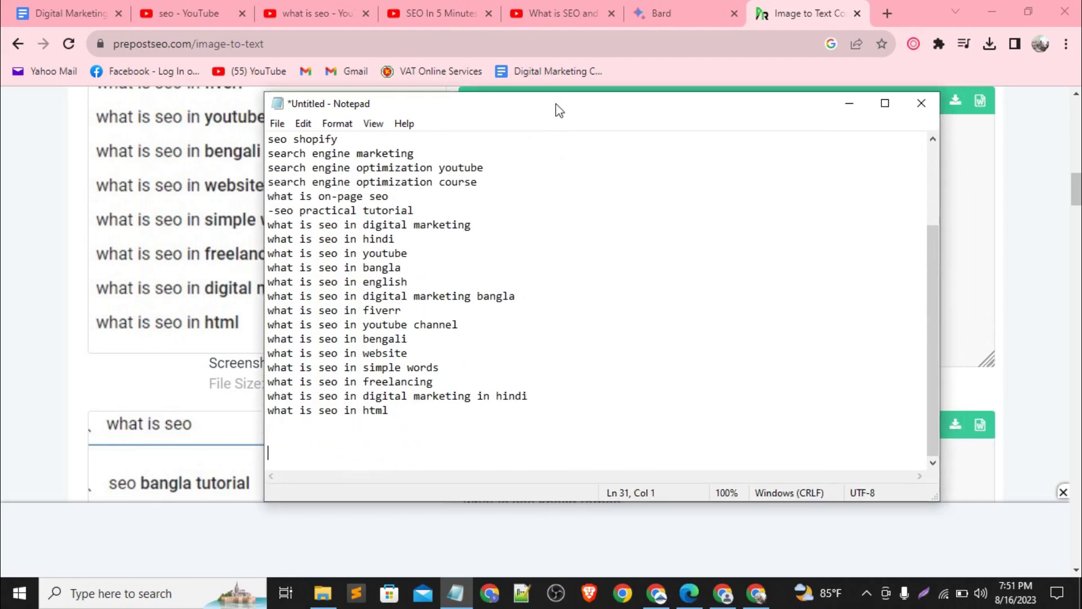
Review the ten SEO title suggestions in Bard and the titles of the two competing YouTube videos.
click(561, 13)
click(702, 5)
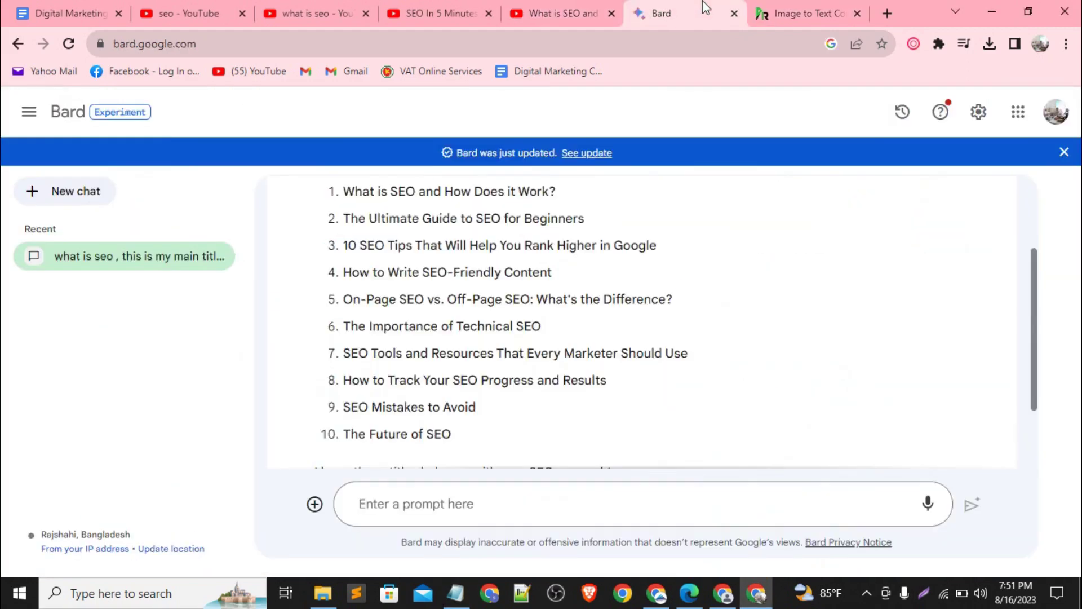
scroll(575, 346, up, 3)
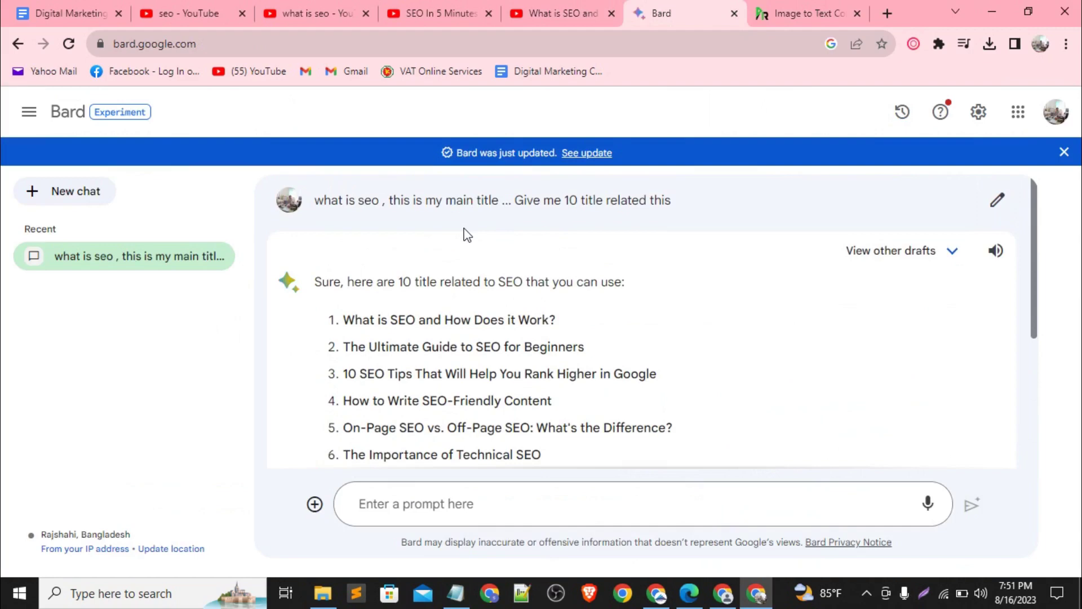
scroll(473, 316, down, 1)
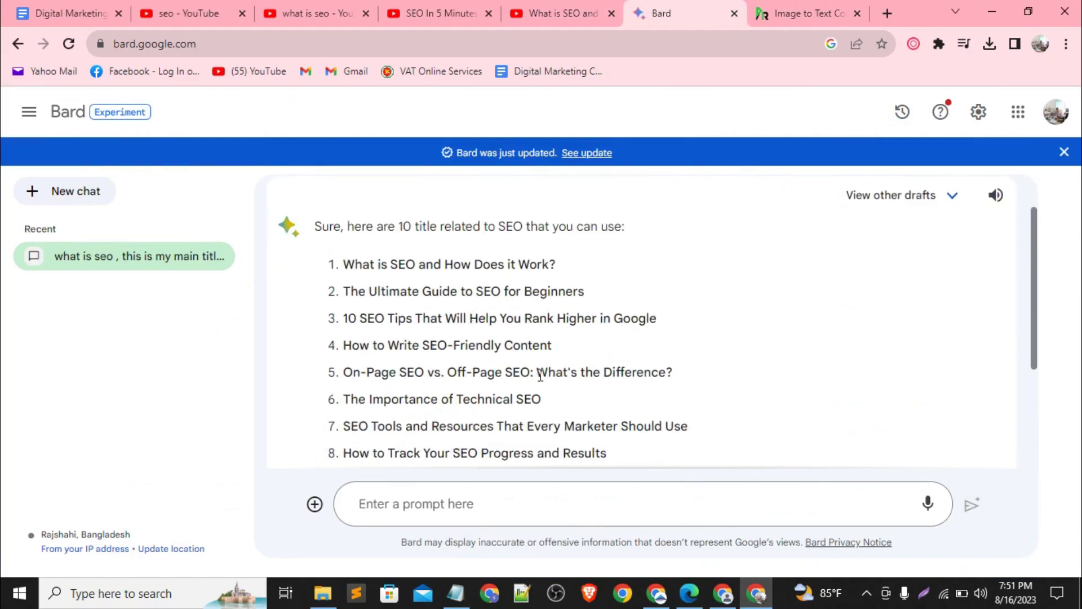
scroll(540, 375, down, 1)
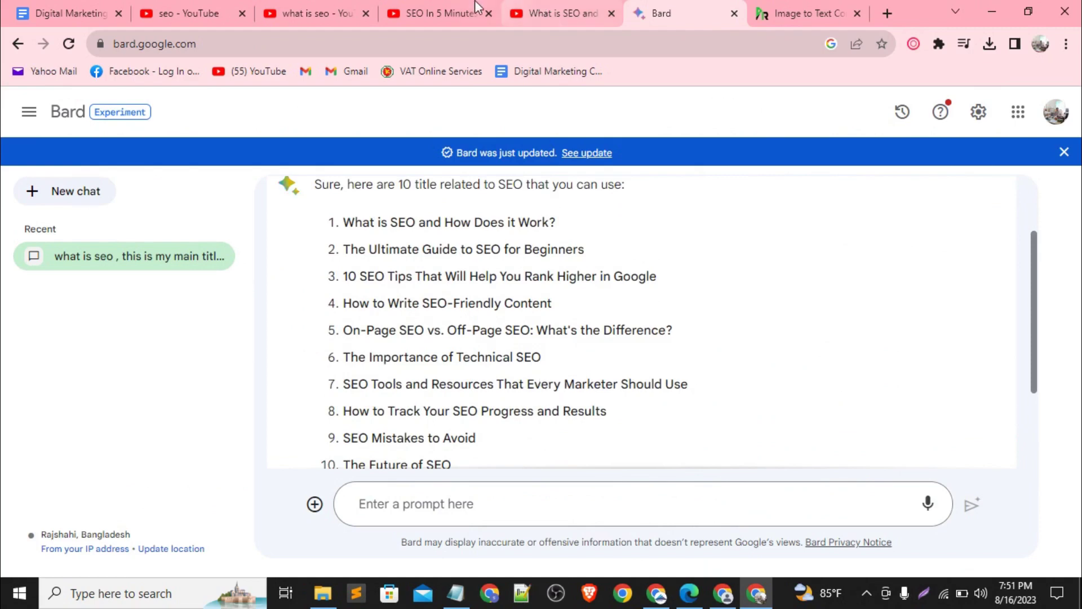
click(449, 4)
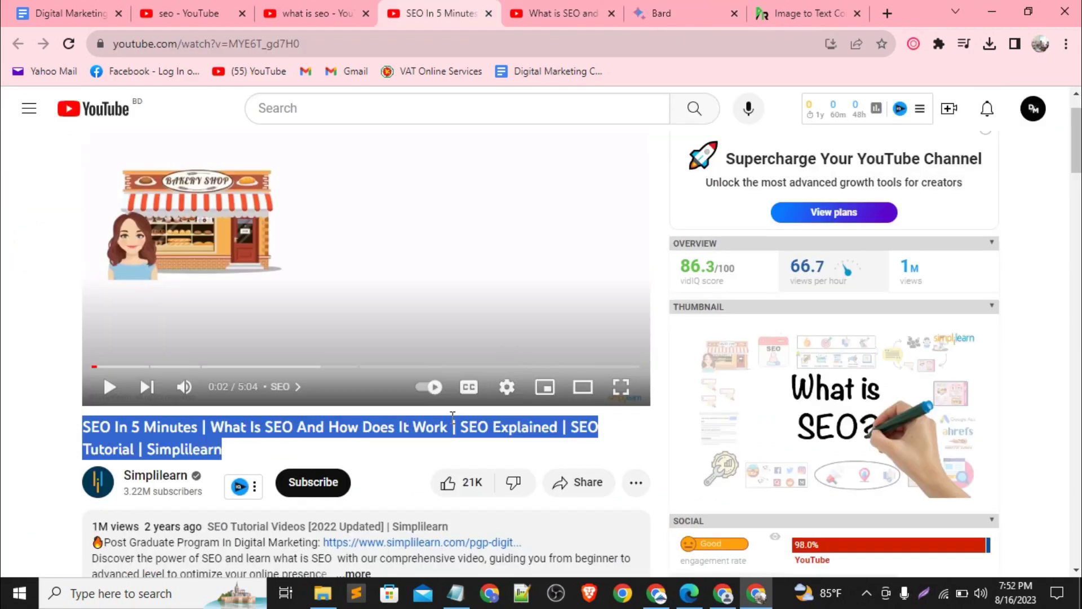
click(562, 8)
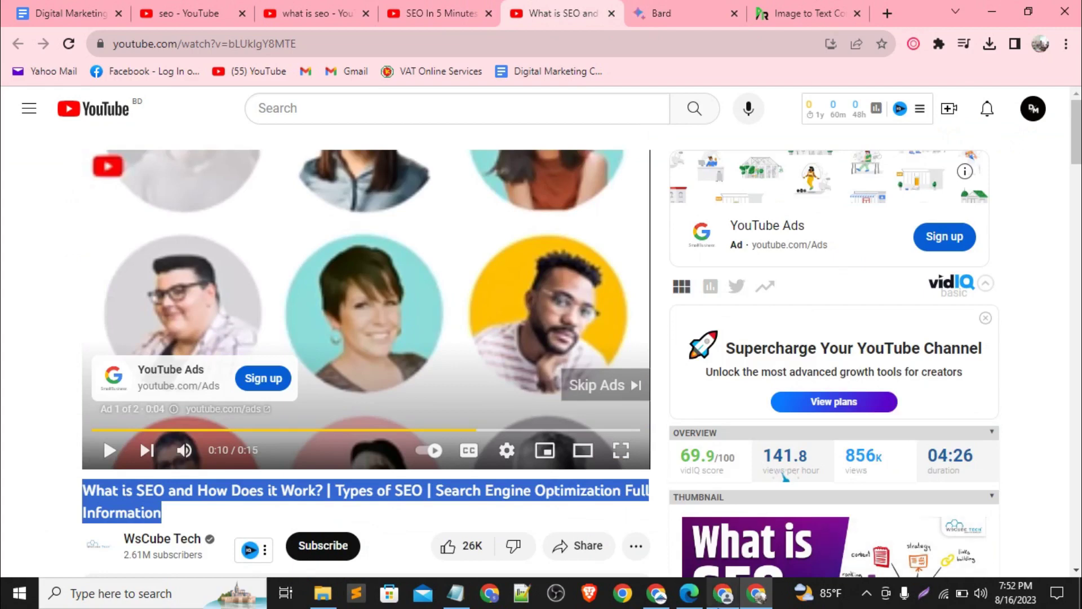
Paste the two copied YouTube video titles below the keyword list in Notepad, the "Types of SEO" title first and the Simplilearn title second.
click(469, 600)
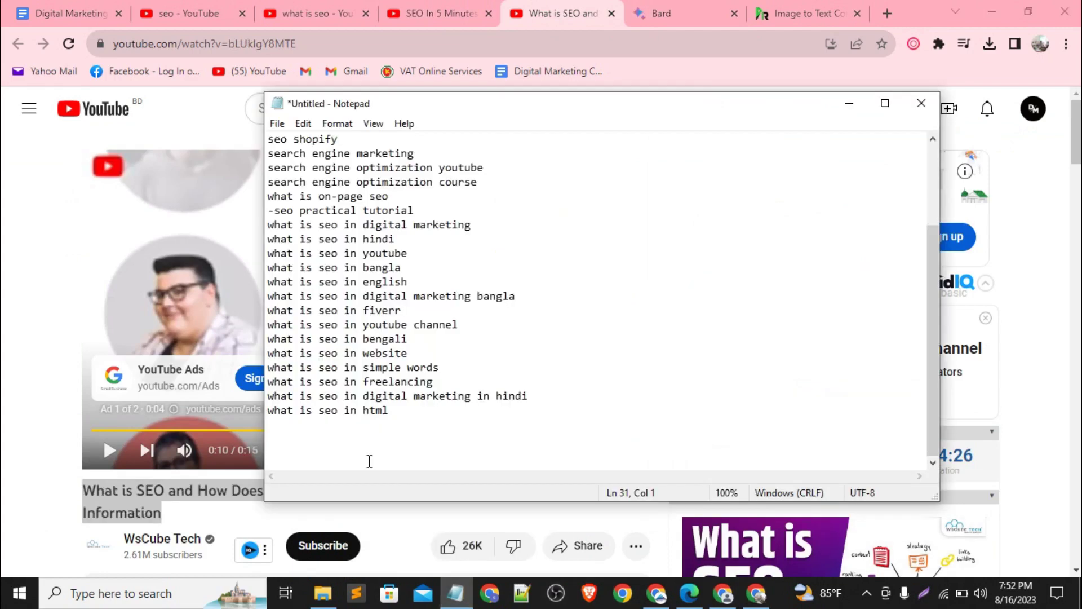
text(What is SEO and How Does it Work? | Types of SEO | Search Engine Optimization Full Information)
key(super+v)
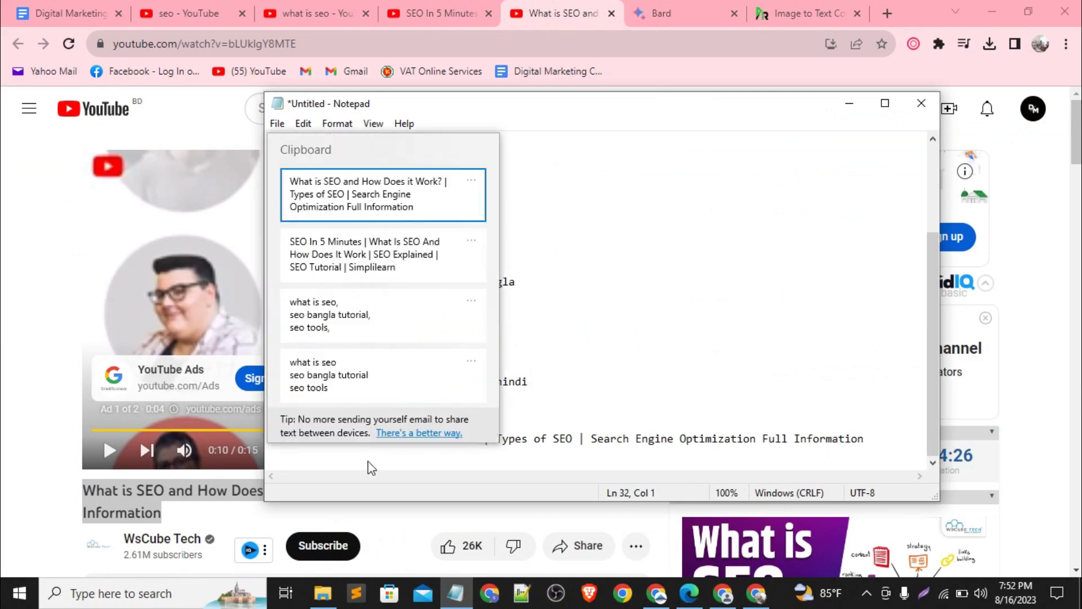
click(369, 265)
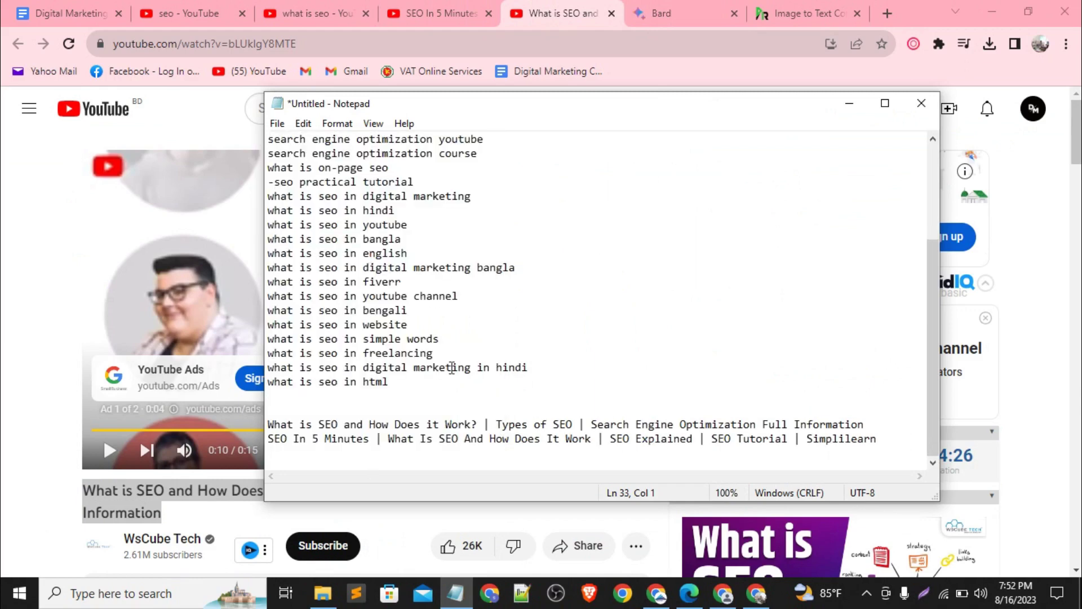
Examine the parts of the WsCube Tech video title on YouTube, such as "Types of SEO" and "Information".
click(1, 324)
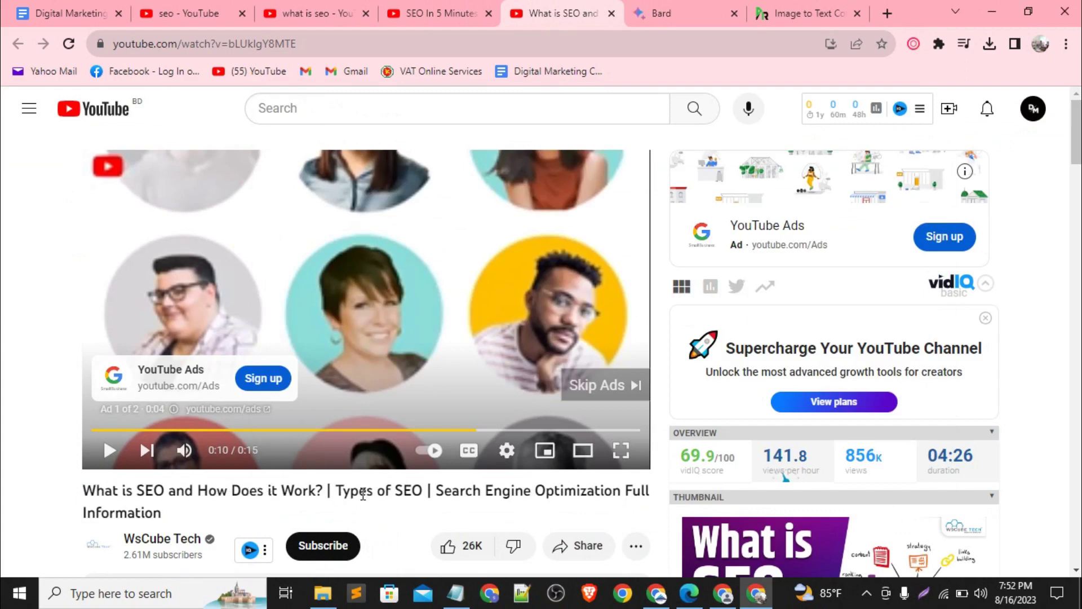
drag(427, 491, 336, 491)
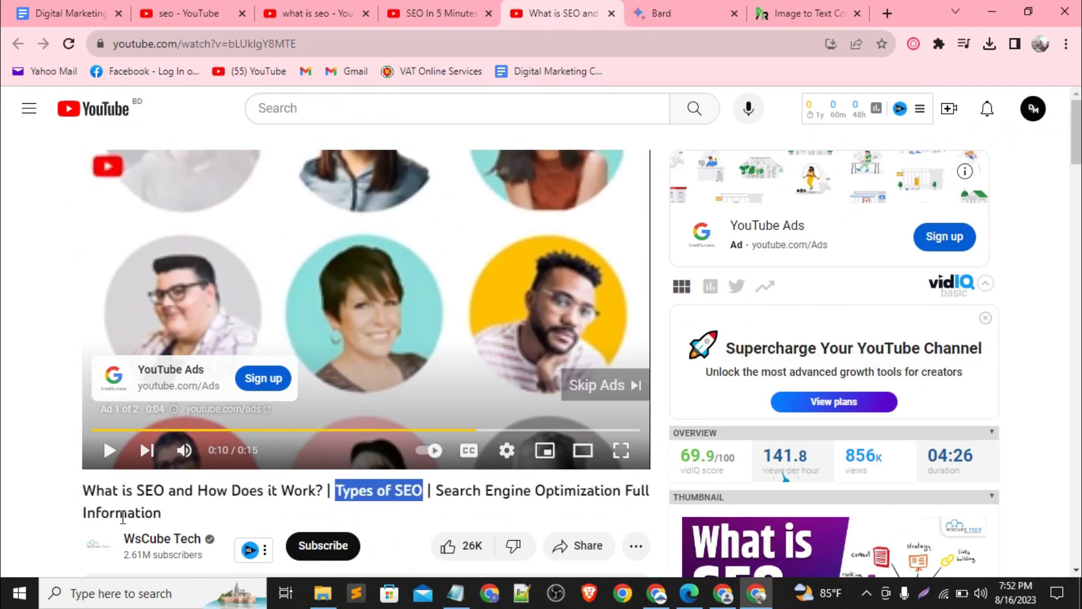
double_click(144, 516)
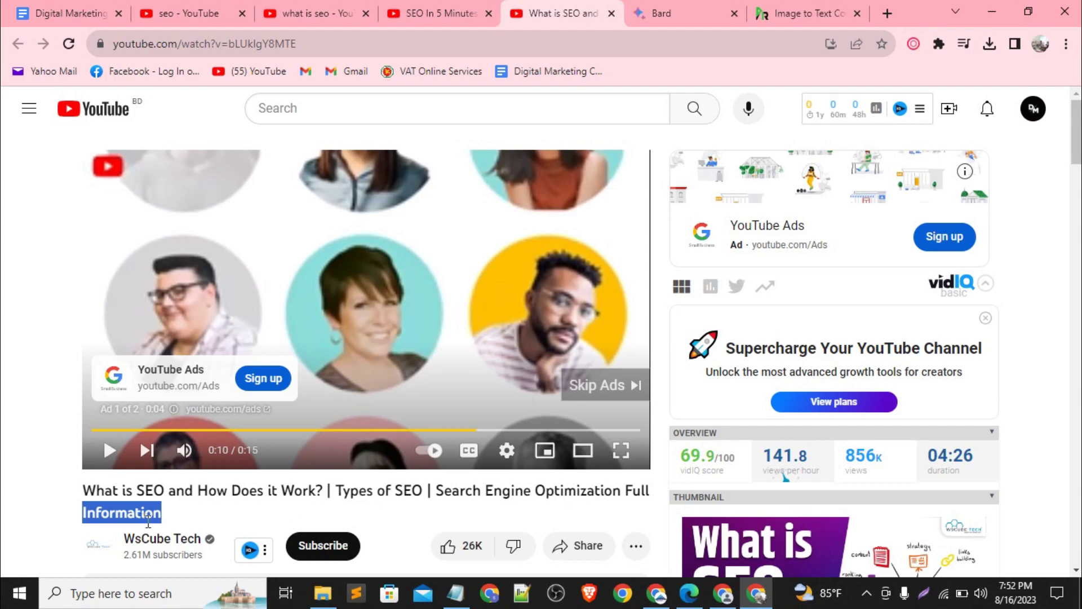
drag(163, 514, 94, 505)
click(119, 506)
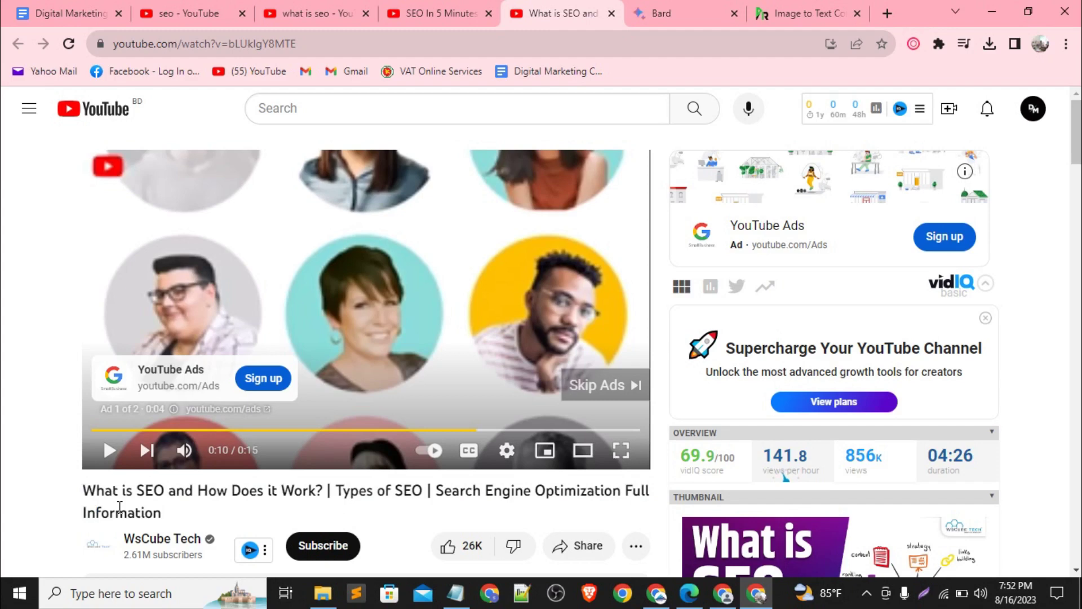
Replace "Types of SEO" in the first title in Notepad with "SEO In 5 Minutes" taken from the second title.
click(456, 593)
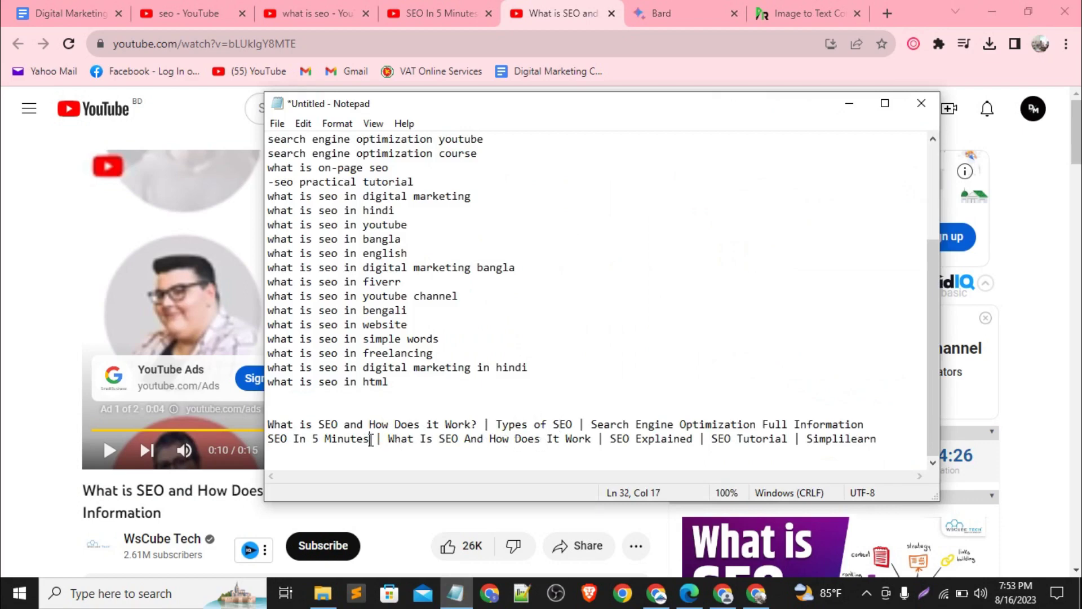
drag(371, 439, 269, 439)
key(ctrl+c)
key(BackSpace)
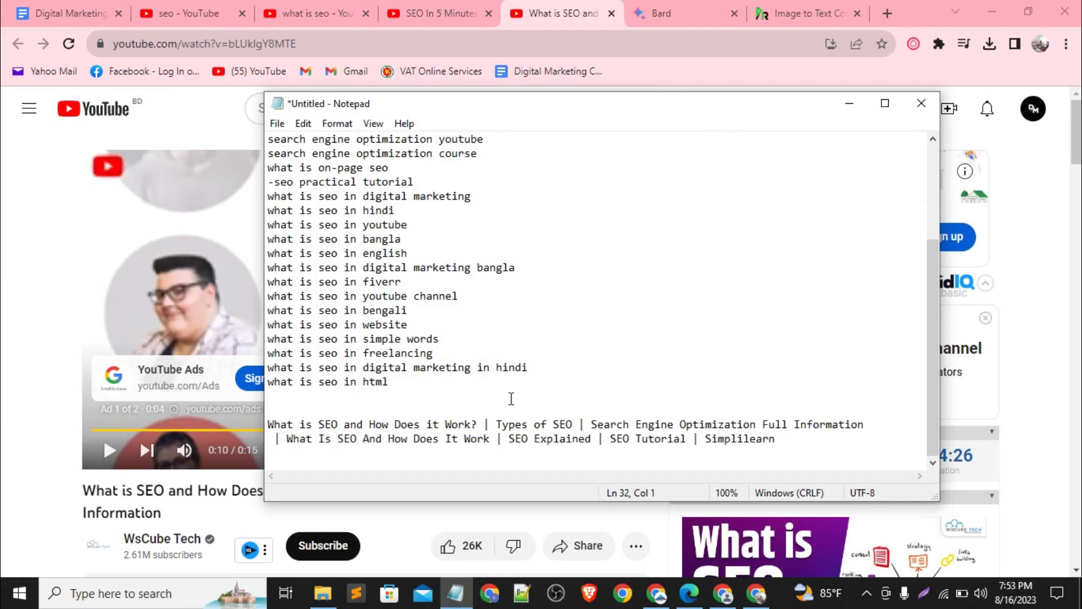
drag(496, 423, 572, 430)
key(ctrl+v)
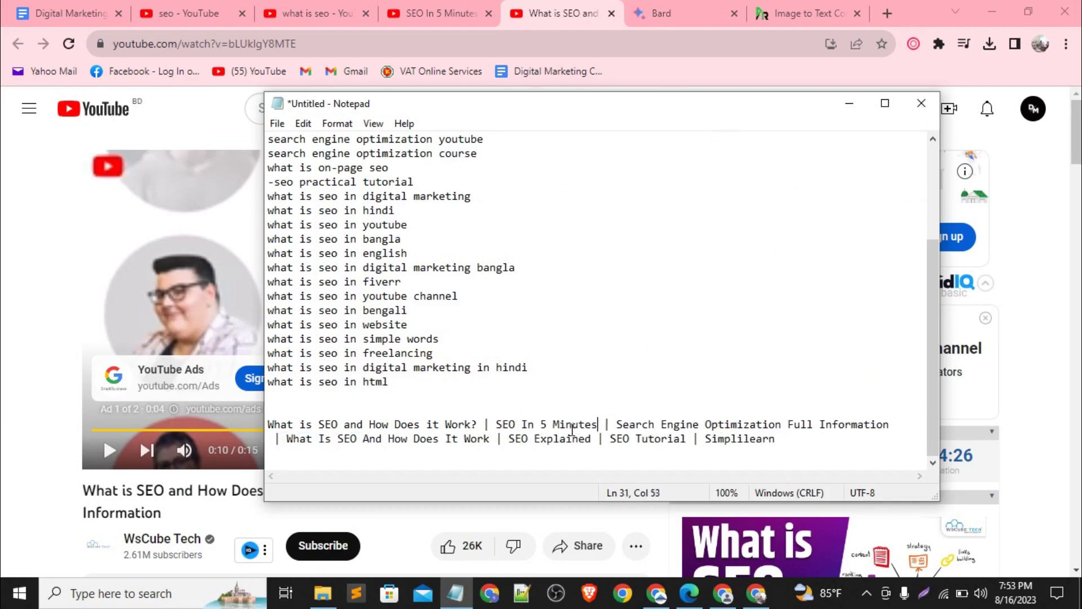
Replace "Search Engine Optimization Full Information" in the first title with "2023" and append "#SEO".
click(618, 423)
drag(619, 424, 892, 426)
text(2023)
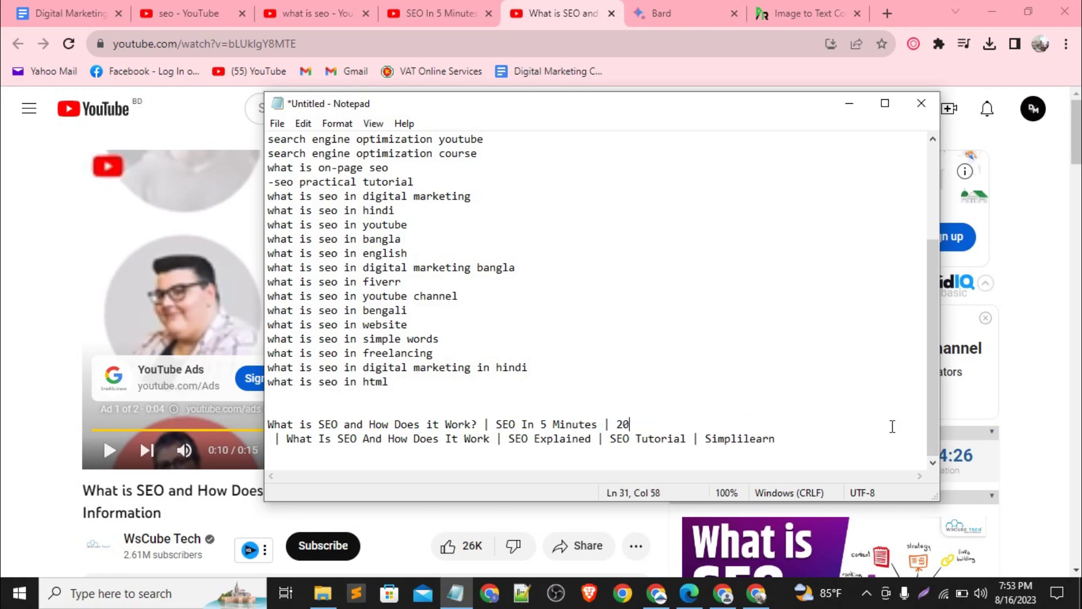
click(789, 443)
click(649, 425)
text(#SEO)
Copy "What is SEO and How Does it Work? | SEO In 5 Minutes | 2023" without the hashtag into a new Bard prompt.
drag(643, 424, 272, 419)
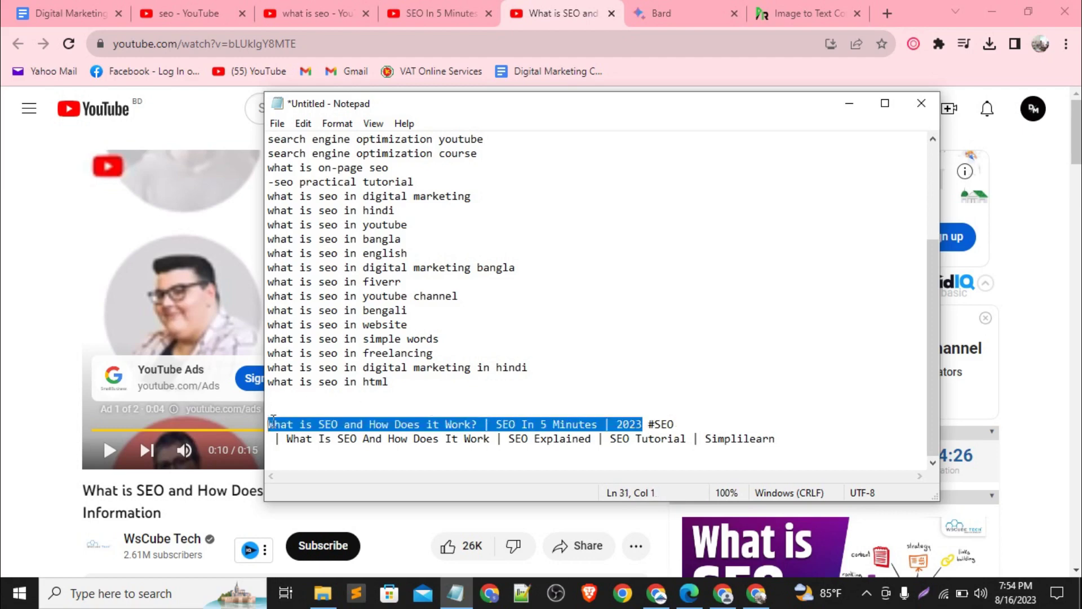
click(654, 11)
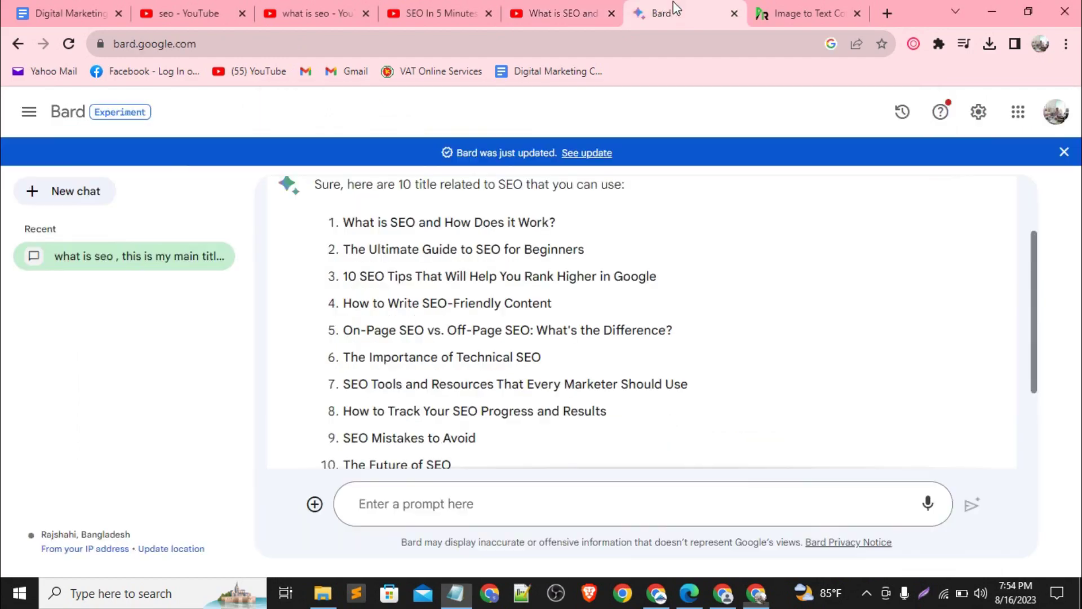
scroll(529, 324, down, 2)
click(407, 509)
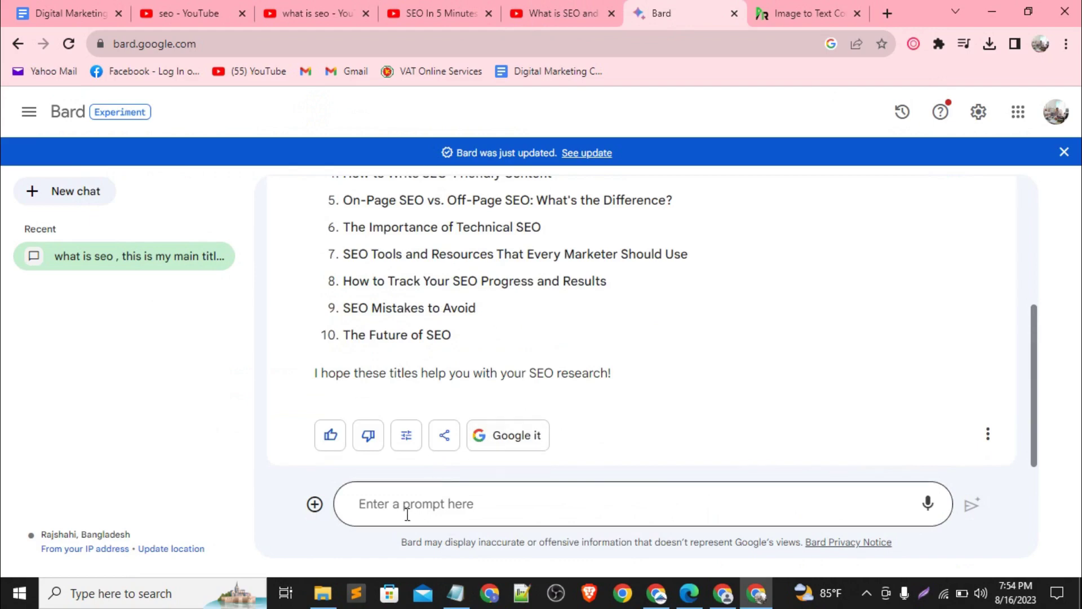
text(What is SEO and How Does it Work? | SEO In 5 Minutes | 2023)
Ask Bard for a description by completing the prompt with ".. this is my youtube video title ... give me a video description".
text(..)
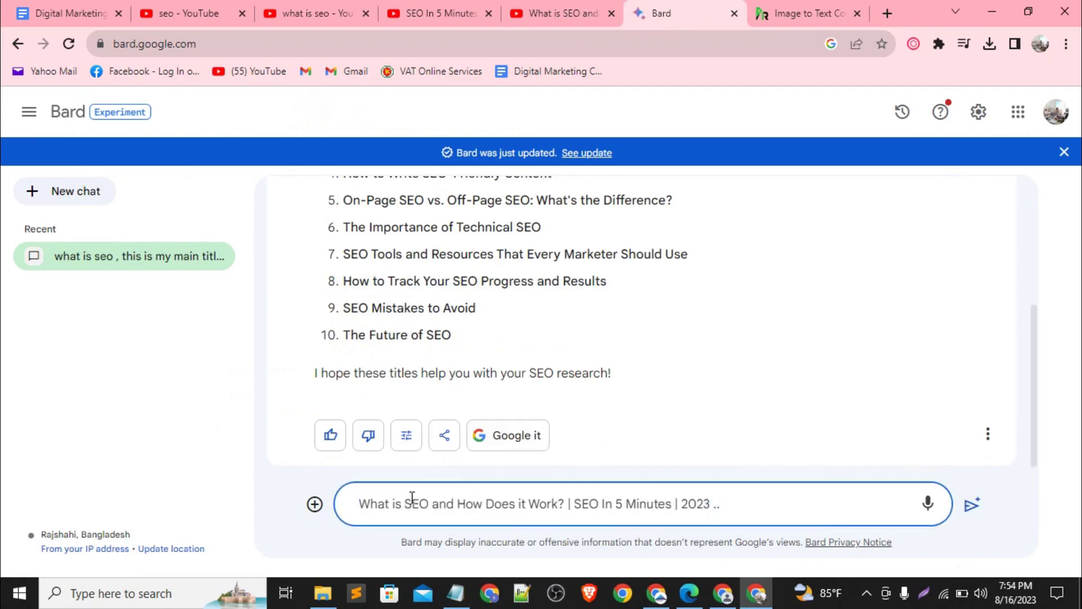
text( this is my y)
text(outube v)
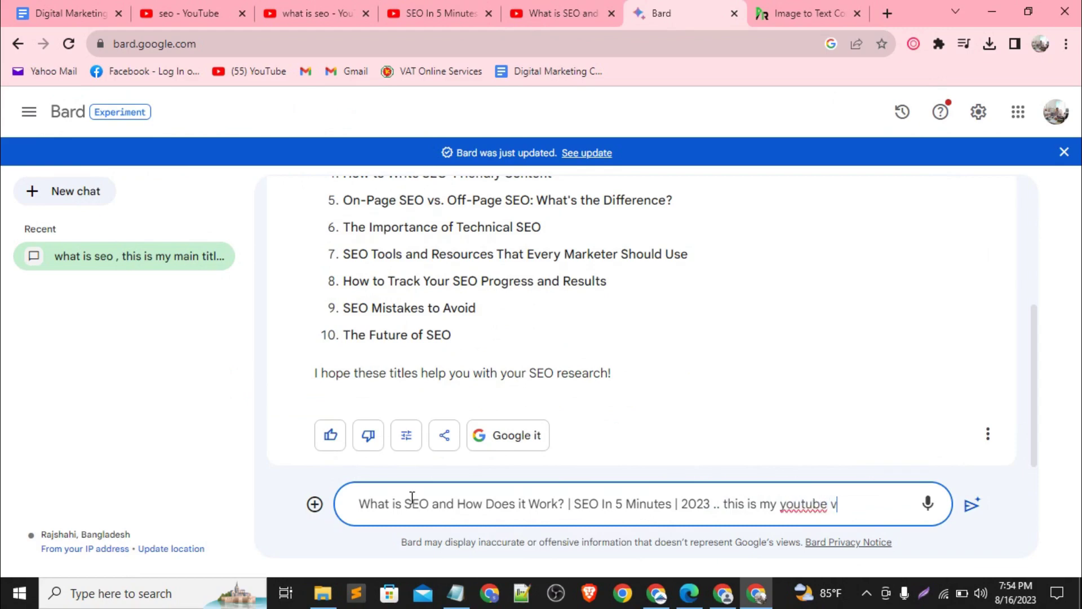
text(ideo description)
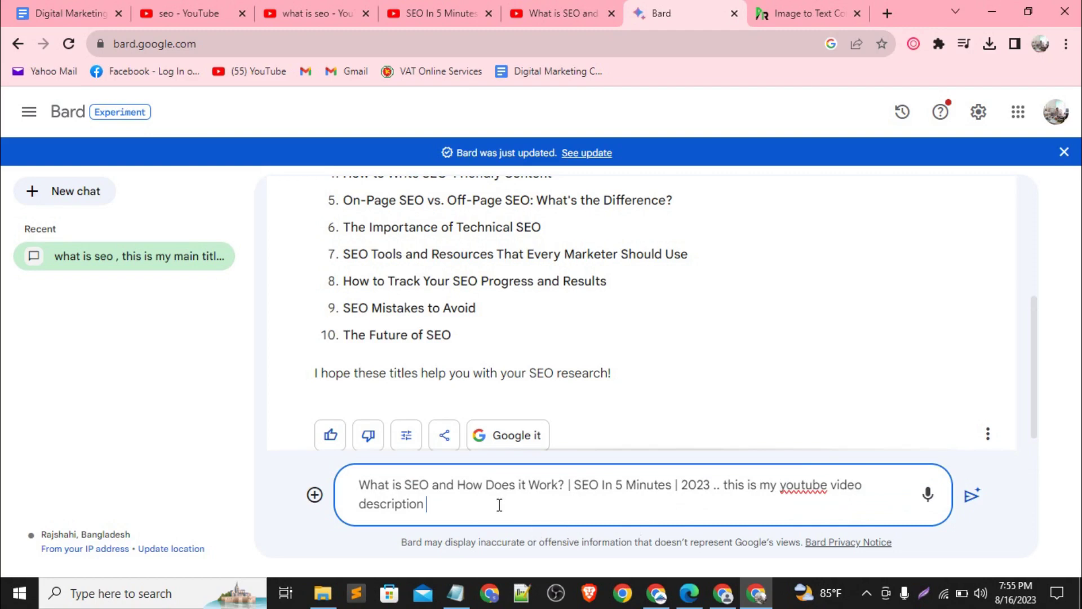
double_click(389, 508)
key(BackSpace)
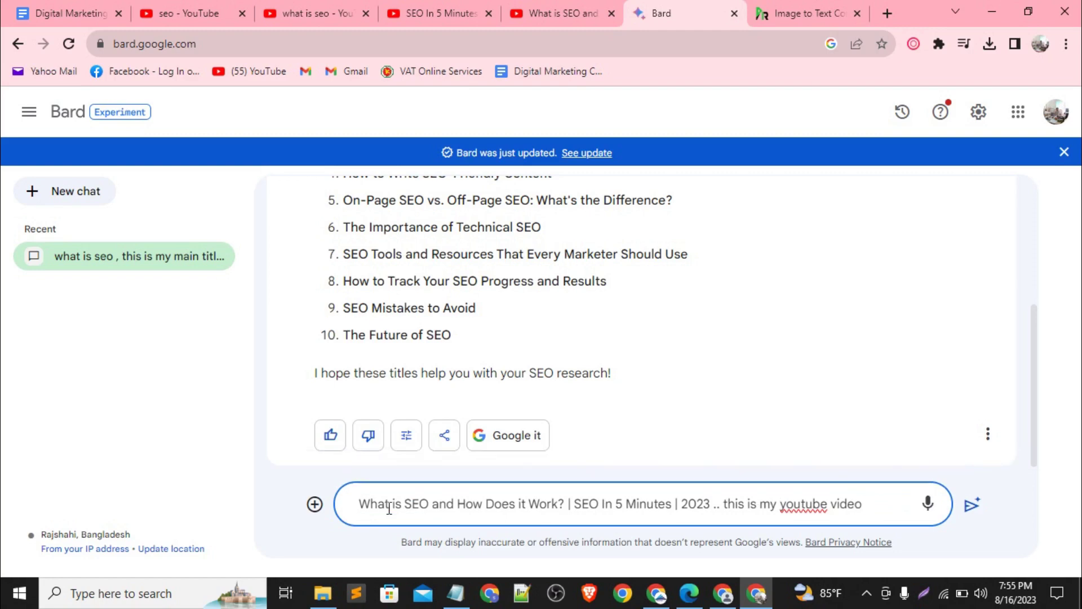
text(title ... give )
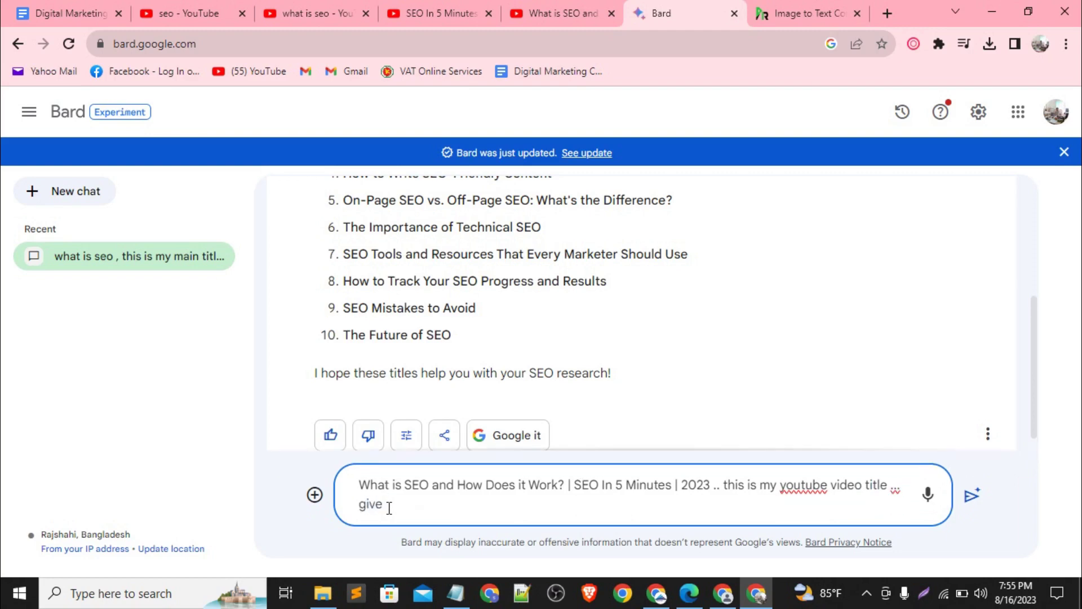
text(me a video description)
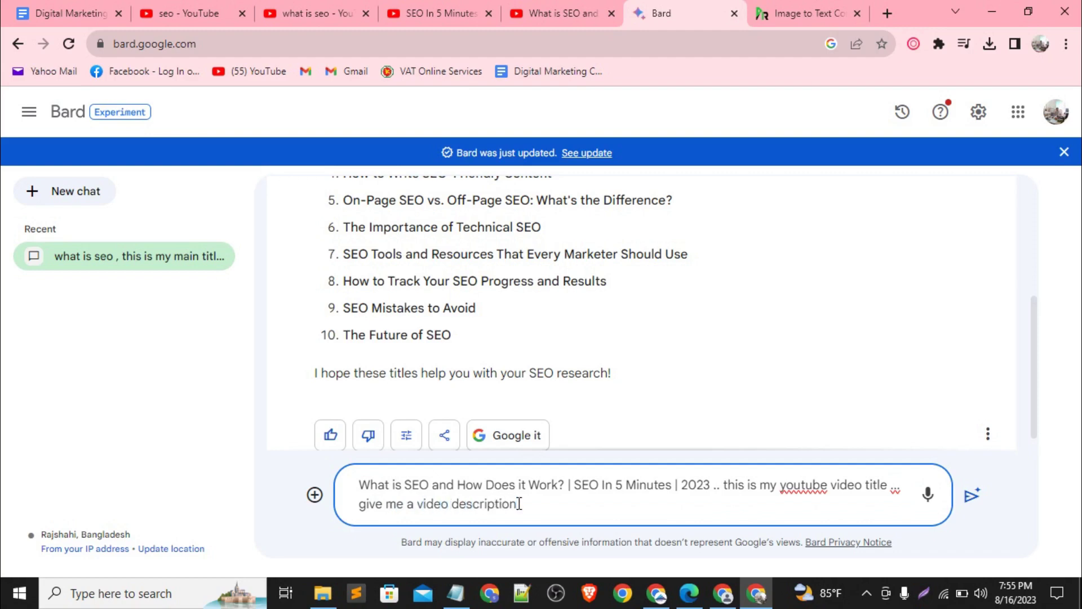
key(Return)
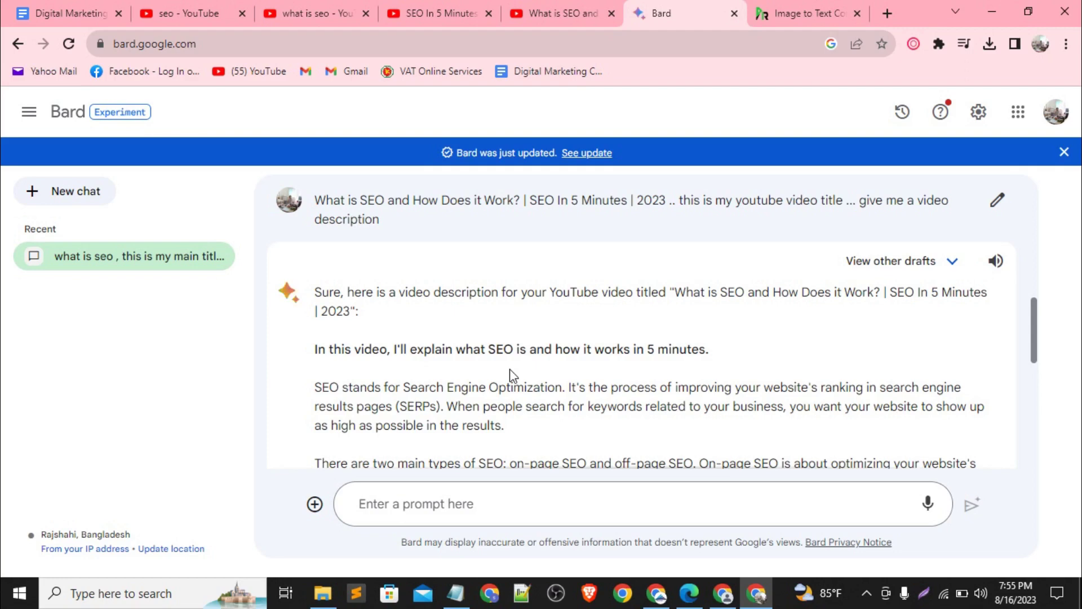
Copy Bard's video description, from "In this video" through "I hope this helps!", into Notepad a few lines below the titles.
scroll(509, 372, down, 2)
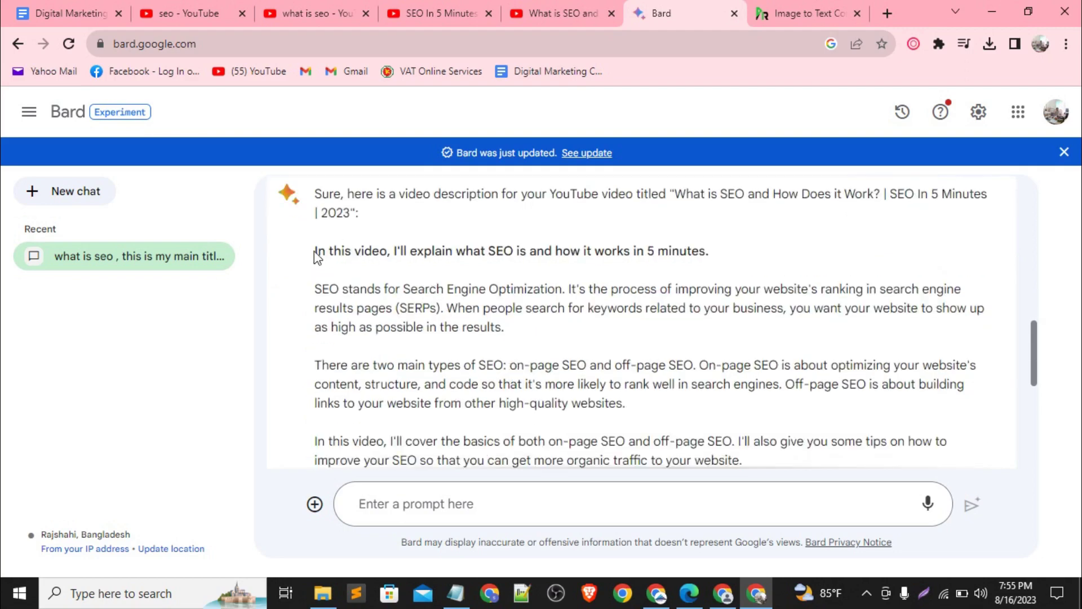
drag(314, 251, 486, 389)
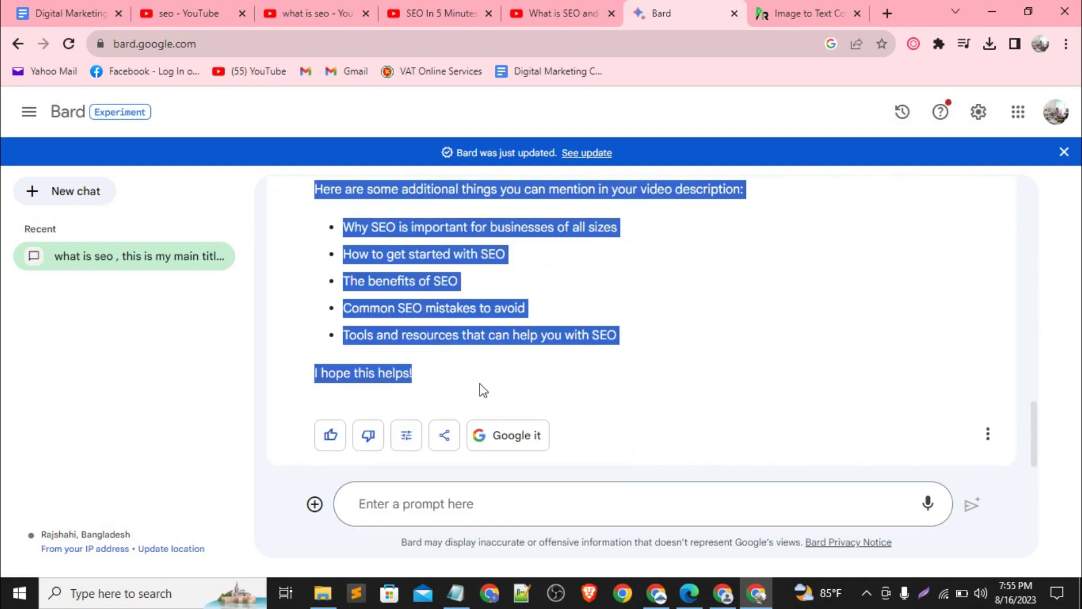
click(460, 598)
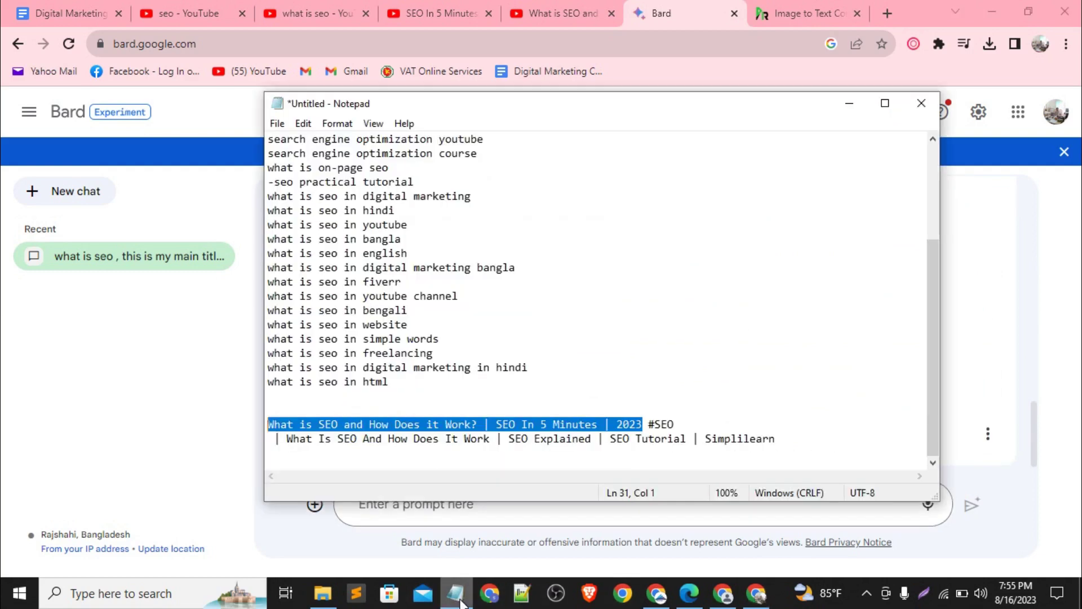
click(788, 452)
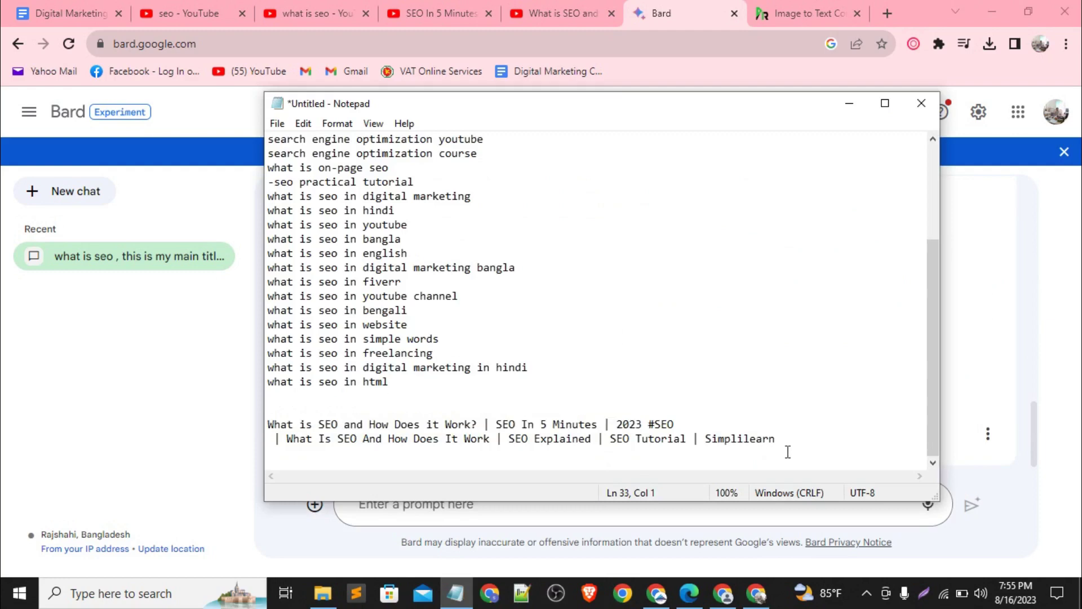
key(Return)
key(Return)
key(Return)
key(ctrl+v)
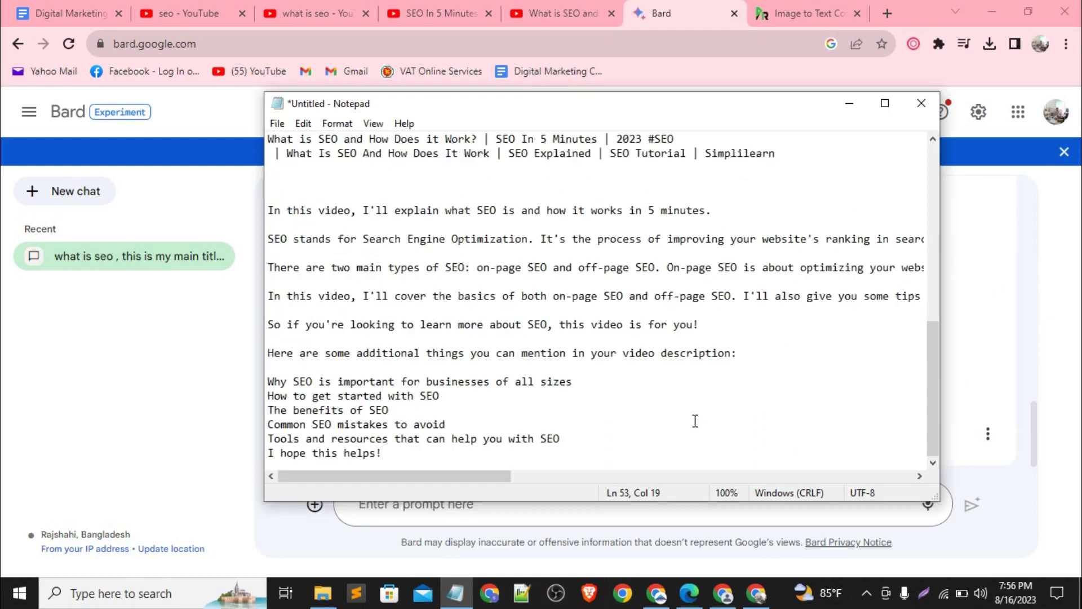
Copy the title "What is SEO and How Does it Work? | SEO In 5 Minutes | 2023 #SEO" onto its own line above the description.
scroll(695, 421, up, 2)
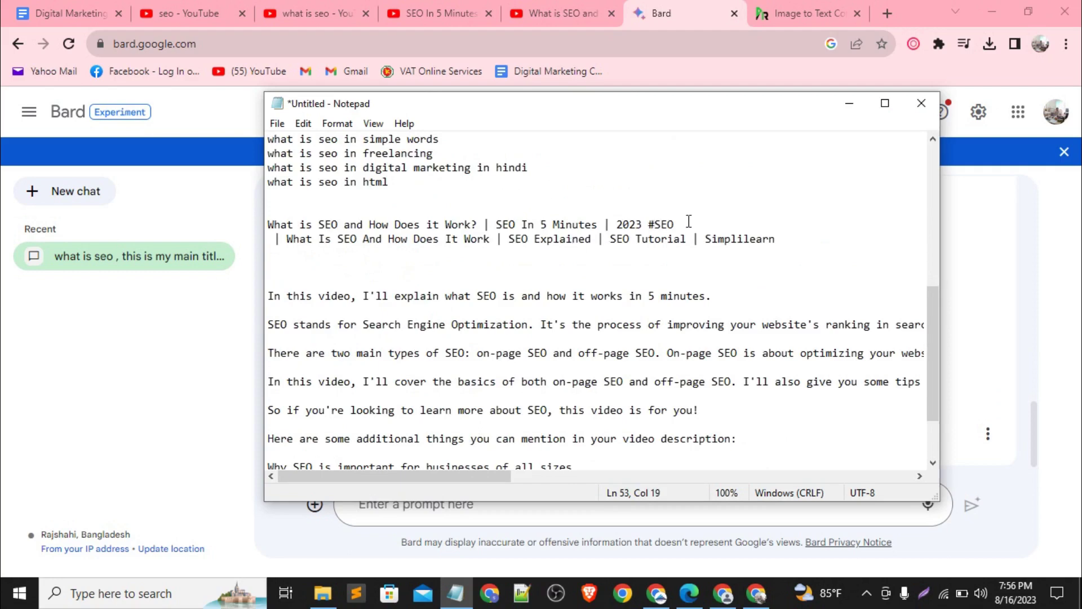
drag(667, 224, 263, 229)
key(ctrl+c)
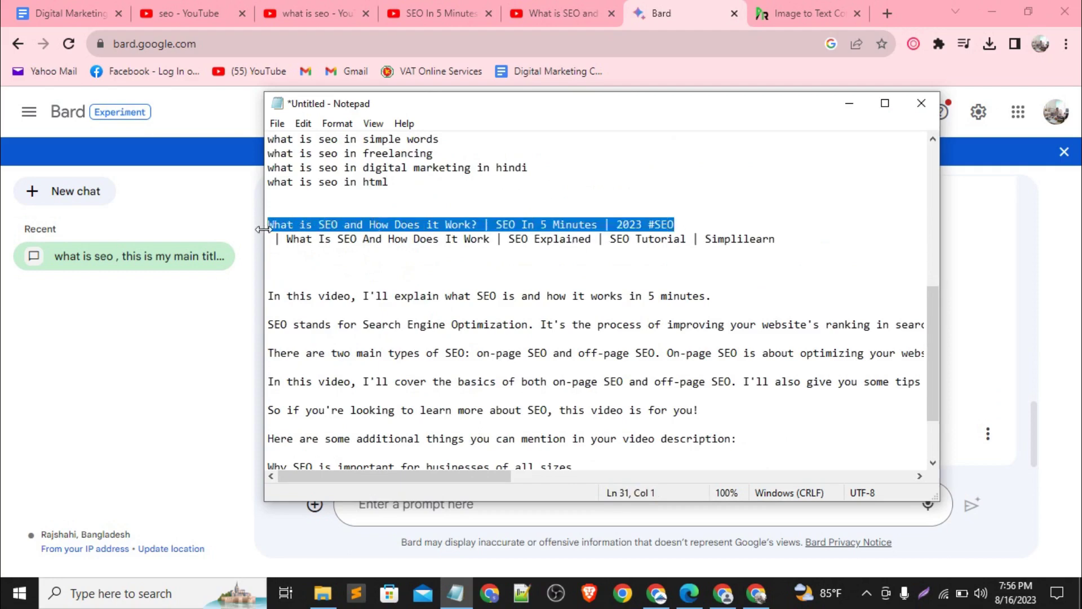
click(270, 295)
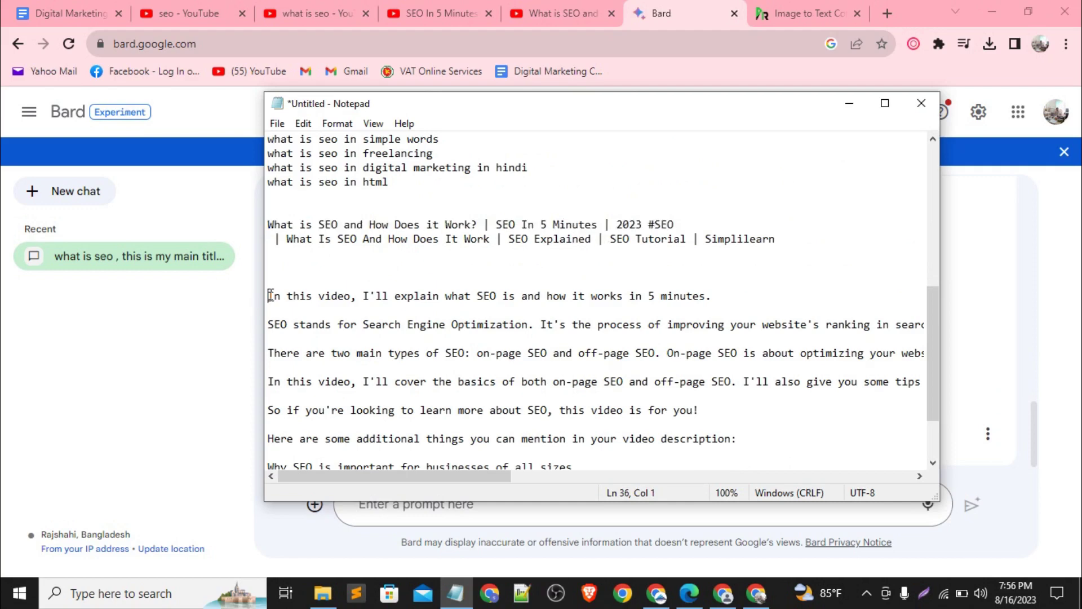
key(ctrl+v)
key(Return)
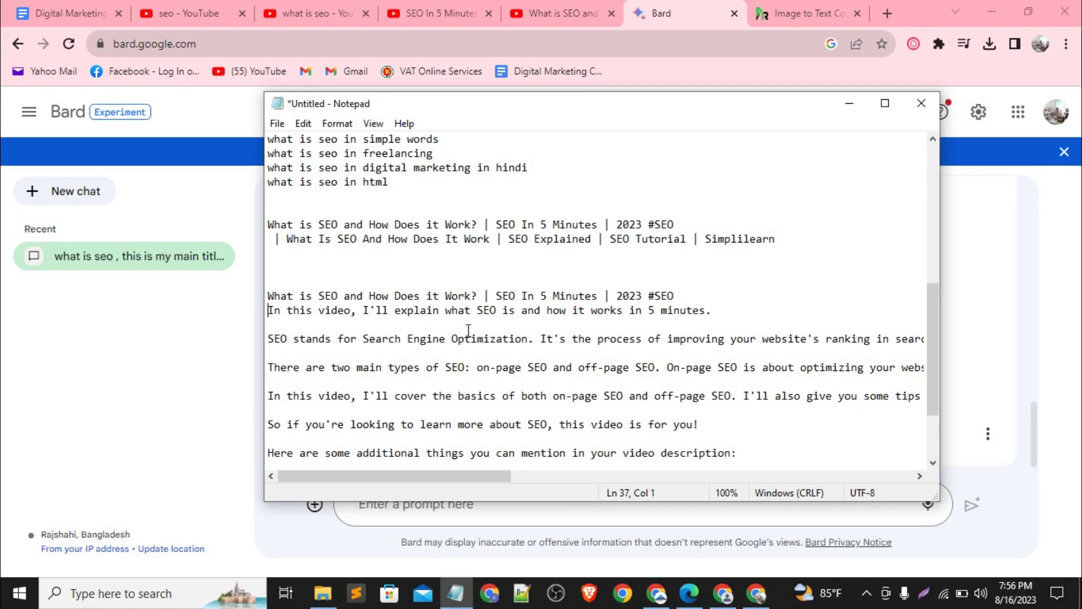
Insert two blank lines after "So if you're looking to learn more about SEO, this video is for you!".
scroll(468, 331, down, 2)
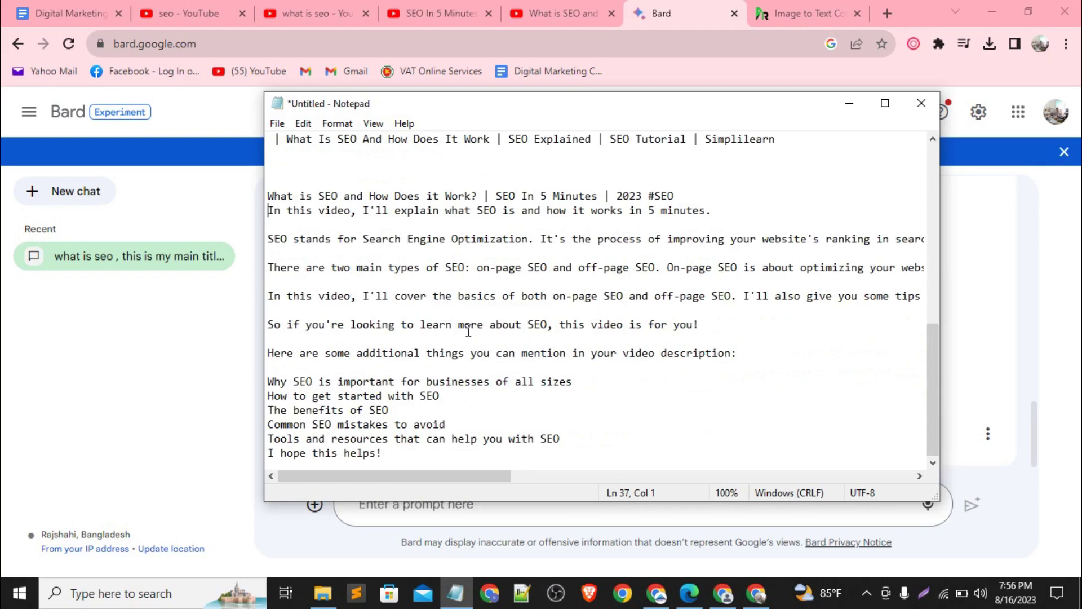
click(757, 356)
click(710, 325)
key(Return)
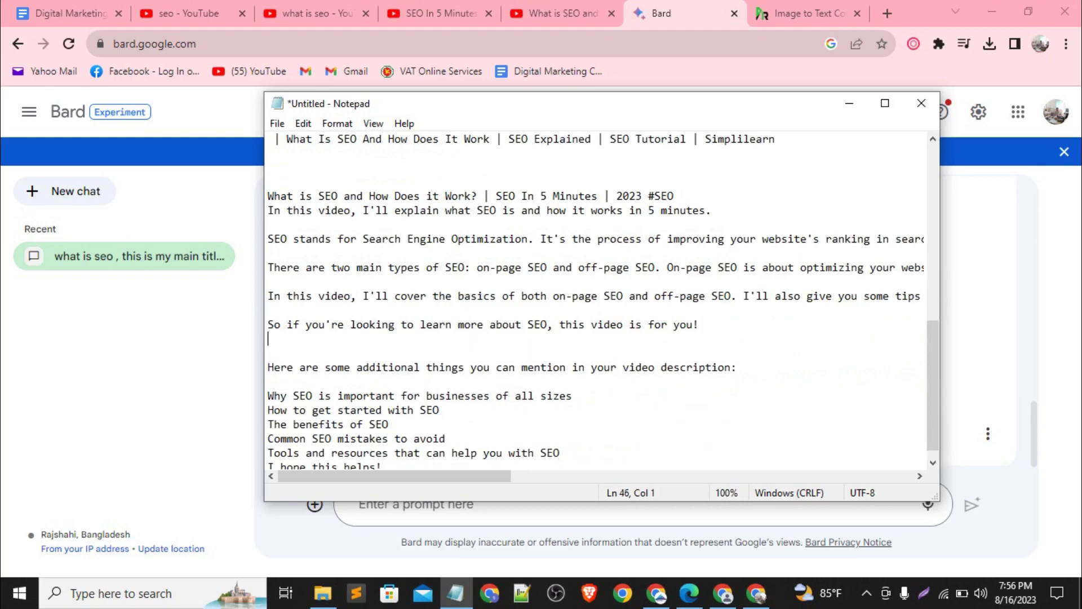
key(Return)
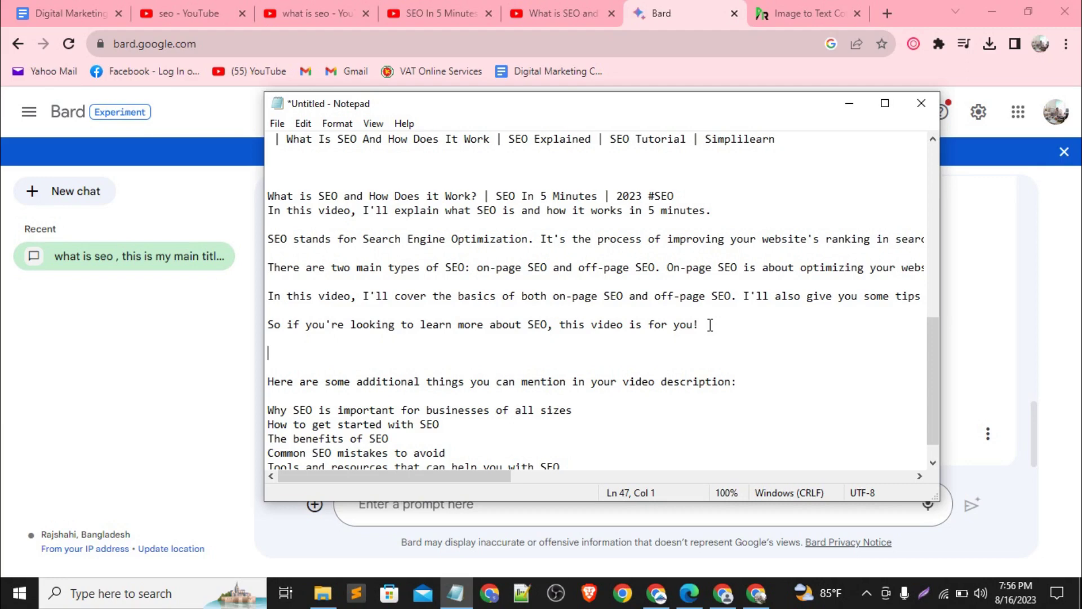
Add the hashtag line "#SEO #SMM #" directly above "Here are some additional things you can mention in your video description:".
scroll(711, 325, down, 1)
click(317, 338)
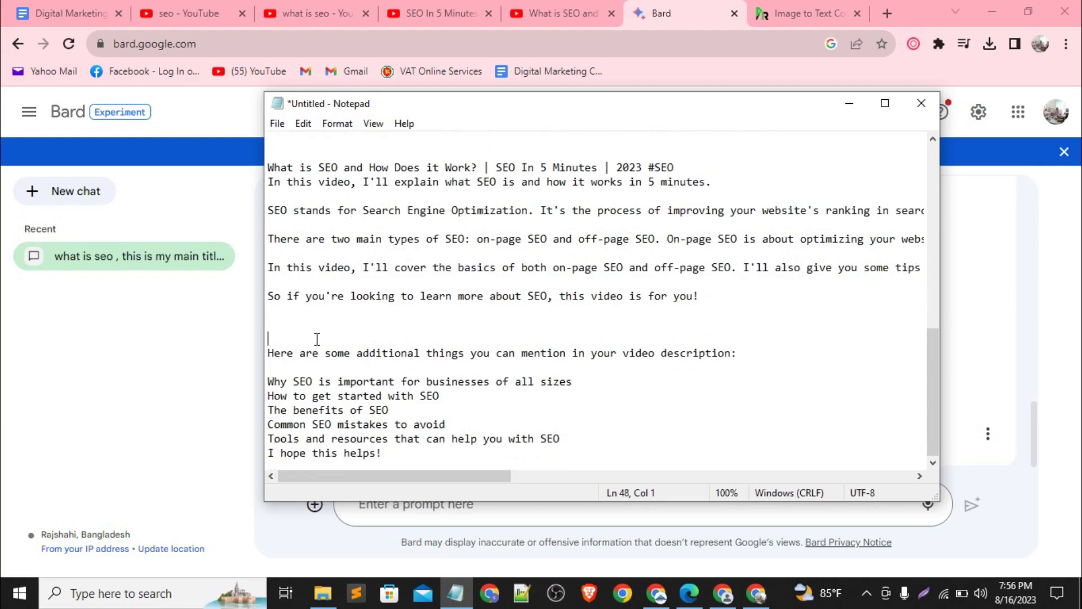
text(#DEO)
key(BackSpace)
key(BackSpace)
key(BackSpace)
text(S)
text(EPO)
key(BackSpace)
text(PO)
key(BackSpace)
key(BackSpace)
text(O )
text(#)
text(SMM)
text( #)
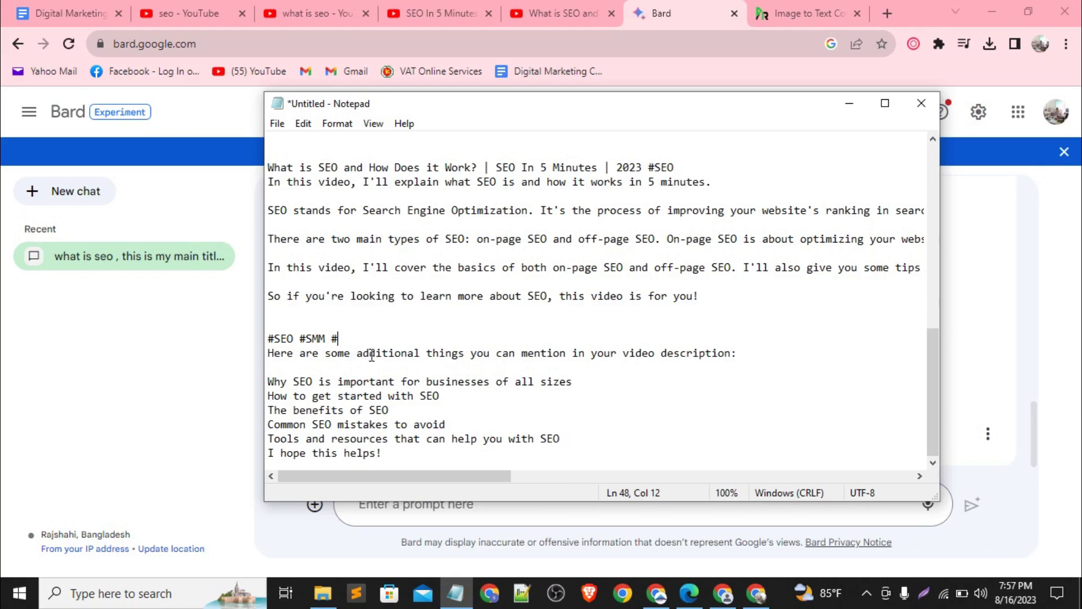
click(410, 455)
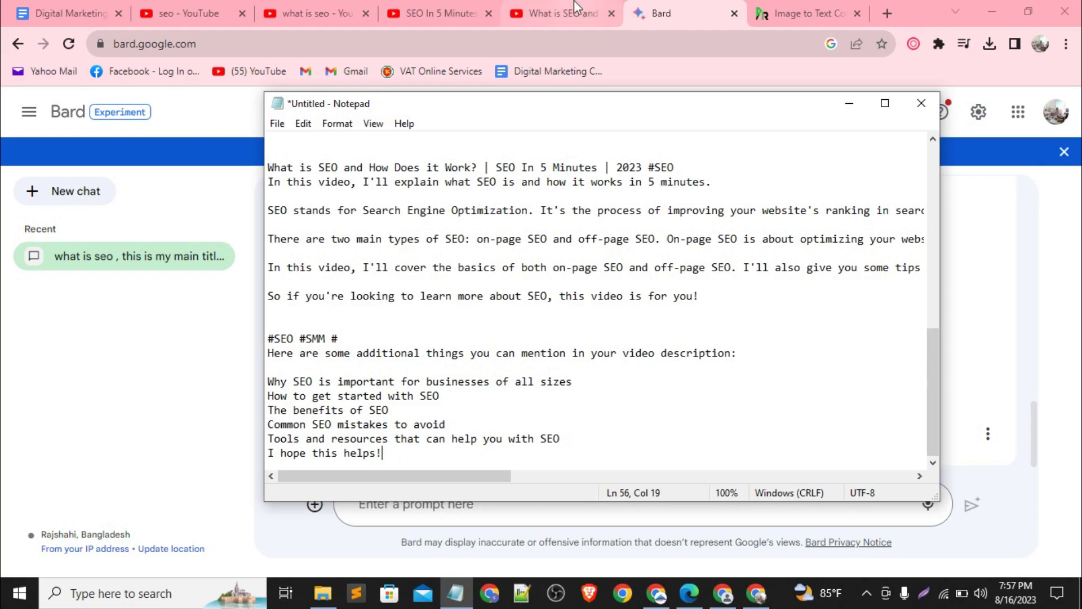
Switch to the WsCube Tech video on YouTube and enter "seo course" as the start of a new search.
click(563, 12)
click(339, 111)
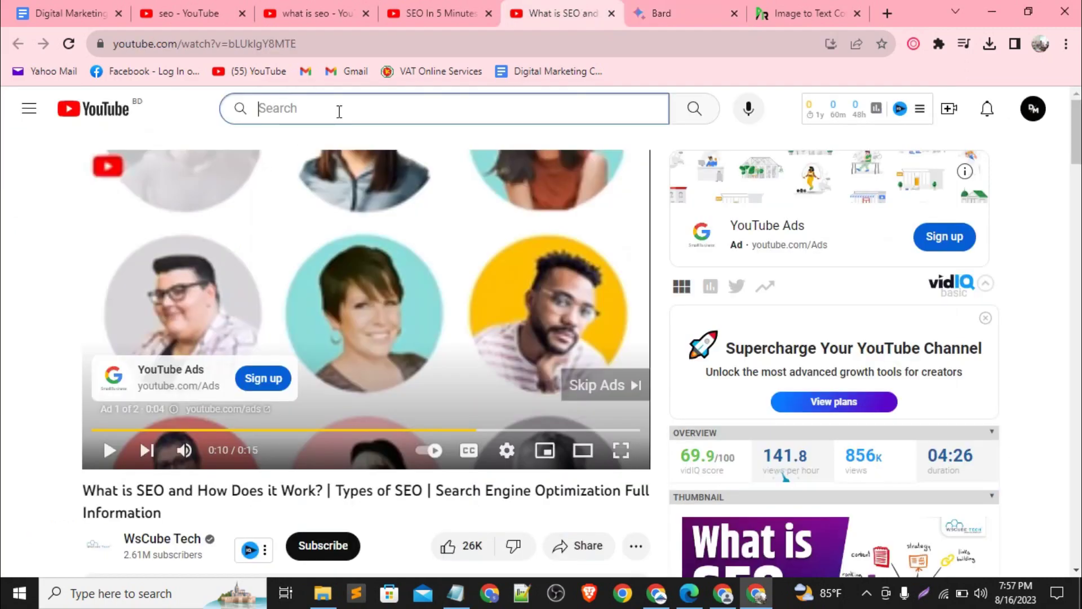
text(seo c)
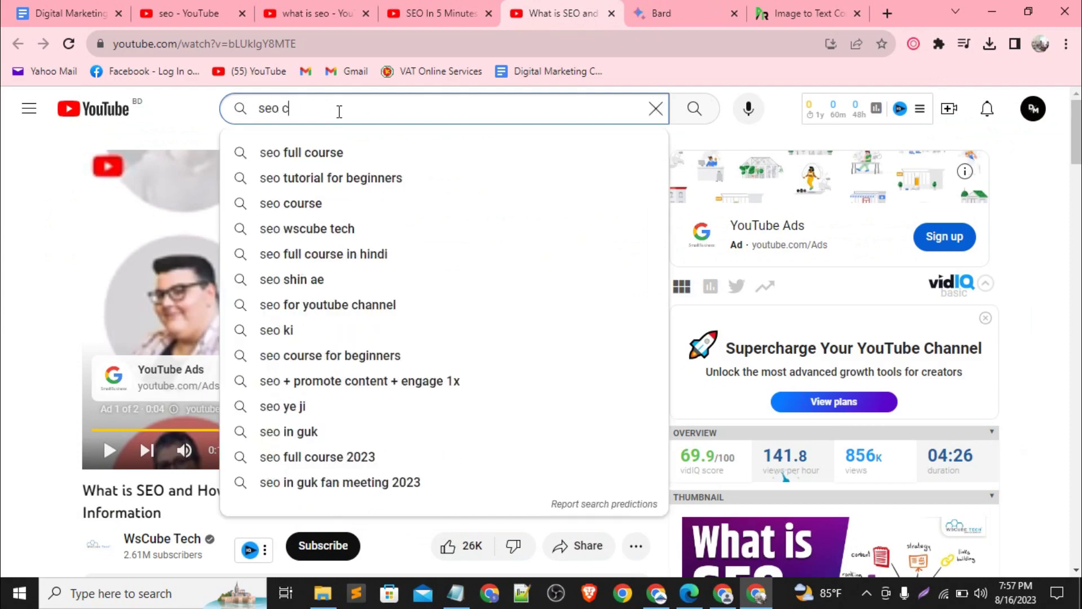
text(ourse ib)
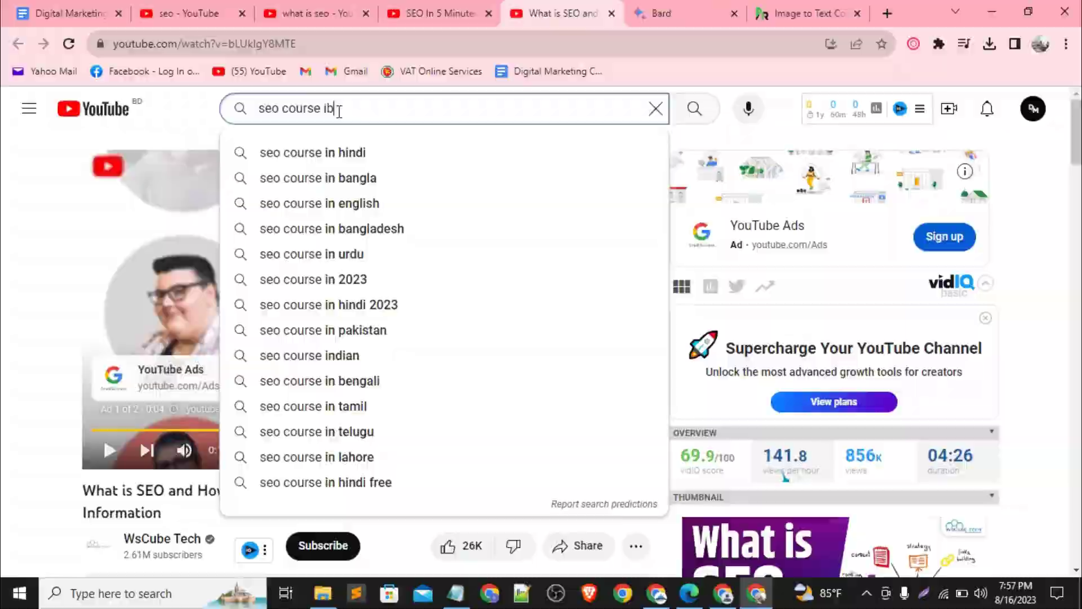
key(Print)
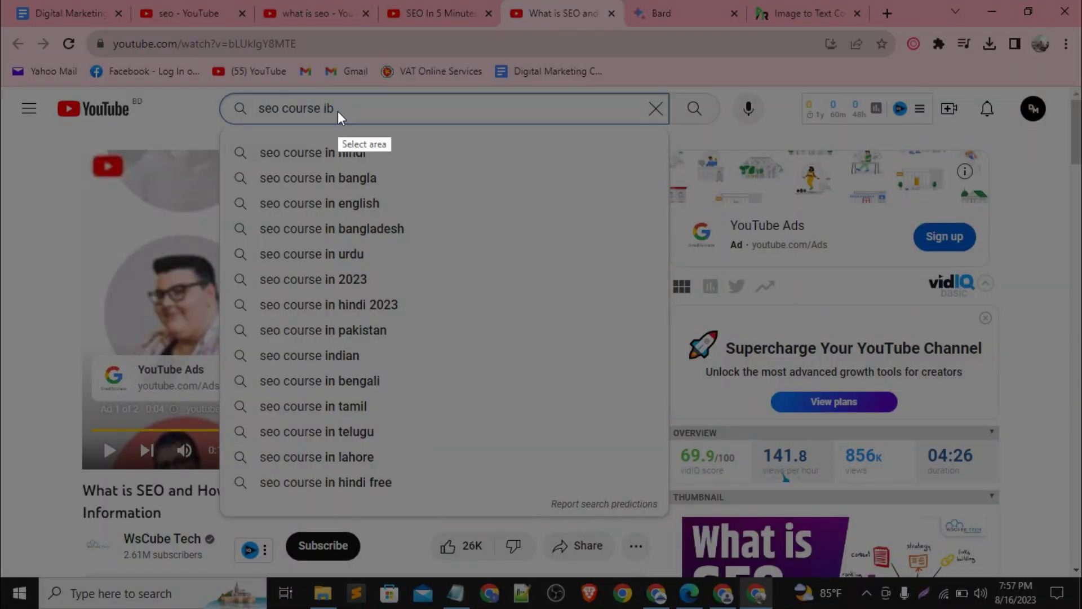
drag(337, 110, 372, 137)
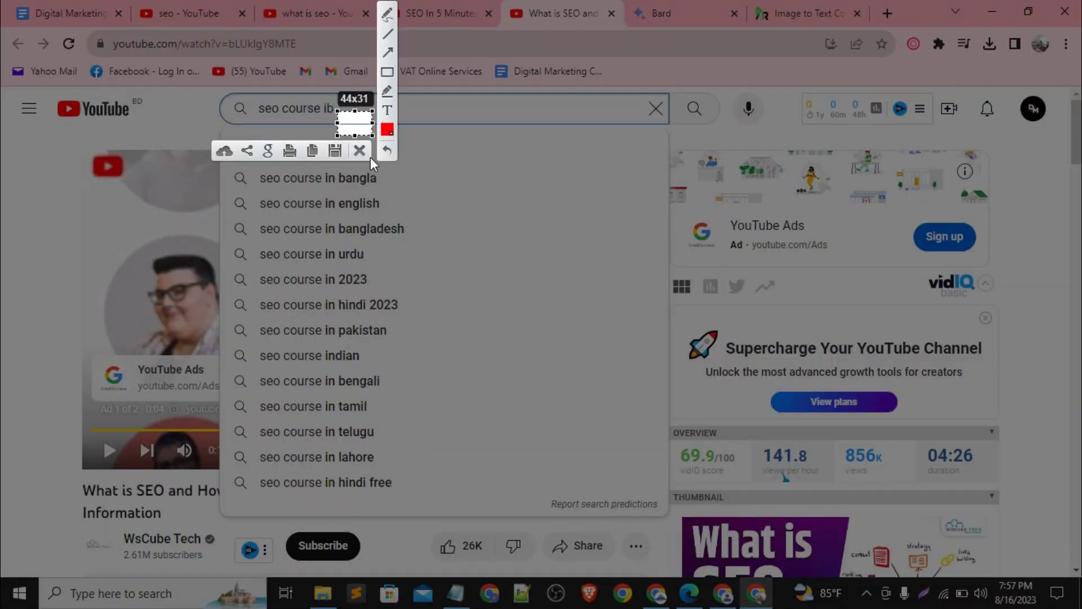
click(361, 152)
Search YouTube for "seo course in hindi" and look through the listed videos and playlists.
click(379, 109)
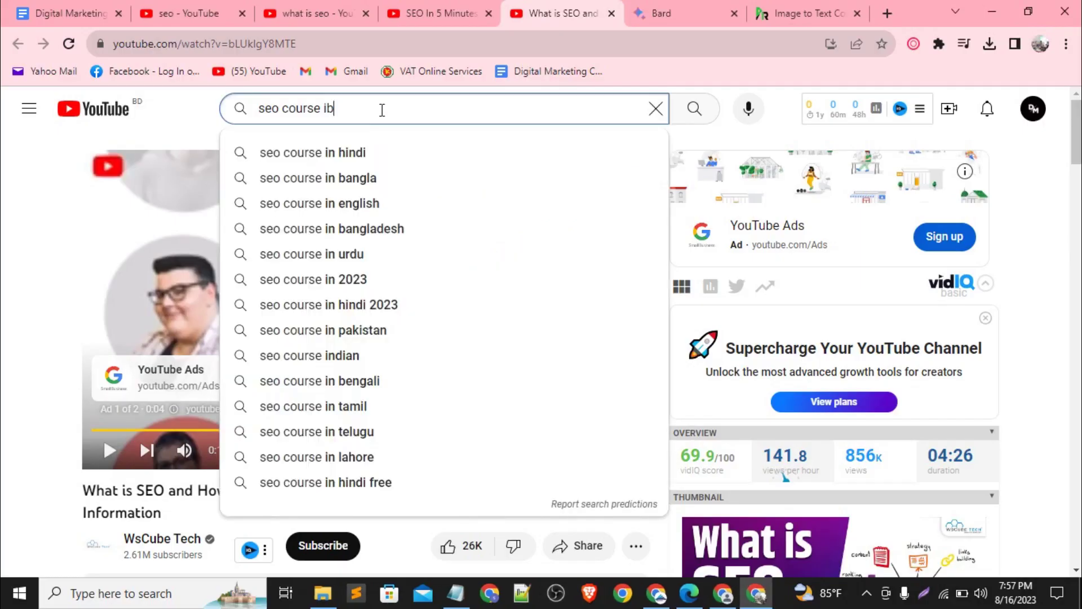
key(BackSpace)
key(BackSpace)
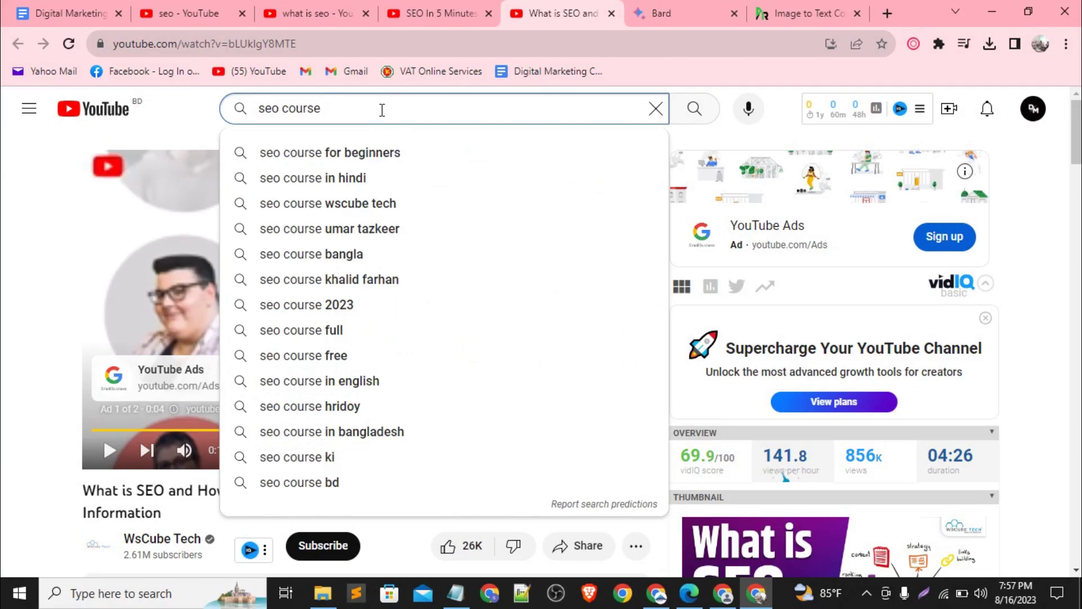
click(370, 188)
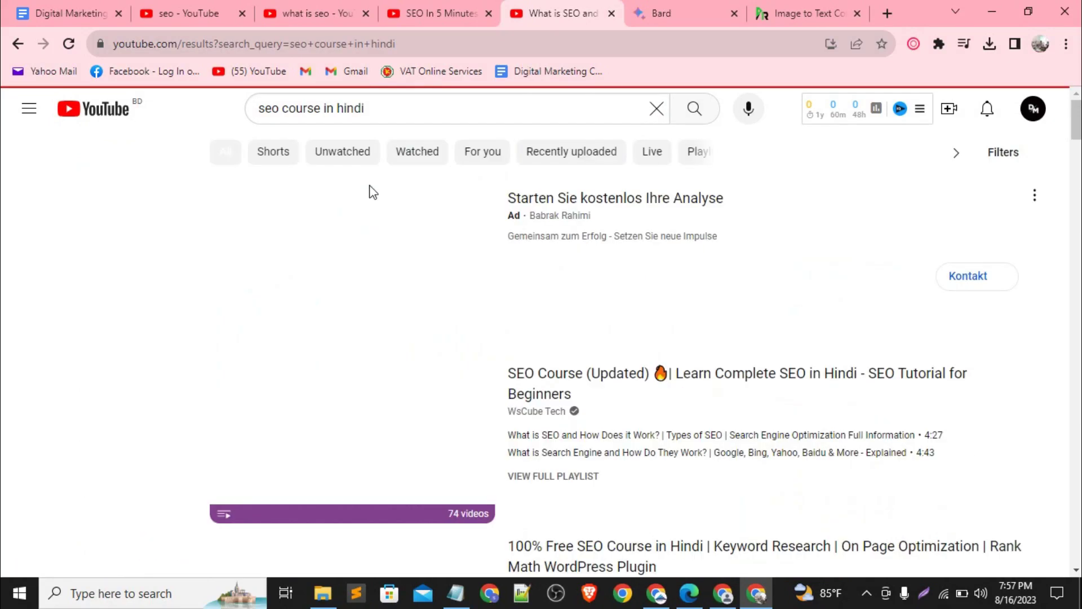
scroll(370, 196, down, 8)
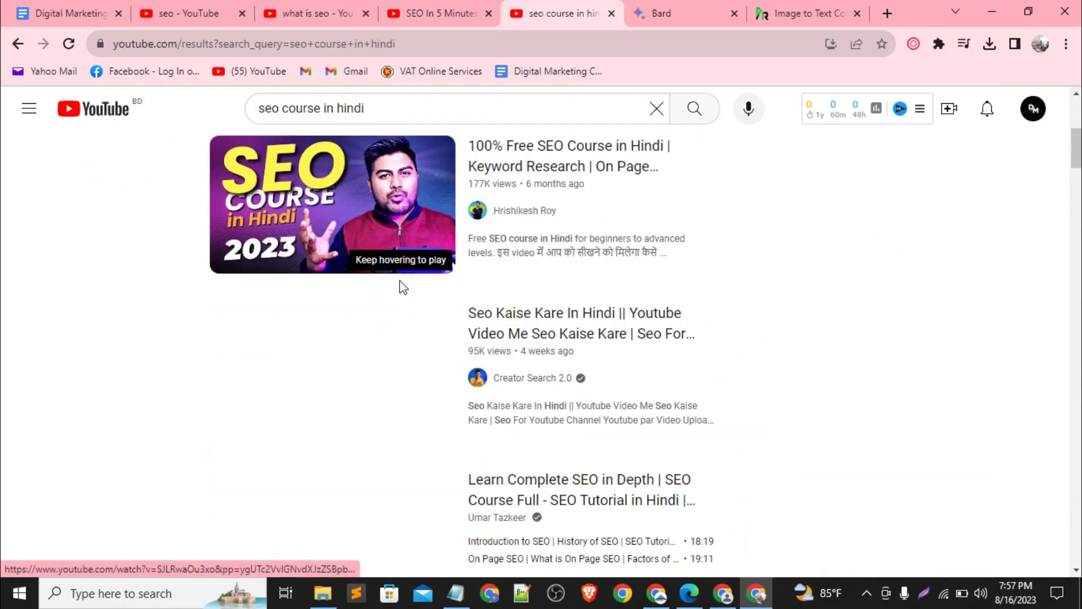
scroll(589, 318, down, 4)
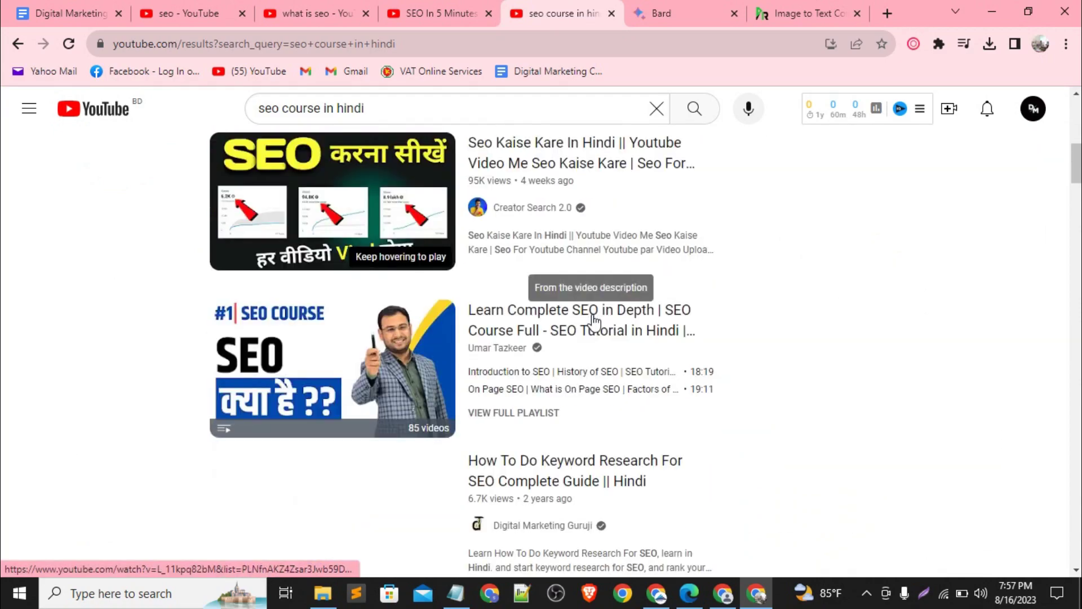
scroll(507, 428, down, 5)
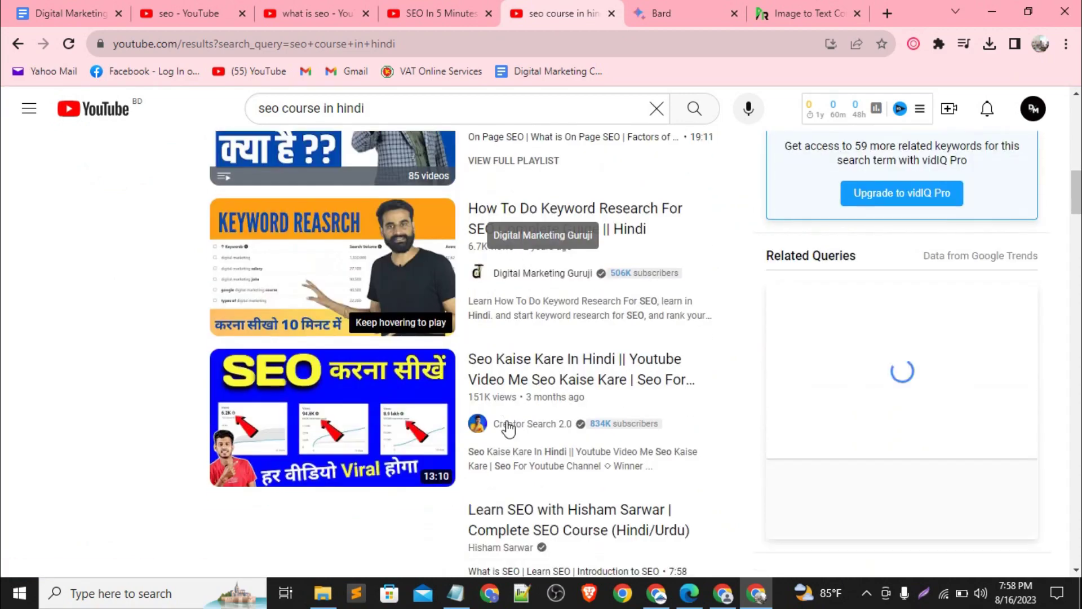
scroll(509, 429, down, 4)
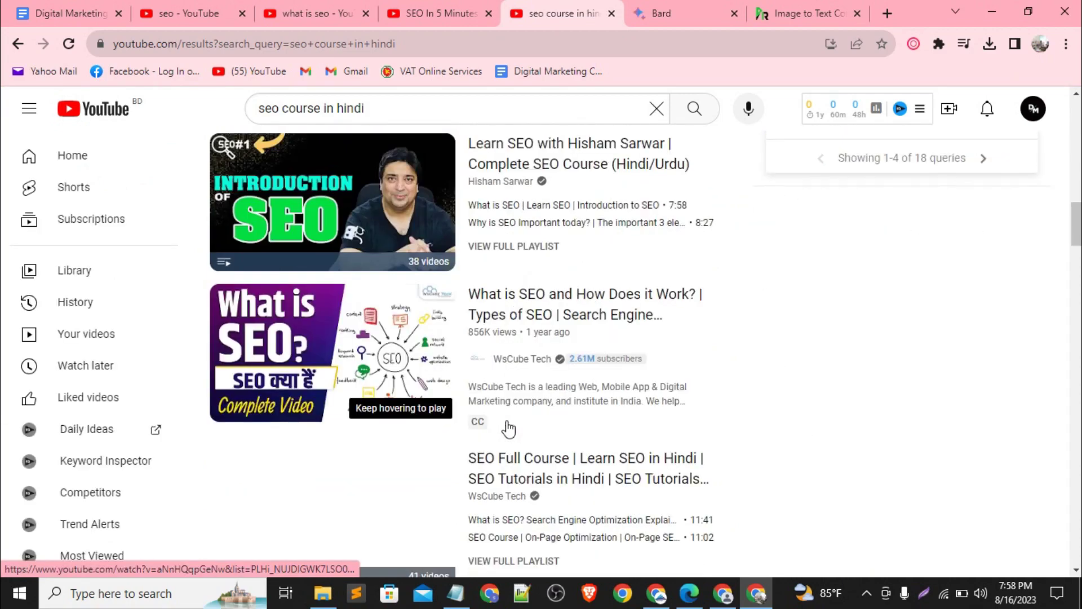
scroll(508, 428, up, 8)
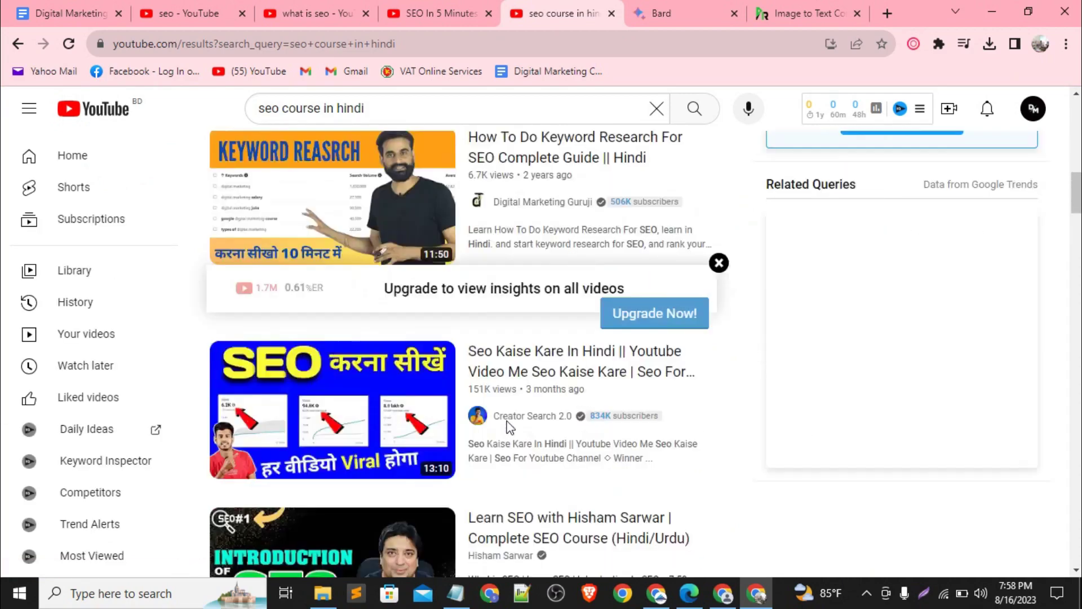
Search for "seo full course in hindi by umar tazkeer" and open the video "Full SEO Course and Tutorial in Hindi | SEO Course 2023".
click(396, 107)
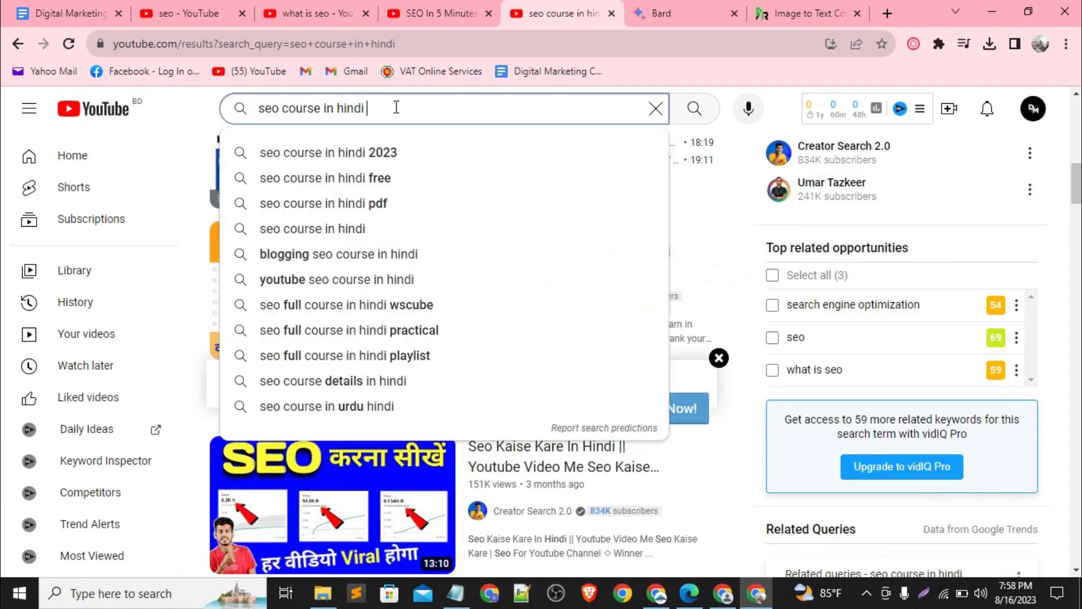
text(umar)
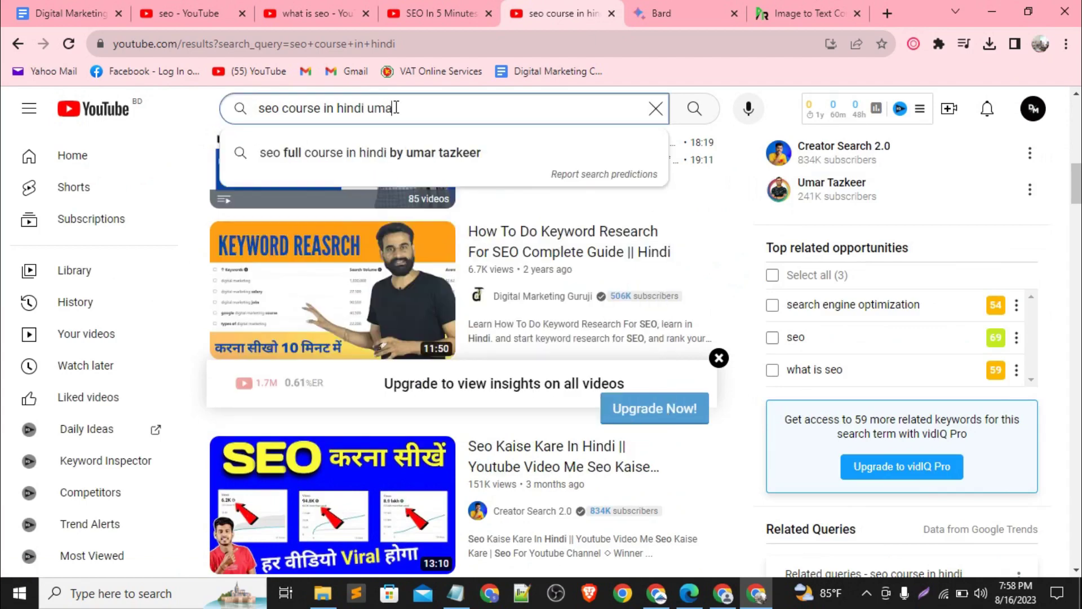
text( tas)
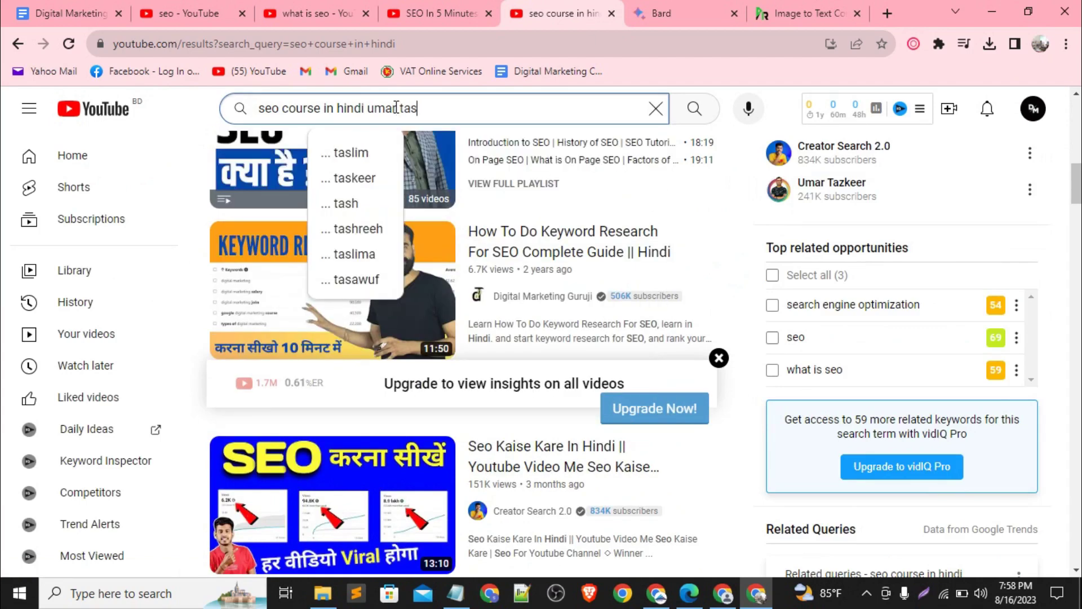
key(BackSpace)
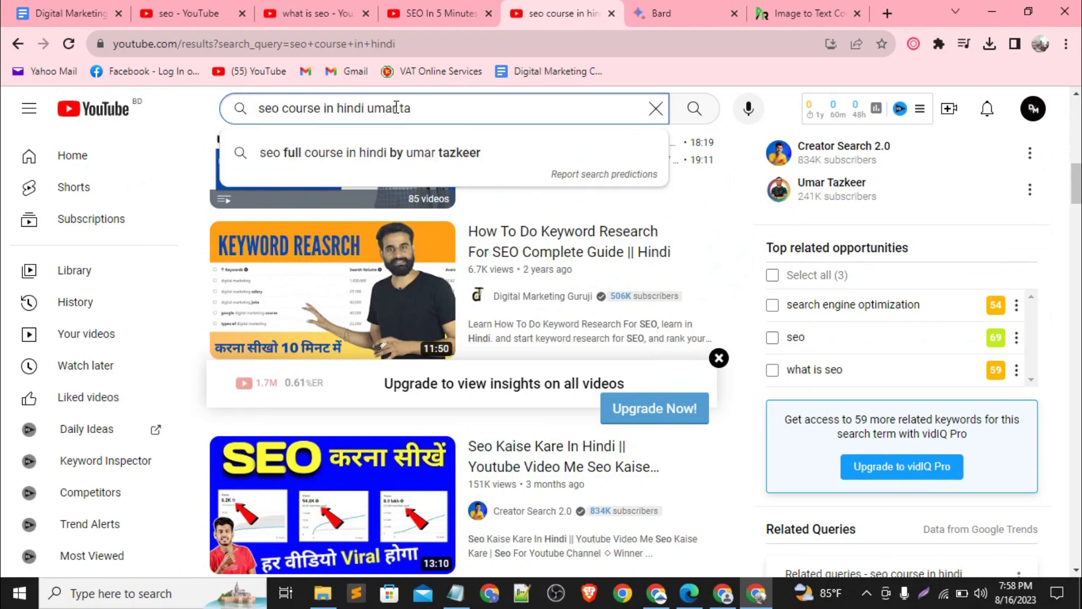
click(460, 153)
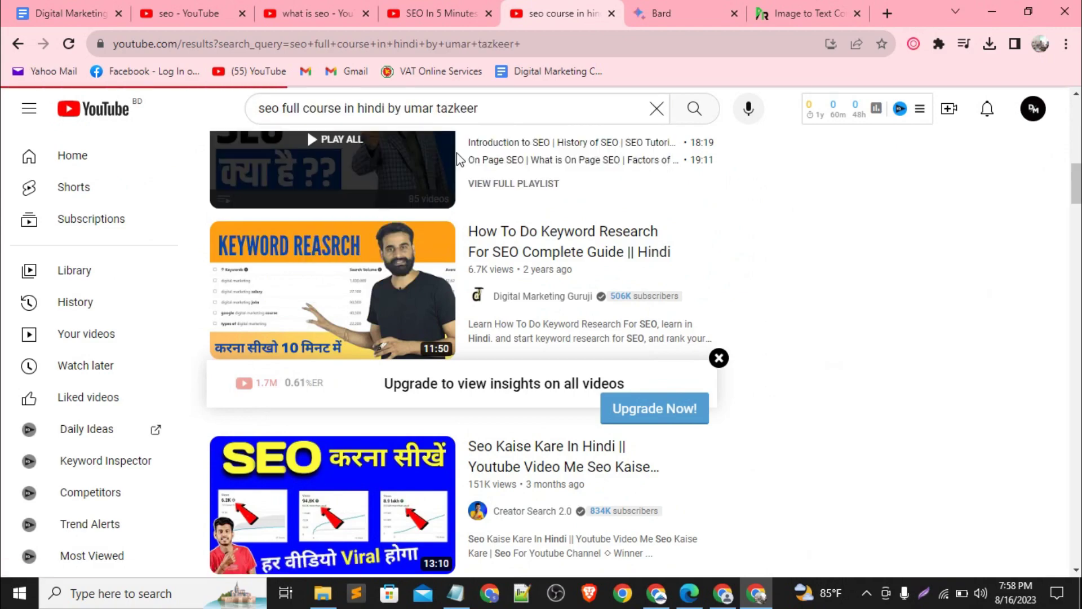
scroll(454, 336, down, 8)
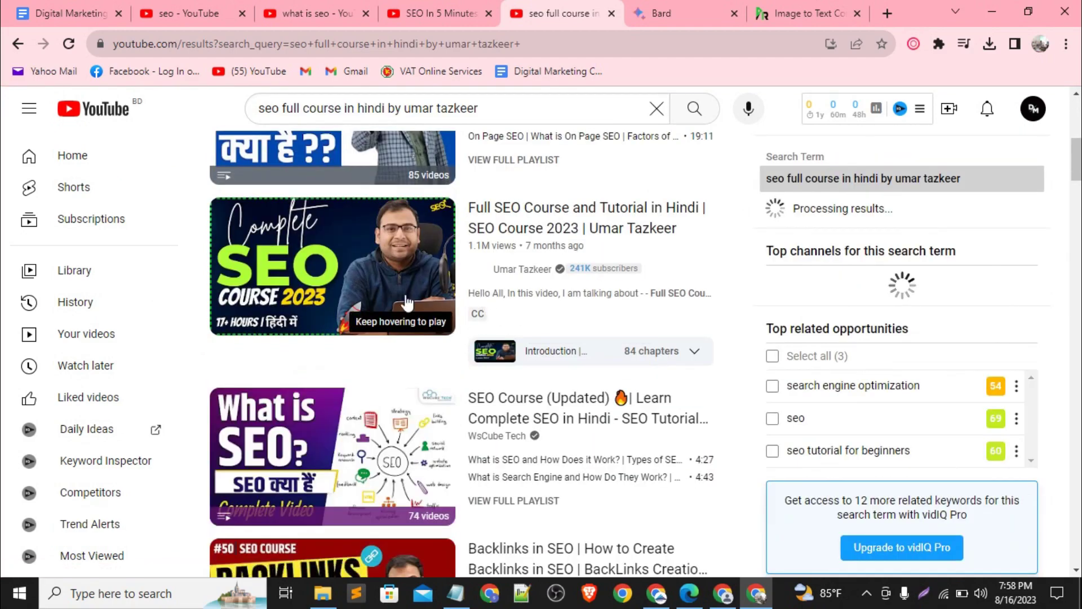
click(293, 257)
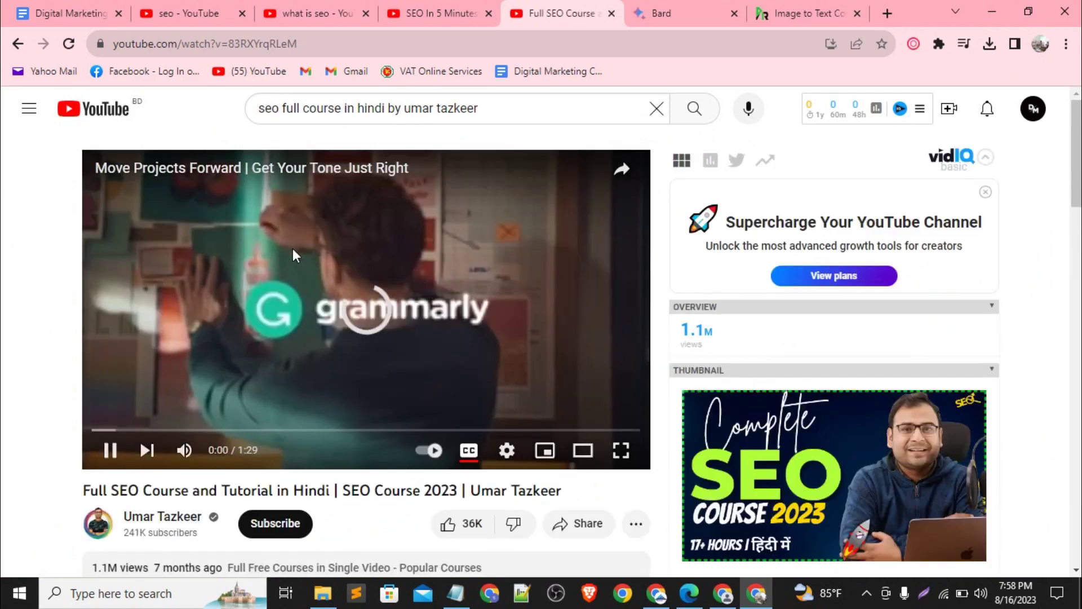
Skip the advertisement before the full SEO course video and pause the video at its start.
click(111, 450)
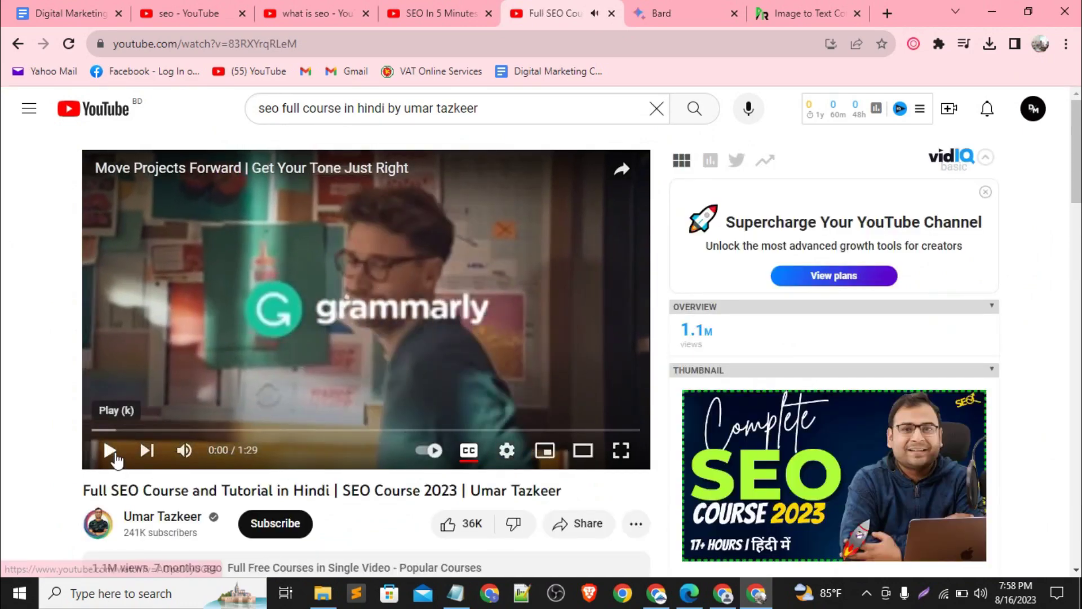
click(111, 450)
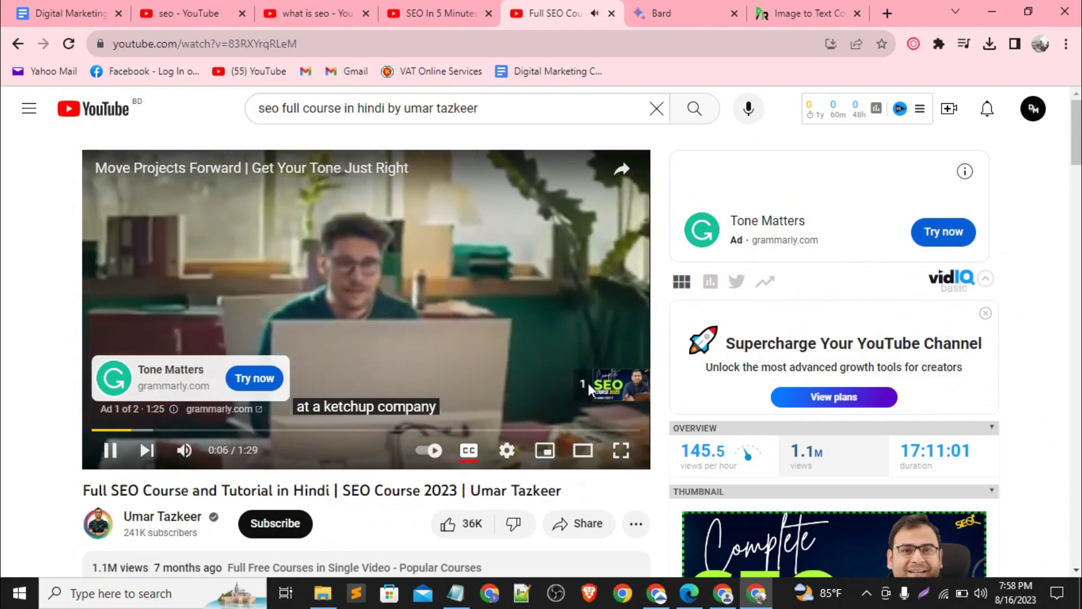
click(593, 383)
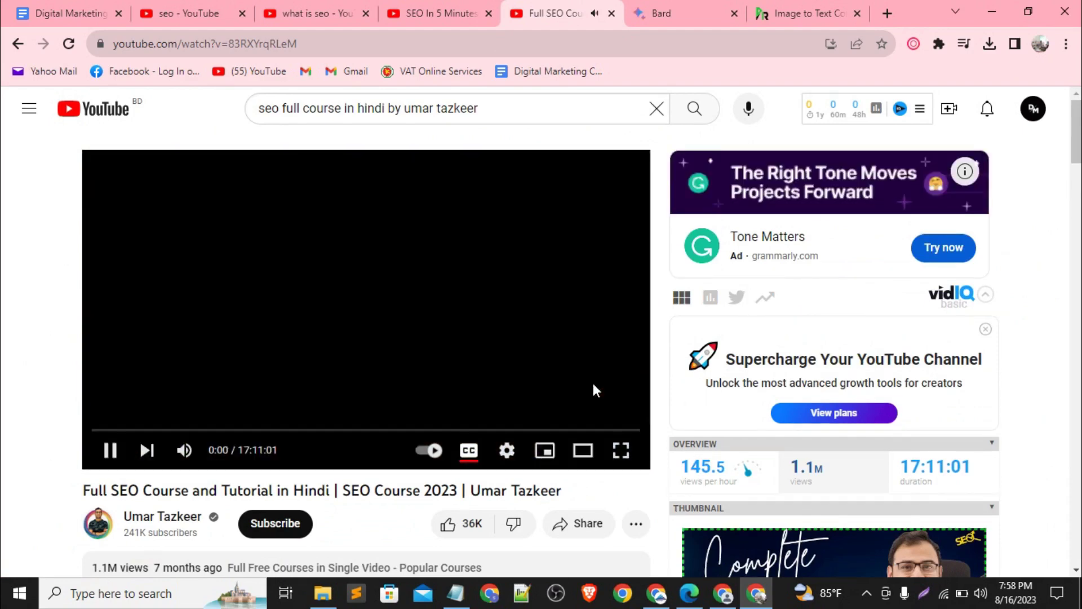
click(591, 380)
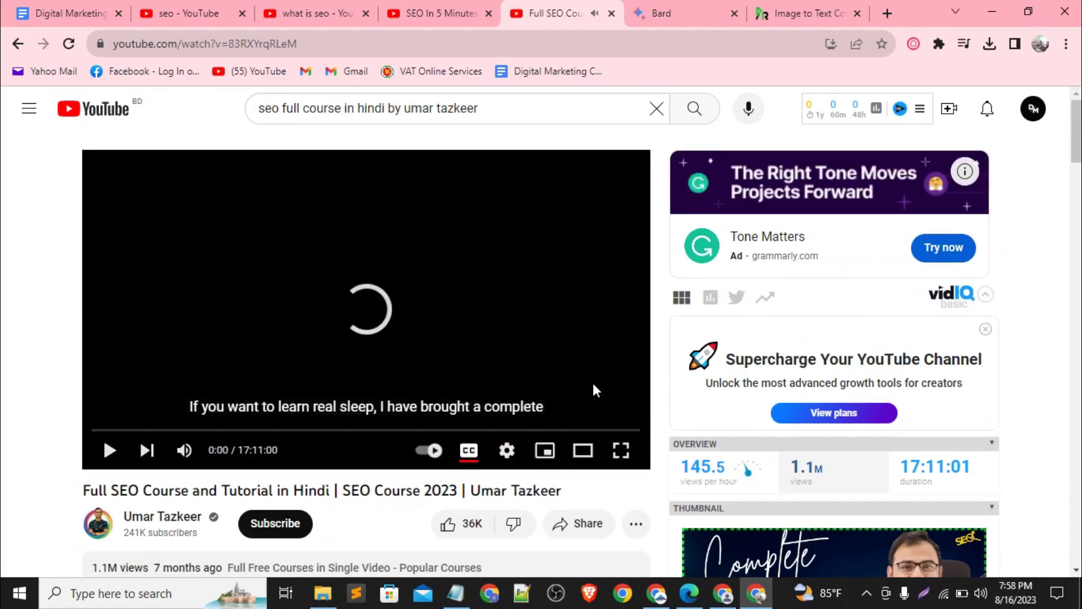
Expand the course video's full description to show its list of time stamps.
scroll(417, 503, down, 1)
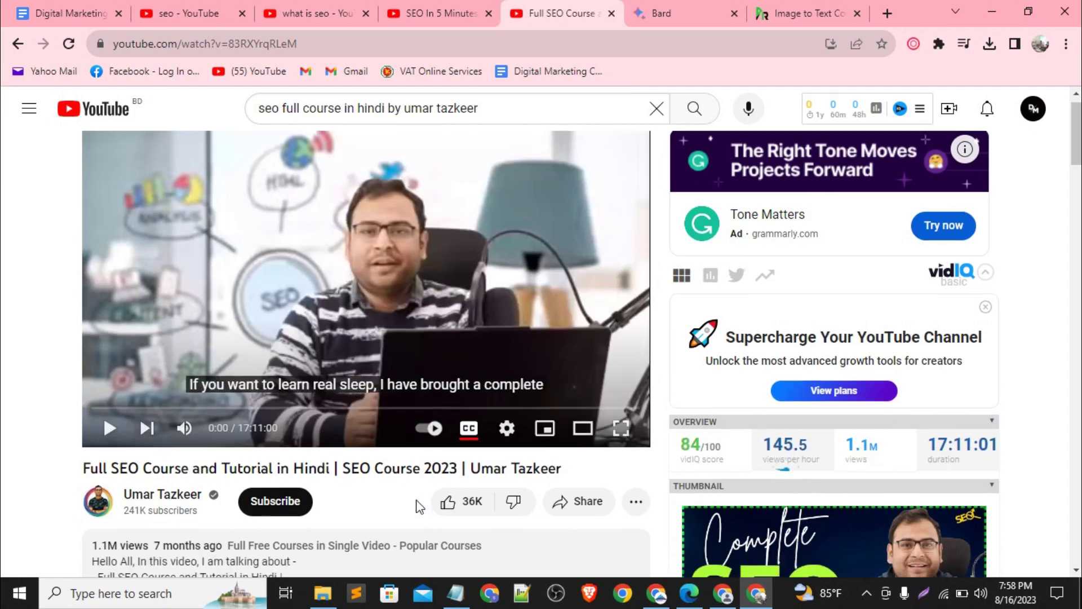
scroll(419, 506, down, 1)
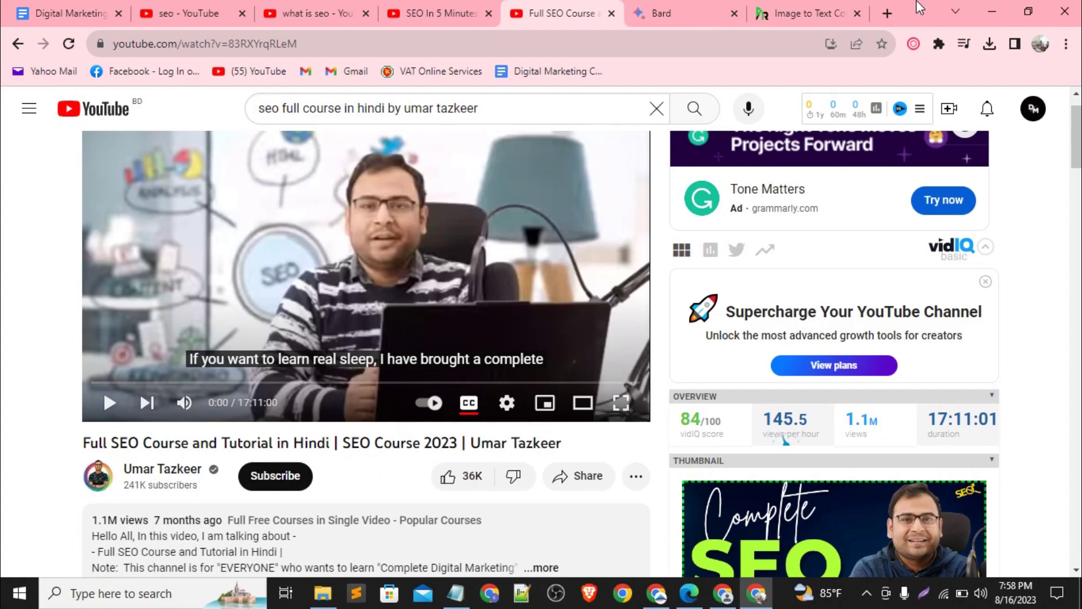
mouse_move(834, 110)
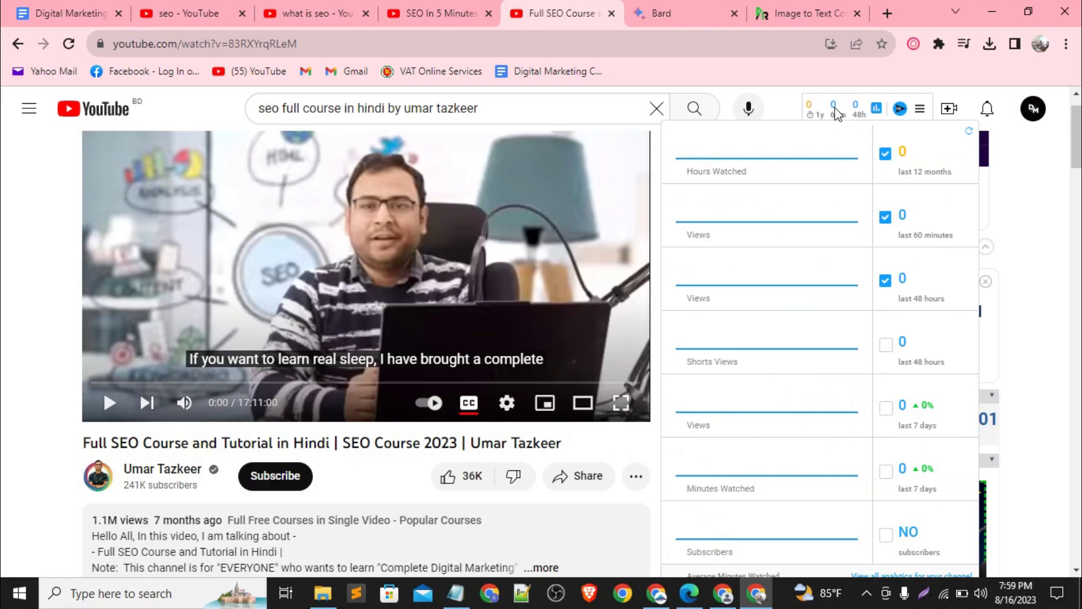
scroll(442, 536, down, 2)
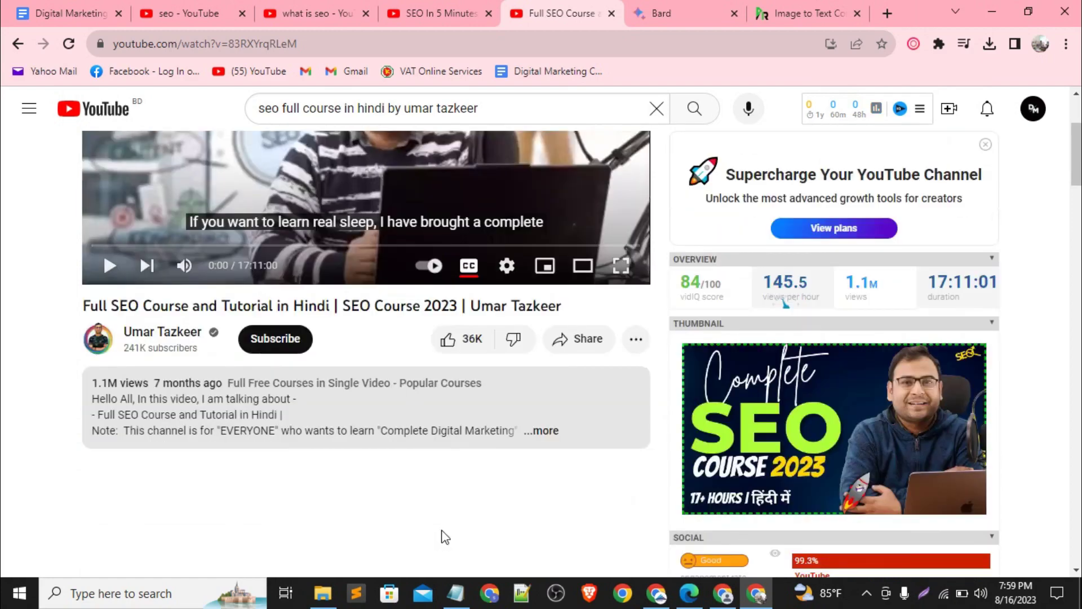
scroll(445, 536, down, 2)
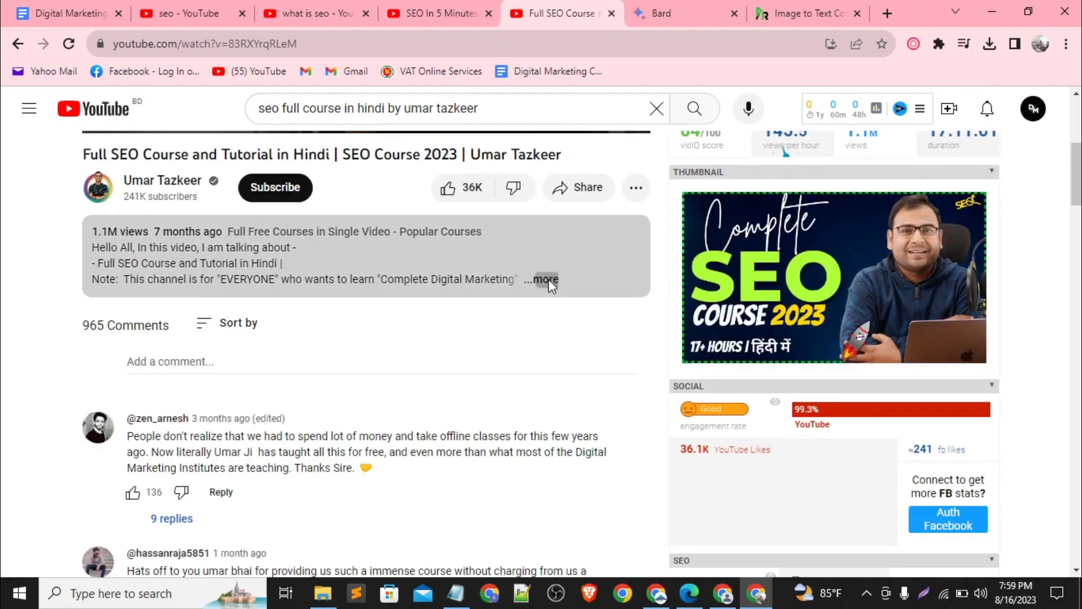
click(546, 279)
scroll(141, 279, down, 1)
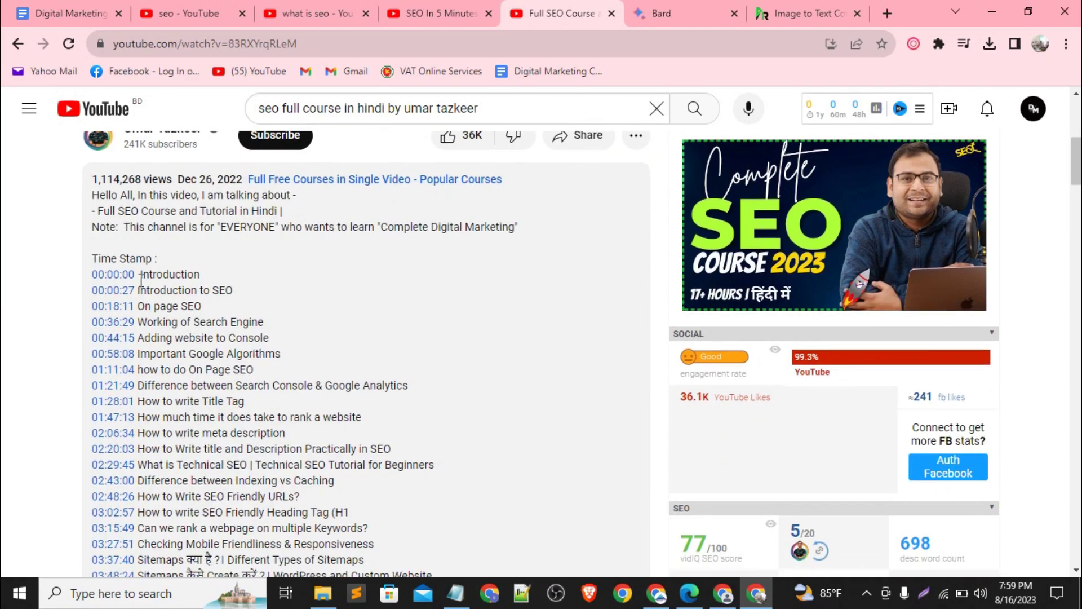
Jump the video to the 01:28:01 "How to write Title Tag" time stamp and pause it there.
double_click(135, 260)
click(135, 260)
drag(267, 404, 137, 401)
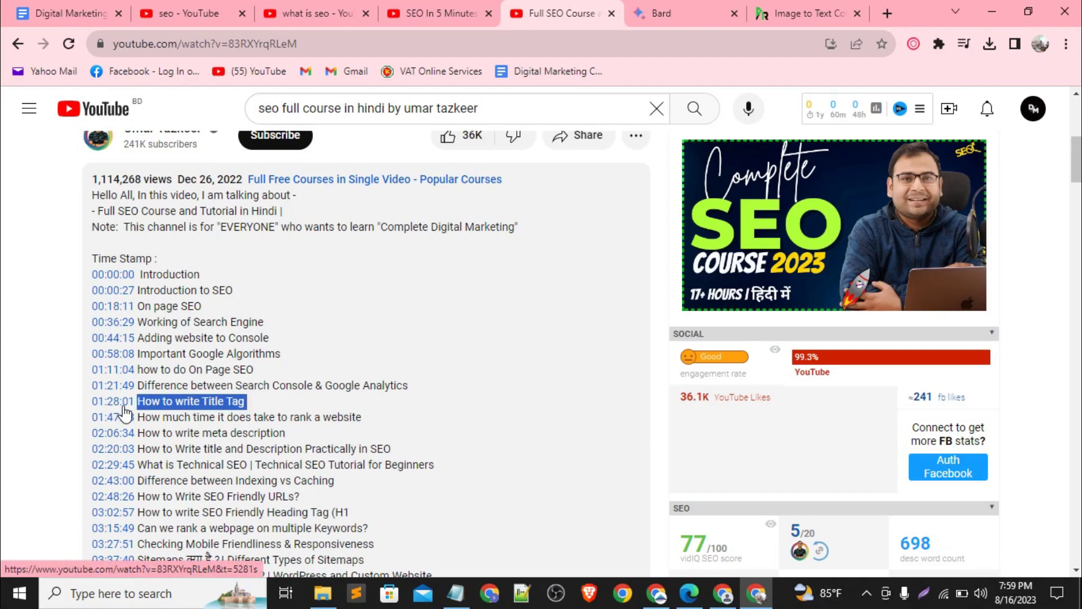
click(125, 408)
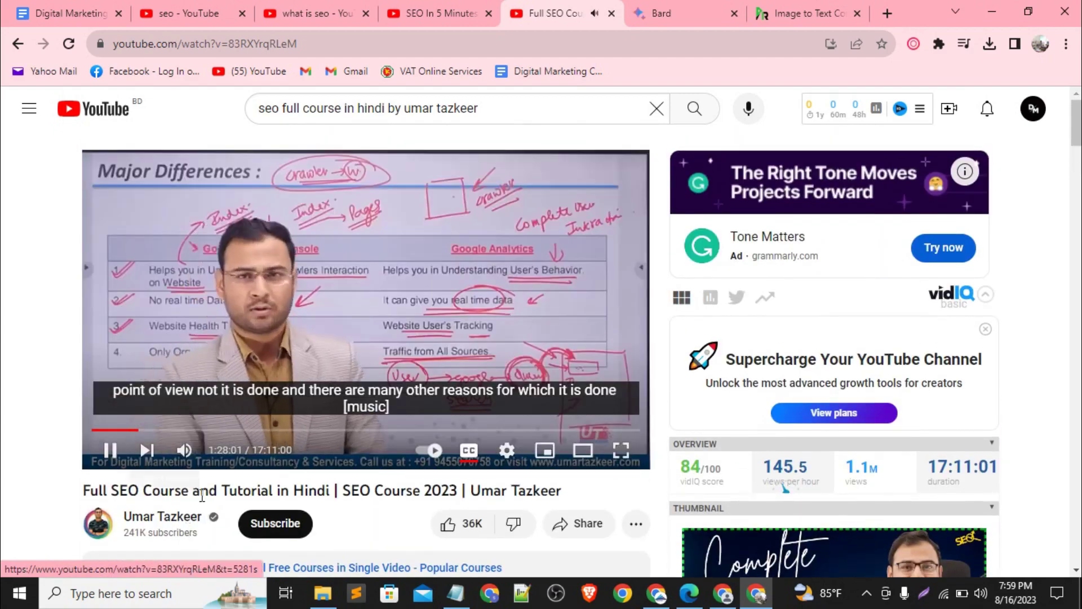
key(space)
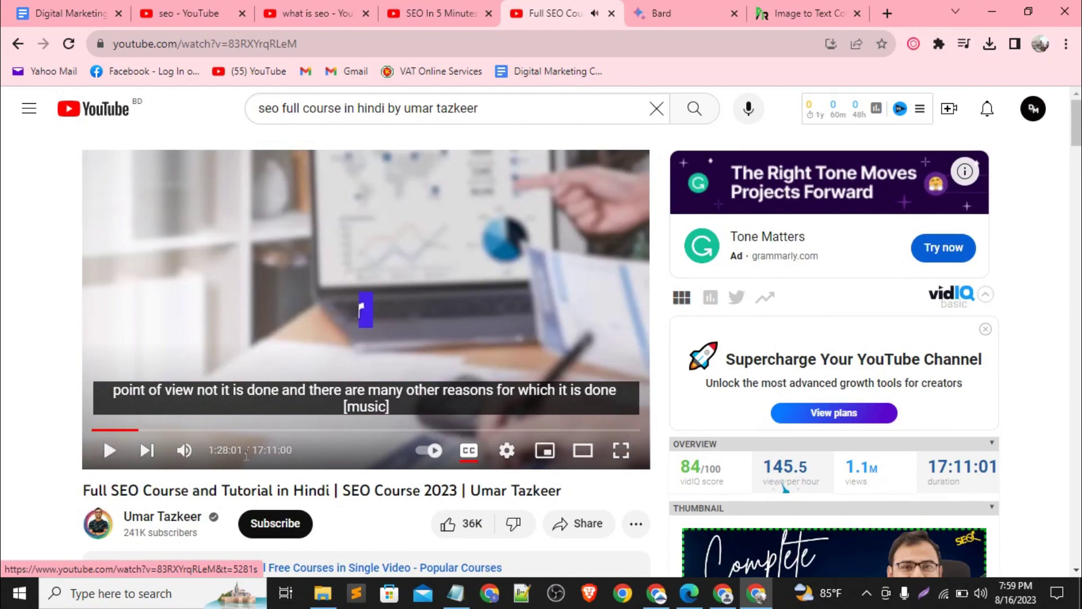
Copy the time stamp lines from 00:00:00 to 01:21:49 into Notepad, one blank line below "I hope this helps!".
scroll(247, 454, down, 6)
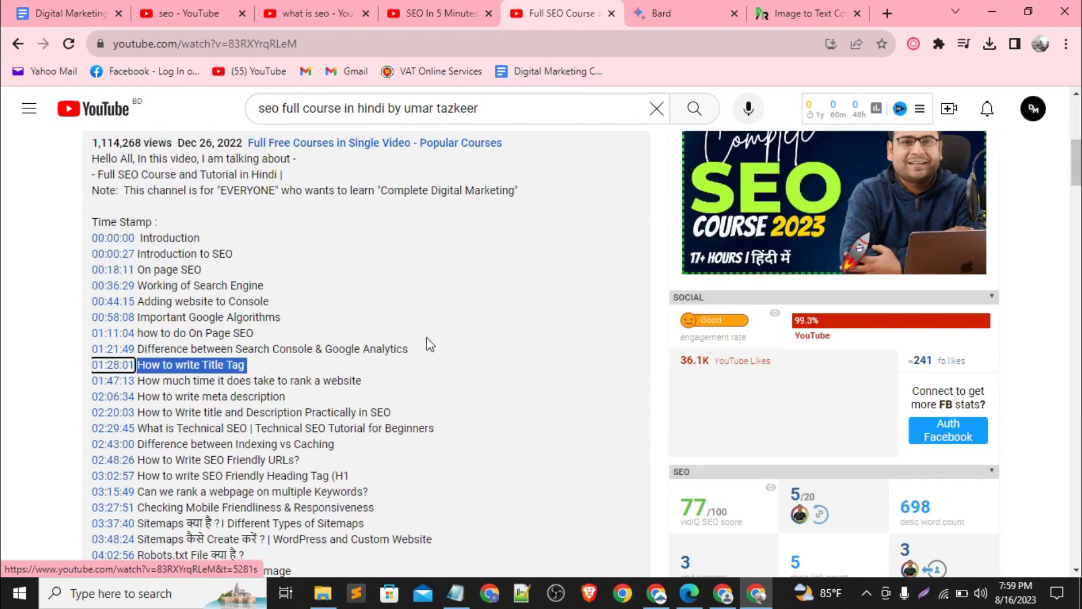
drag(425, 353, 78, 250)
key(ctrl+c)
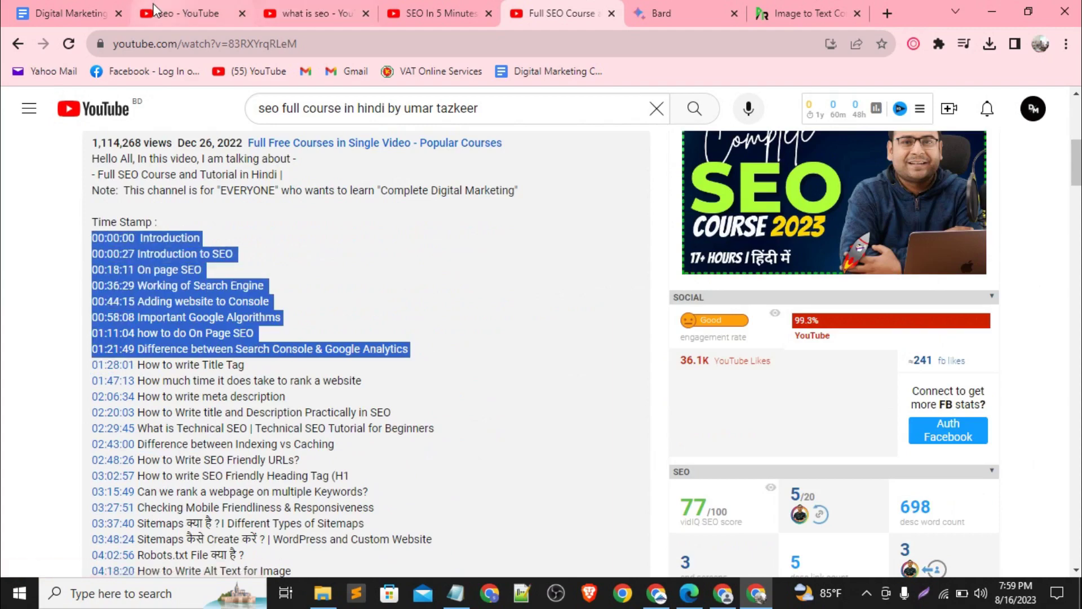
click(455, 595)
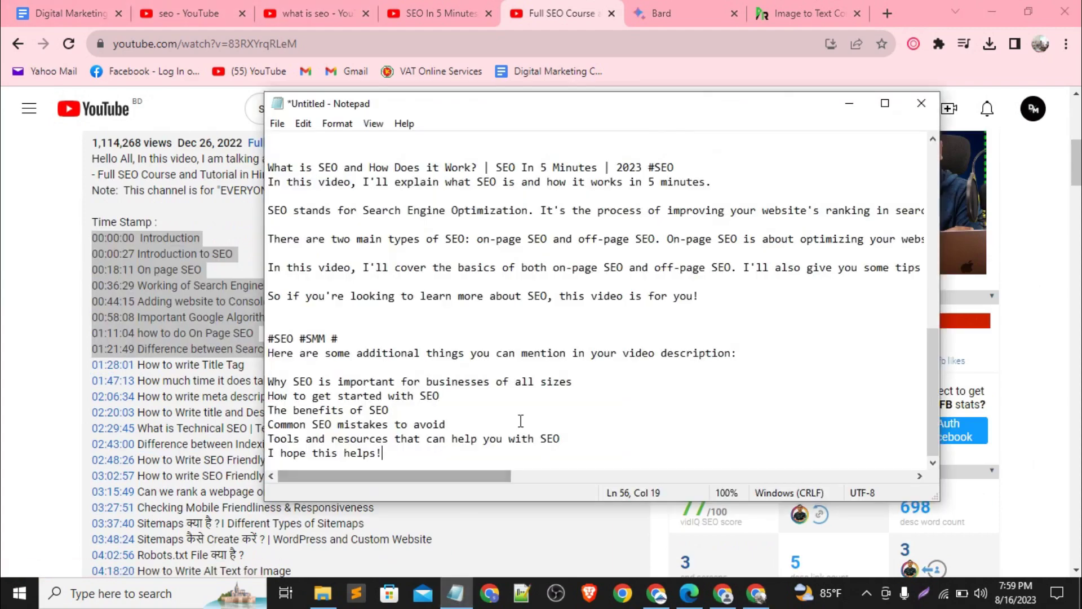
click(497, 448)
key(Return)
key(Return)
key(ctrl+v)
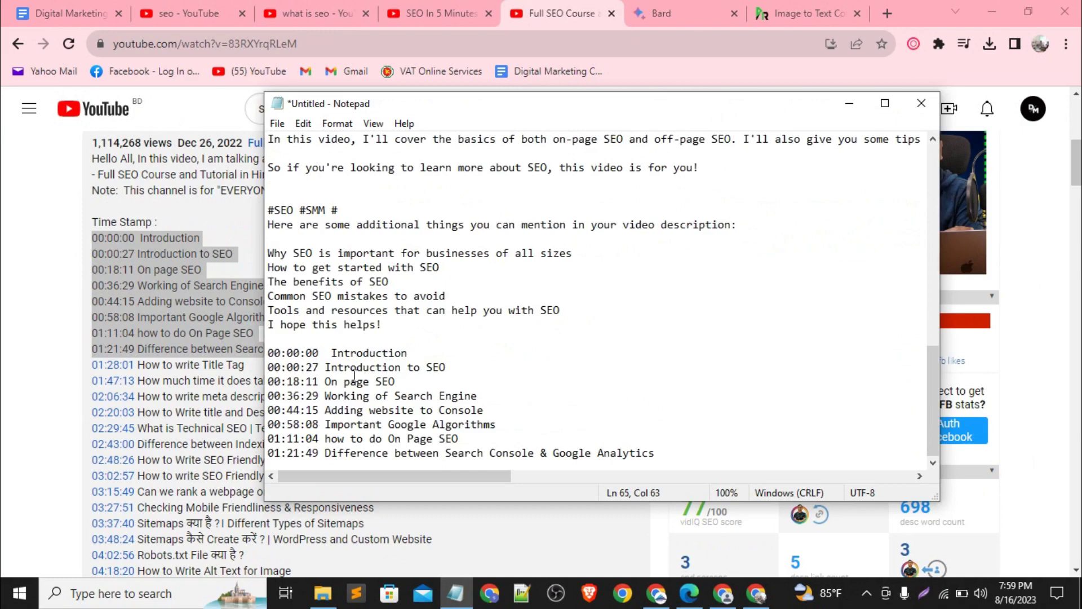
Examine the format of the 00:00:00 Introduction time stamp in Notepad and return to the video's description on YouTube.
double_click(272, 354)
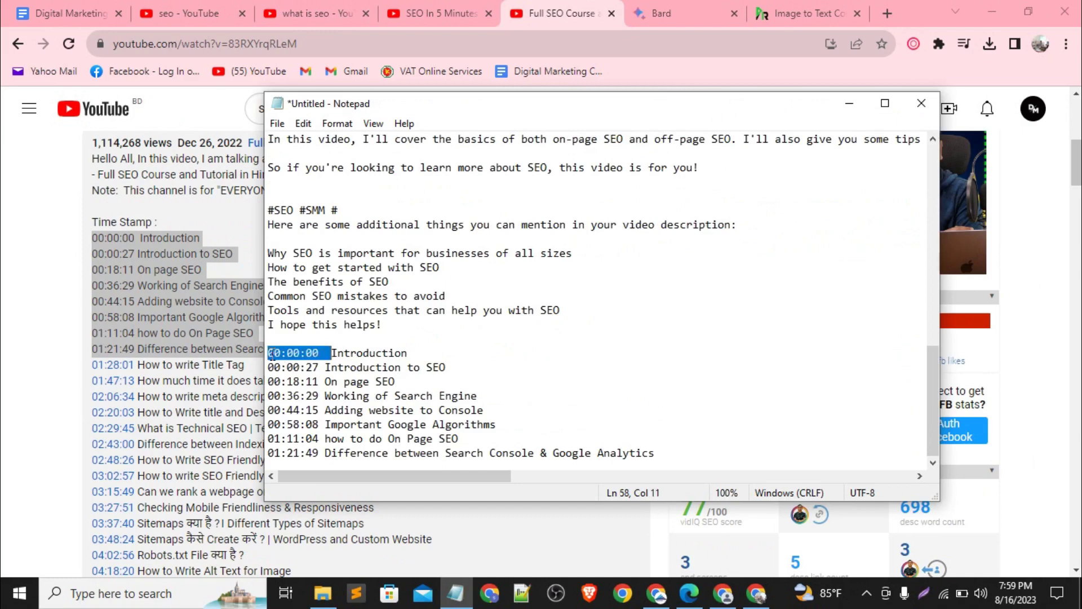
click(287, 354)
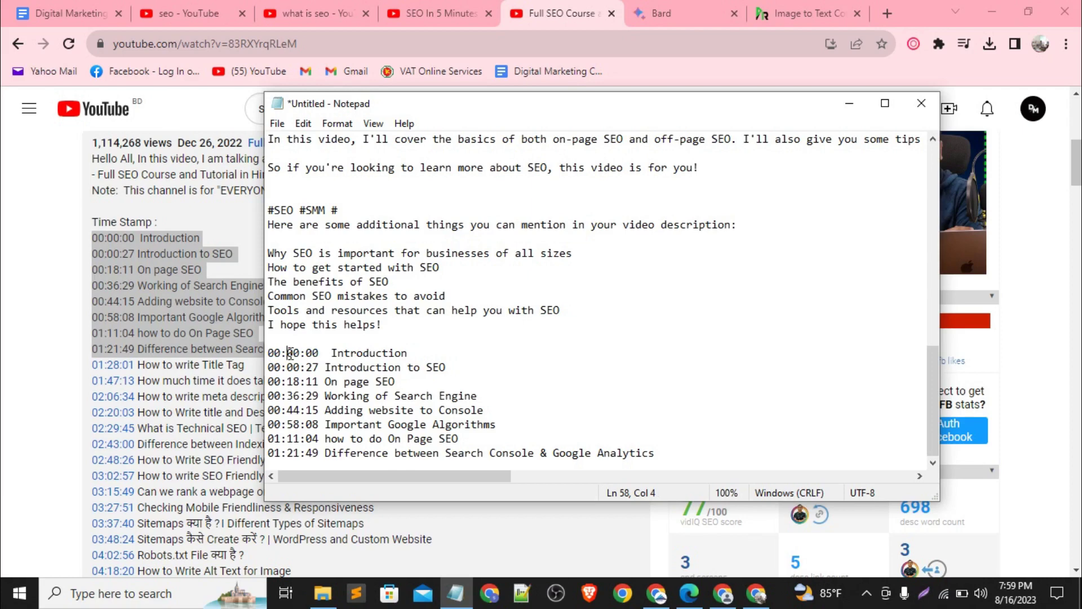
key(Right)
key(Right)
key(Right)
key(Right)
click(203, 354)
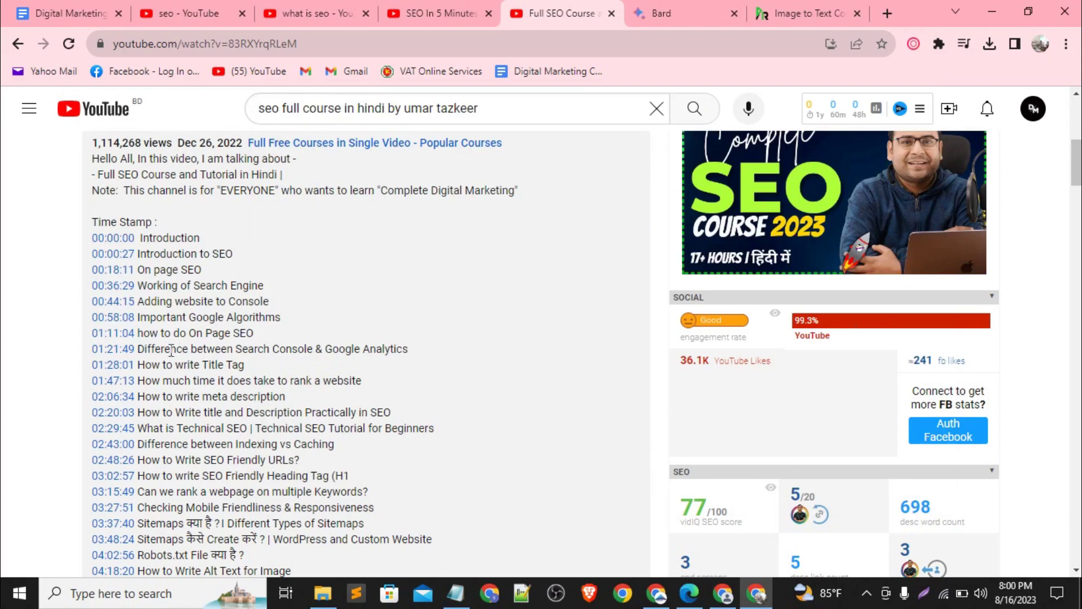
Review the course video's time stamp list on YouTube and the time stamp lines copied into Notepad.
scroll(164, 451, down, 5)
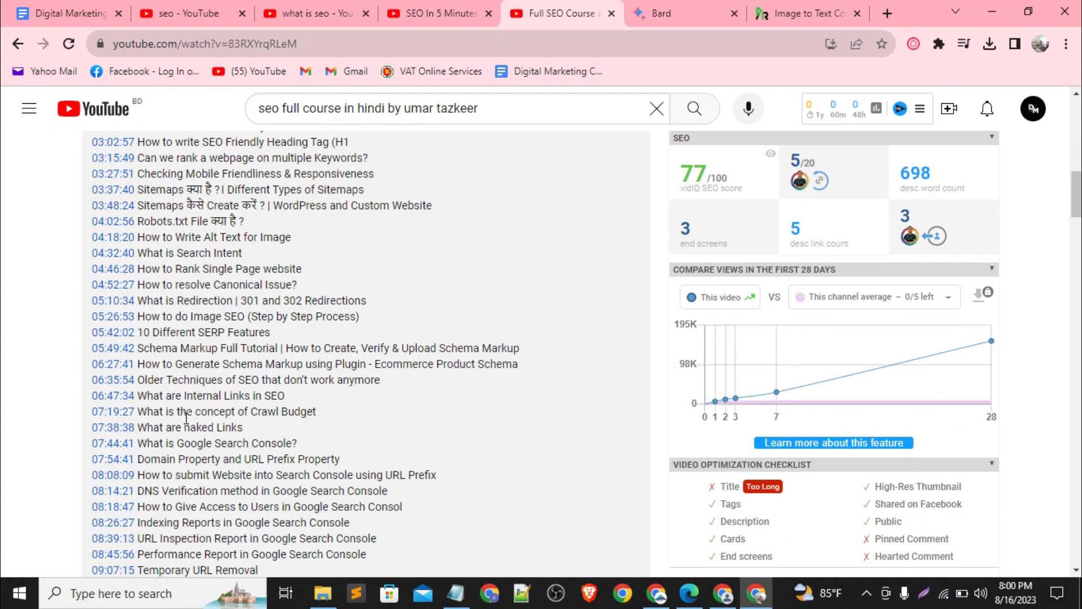
scroll(186, 418, up, 10)
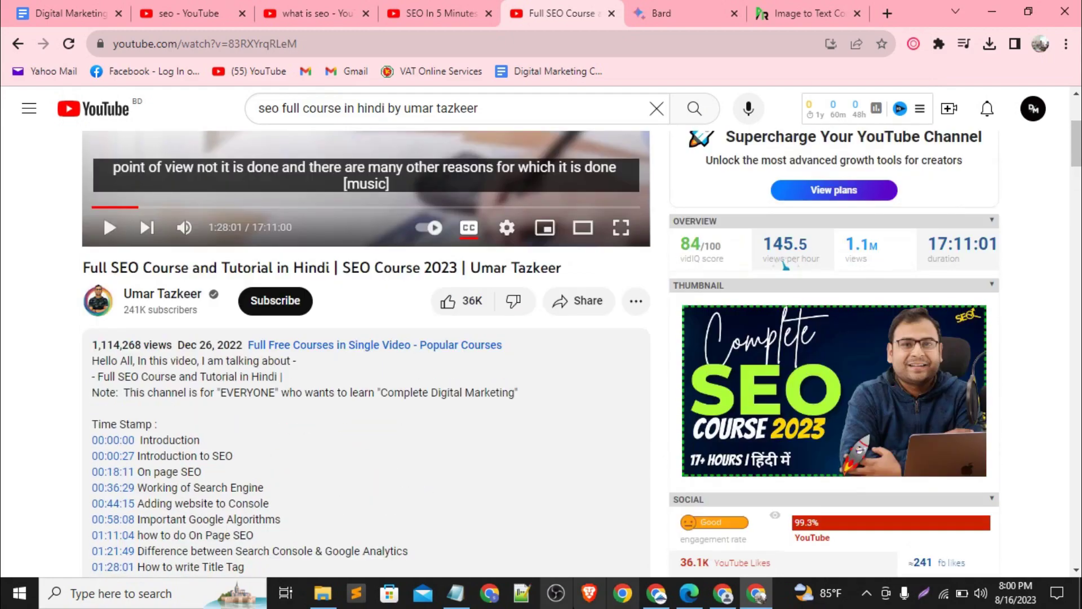
click(456, 593)
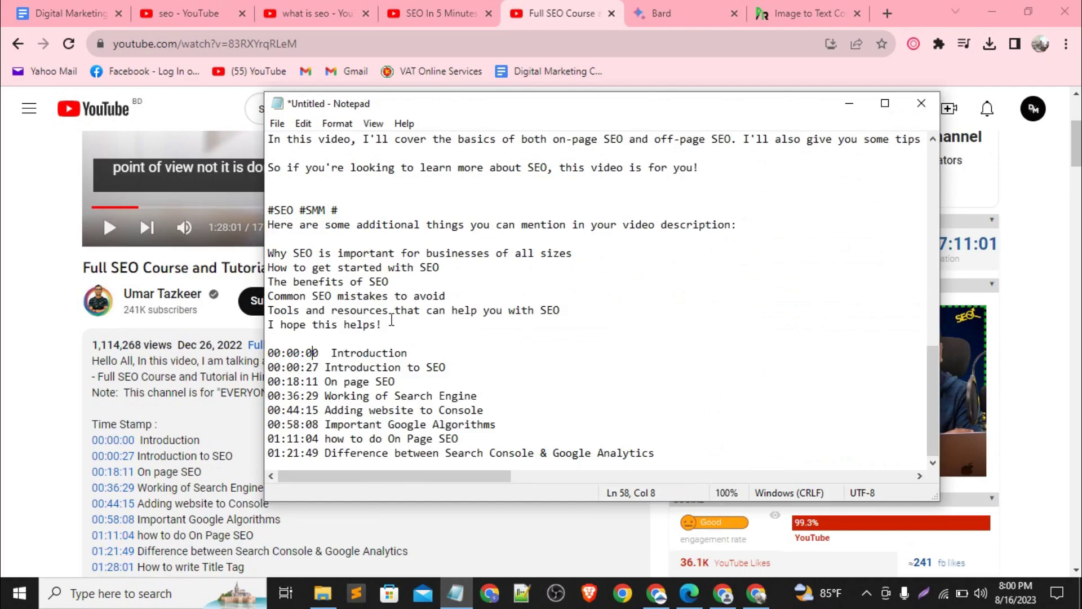
click(855, 98)
Check the "YouTube video upload perfectly" item under YouTube Marketing Syllabus in the course syllabus document.
click(39, 5)
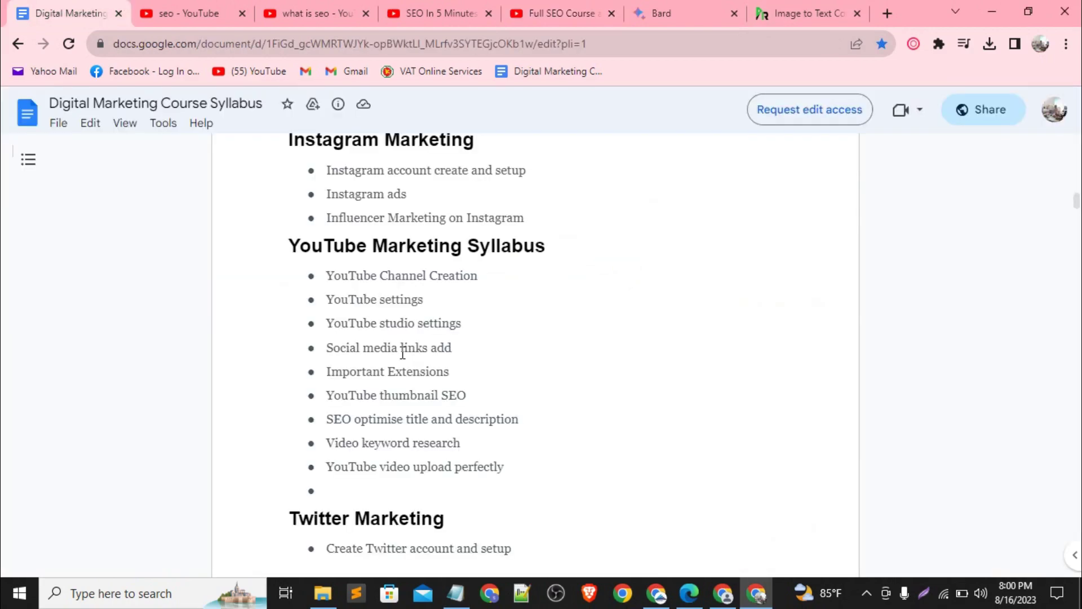
triple_click(382, 469)
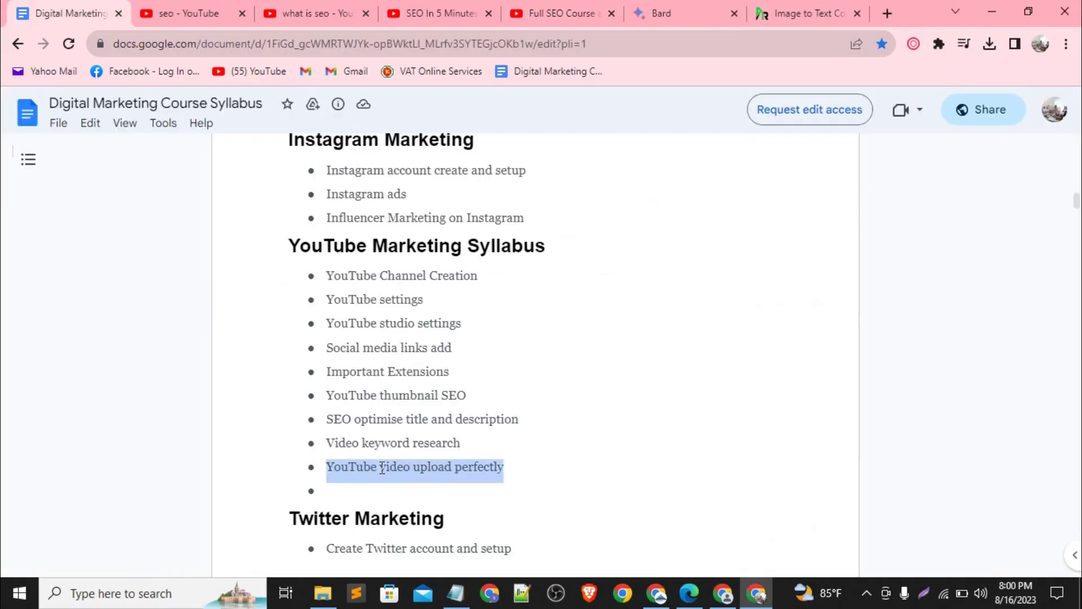
click(383, 468)
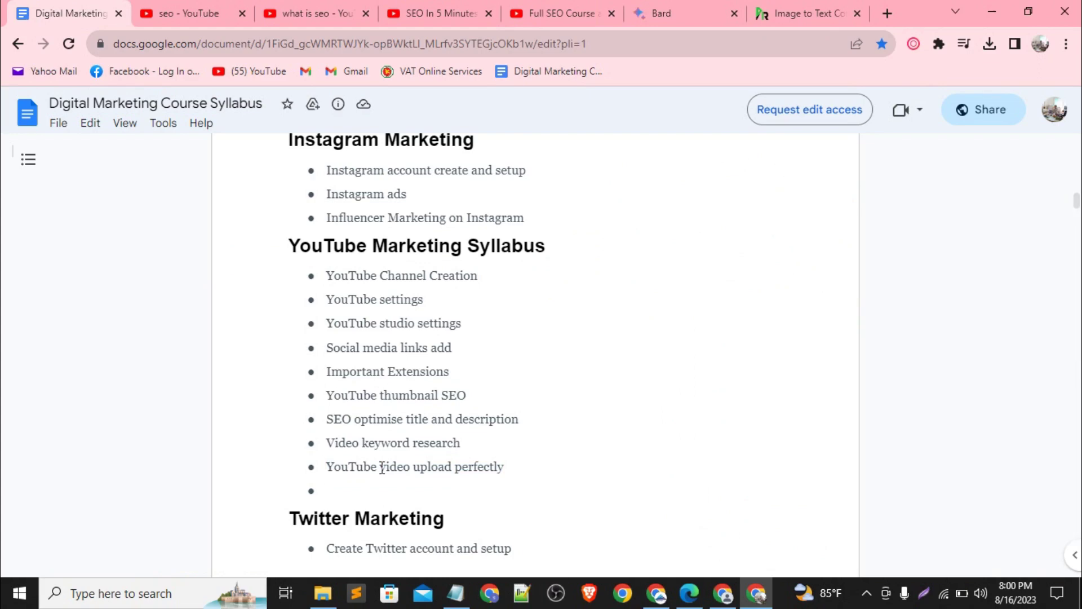
Look through the Downloads folder in File Explorer for the "What is SEO and How Does it Work" video file.
click(325, 596)
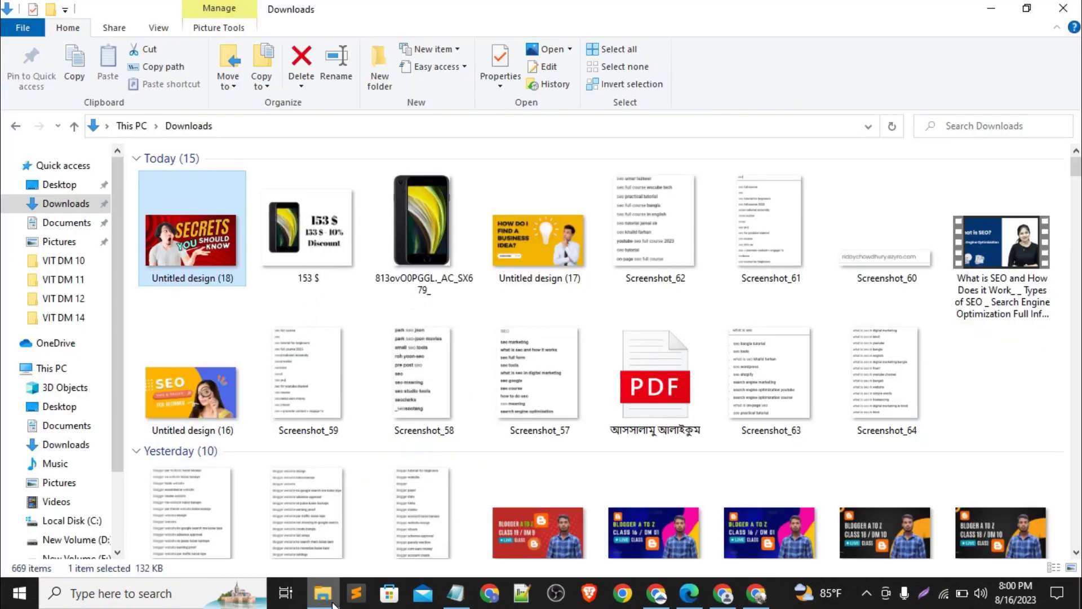
scroll(390, 262, down, 5)
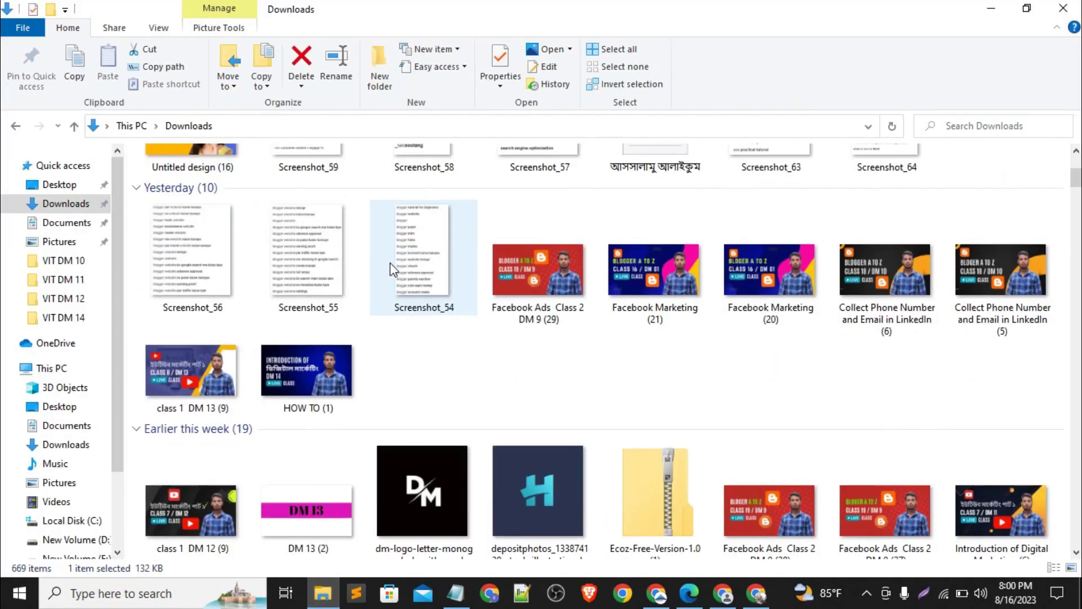
scroll(390, 262, down, 4)
scroll(390, 263, up, 2)
scroll(390, 263, down, 2)
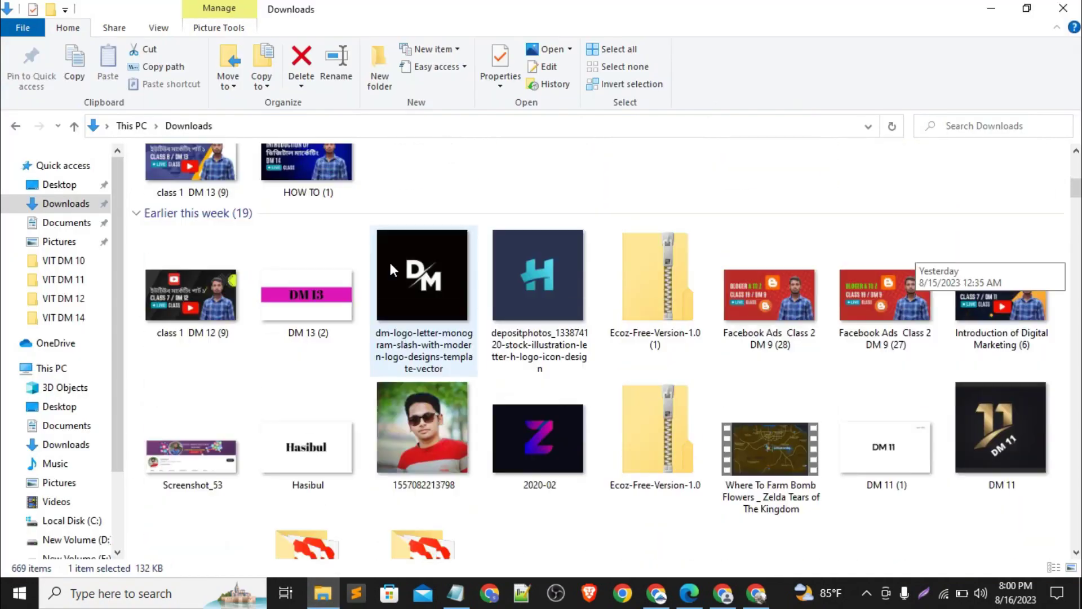
scroll(390, 263, up, 9)
scroll(635, 299, down, 1)
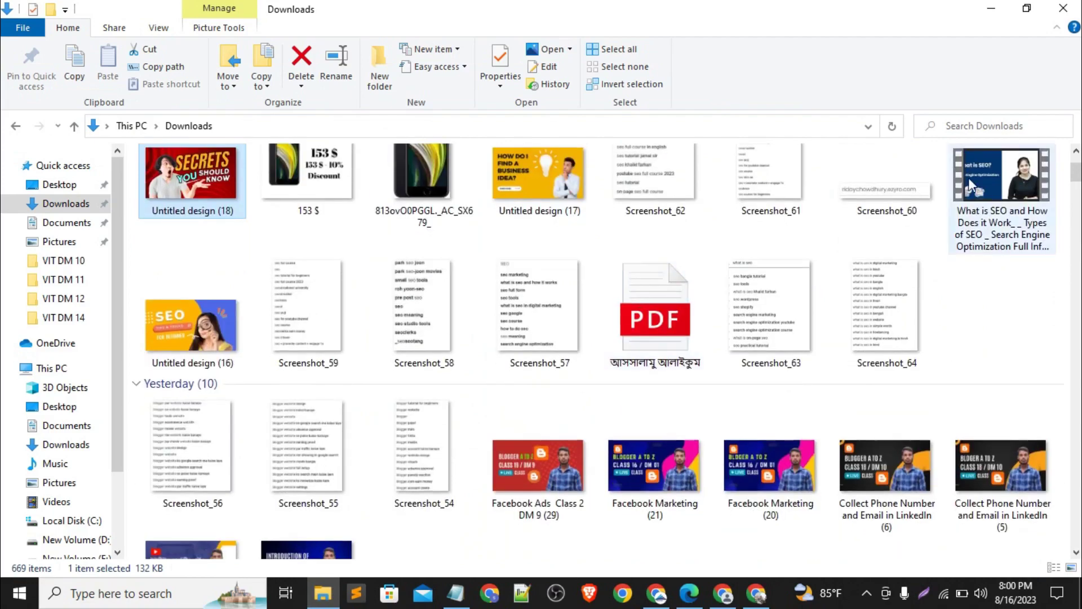
scroll(992, 175, up, 1)
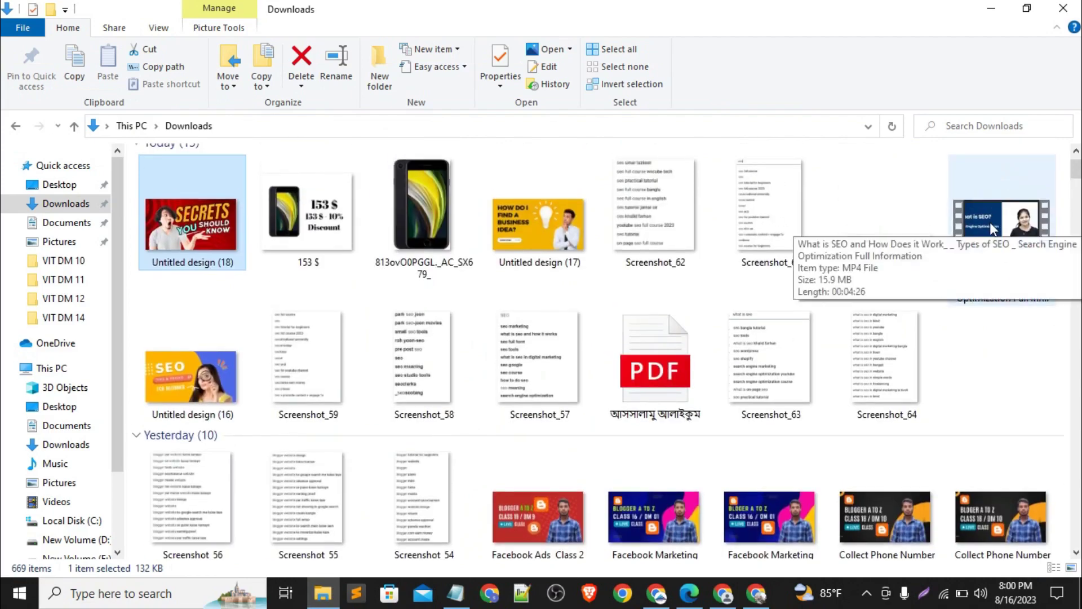
Examine the Title and other description fields in the SEO video file's detailed properties, then close the properties.
click(989, 222)
right_click(990, 222)
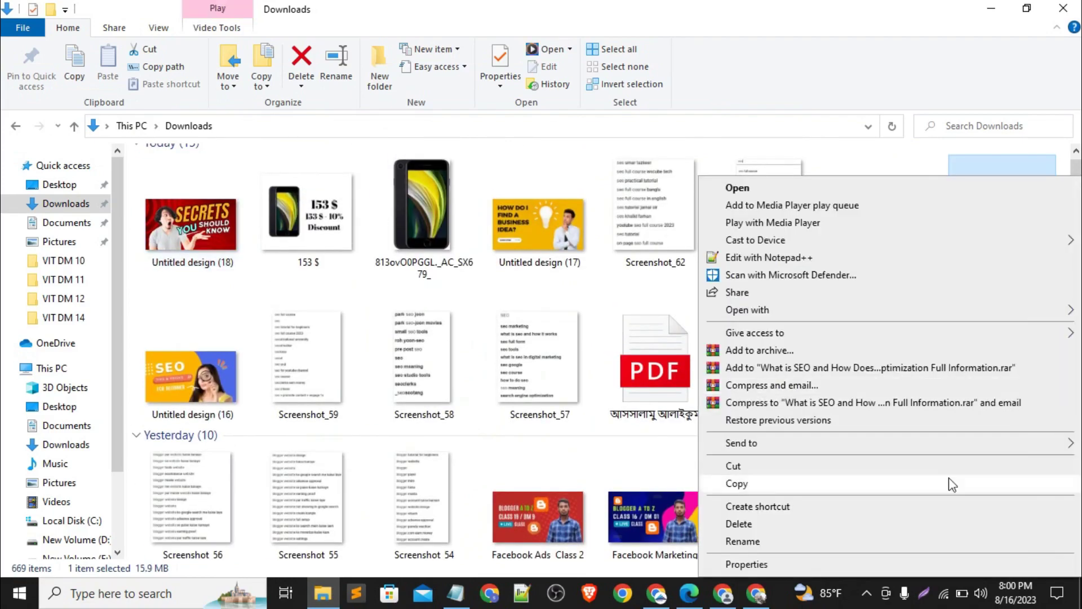
click(805, 562)
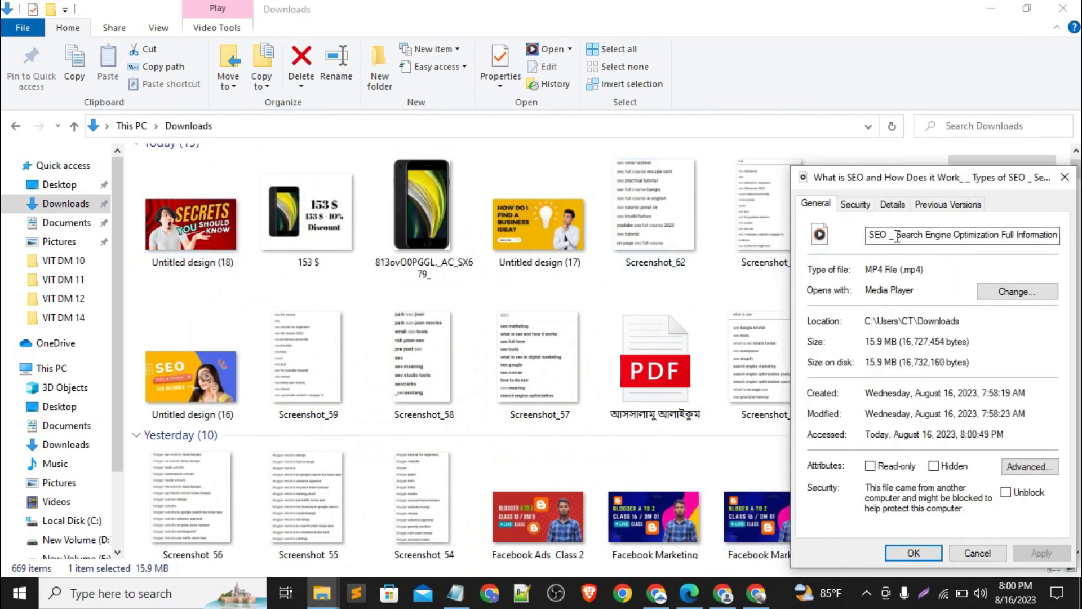
click(893, 204)
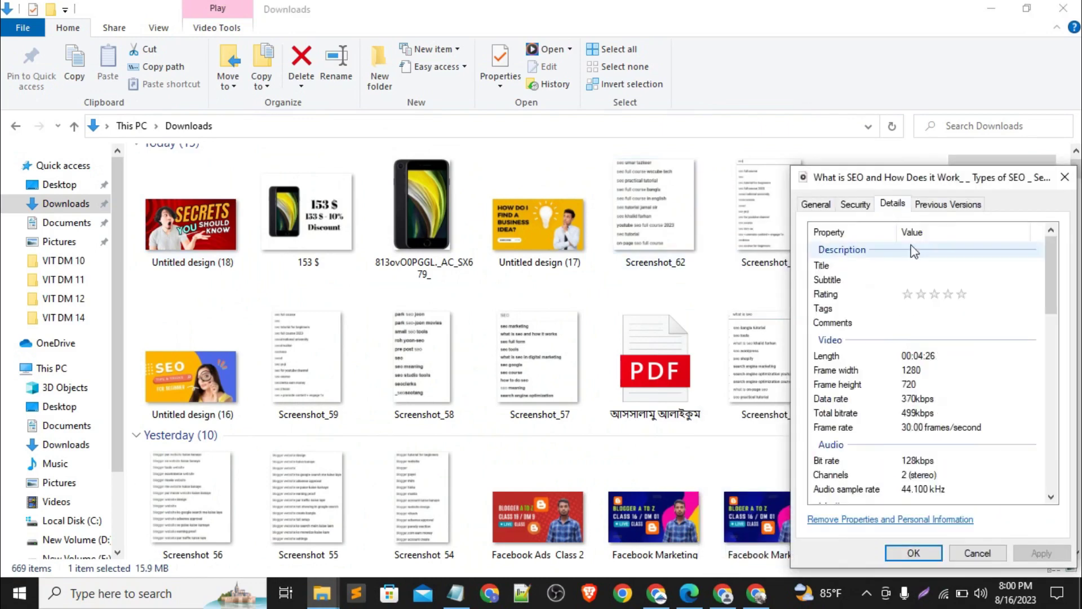
click(922, 266)
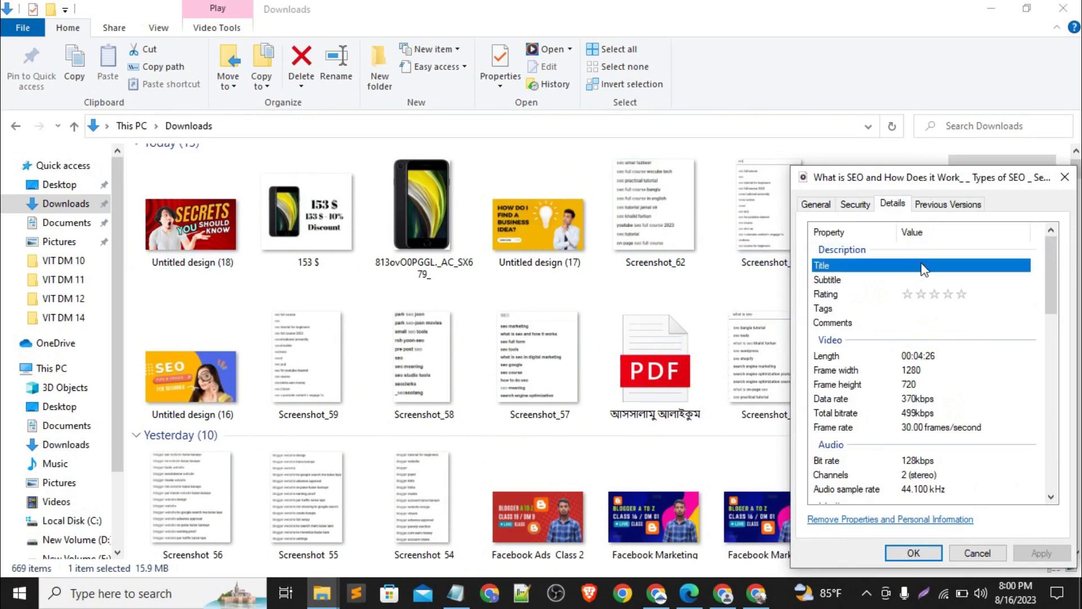
click(923, 266)
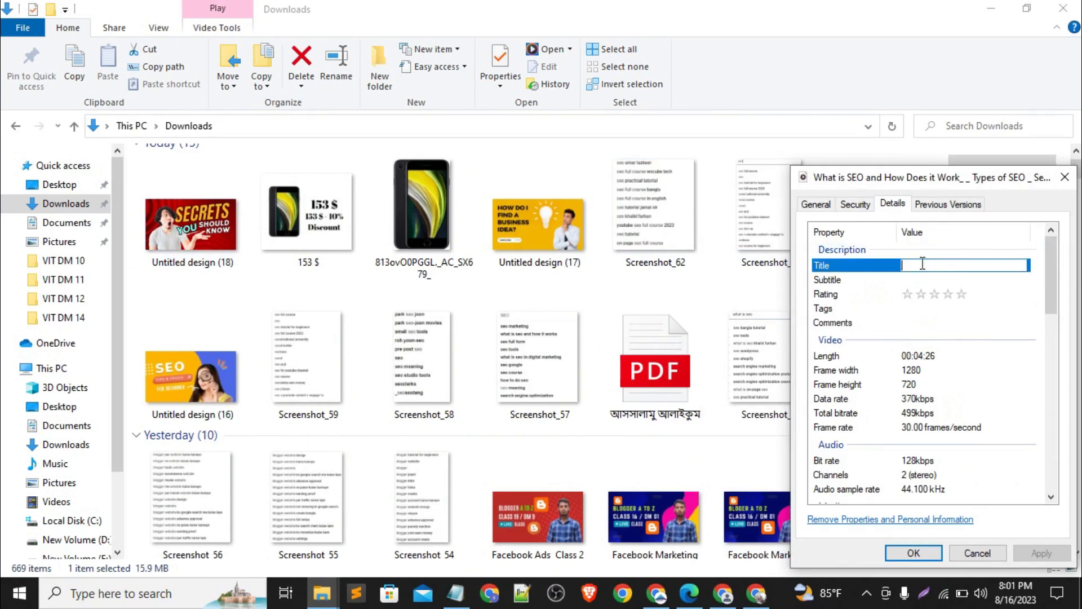
click(1065, 178)
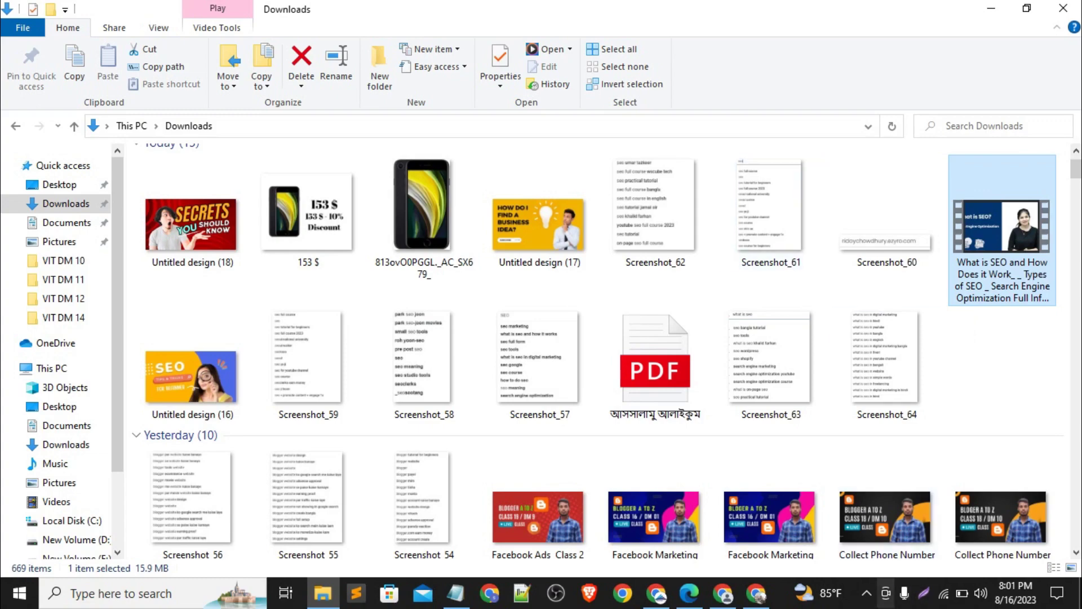
Return to Chrome and close the "SEO In 5 Minutes", "Full SEO Course", Bard and "Image to Text" pages, keeping the "what is seo" results open.
click(758, 594)
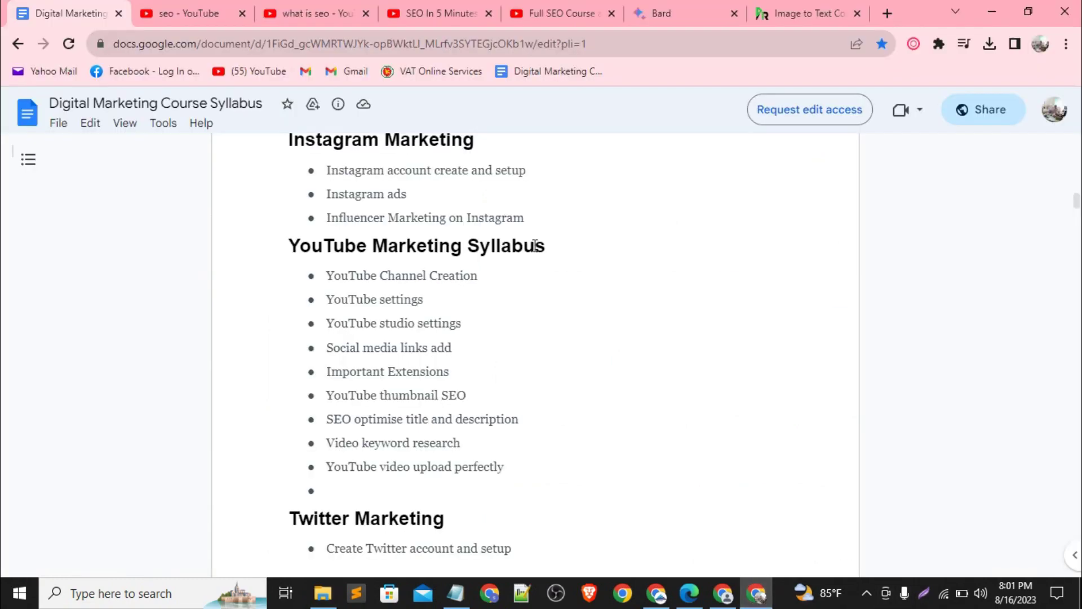
click(280, 7)
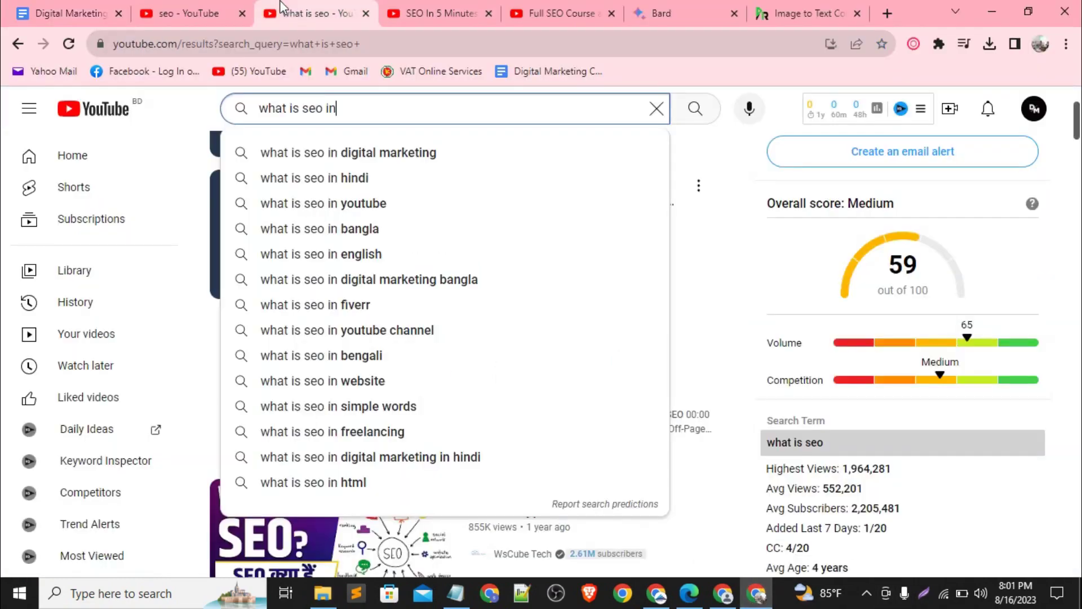
click(489, 13)
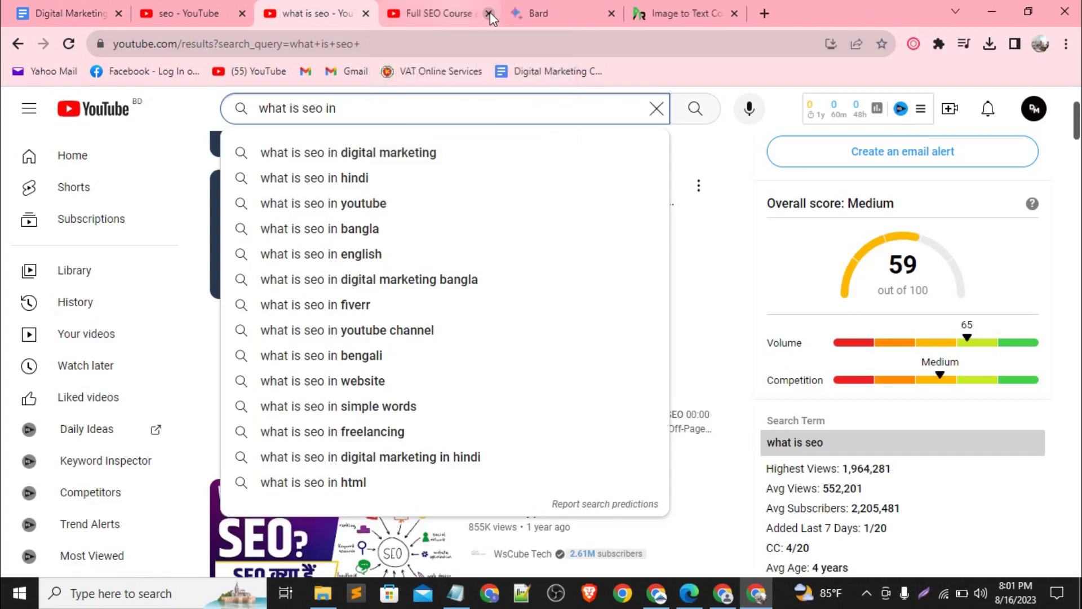
click(489, 13)
click(489, 12)
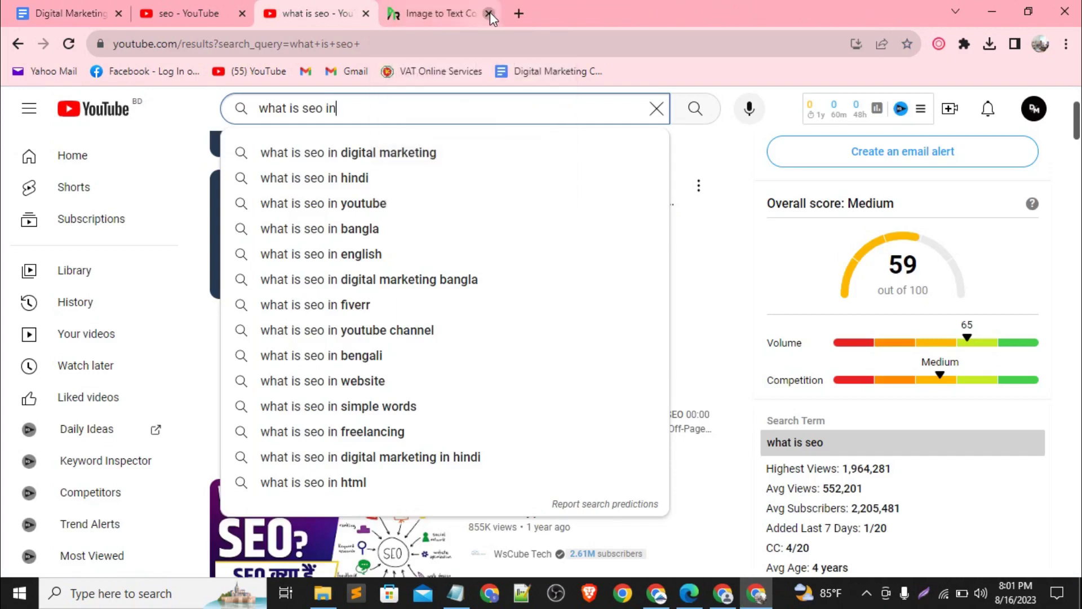
click(489, 13)
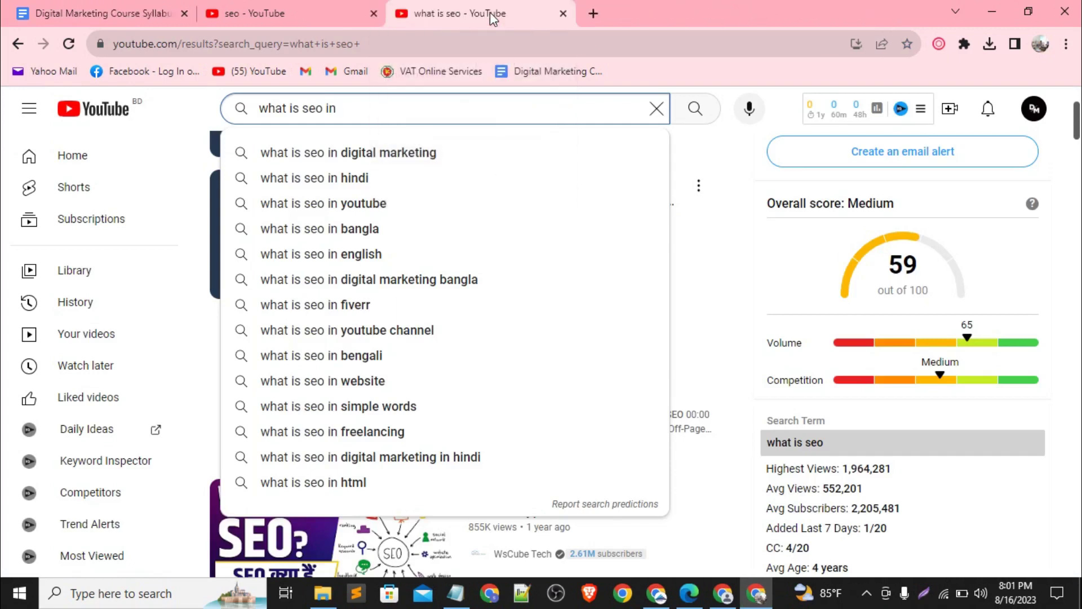
Upload the "What is SEO and How Does it Work" video from Downloads to the YouTube channel.
click(949, 113)
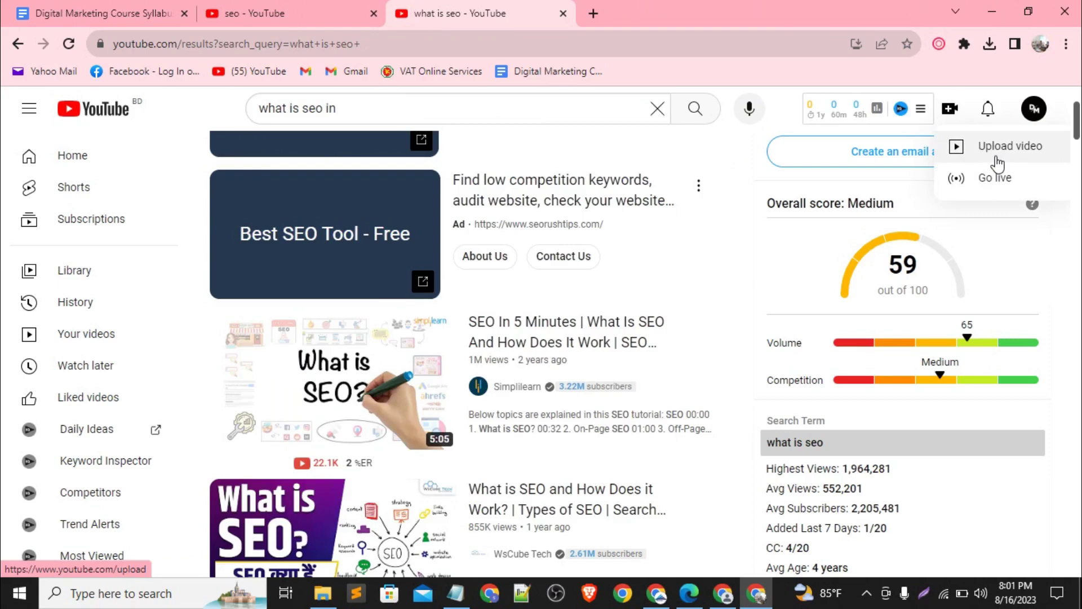
click(998, 163)
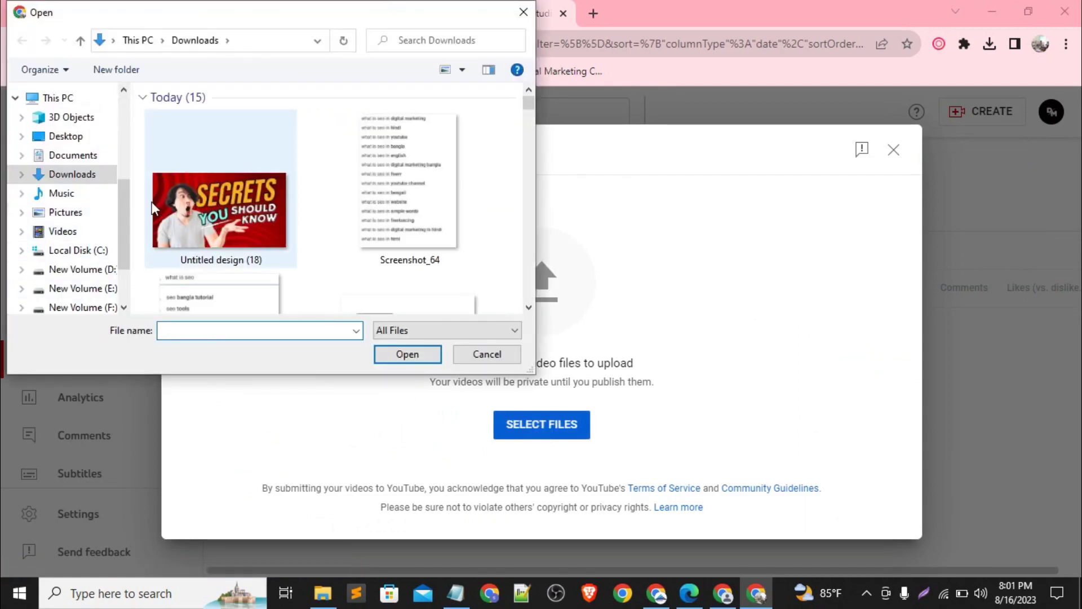
scroll(273, 233, down, 5)
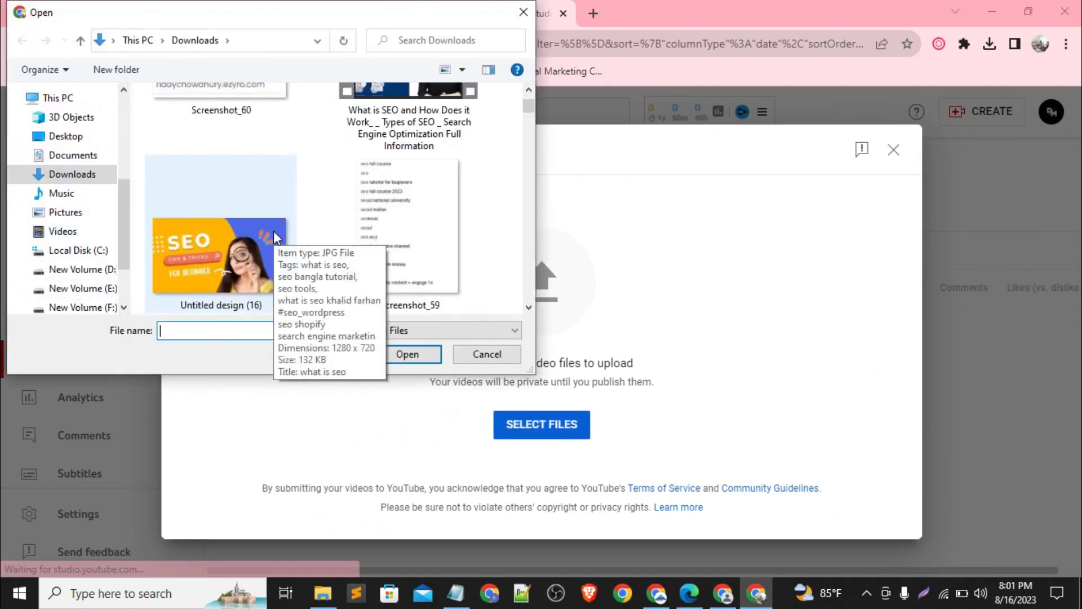
click(397, 139)
double_click(397, 140)
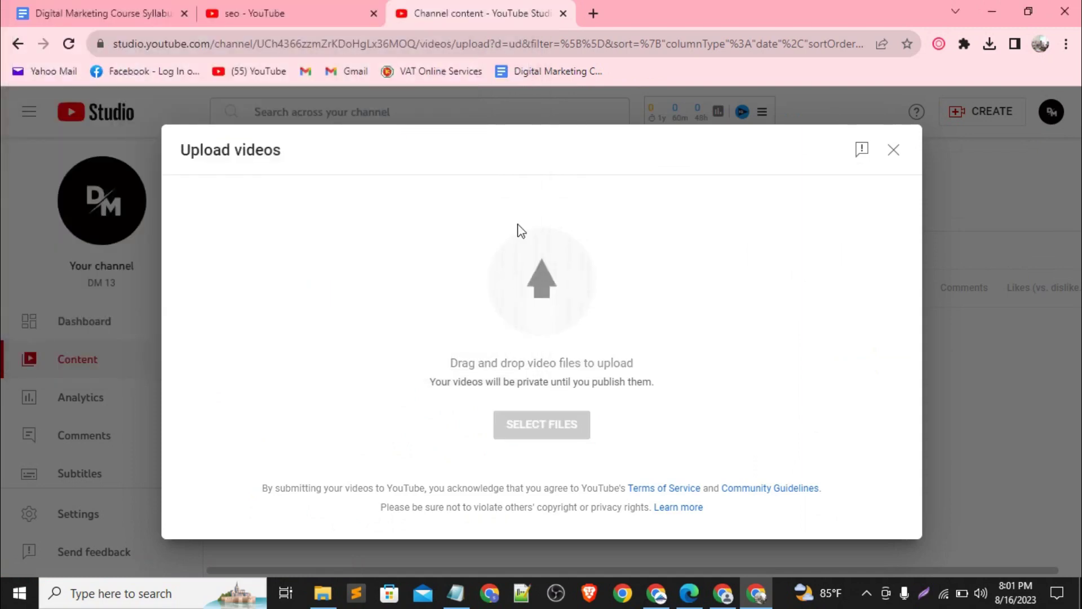
Replace the video title with "What is SEO and How Does it Work? | SEO In 5 Minutes | 2023 #SEO" copied from Notepad.
click(288, 315)
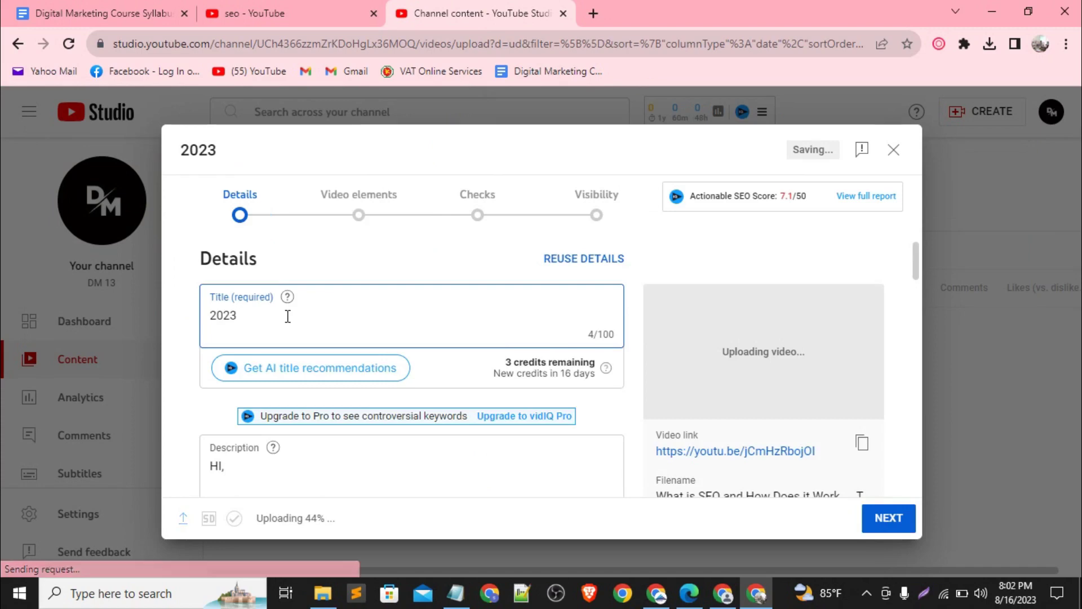
key(BackSpace)
key(BackSpace)
key(BackSpace)
key(BackSpace)
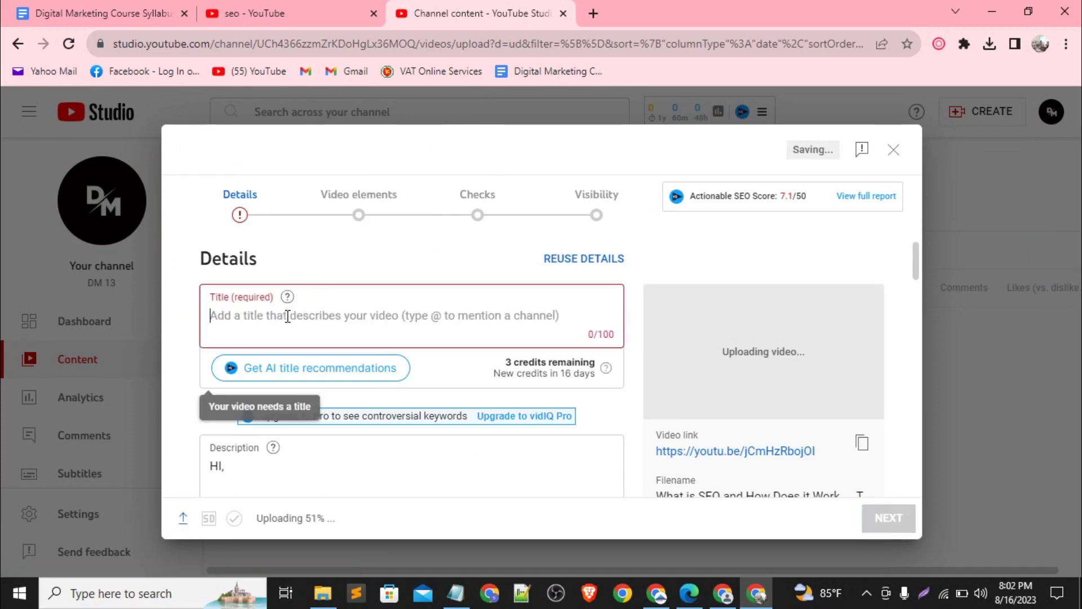
click(455, 593)
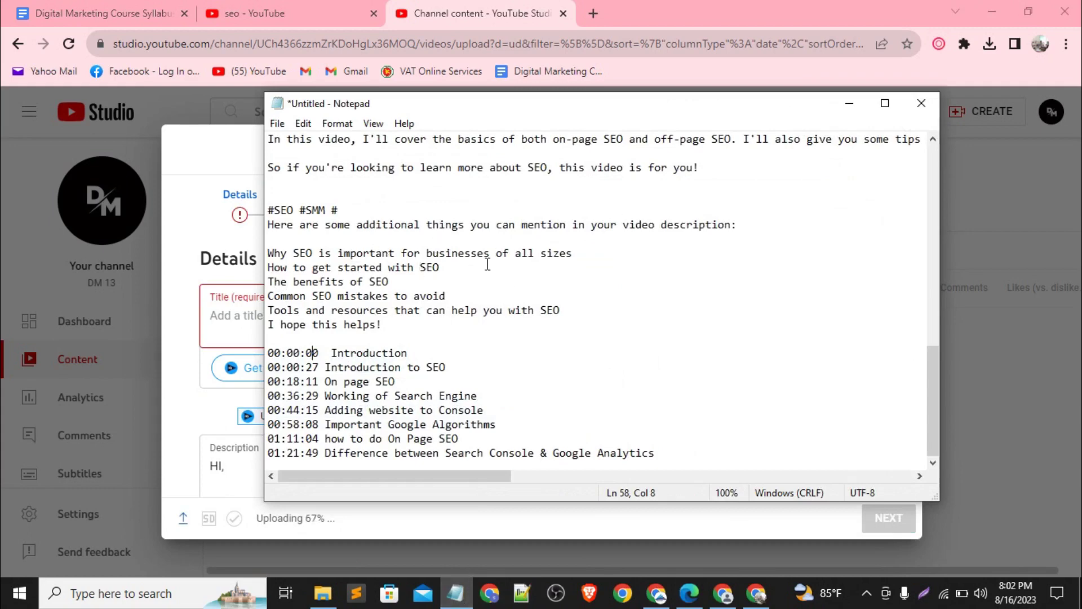
scroll(440, 312, up, 8)
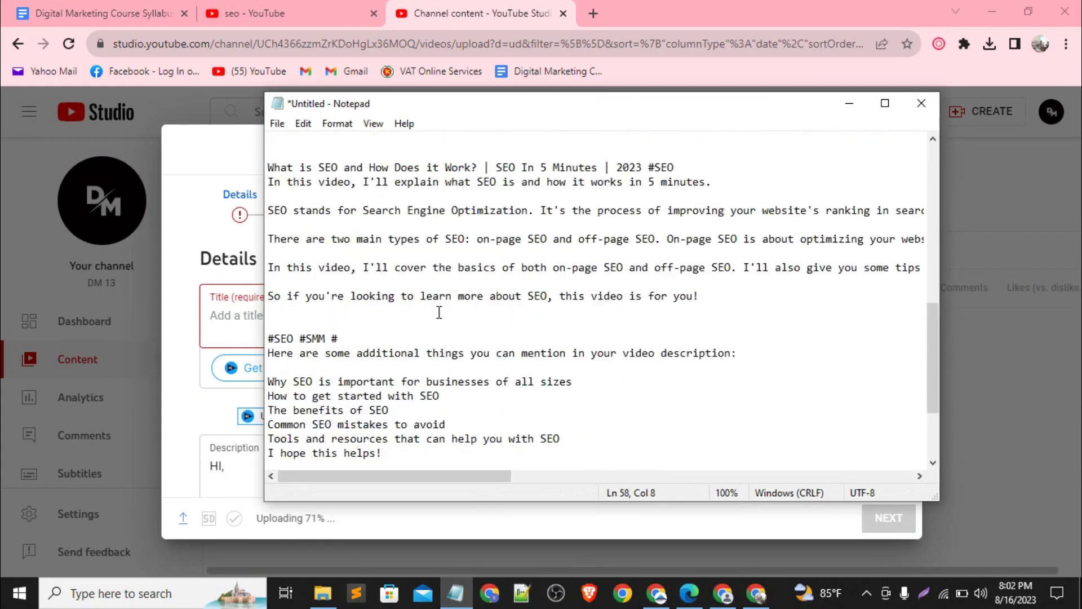
drag(678, 310, 272, 320)
key(ctrl+c)
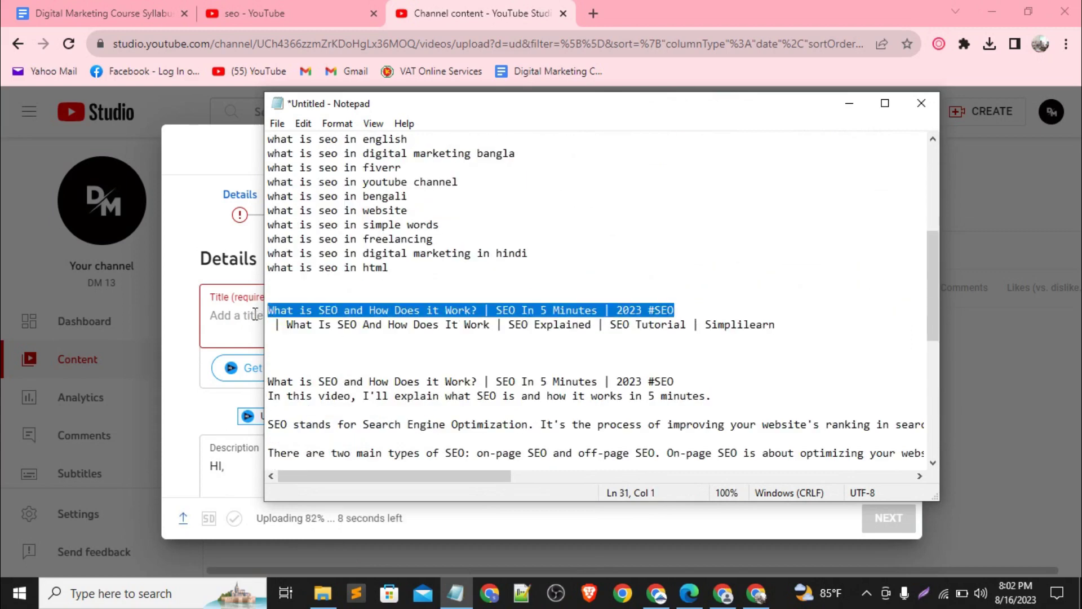
click(241, 327)
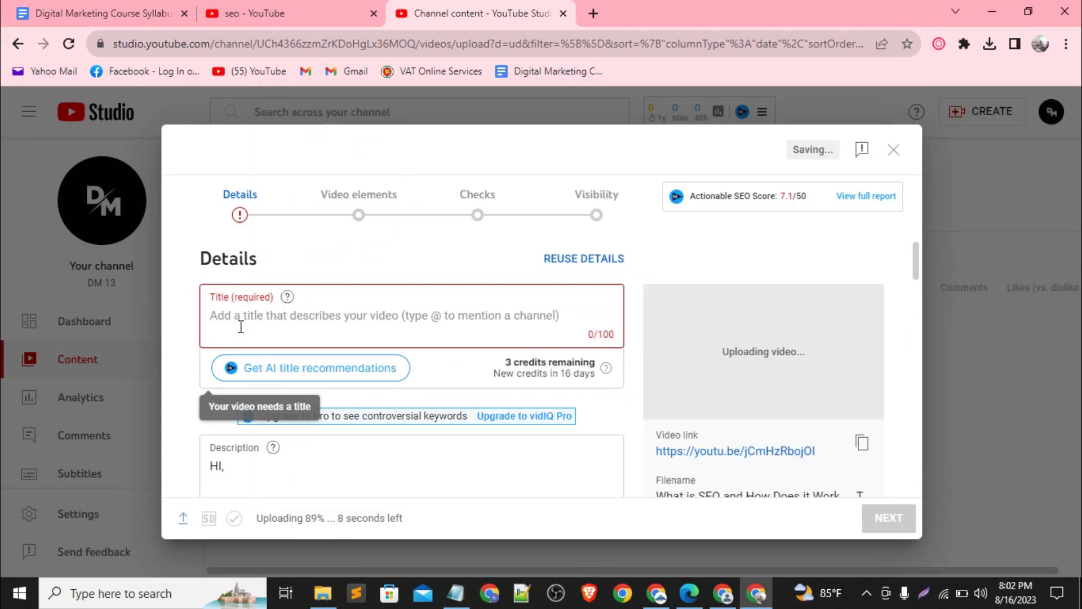
key(ctrl+v)
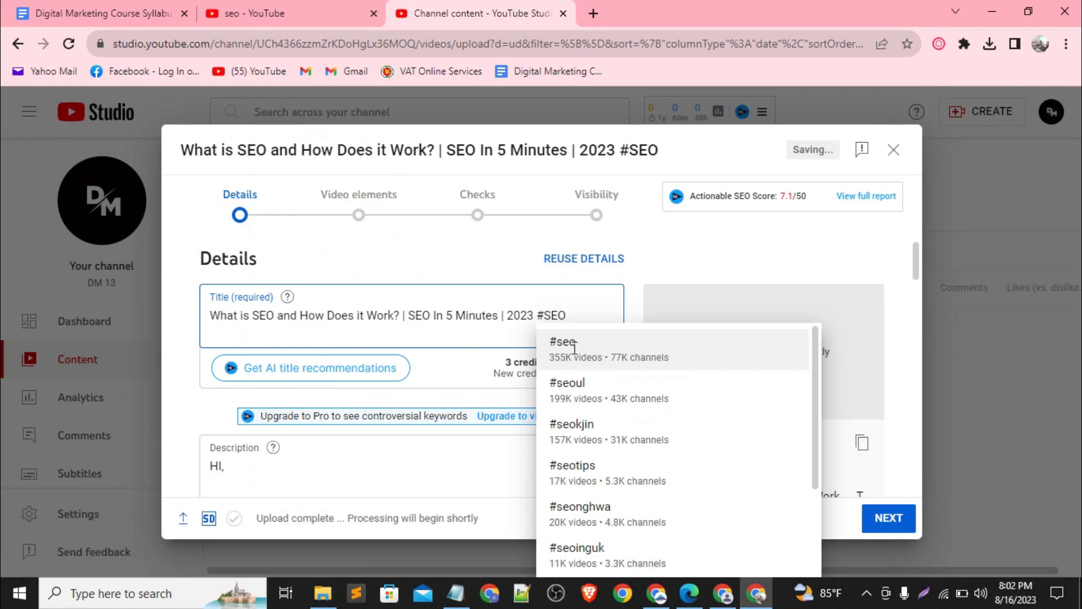
Copy the prepared description text, down to the 01:21:49 time stamp, from the Notepad file and return to YouTube Studio.
click(349, 475)
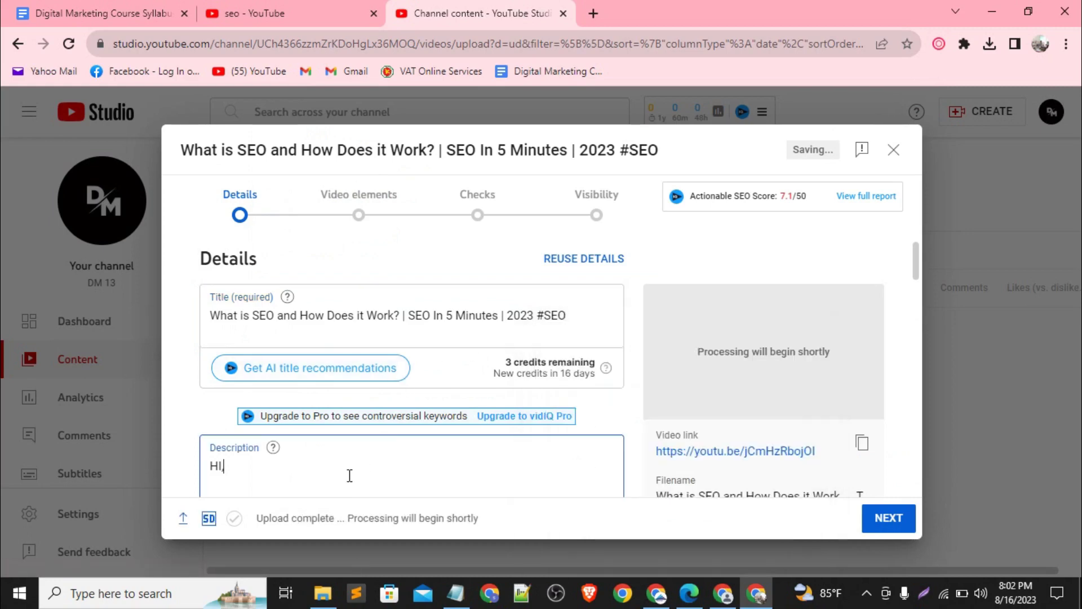
click(455, 592)
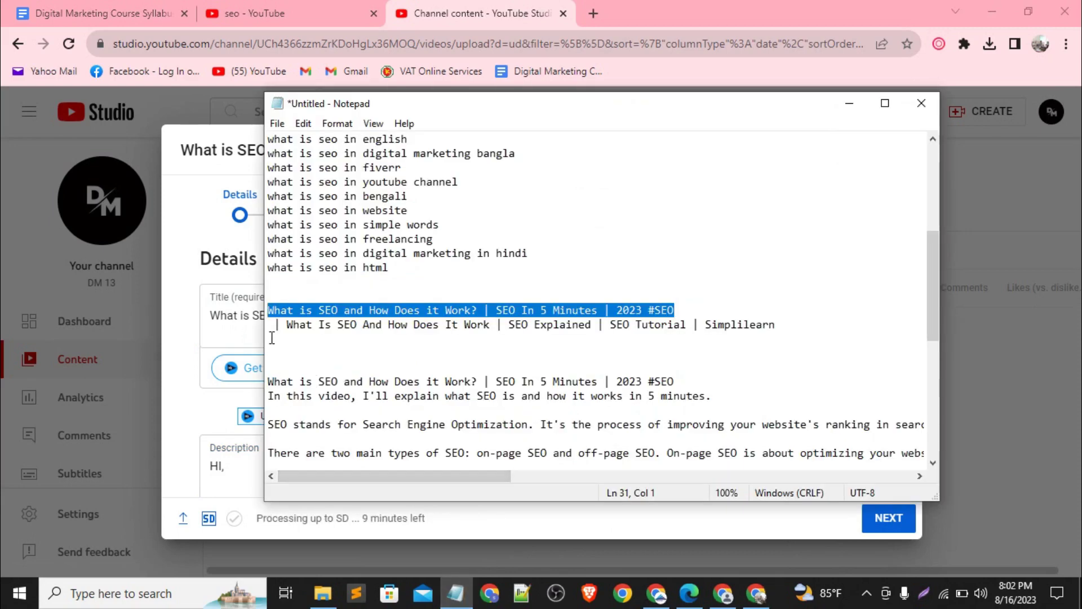
drag(269, 310, 668, 465)
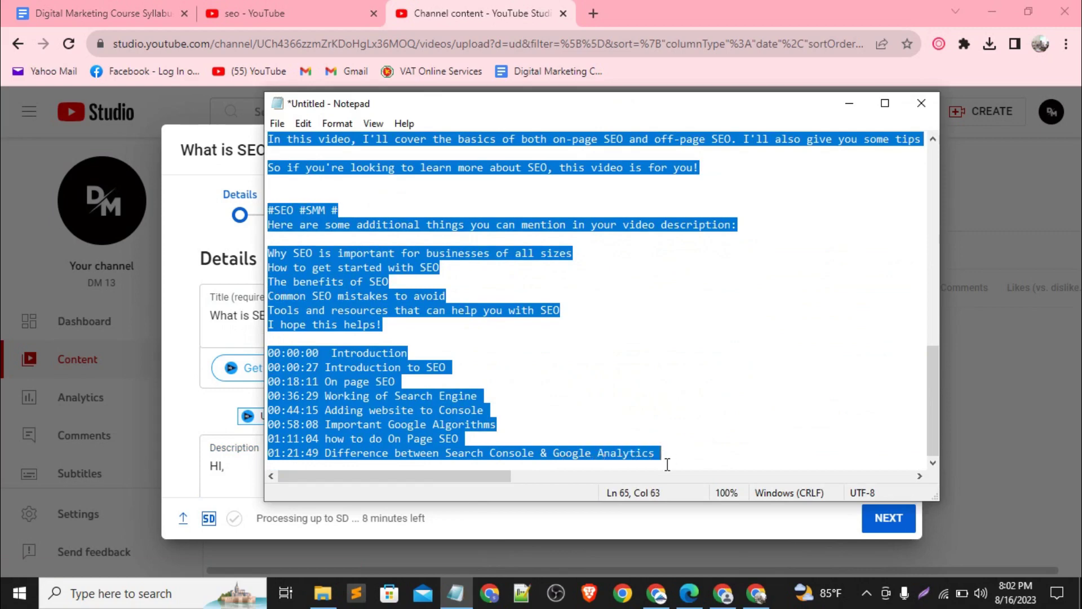
click(656, 595)
click(656, 597)
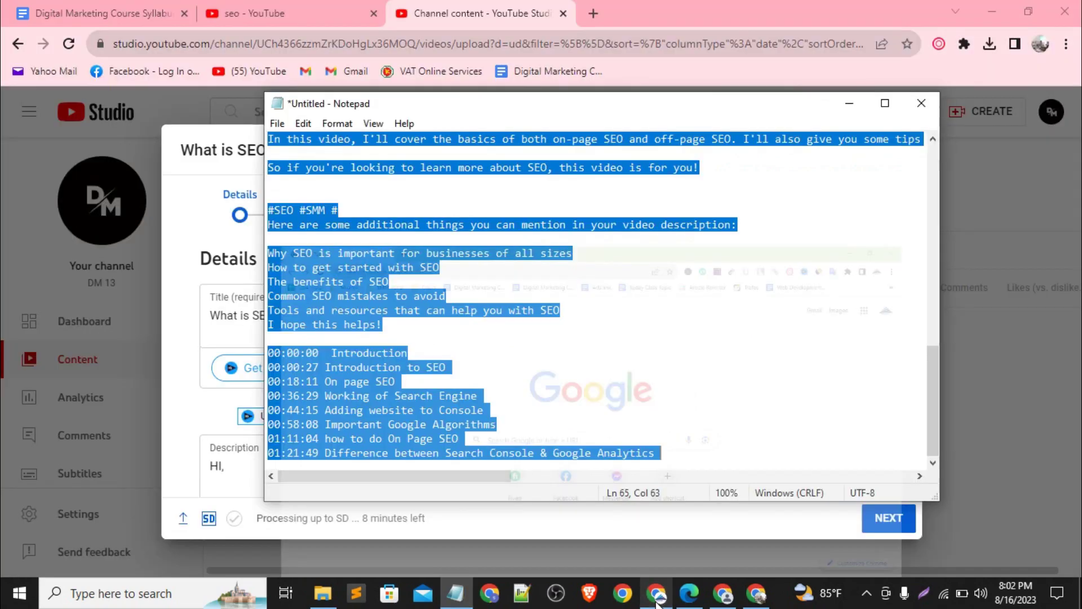
click(757, 600)
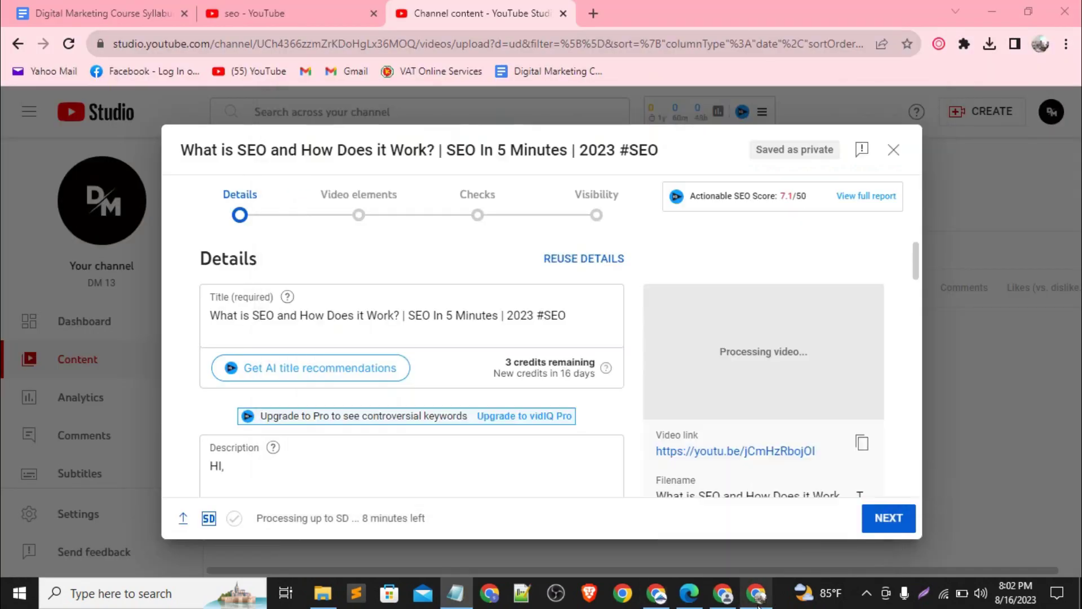
Replace the video's existing description with the copied text and check the filled-in details.
scroll(420, 459, down, 2)
scroll(420, 465, down, 1)
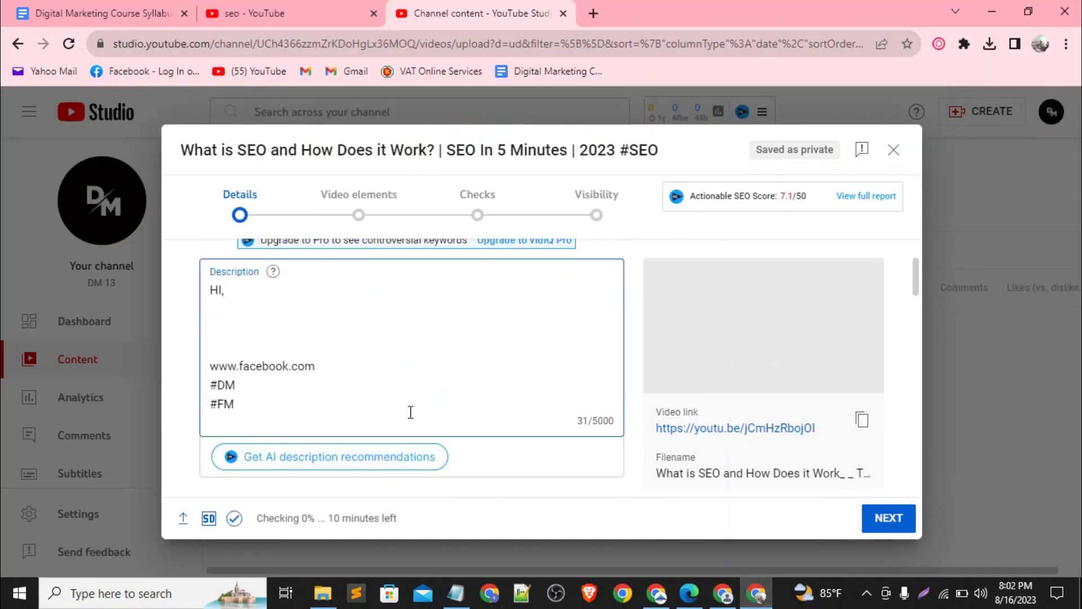
click(396, 404)
key(ctrl+a)
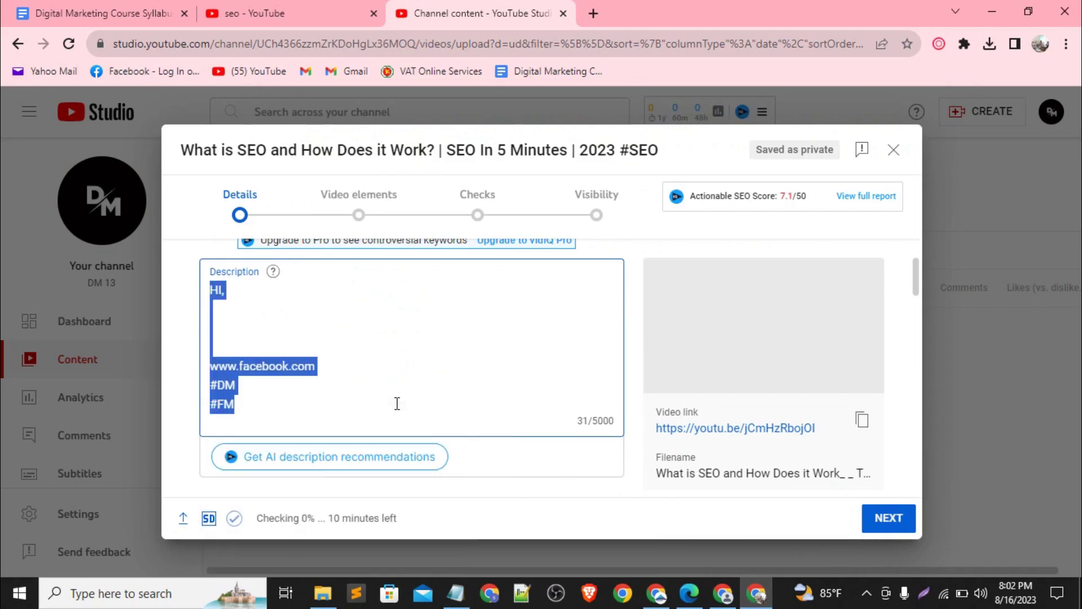
key(BackSpace)
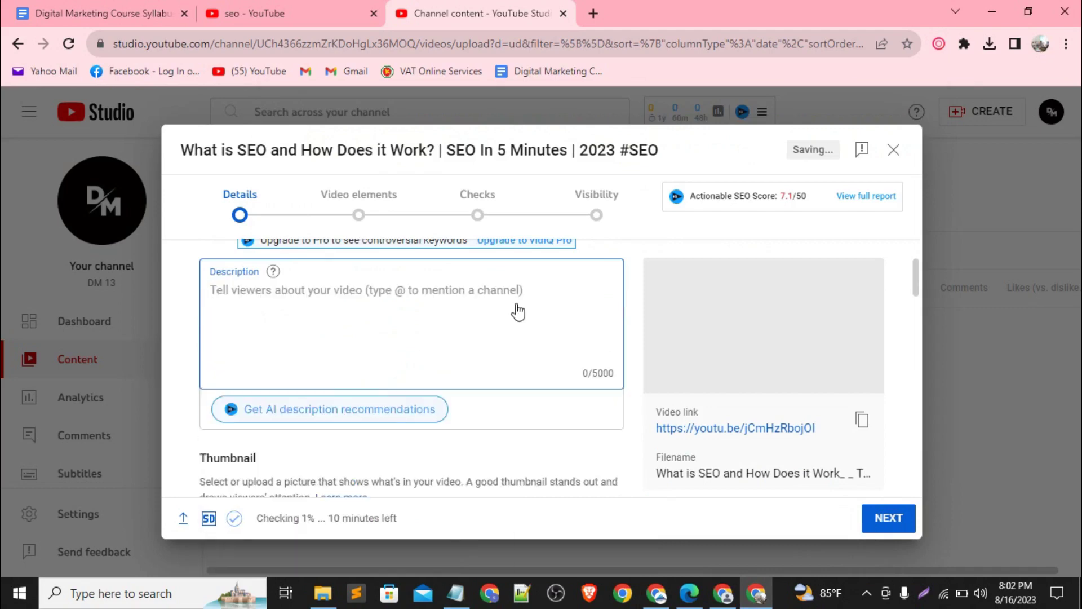
key(ctrl+v)
scroll(541, 386, down, 3)
scroll(542, 386, down, 10)
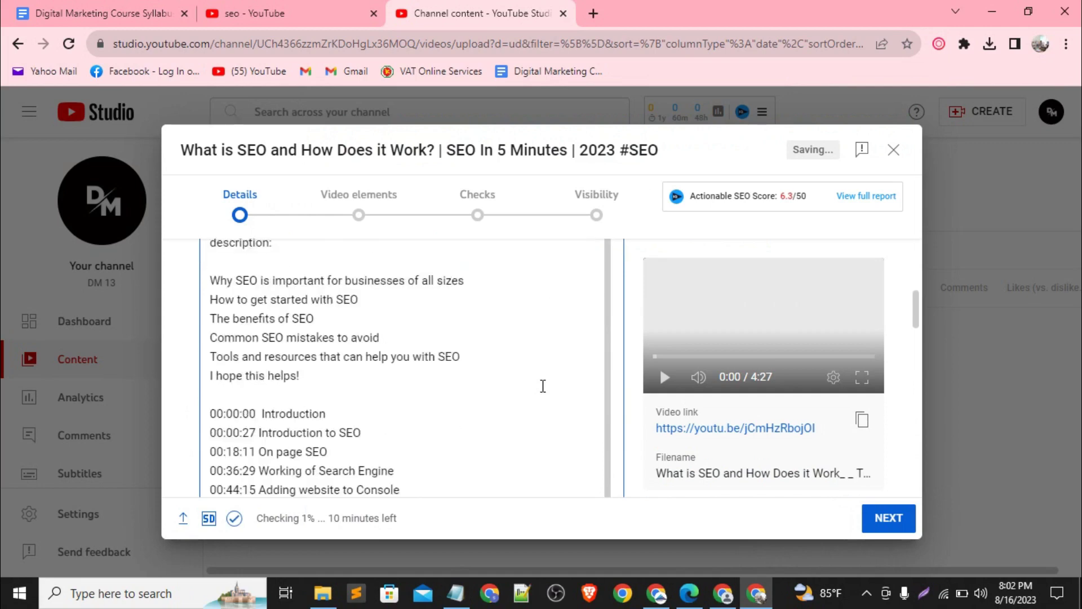
scroll(542, 388, down, 5)
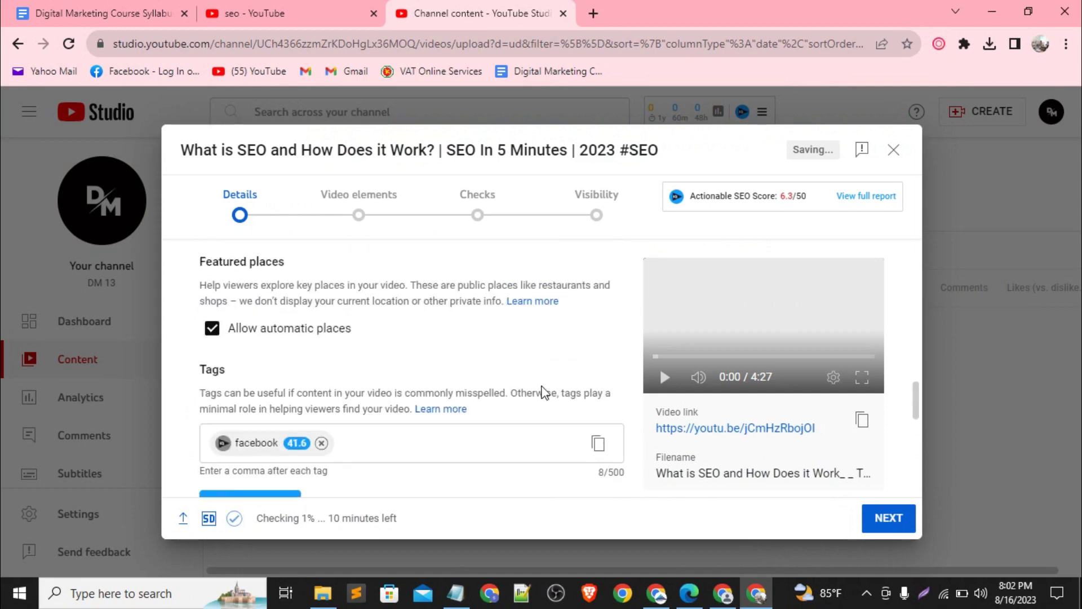
scroll(736, 357, up, 3)
scroll(736, 357, up, 10)
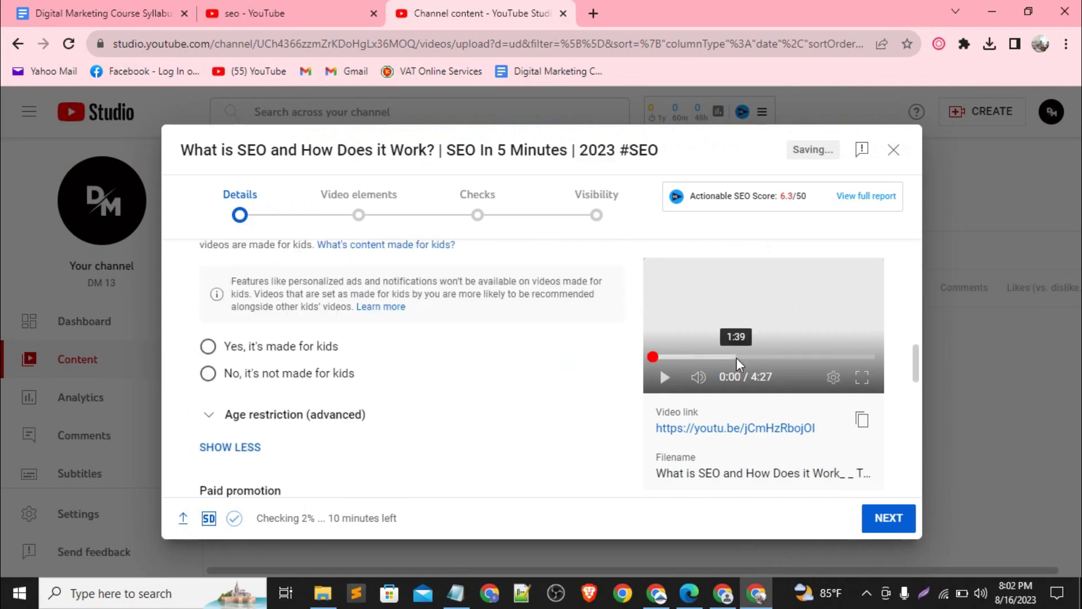
scroll(736, 357, up, 2)
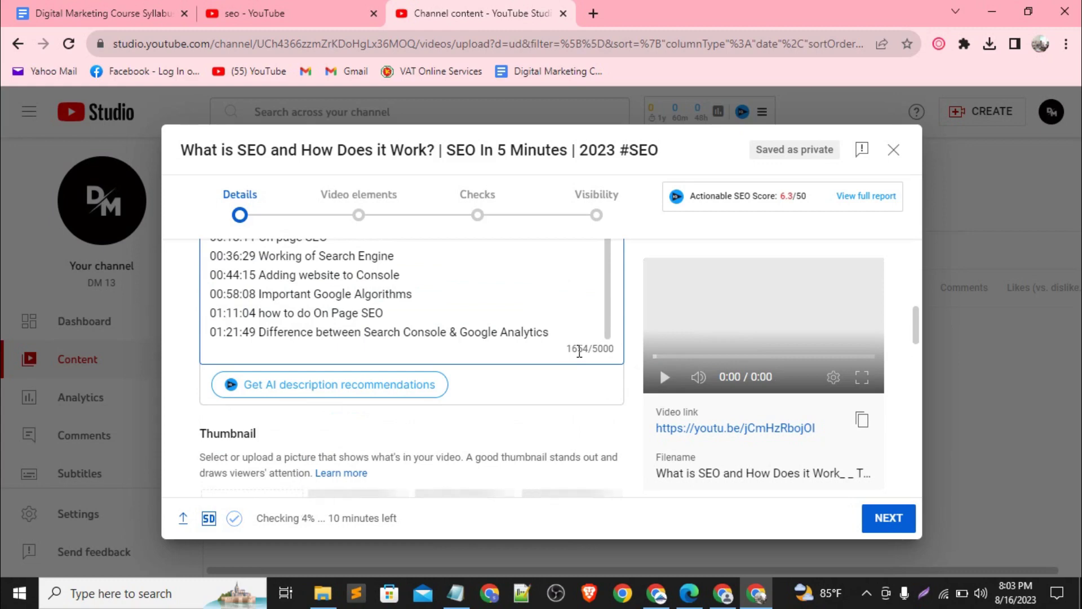
Try to upload a custom thumbnail for the video, then dismiss the phone verification request.
scroll(581, 355, down, 1)
scroll(581, 357, down, 2)
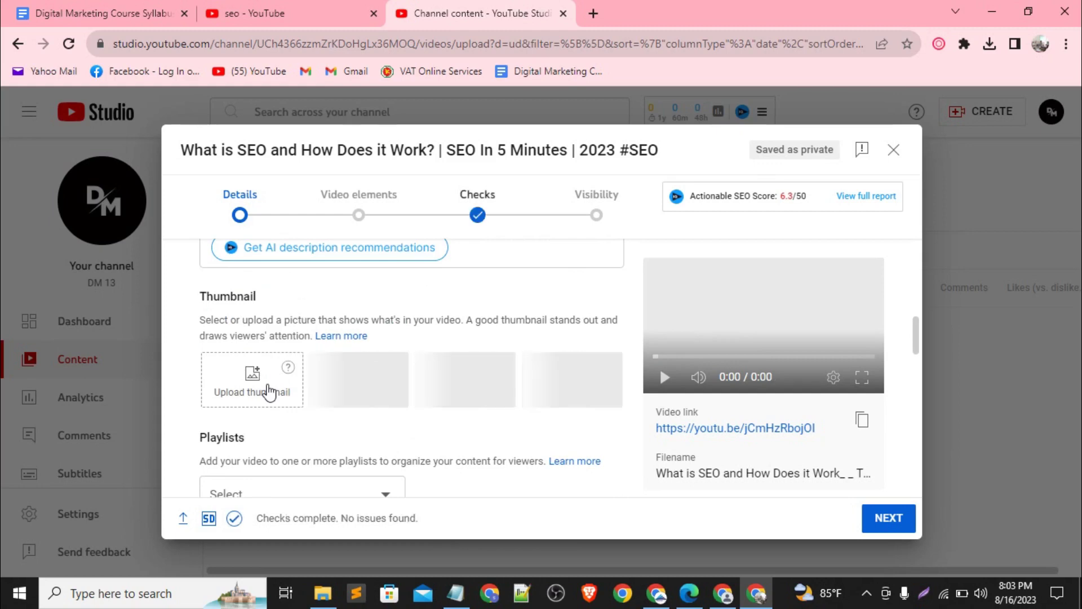
click(270, 390)
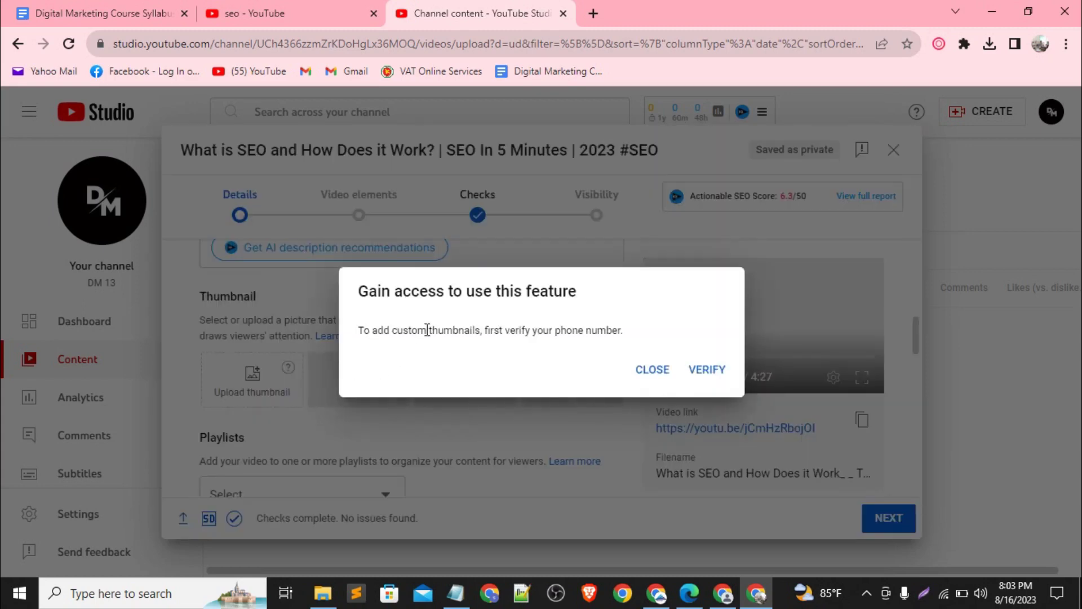
triple_click(580, 335)
click(580, 335)
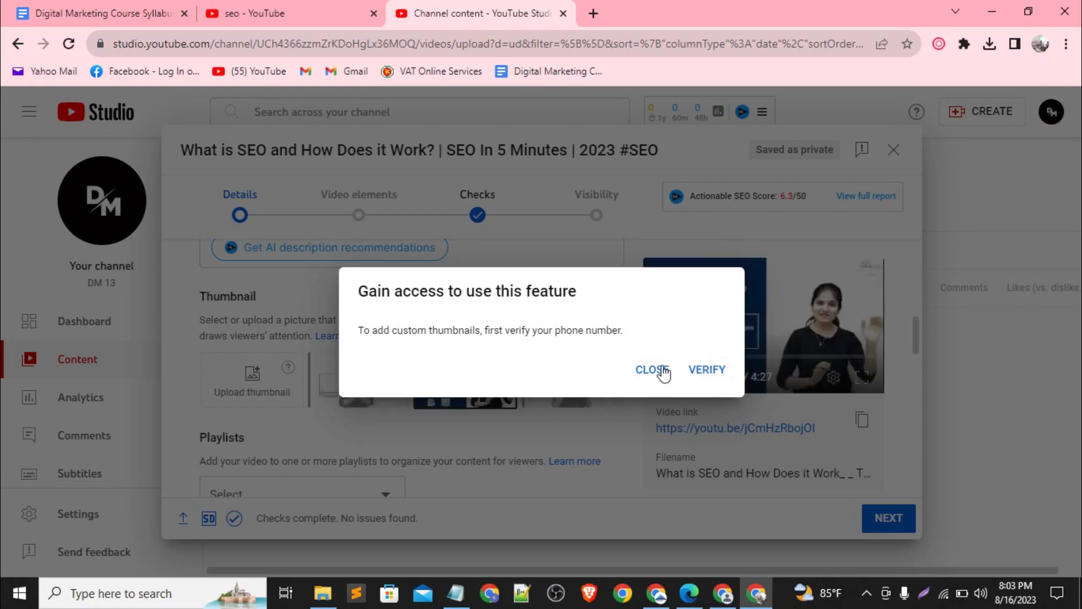
click(662, 371)
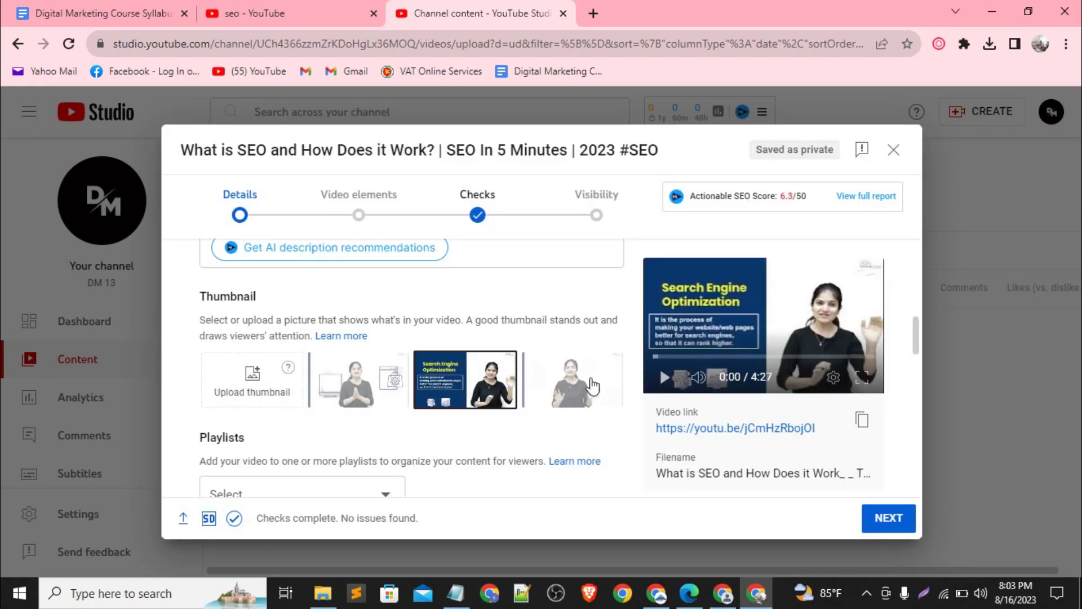
Open the playlist selection for the uploaded video.
scroll(484, 376, down, 3)
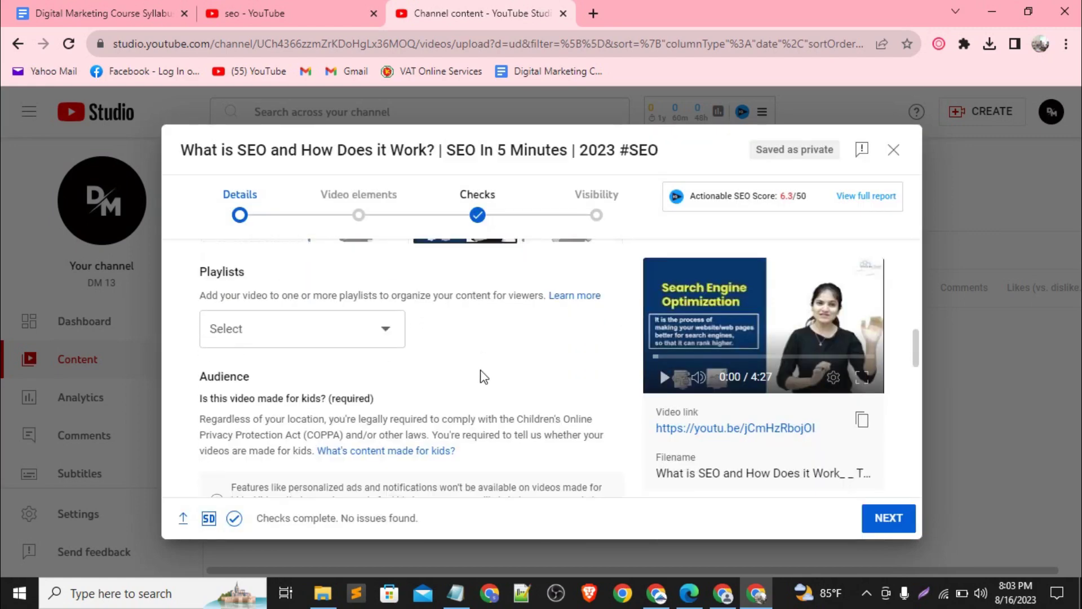
click(387, 328)
Look through the "seo" search results on YouTube for examples of playlists.
click(289, 13)
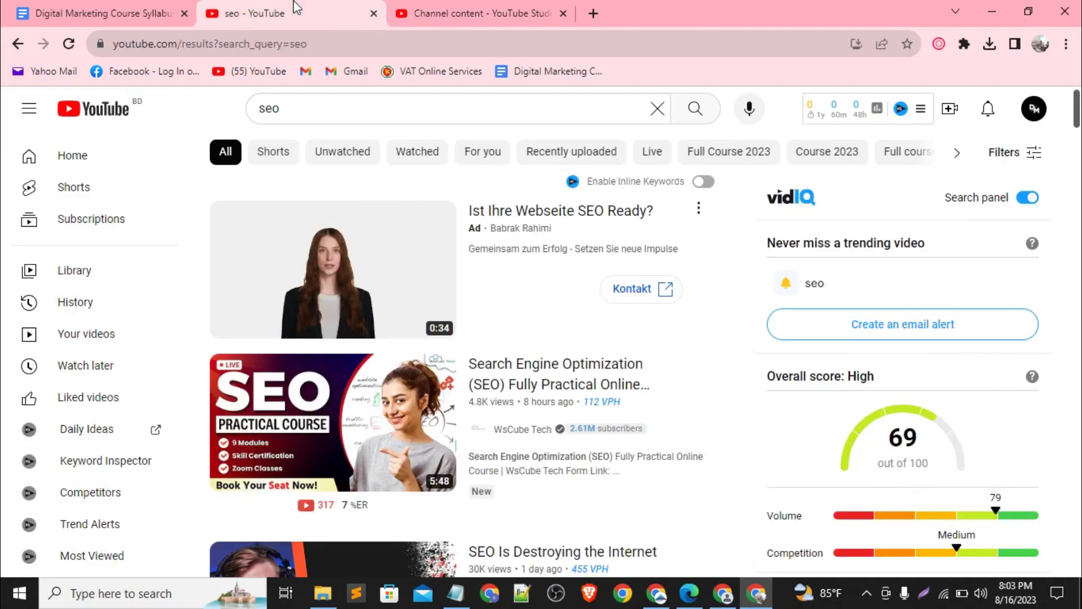
scroll(507, 261, down, 4)
scroll(506, 263, down, 15)
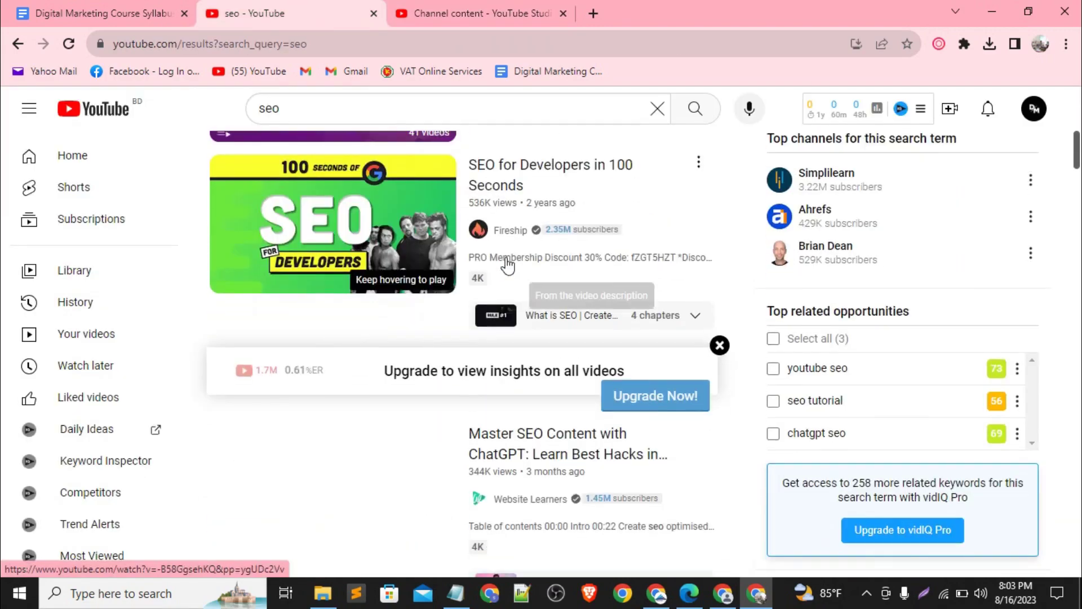
scroll(505, 259, down, 5)
scroll(506, 257, up, 15)
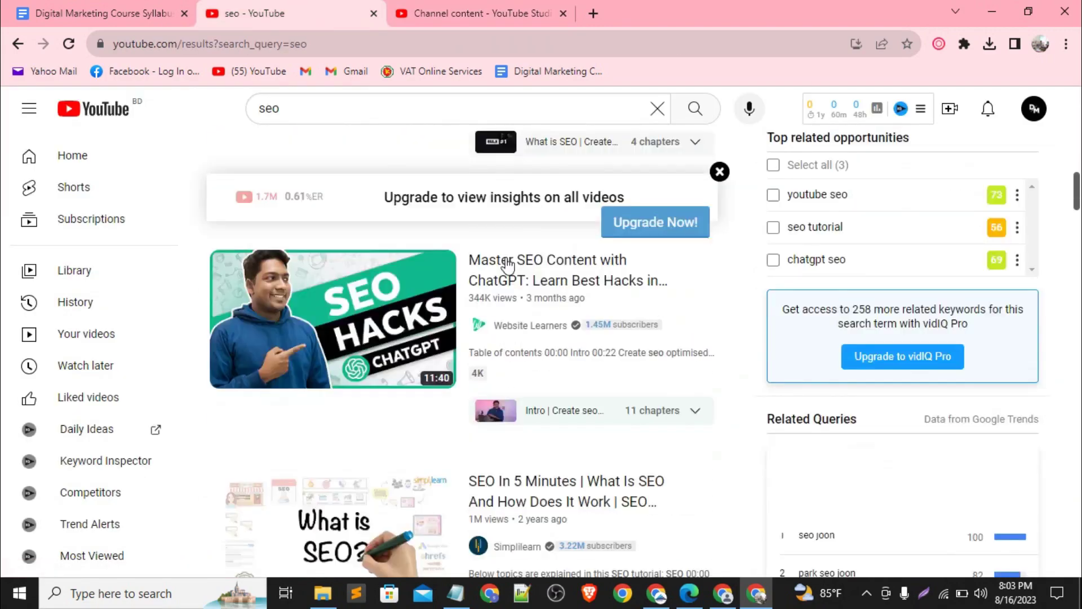
Search YouTube for "seo full course in hindi" and examine how playlists are presented in the results.
click(402, 106)
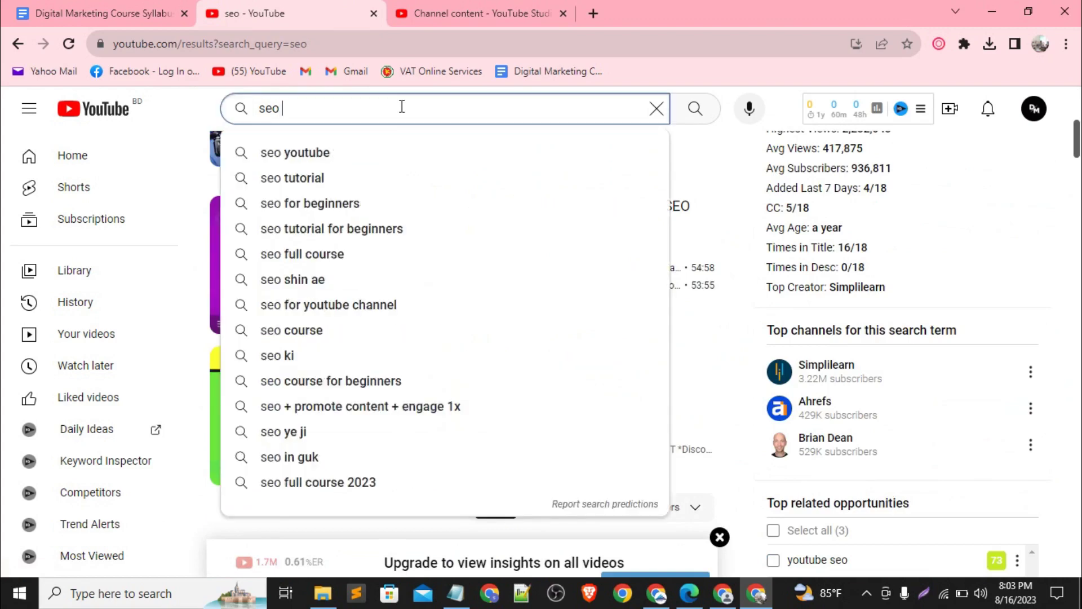
key(BackSpace)
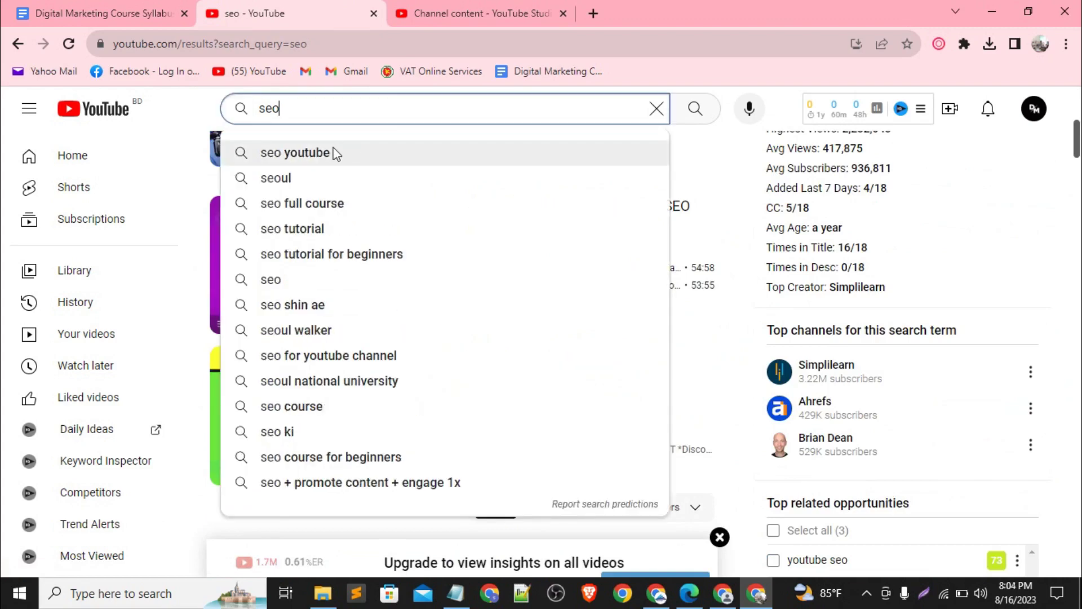
text(fi)
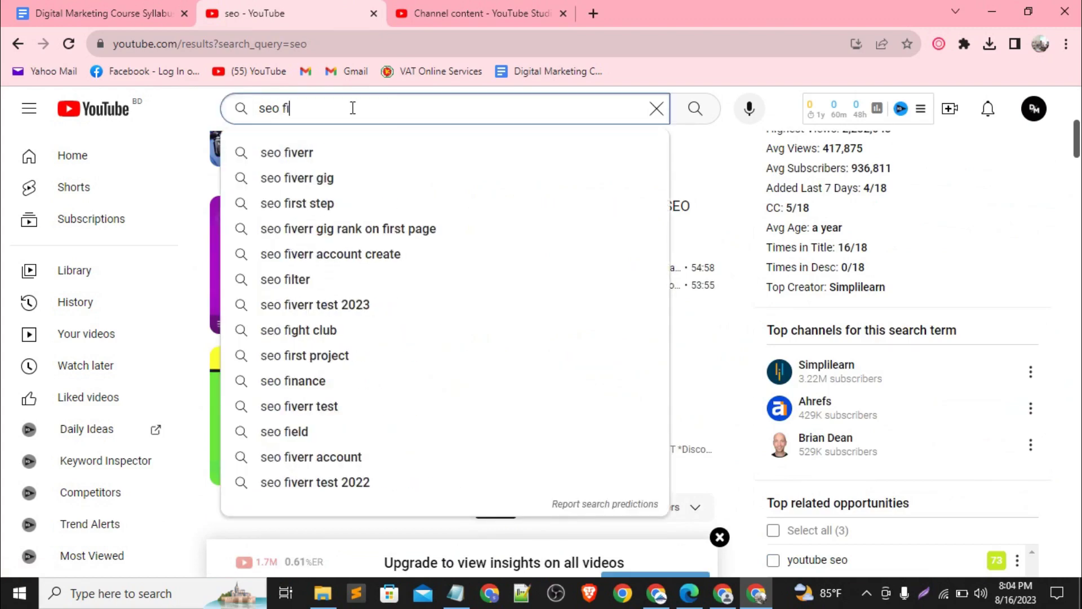
key(BackSpace)
text(ull)
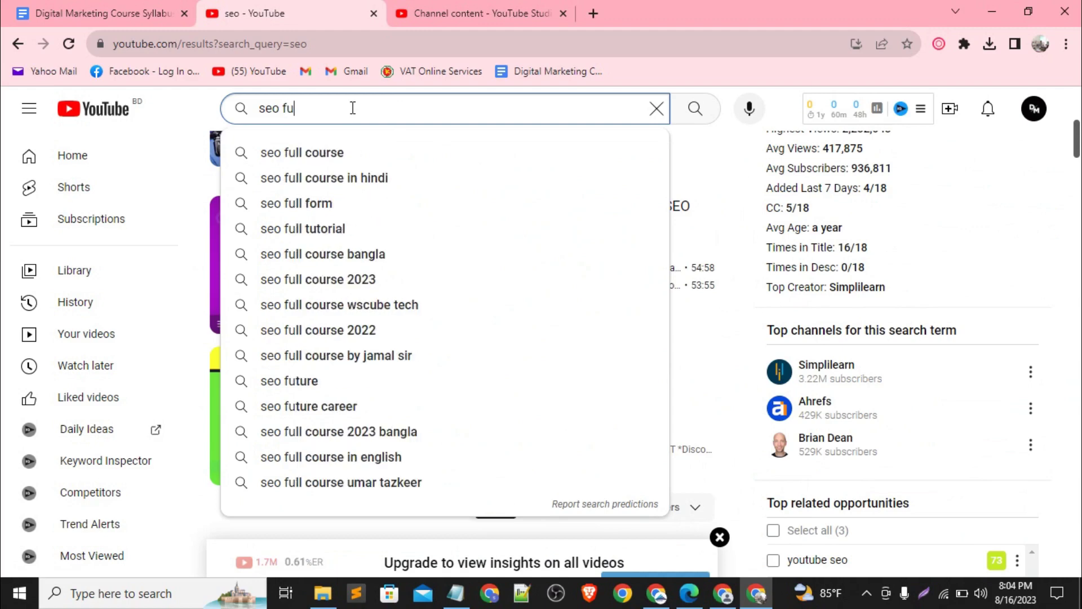
click(332, 176)
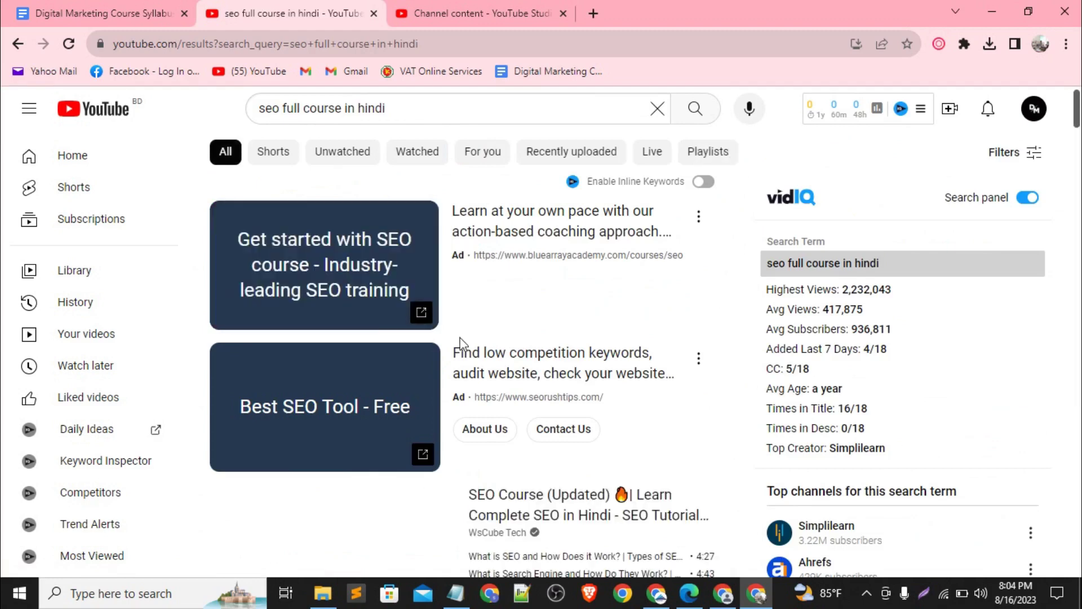
scroll(461, 343, down, 5)
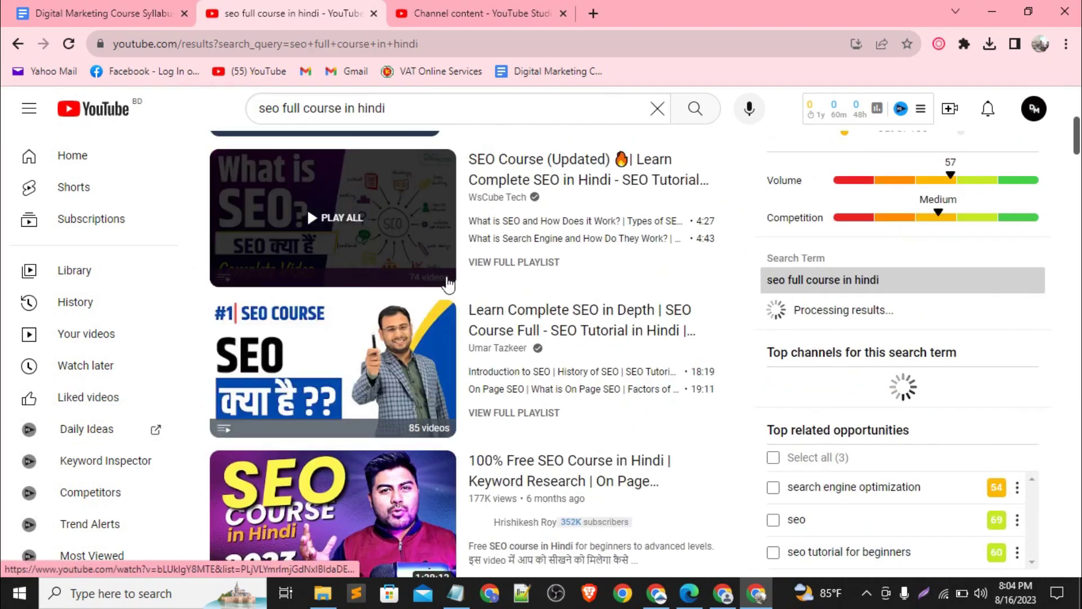
scroll(448, 285, down, 1)
scroll(462, 286, down, 7)
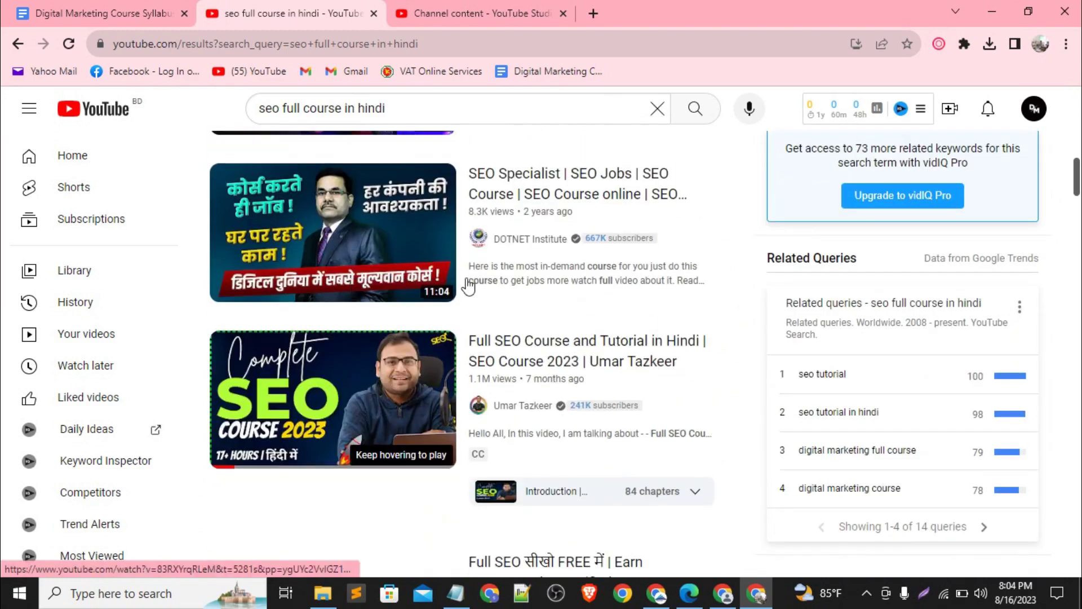
scroll(467, 286, down, 4)
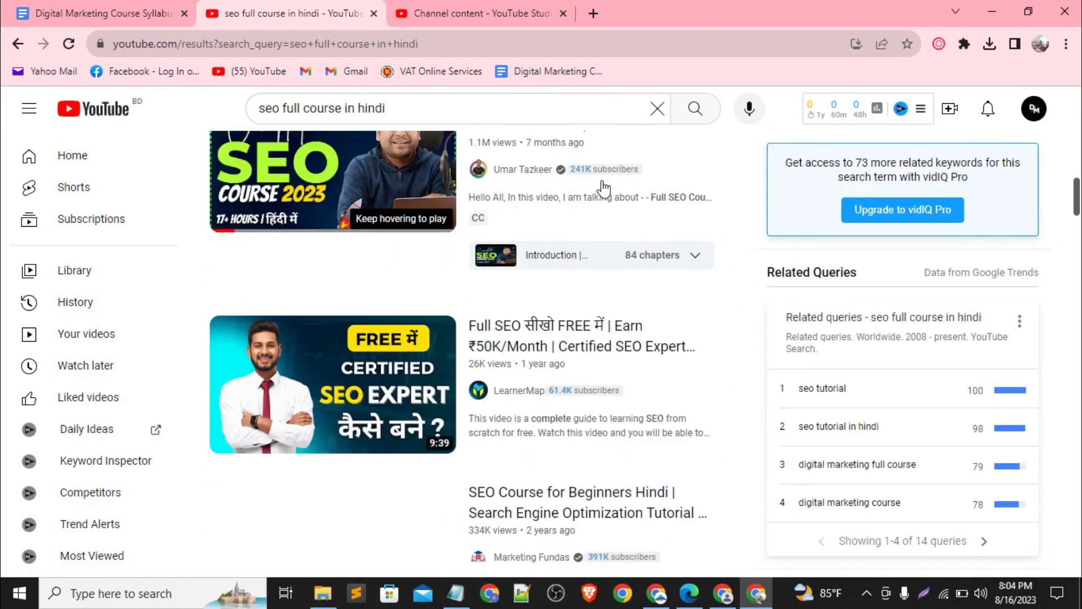
Create a new public playlist titled "SEO" without a description and assign the uploaded video to it.
click(495, 8)
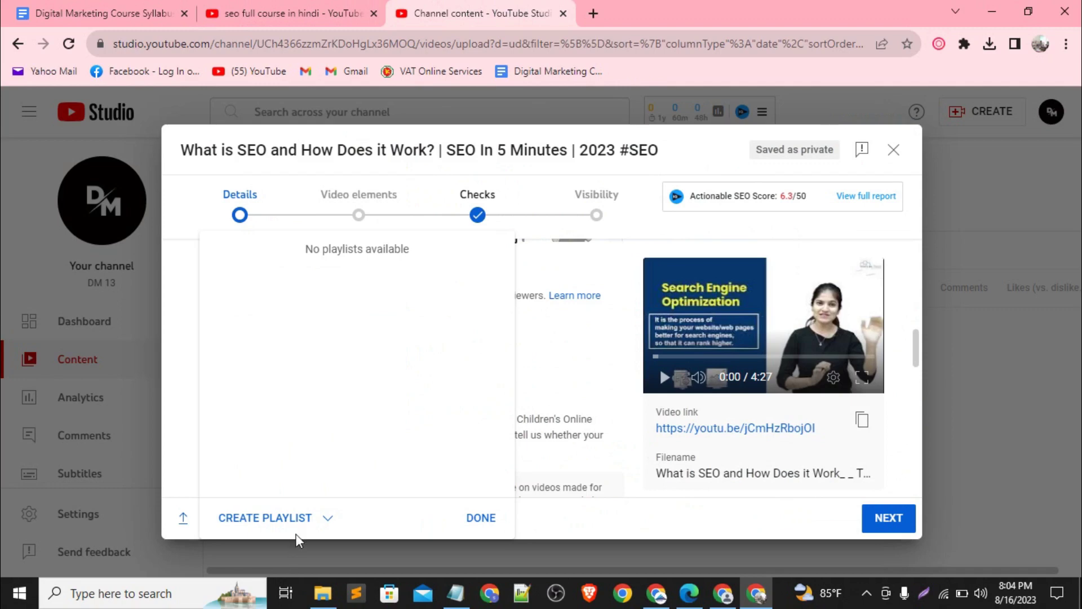
click(319, 517)
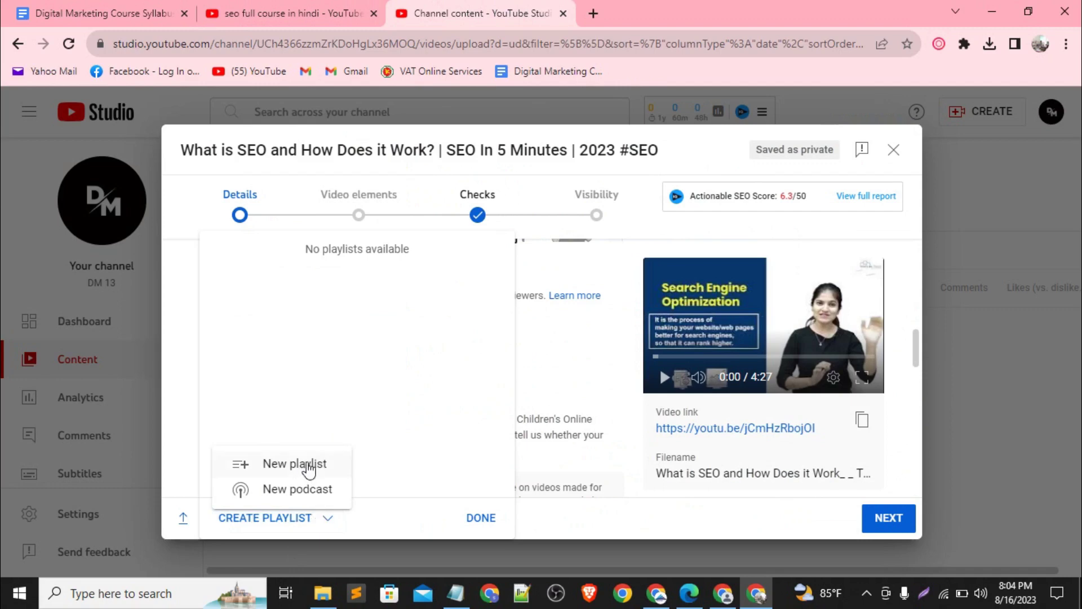
click(308, 466)
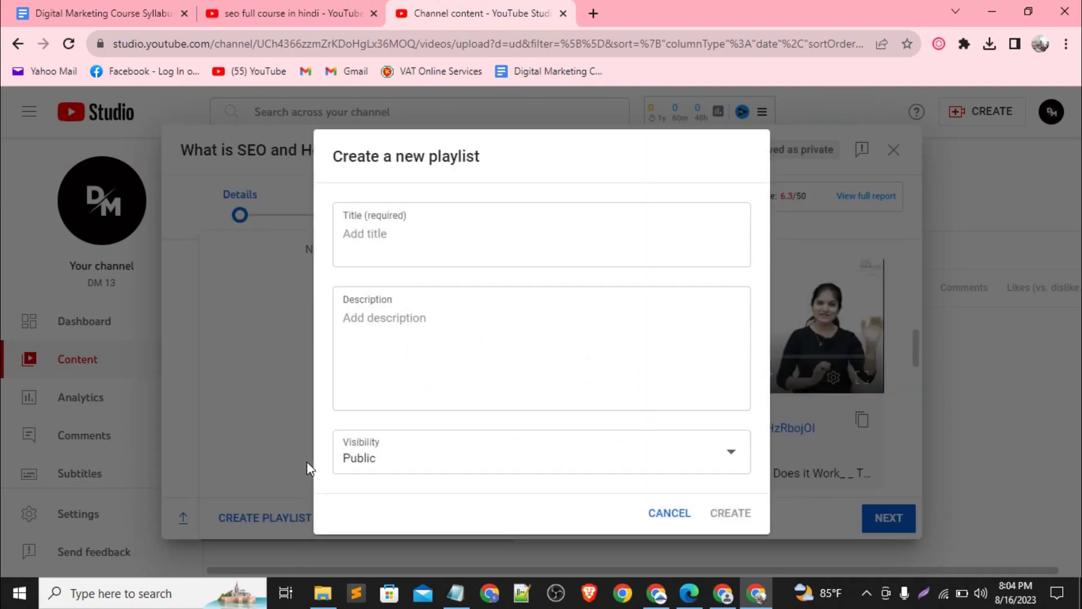
click(448, 240)
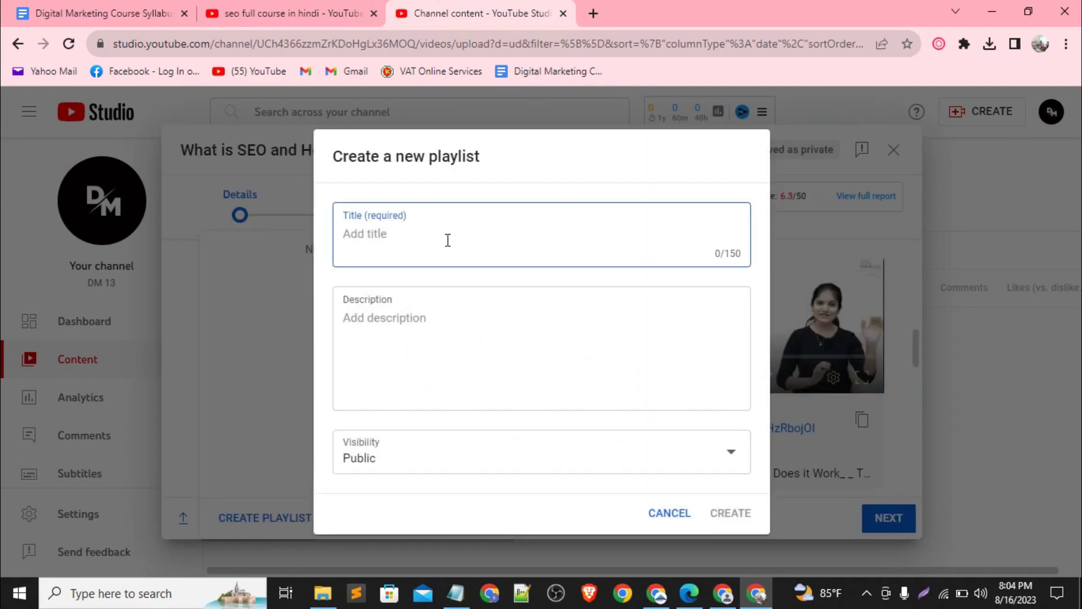
text(SEO)
click(459, 323)
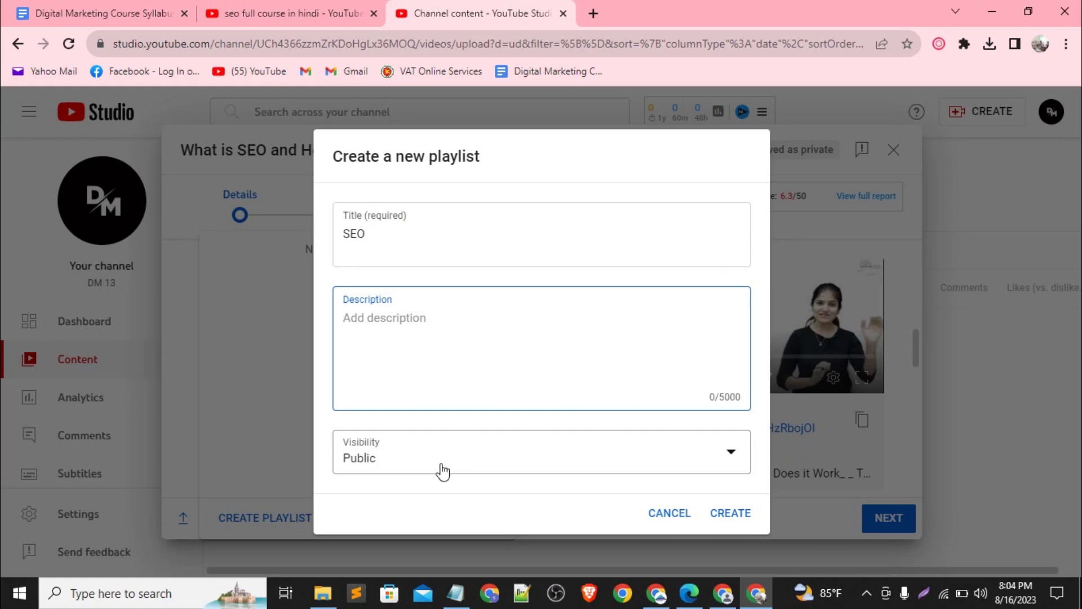
click(718, 515)
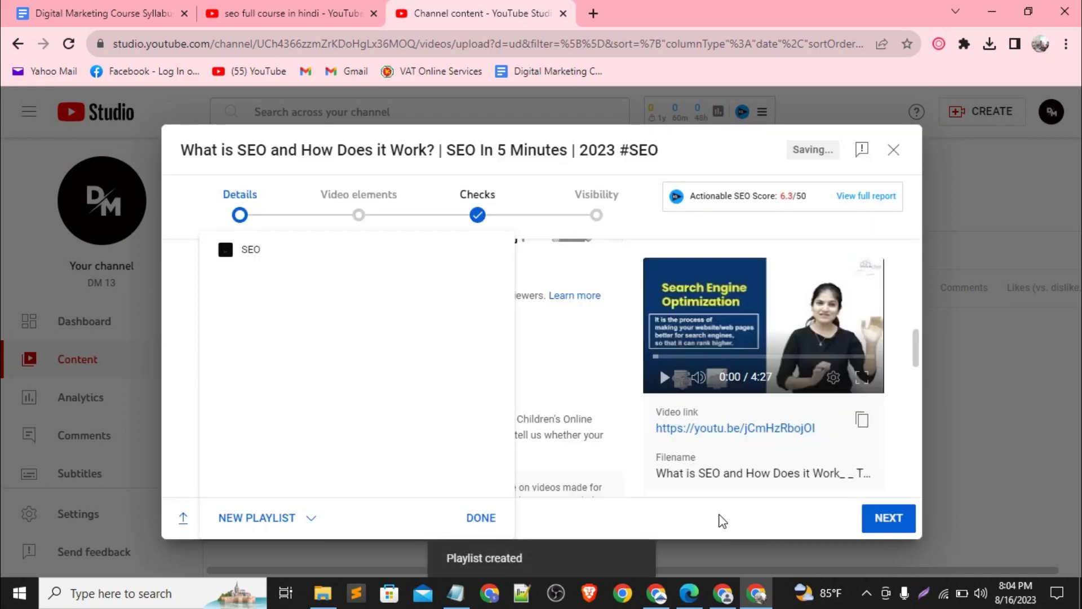
click(481, 517)
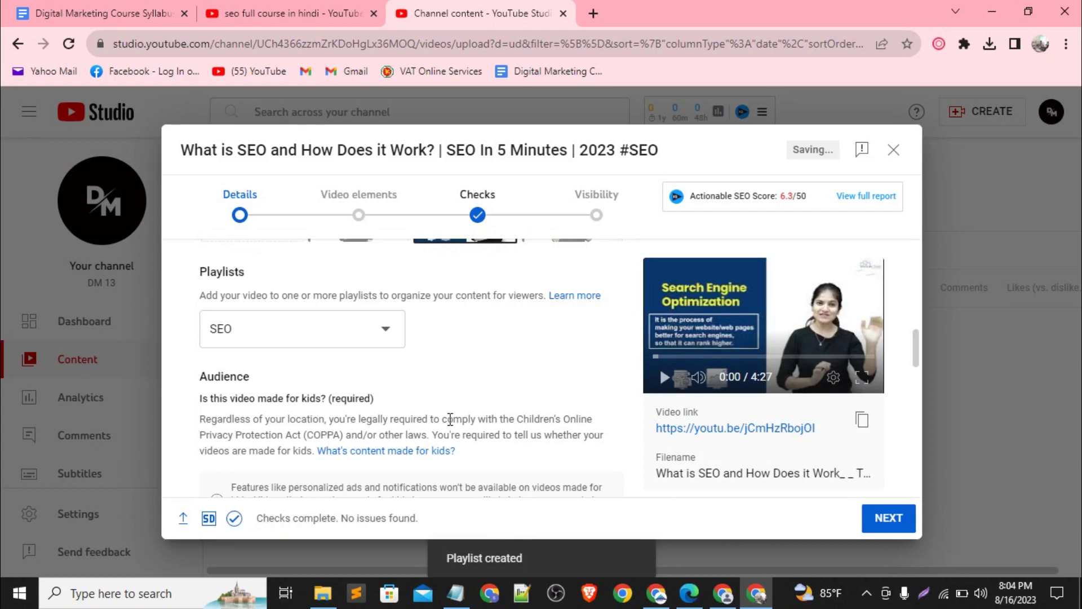
Mark the uploaded video as not made for kids in the audience settings.
scroll(448, 420, down, 5)
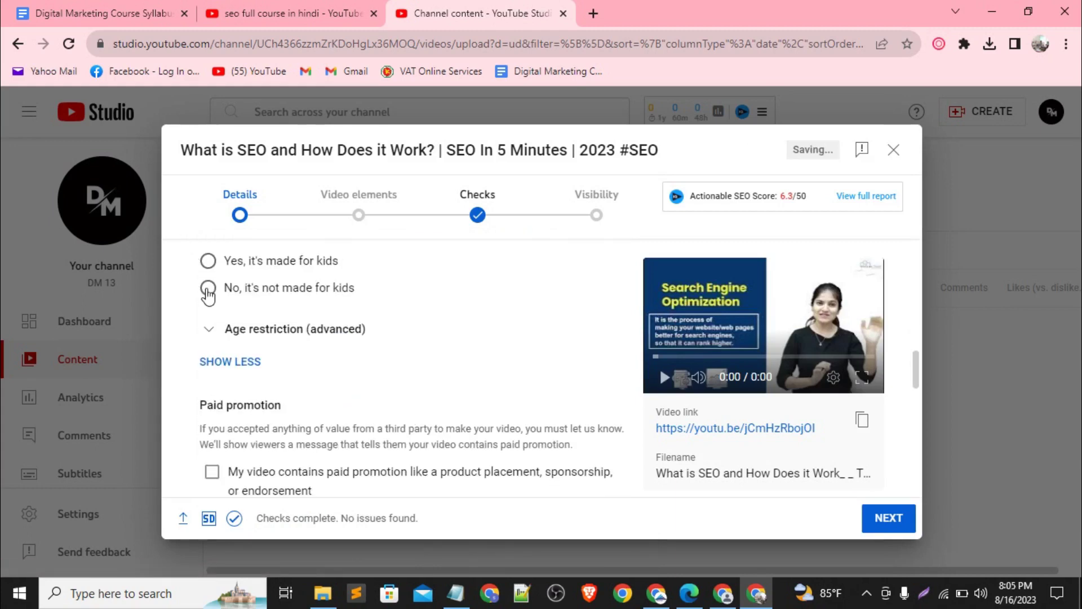
click(207, 291)
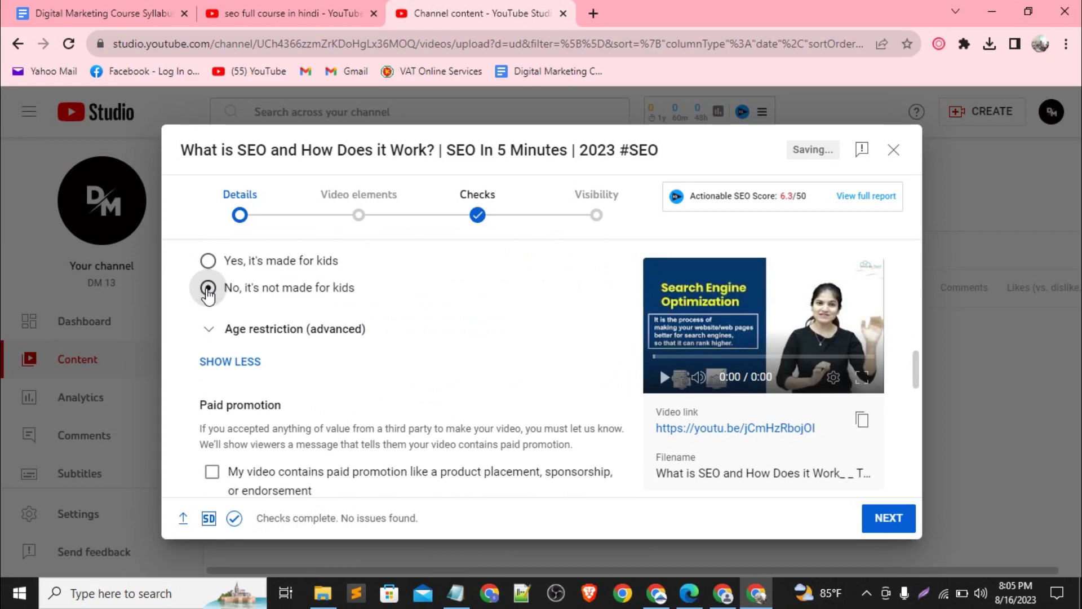
Copy the first four keyword lines, starting with "what is seo", from the Notepad notes for the video's tags.
scroll(365, 379, down, 1)
scroll(364, 372, down, 3)
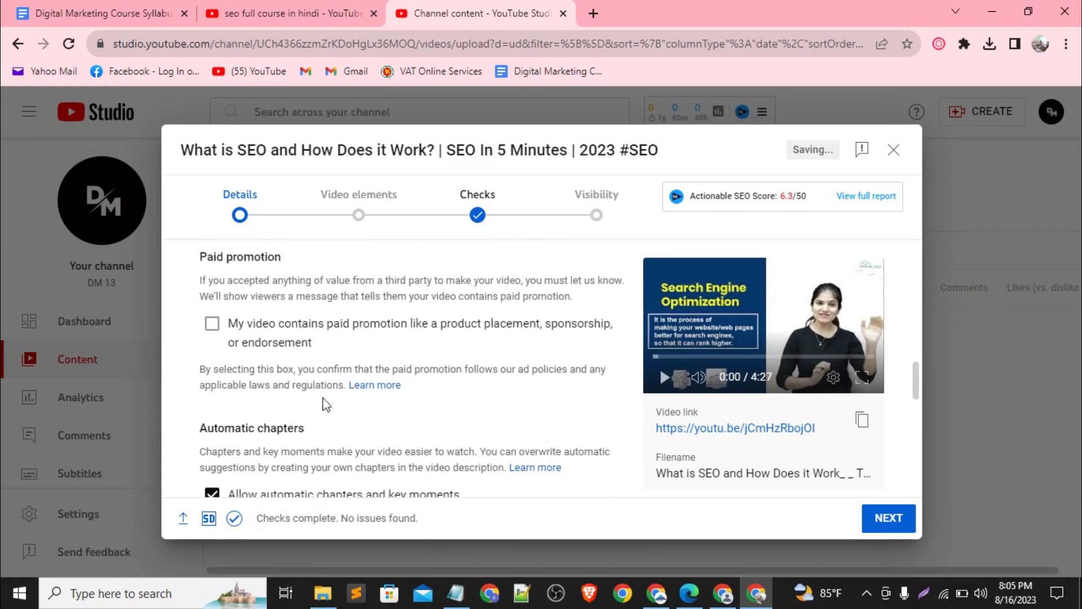
scroll(386, 325, down, 4)
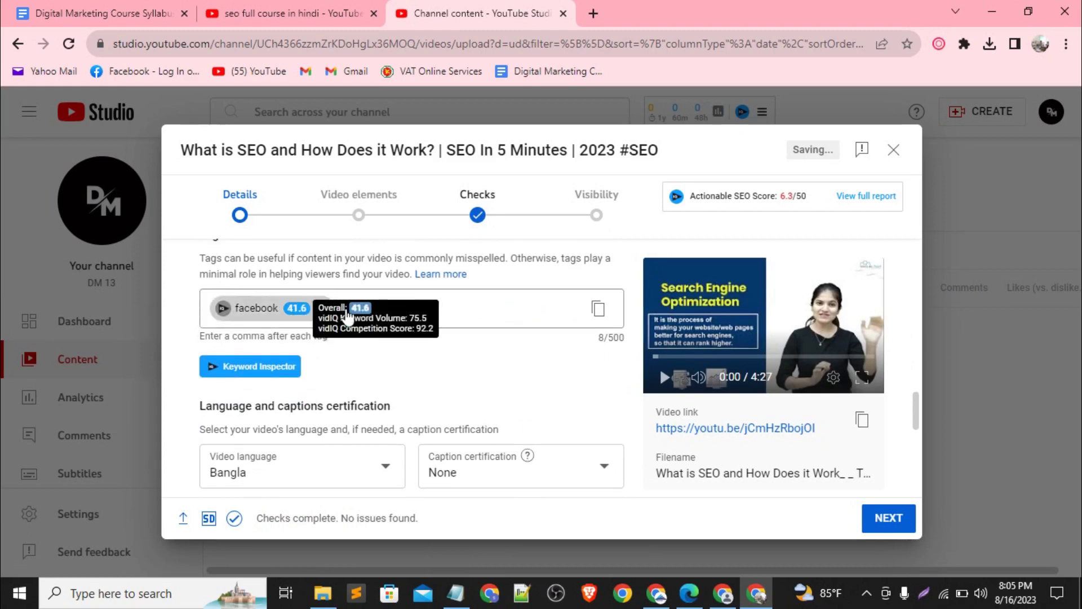
click(416, 310)
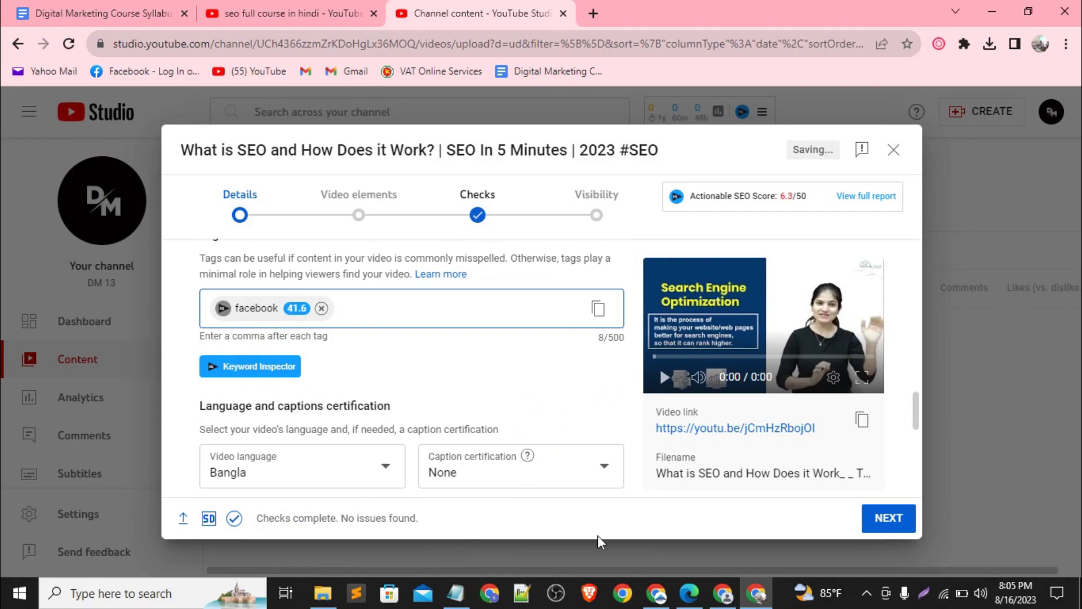
click(456, 593)
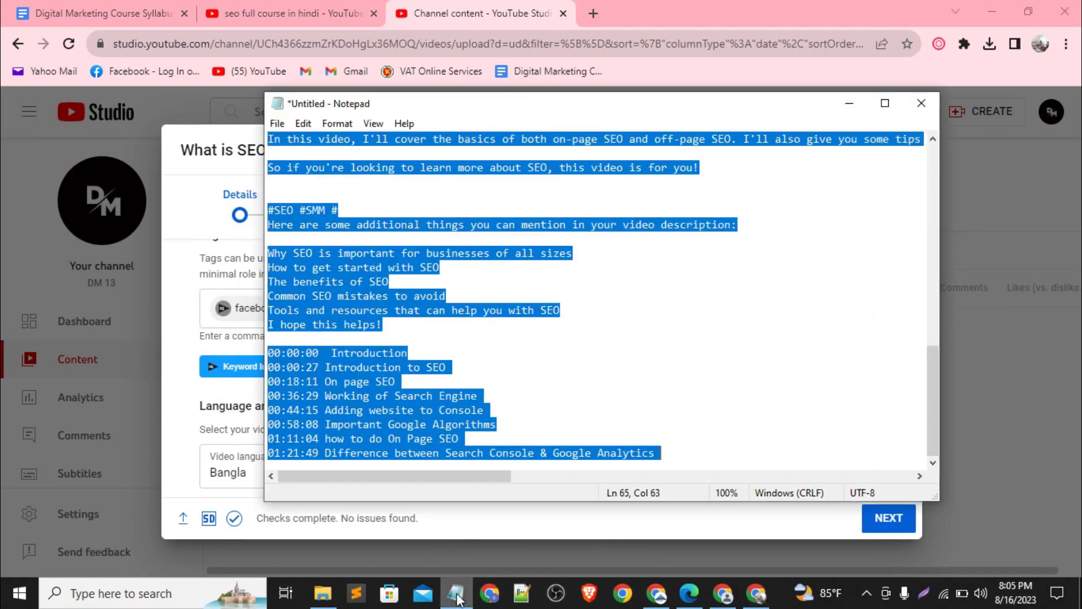
click(483, 350)
scroll(483, 350, up, 3)
scroll(483, 350, up, 10)
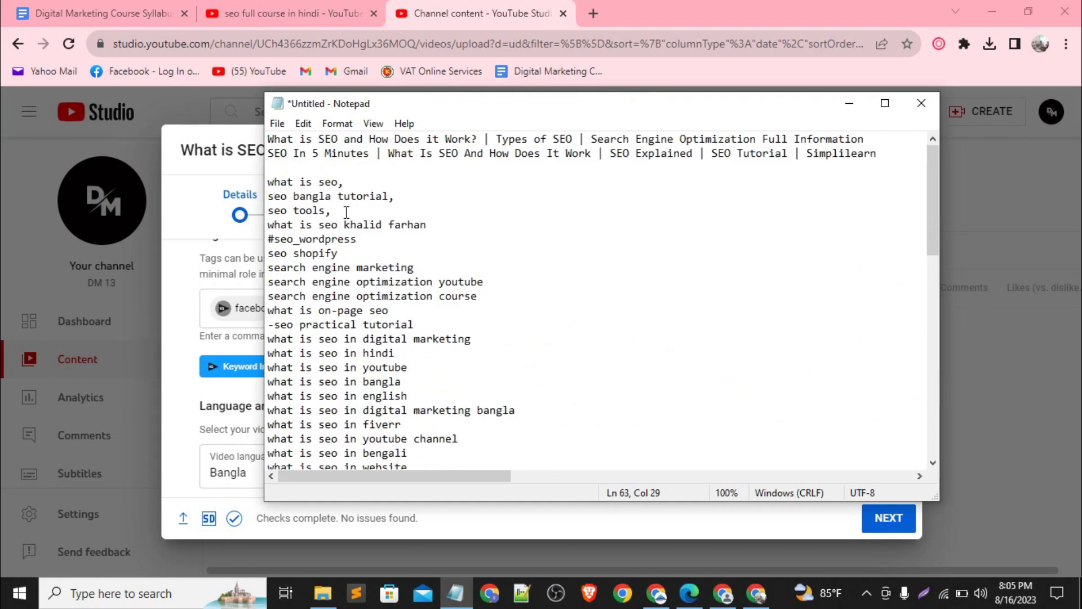
drag(438, 224, 267, 182)
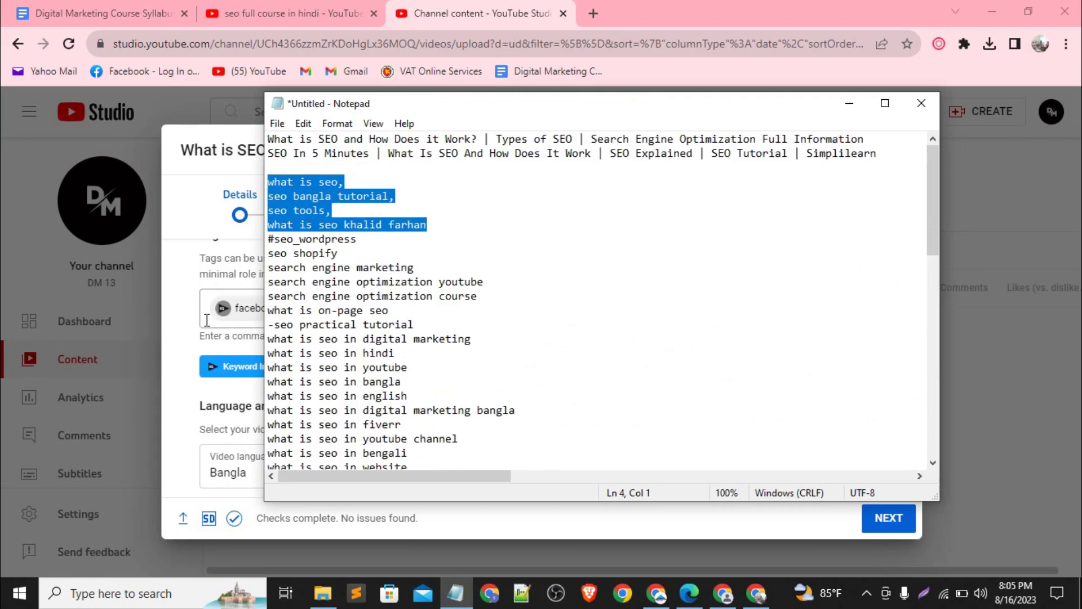
click(188, 421)
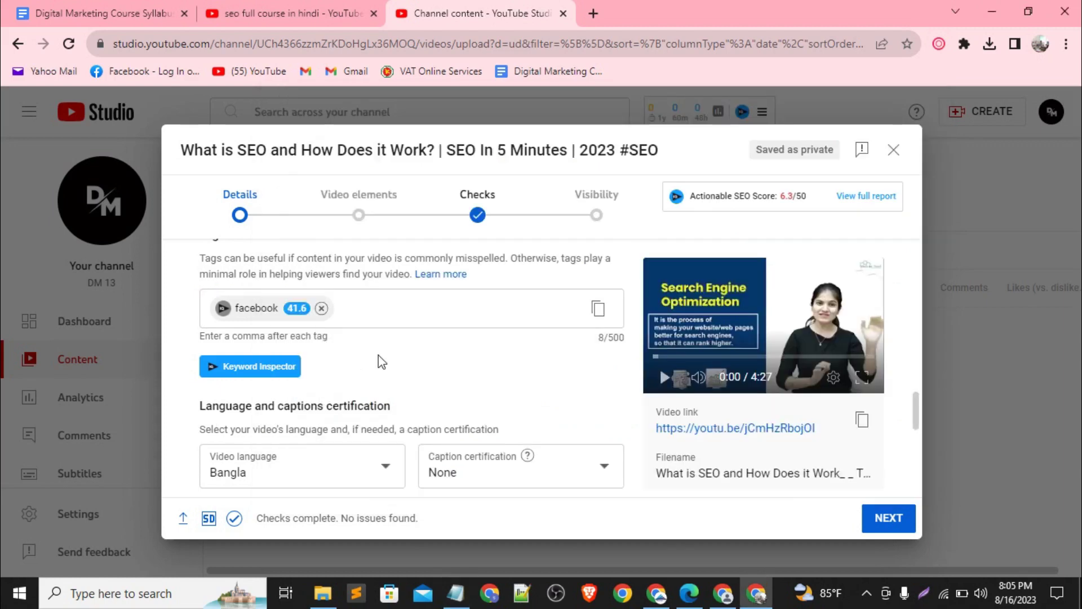
Replace the "facebook" tag with the four copied keywords and an additional "seo" tag.
scroll(394, 350, up, 1)
click(321, 351)
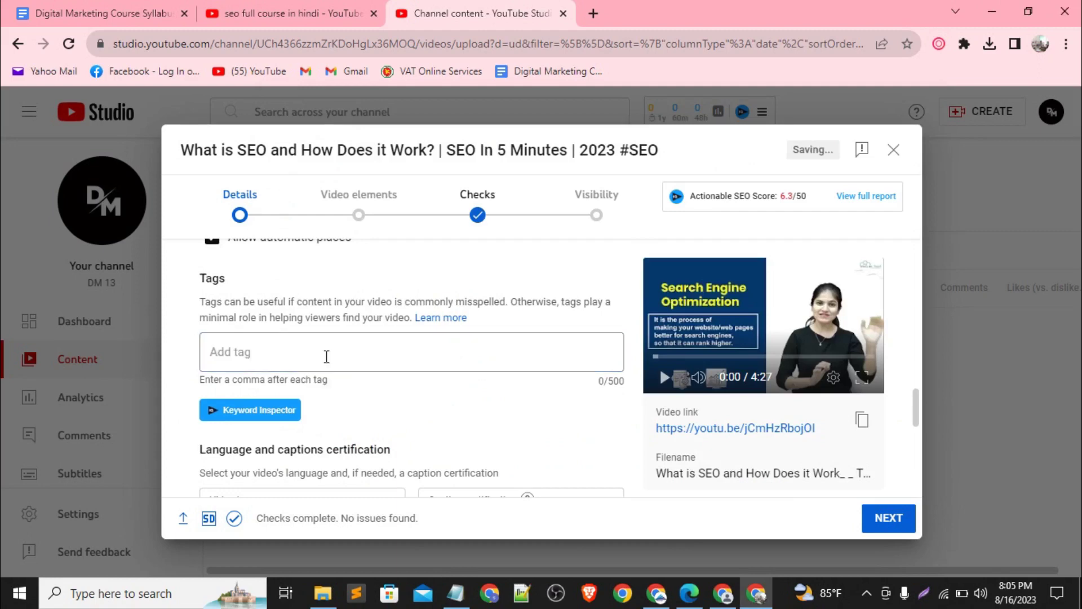
click(272, 351)
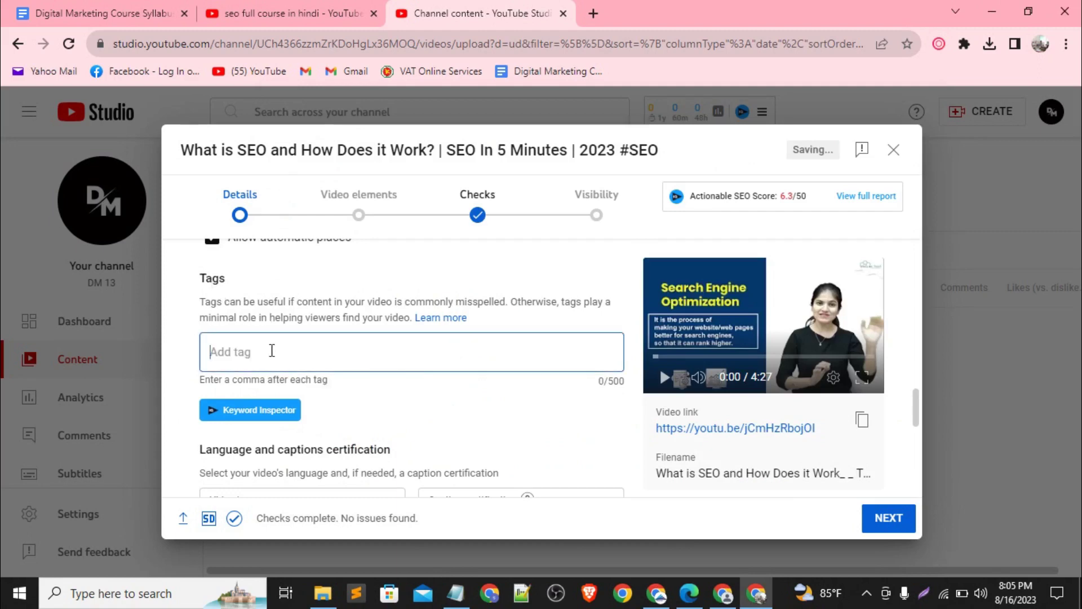
text(what is seo, seo bangla tutorial, seo tools, what is seo khalid farhan)
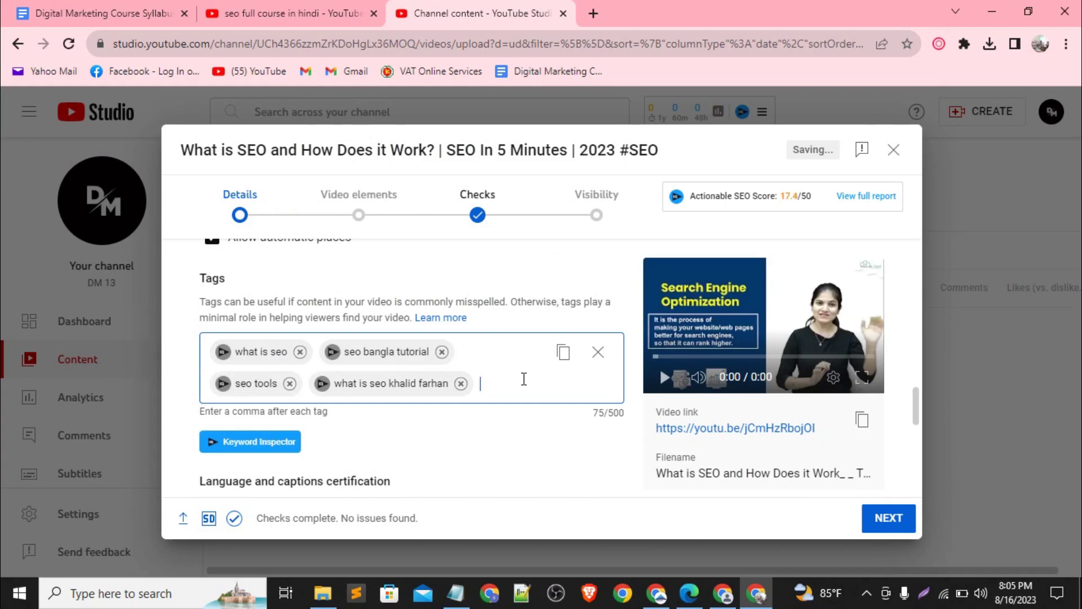
text(seo,)
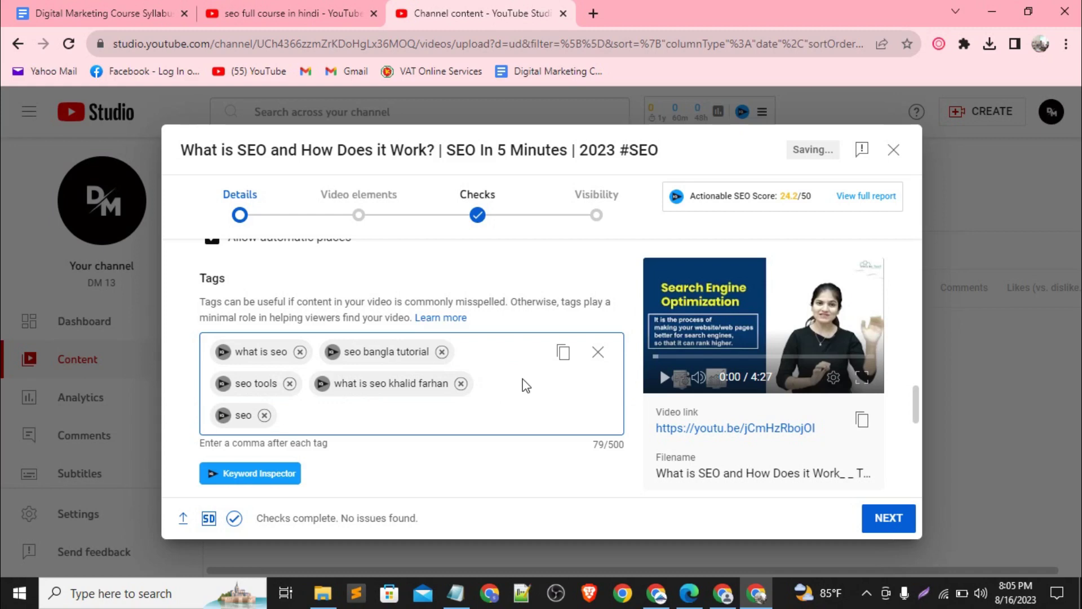
Check the tag character limit and review the video's language, caption certification, recording date and location settings.
scroll(526, 385, down, 1)
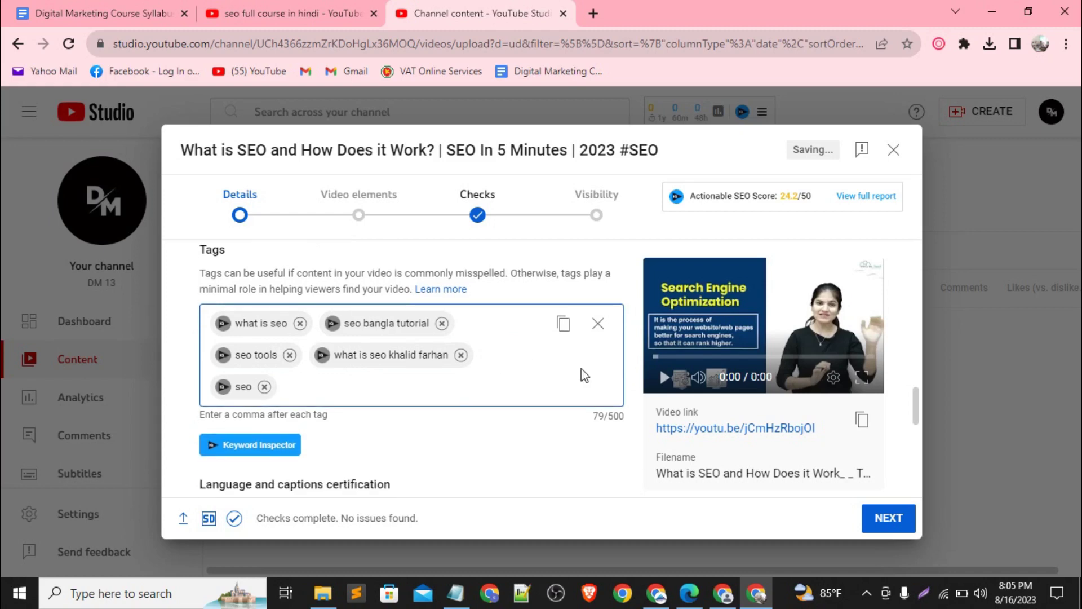
click(616, 421)
double_click(616, 421)
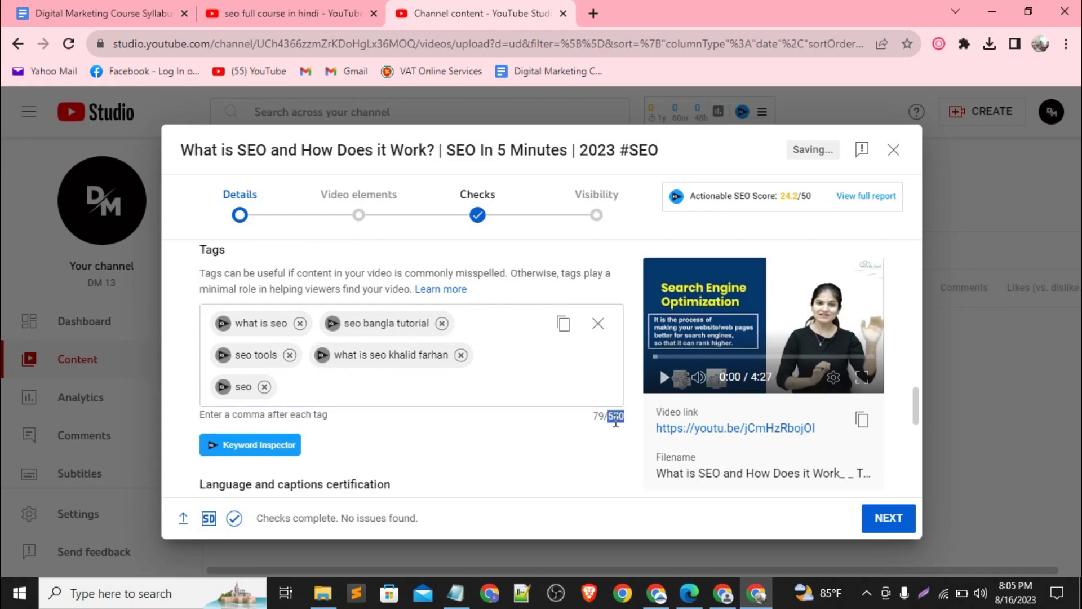
click(616, 421)
scroll(616, 423, down, 5)
scroll(616, 428, up, 1)
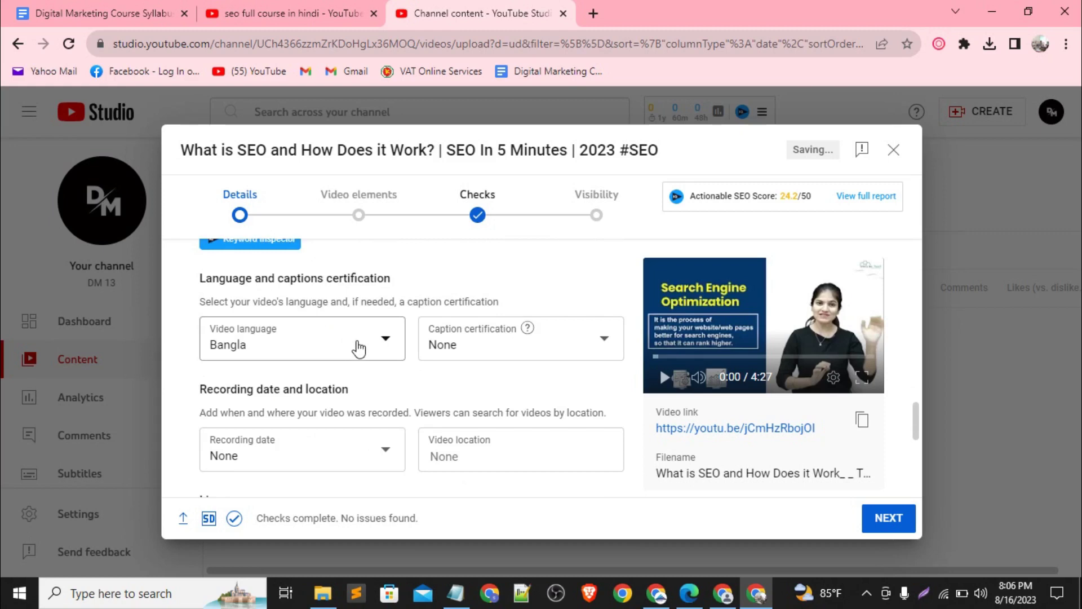
scroll(496, 413, down, 2)
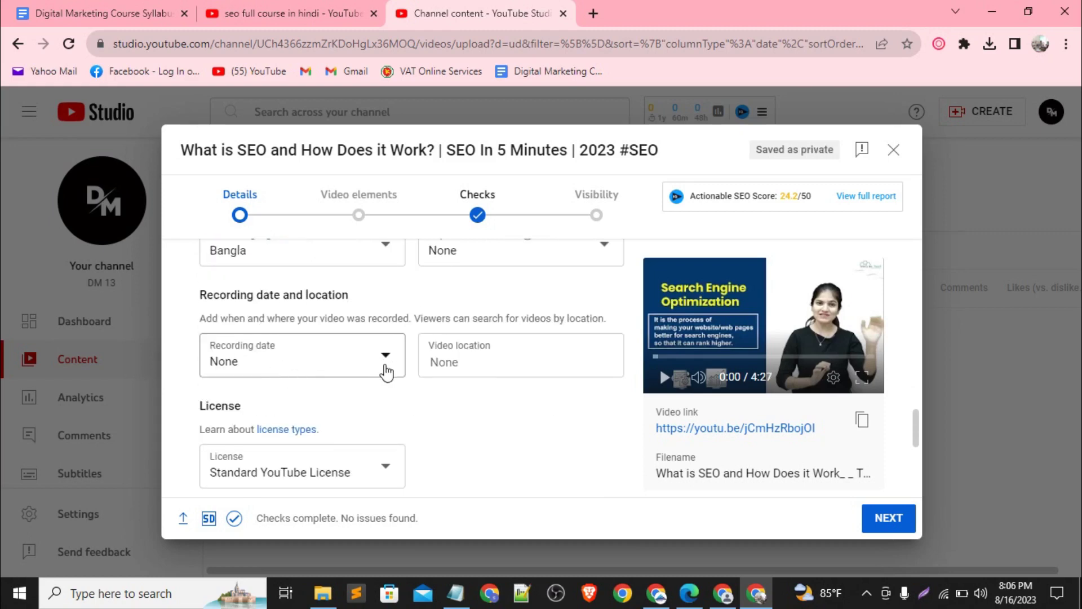
scroll(386, 369, down, 2)
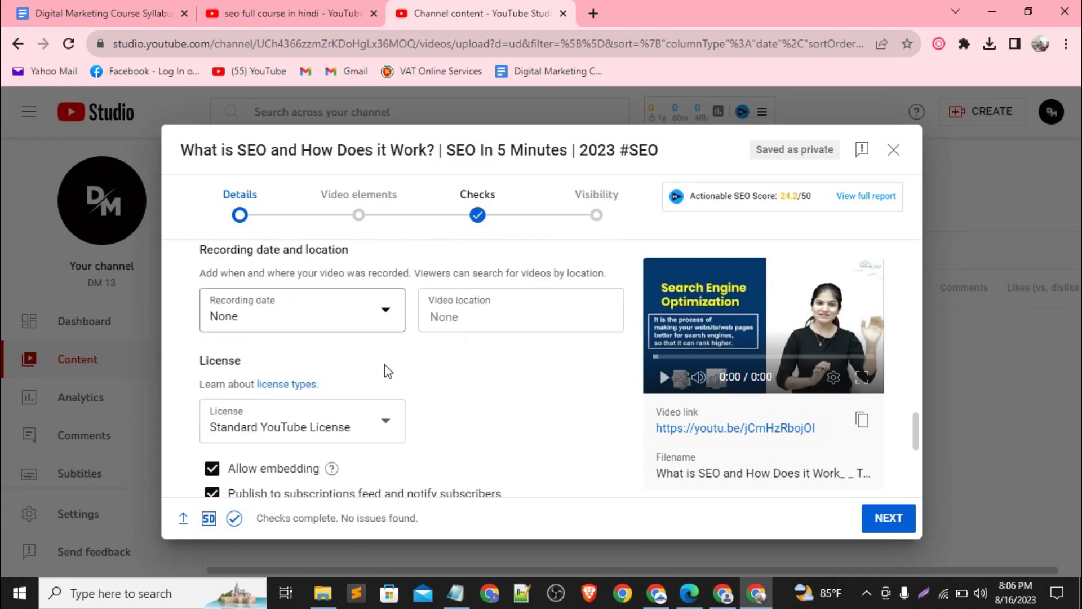
Review the license options, Shorts remixing choices, and comment and rating settings for the video.
click(323, 364)
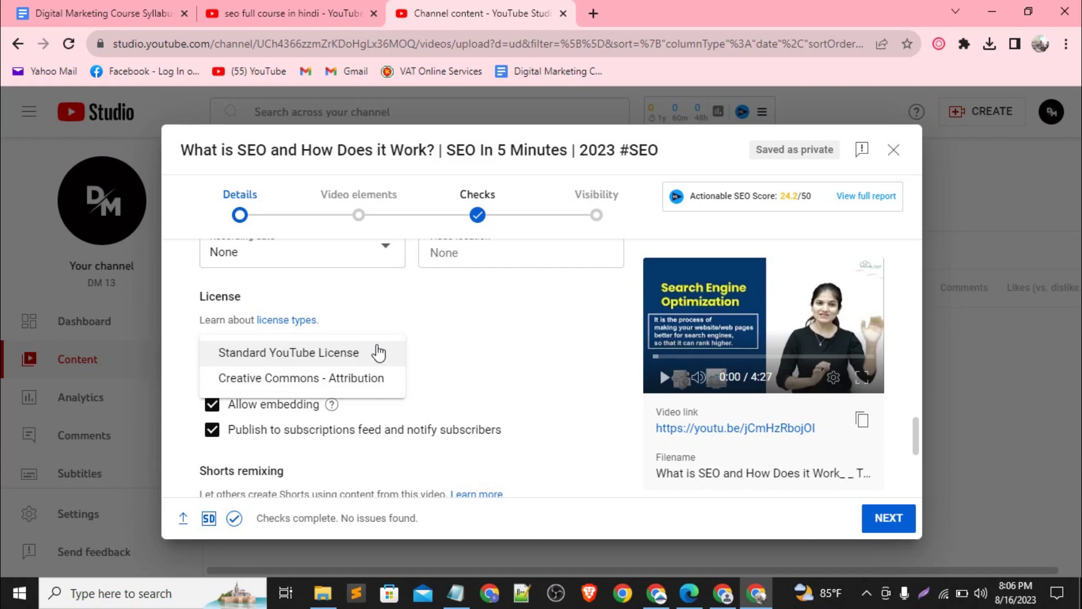
click(462, 370)
scroll(462, 370, down, 2)
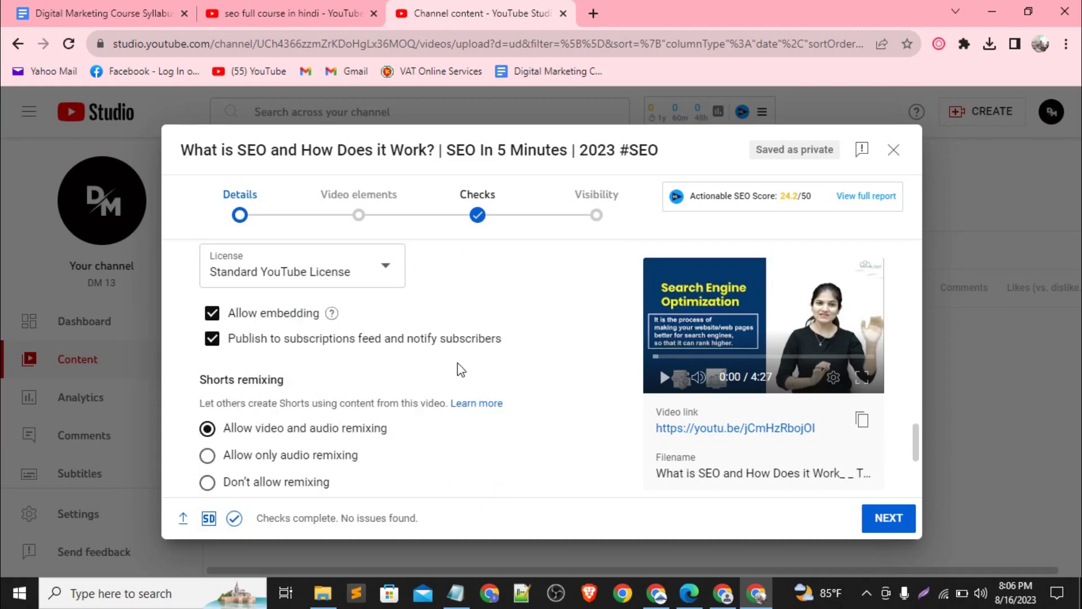
scroll(369, 367, down, 3)
scroll(370, 366, up, 2)
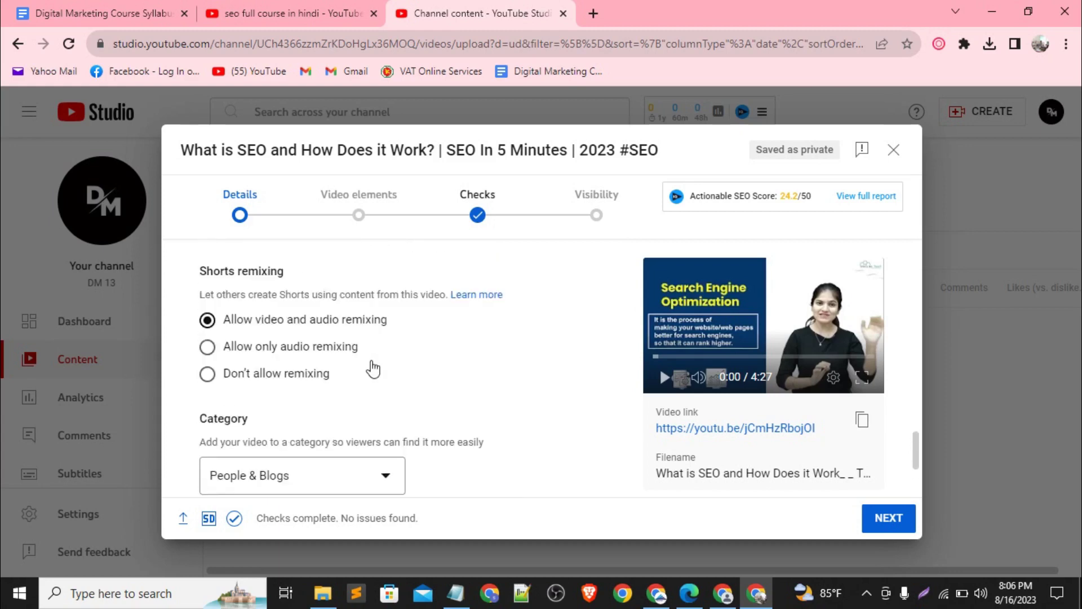
scroll(309, 379, down, 4)
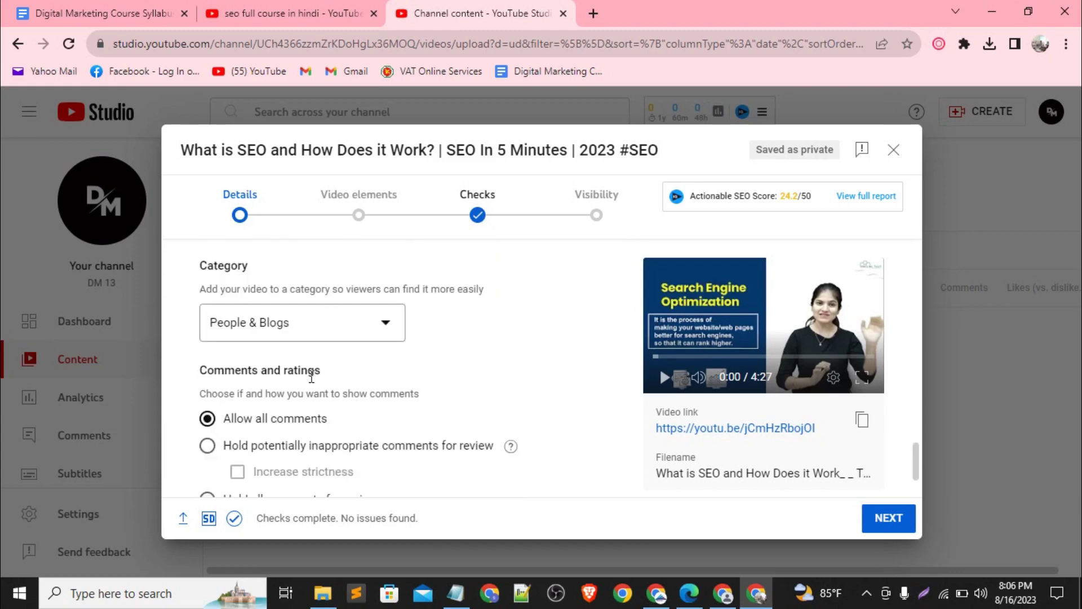
scroll(310, 370, up, 1)
scroll(311, 385, down, 1)
scroll(304, 379, down, 2)
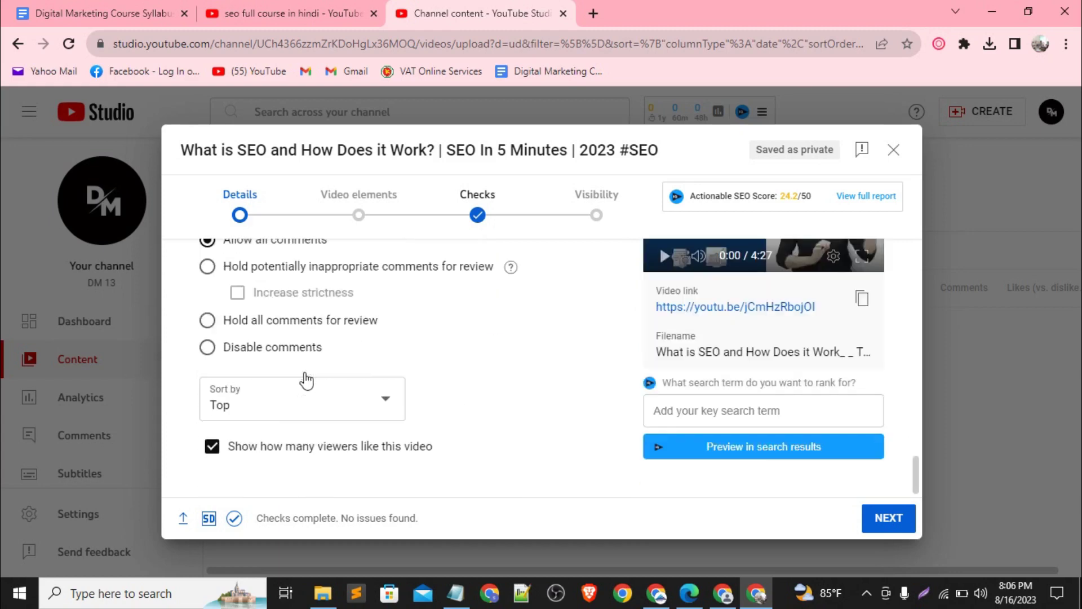
Set the video's category to Science & Technology and continue to the video elements stage.
scroll(304, 379, up, 3)
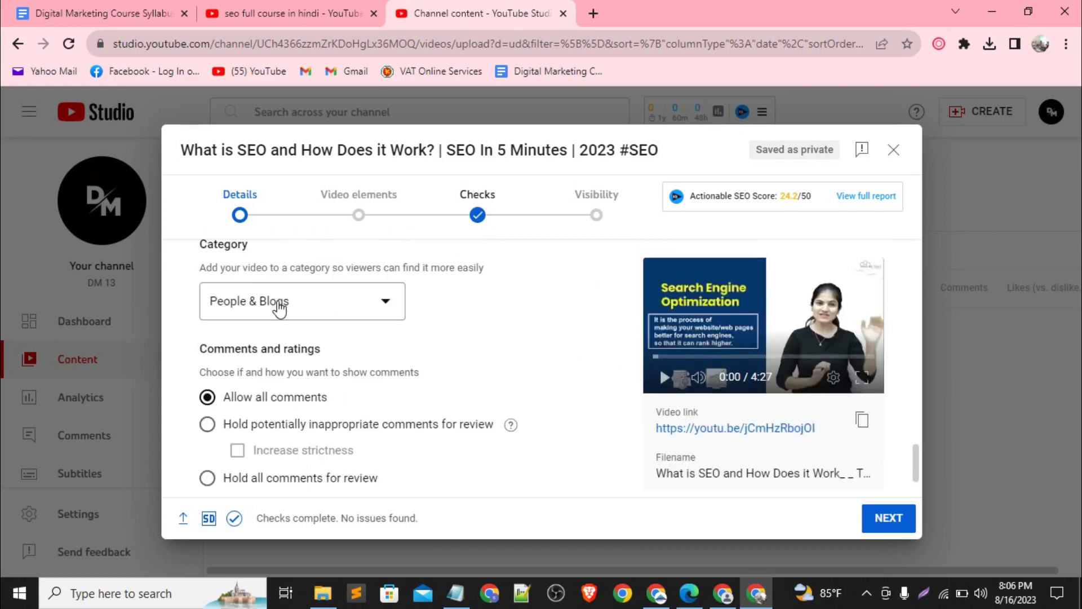
click(335, 315)
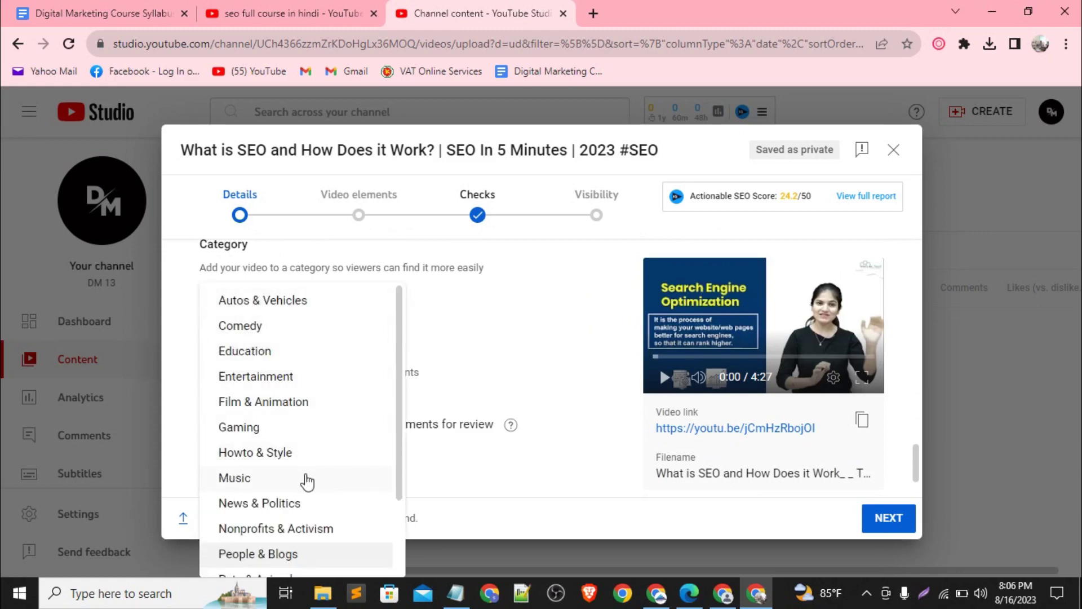
scroll(306, 478, down, 2)
click(299, 512)
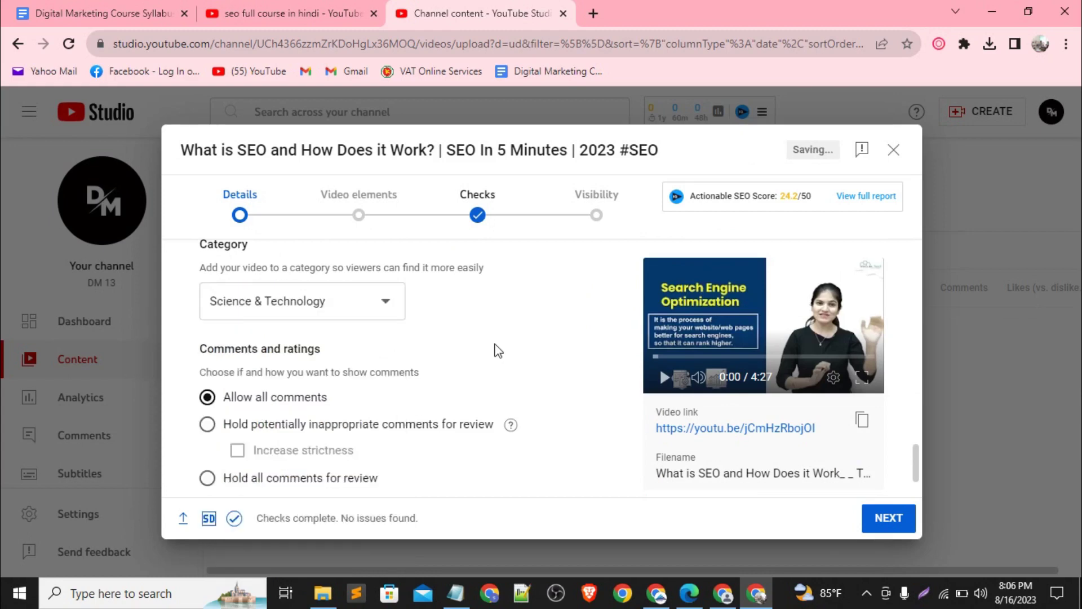
scroll(498, 350, down, 3)
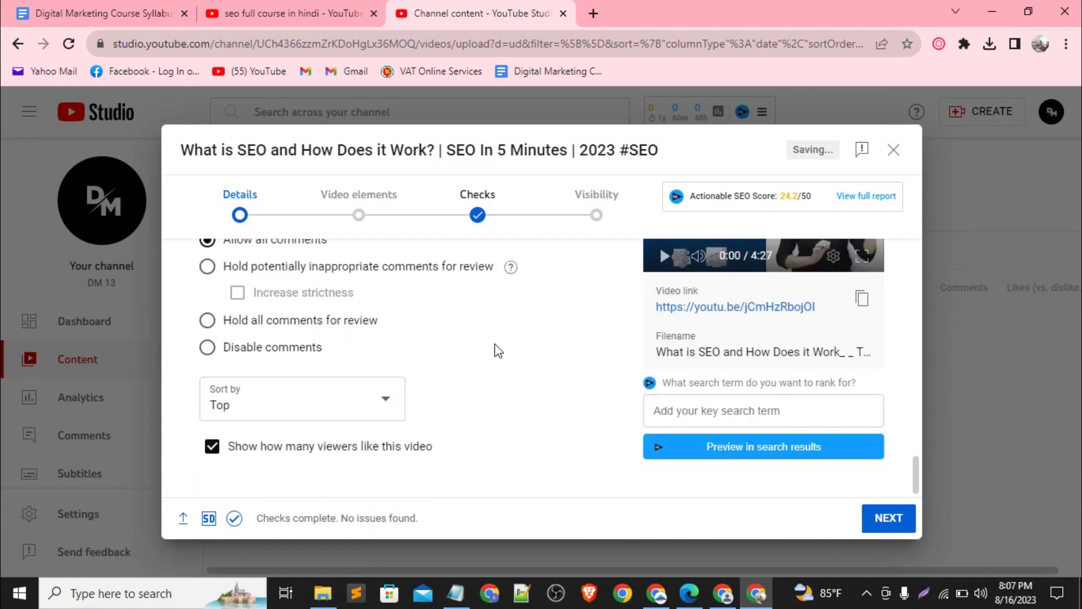
click(887, 521)
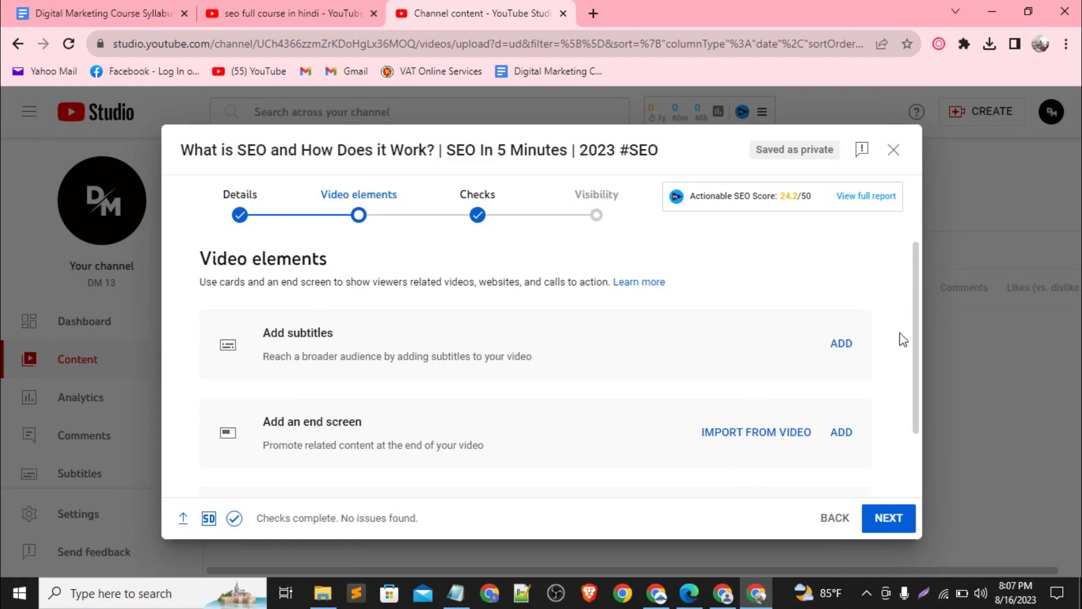
View the Bangla subtitle editor for the video and close it without adding captions.
click(851, 350)
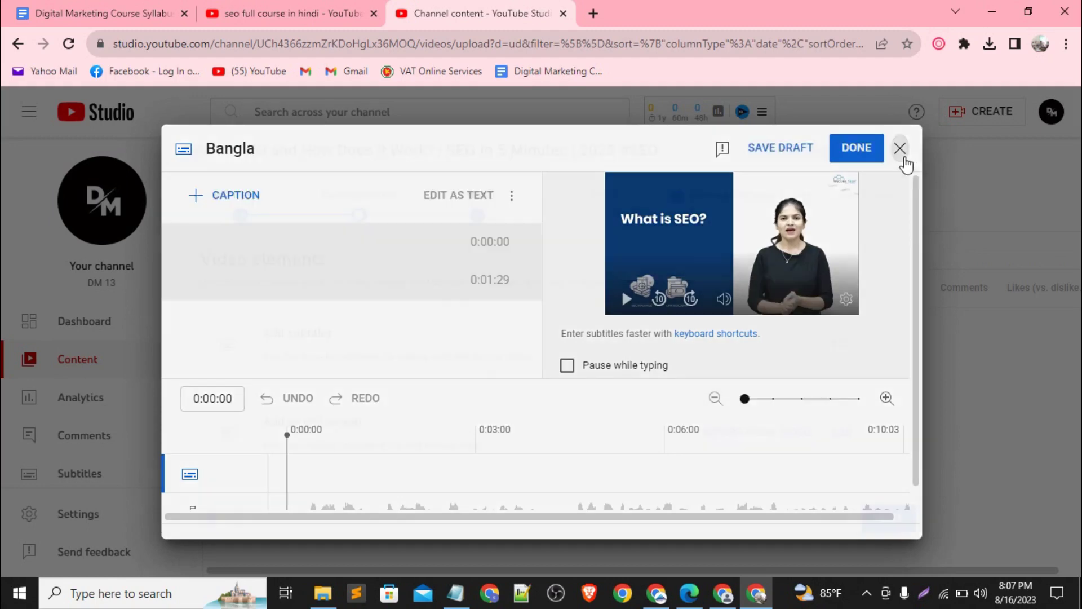
click(904, 162)
Add an end screen to the video using the first template with one video and one subscribe element.
scroll(396, 404, down, 1)
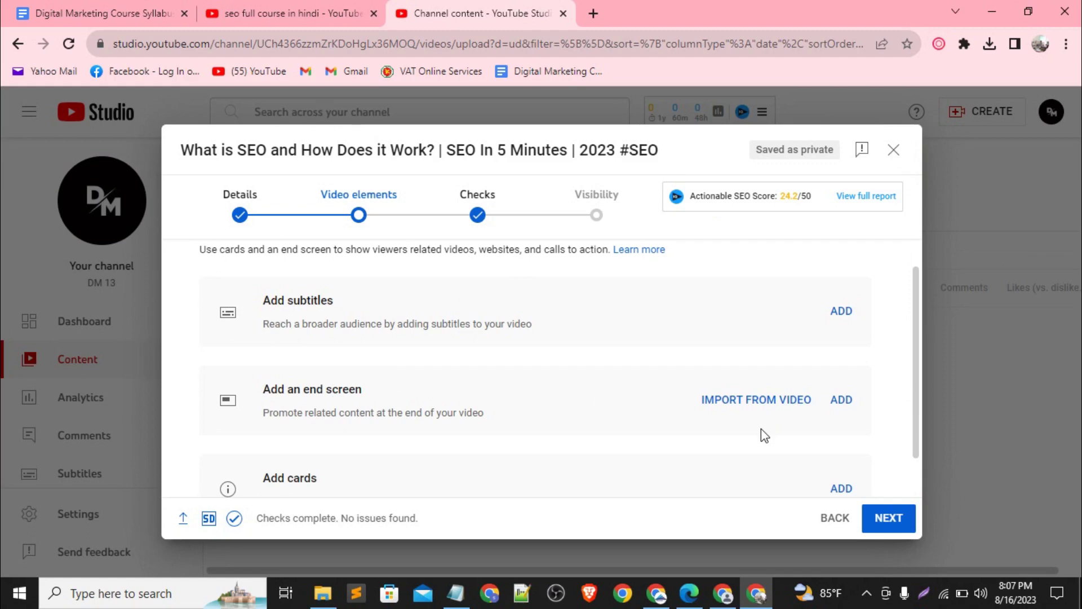
click(841, 401)
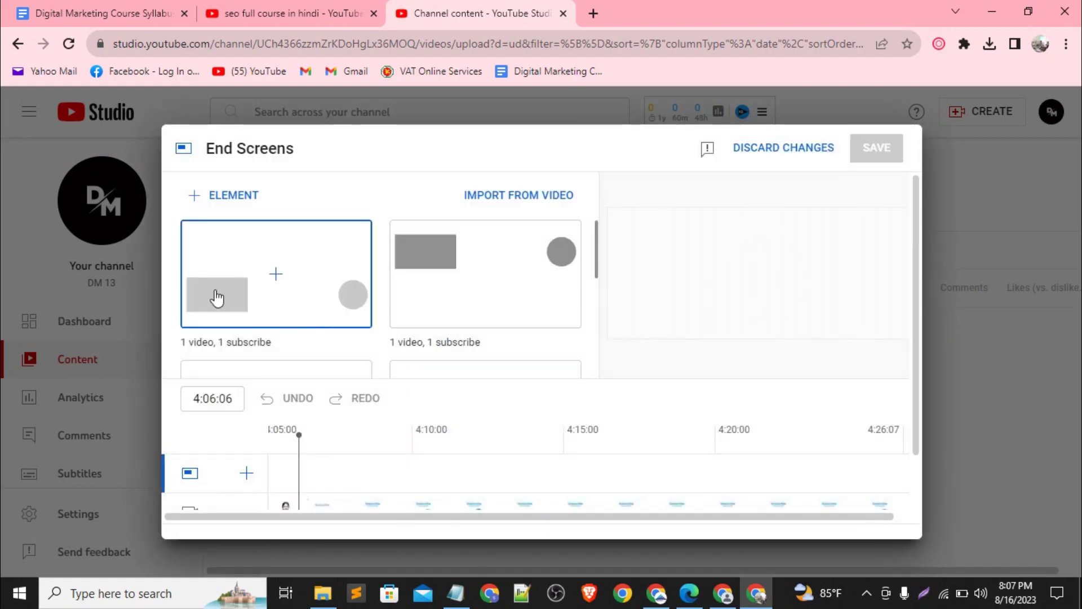
click(199, 304)
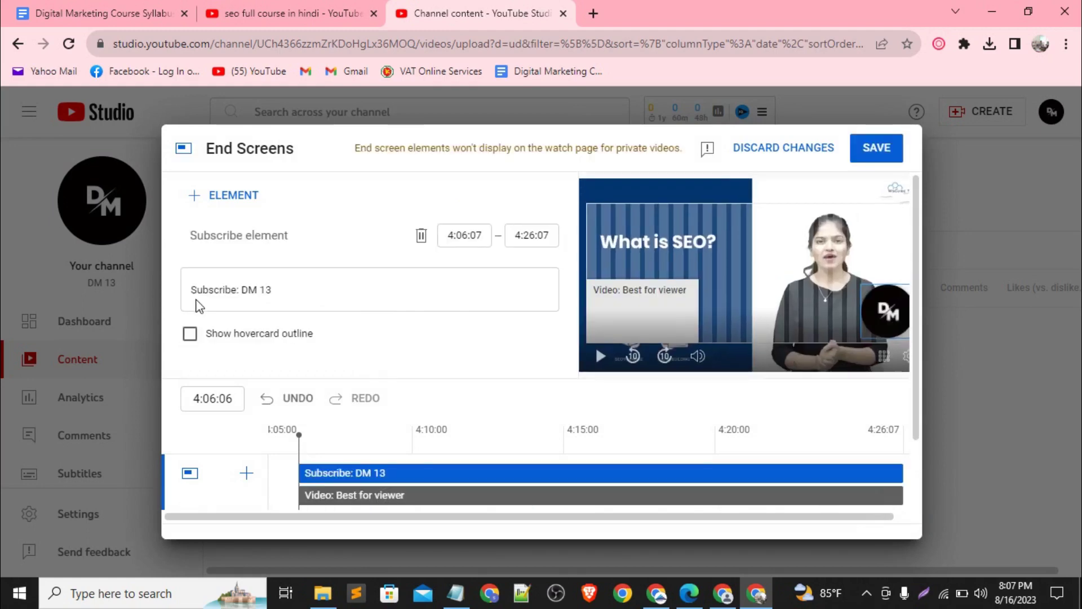
Set the end screen's video element to the specific channel video "2023" and save the end screen.
click(623, 306)
scroll(279, 355, down, 1)
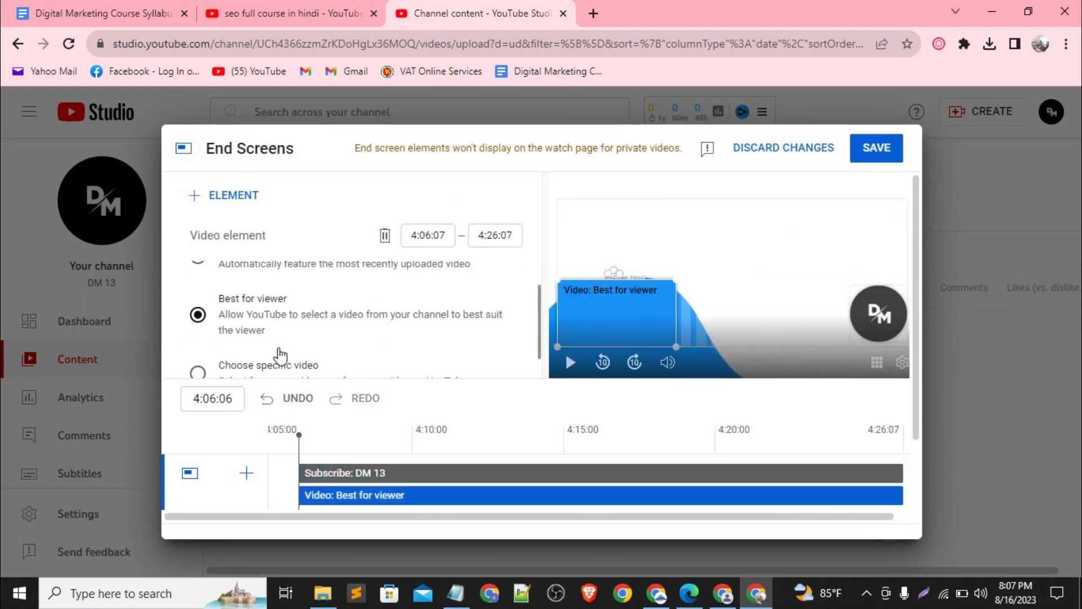
scroll(280, 355, up, 1)
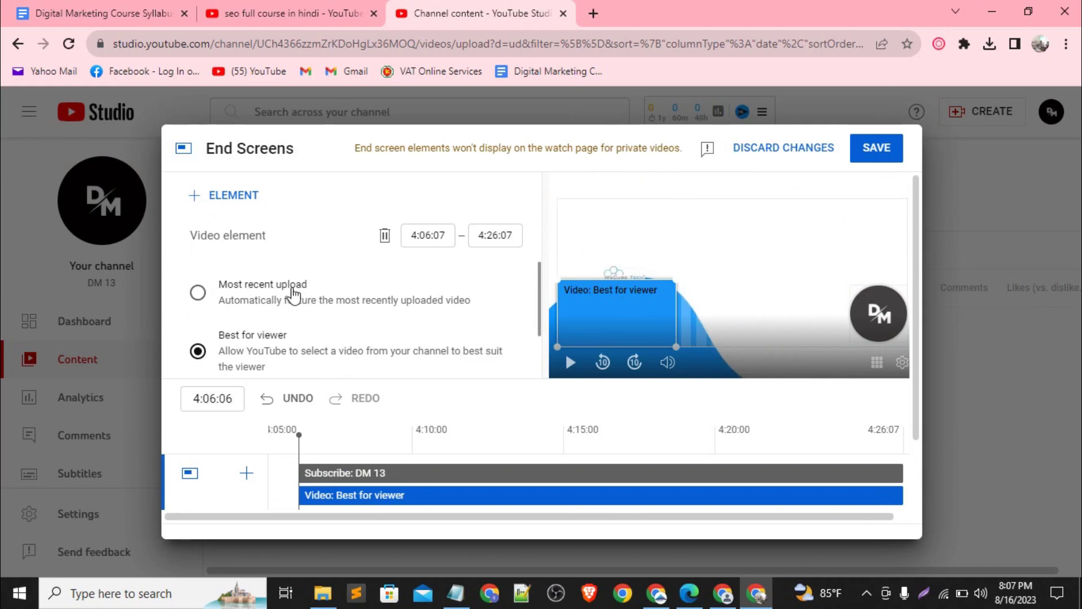
scroll(293, 295, down, 1)
scroll(290, 294, up, 1)
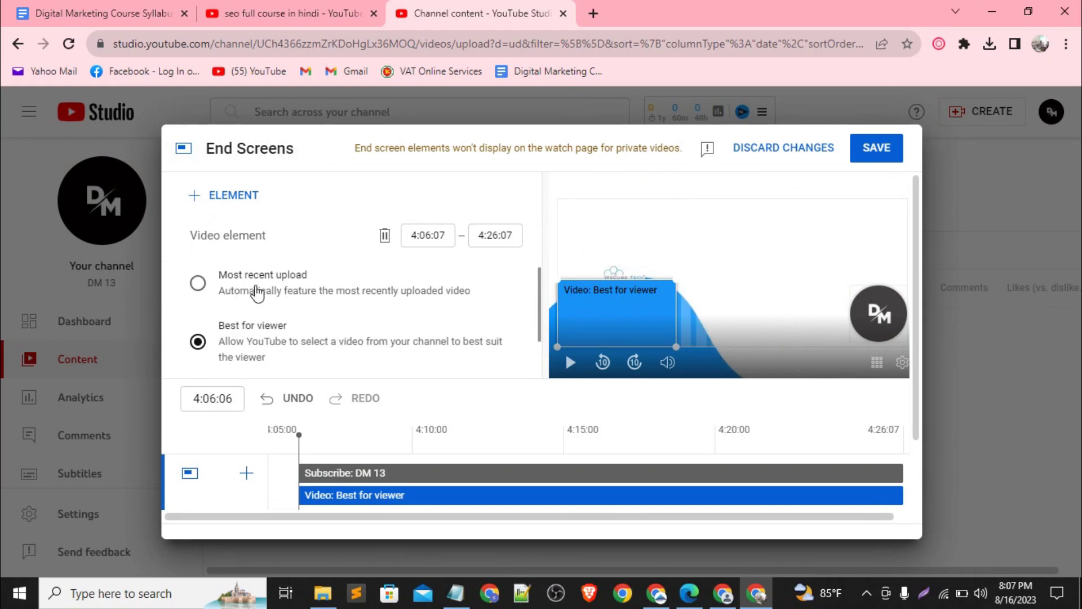
scroll(290, 296, down, 1)
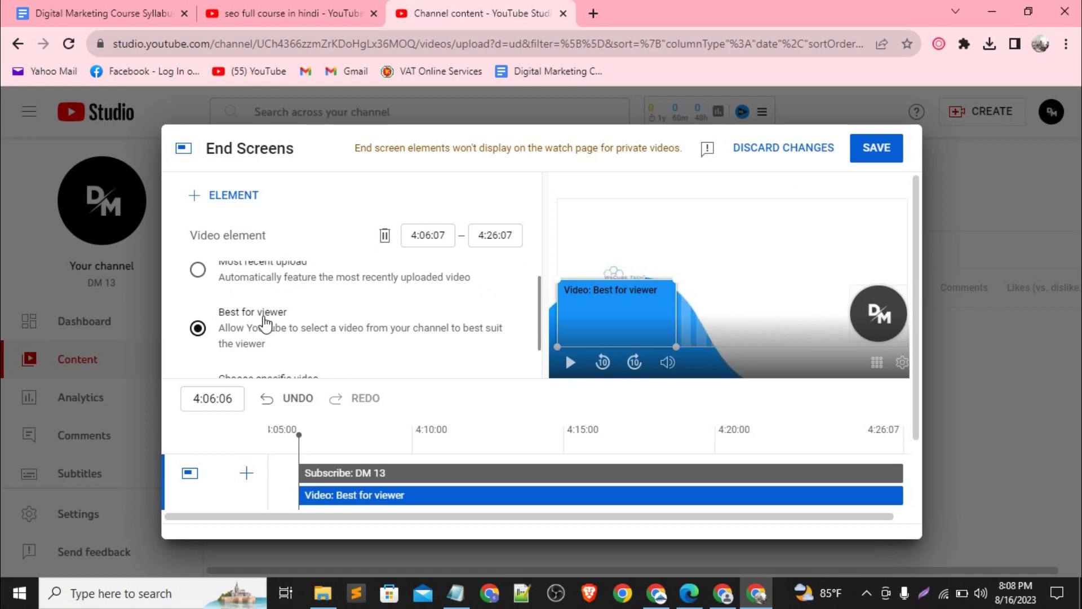
scroll(266, 322, down, 3)
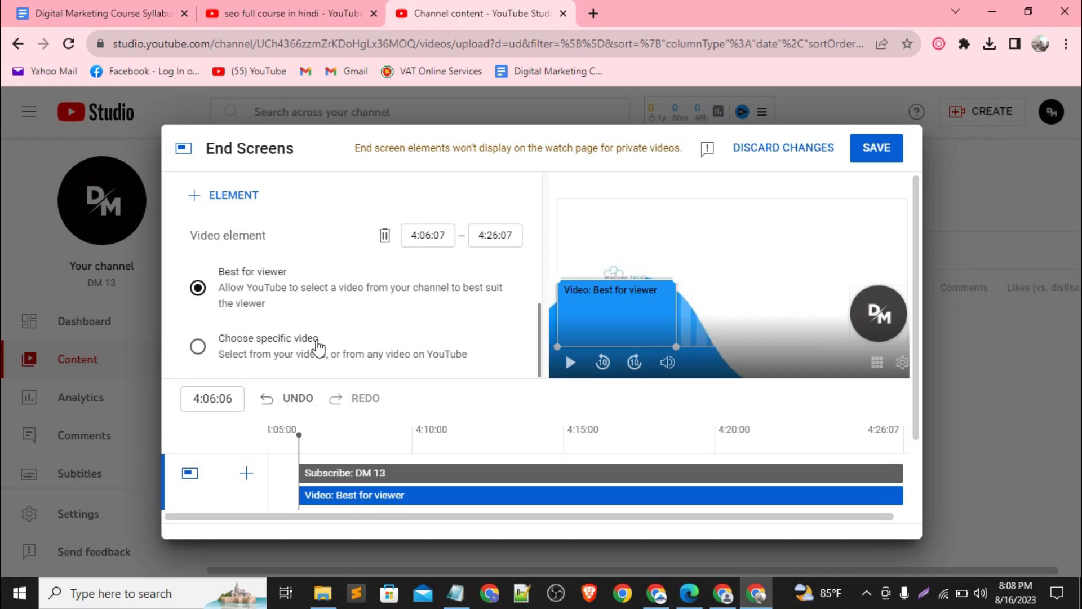
click(298, 346)
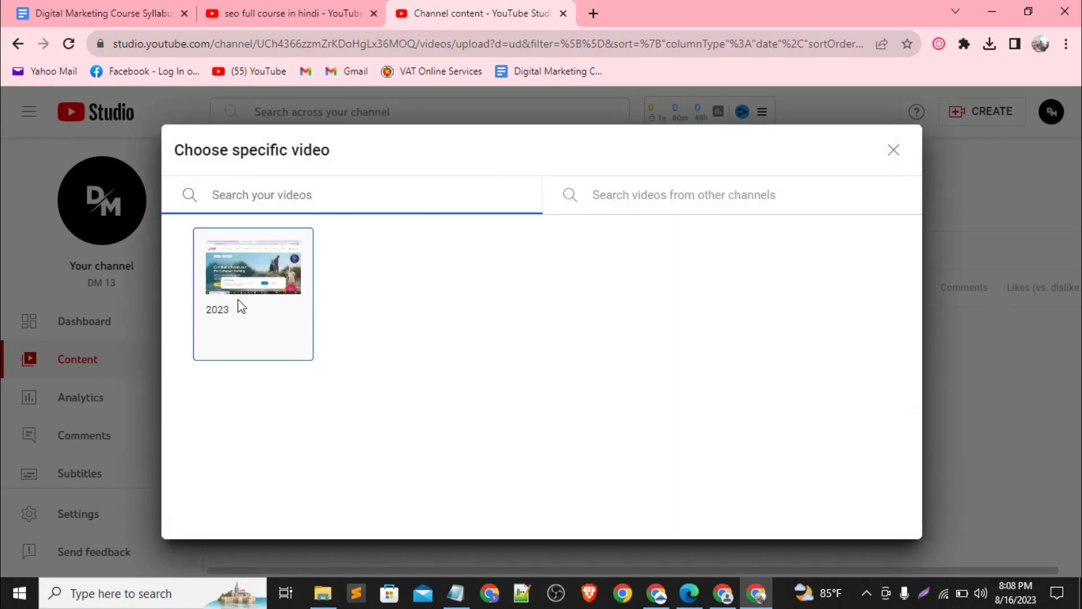
click(282, 292)
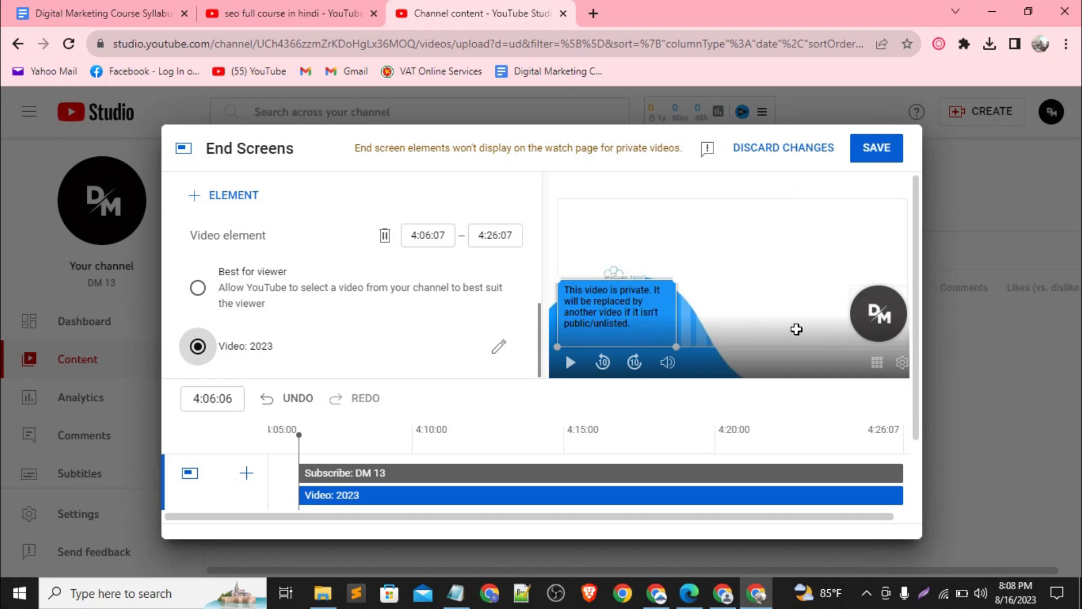
click(885, 155)
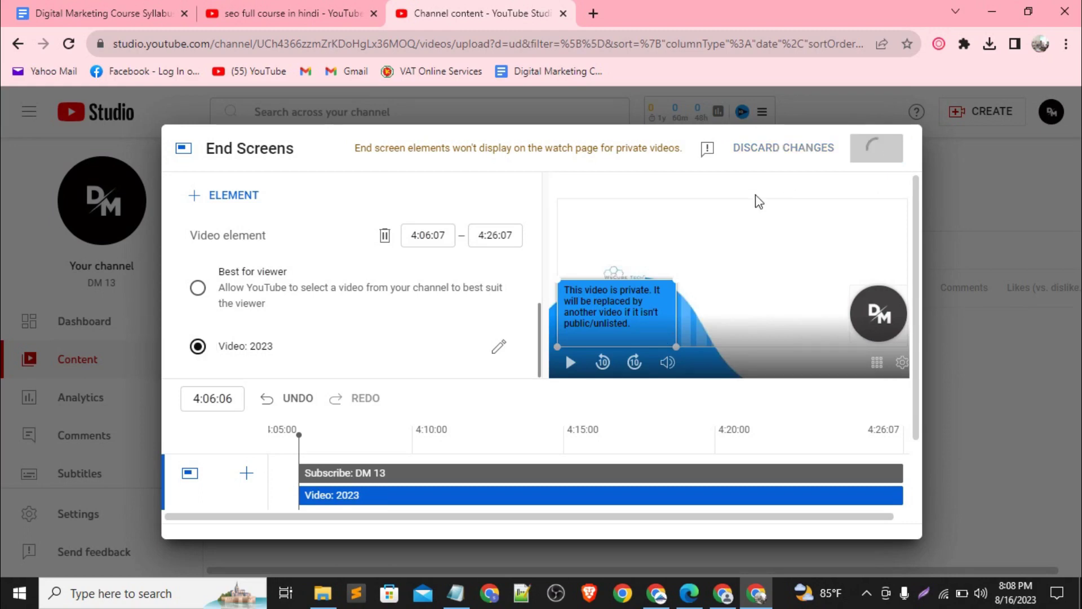
Add a video card to the upload that features the channel's "2023" video.
scroll(526, 377, down, 2)
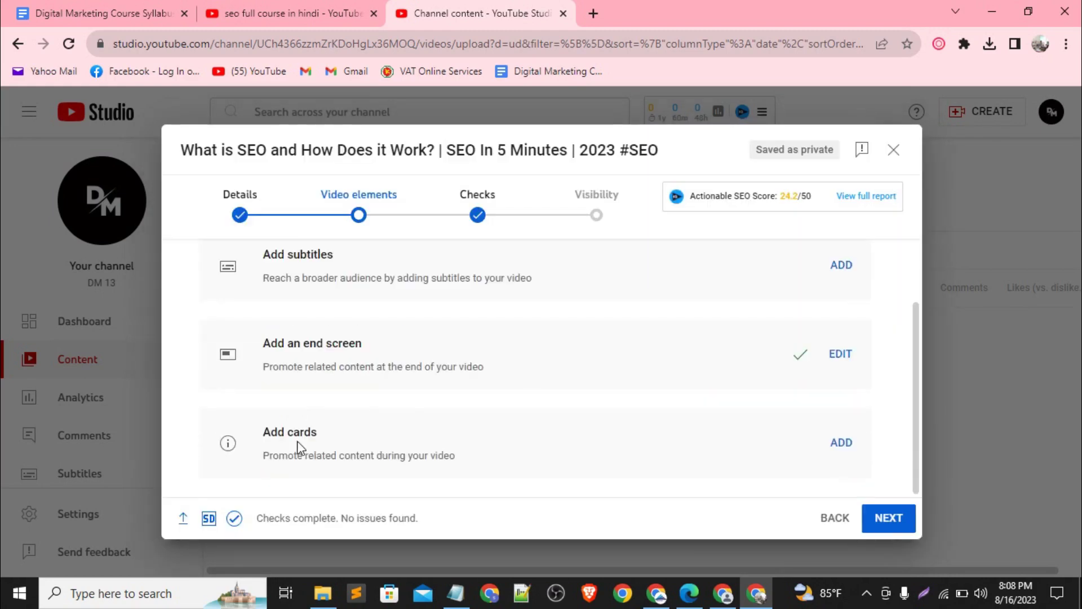
click(851, 443)
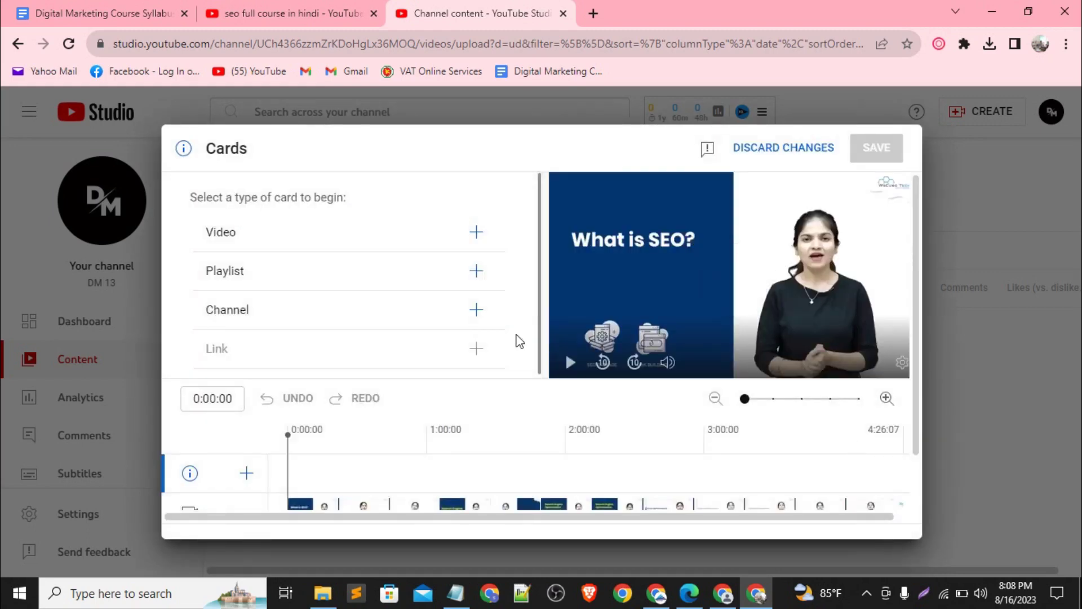
click(478, 238)
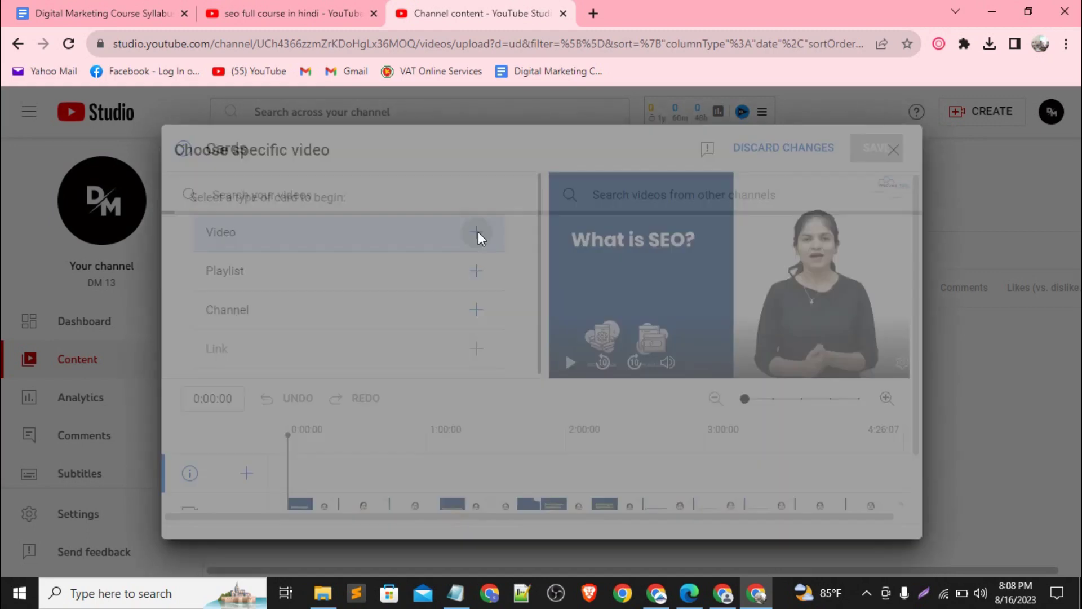
click(255, 278)
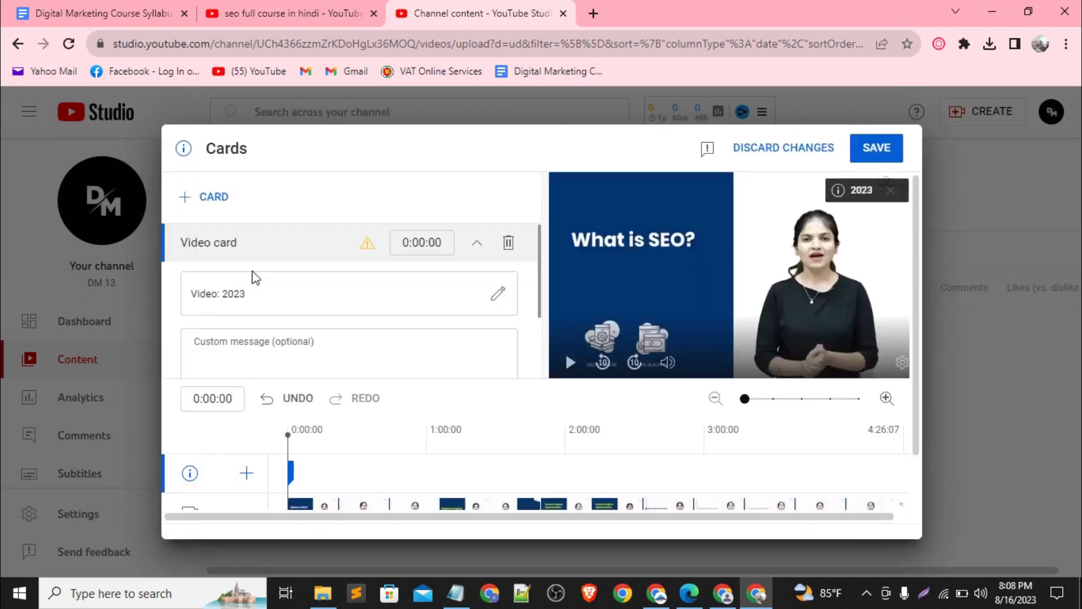
Set the video card's start time to 0:01:00 and save the cards.
click(436, 244)
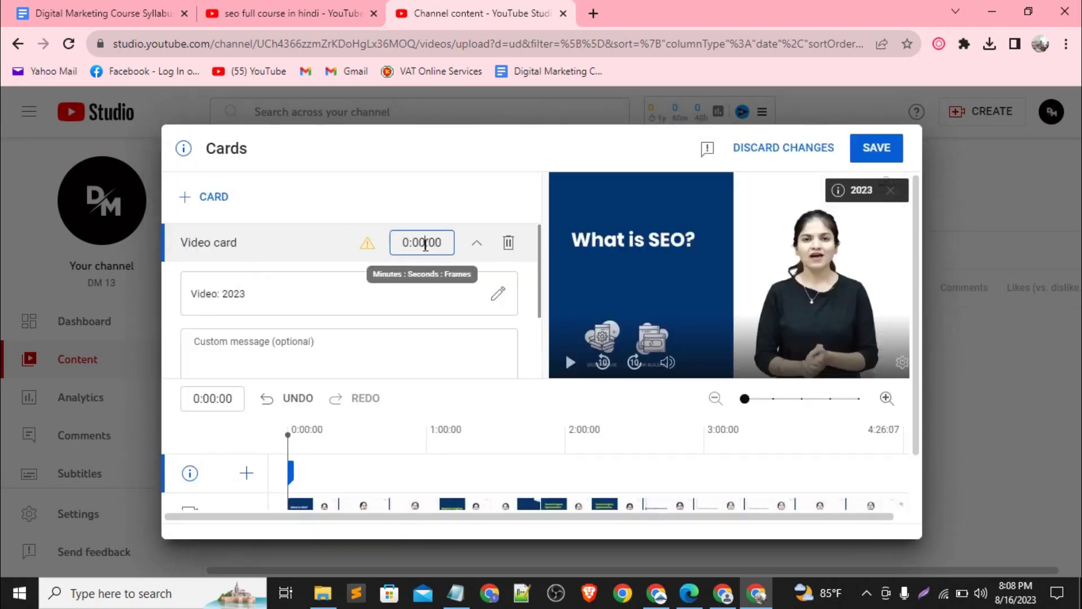
key(BackSpace)
key(BackSpace)
key(BackSpace)
text(1:0)
click(462, 218)
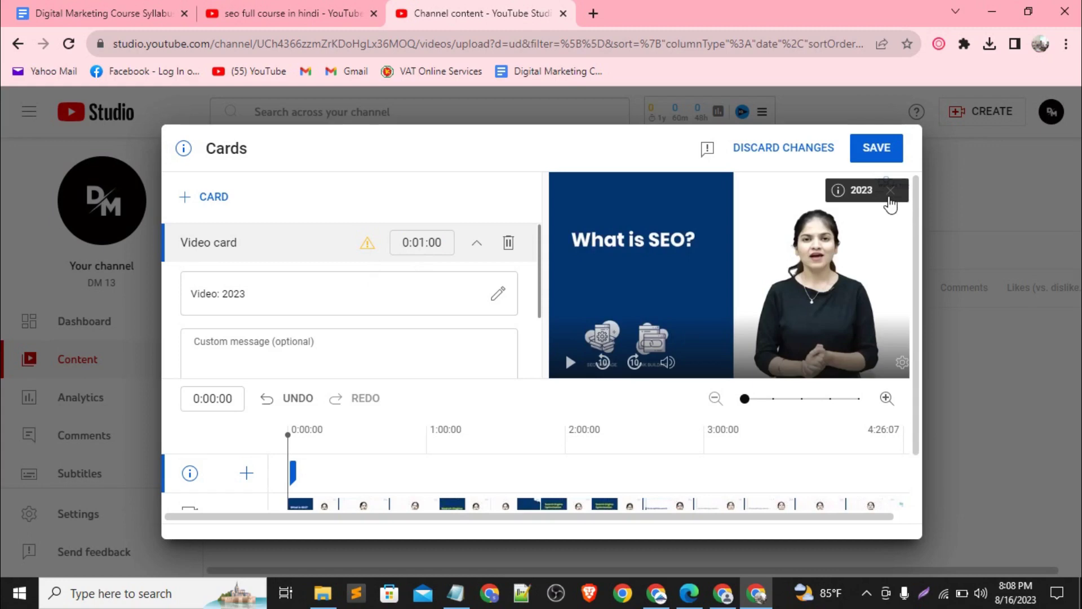
click(886, 155)
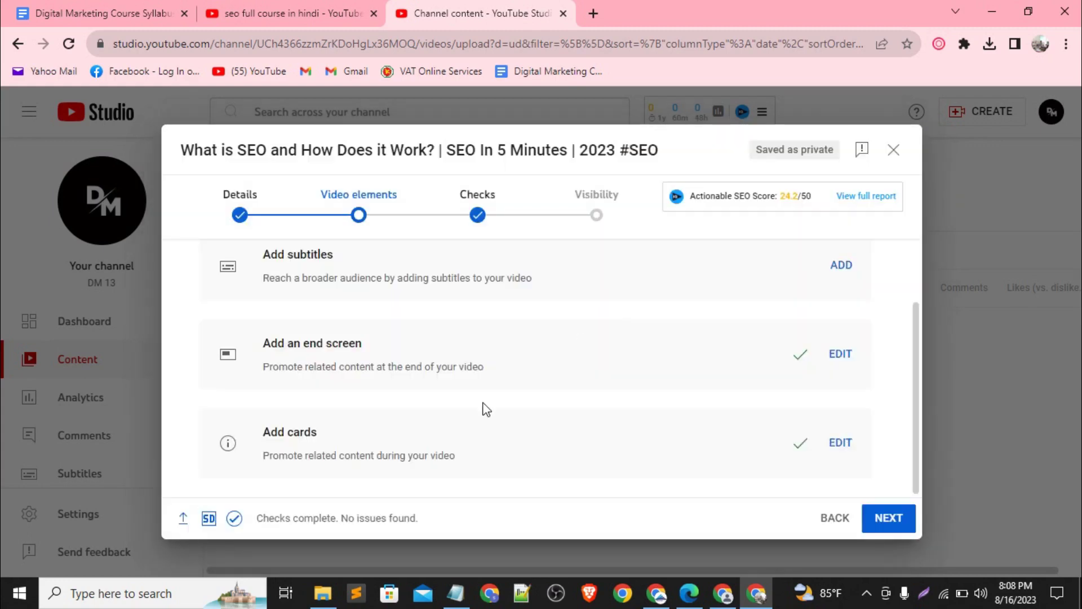
Go through the checks and visibility stages, publish the video as public, and close the published-video dialog.
right_click(483, 403)
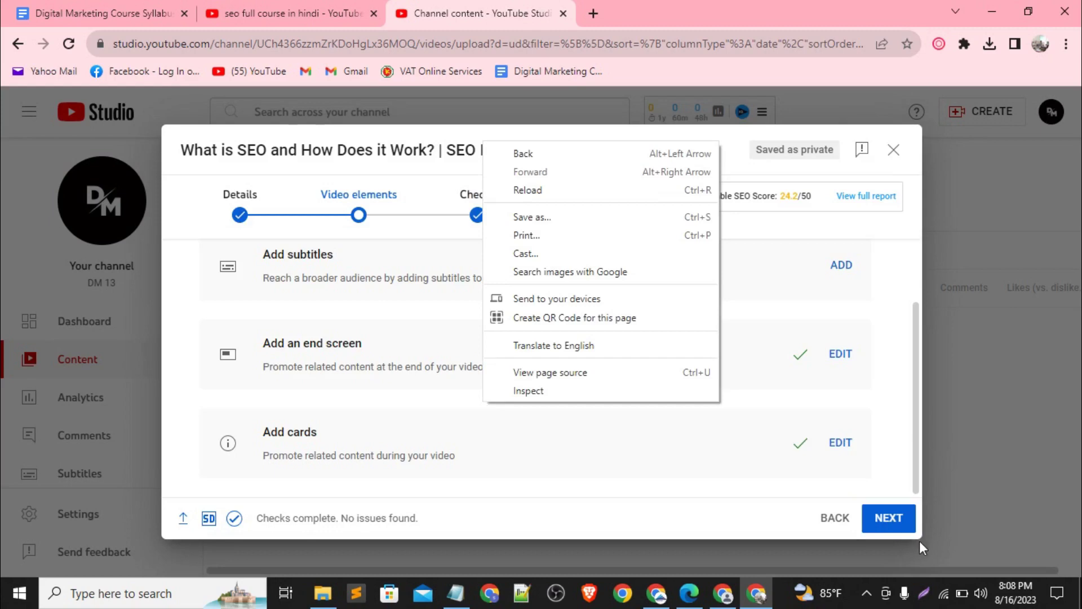
click(900, 530)
click(901, 530)
click(900, 530)
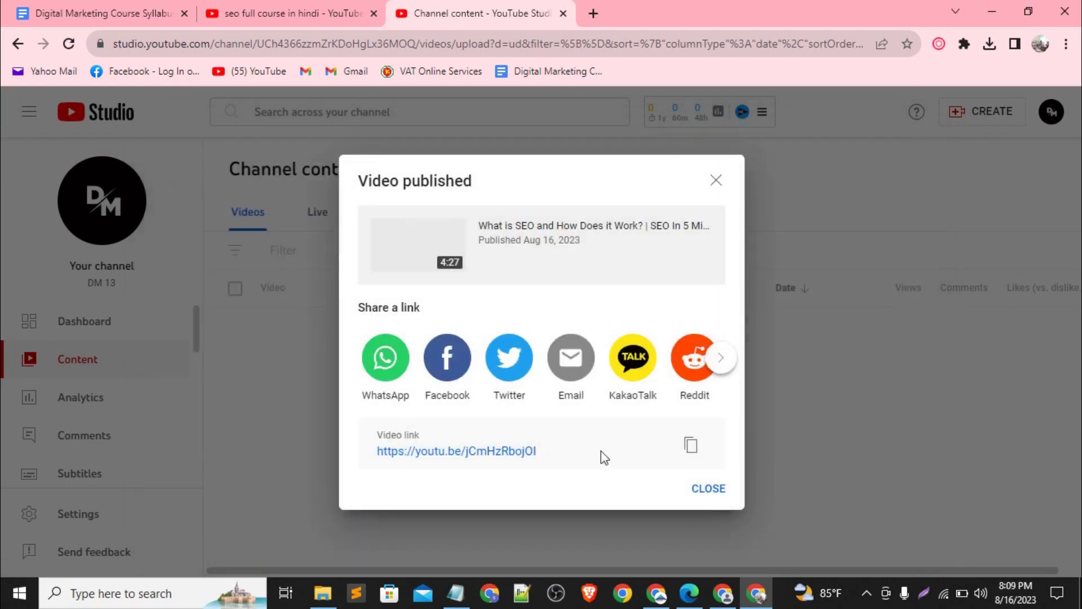
click(713, 493)
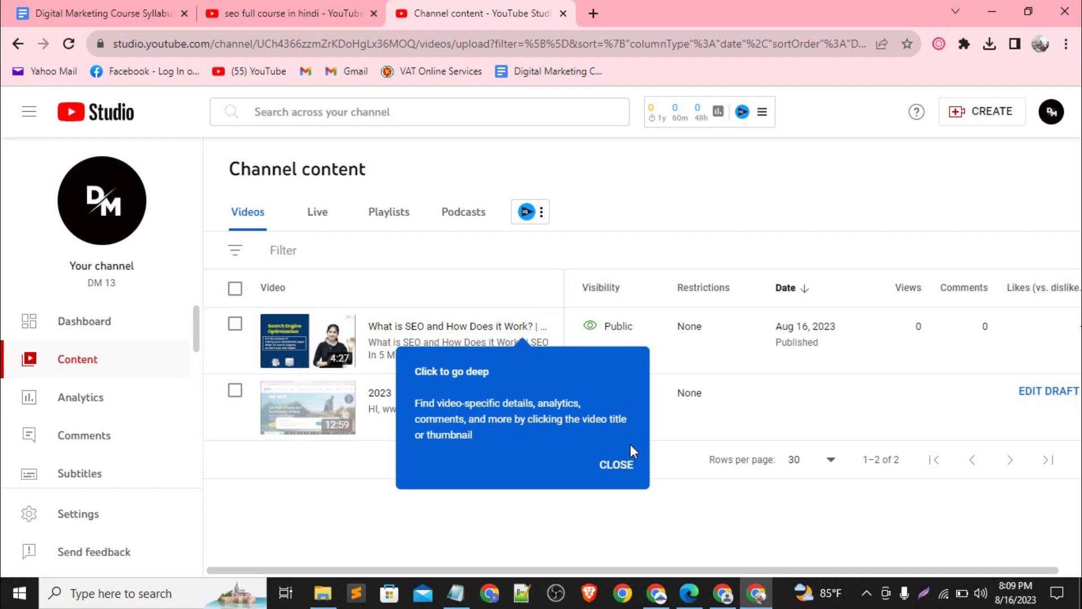
Dismiss the feature tips about video details and Studio search on the channel content page.
click(617, 466)
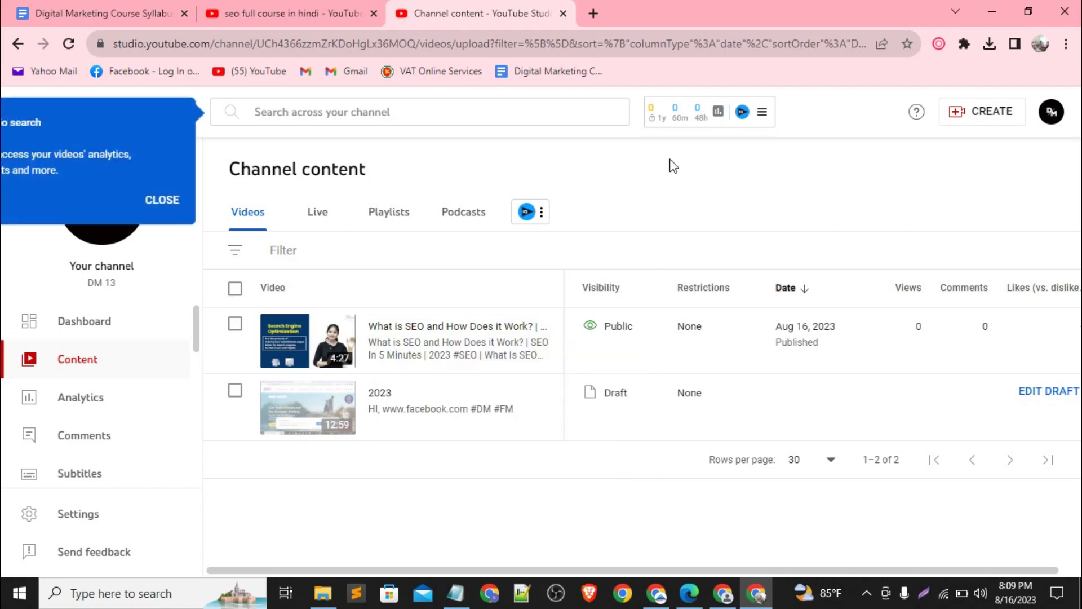
click(168, 203)
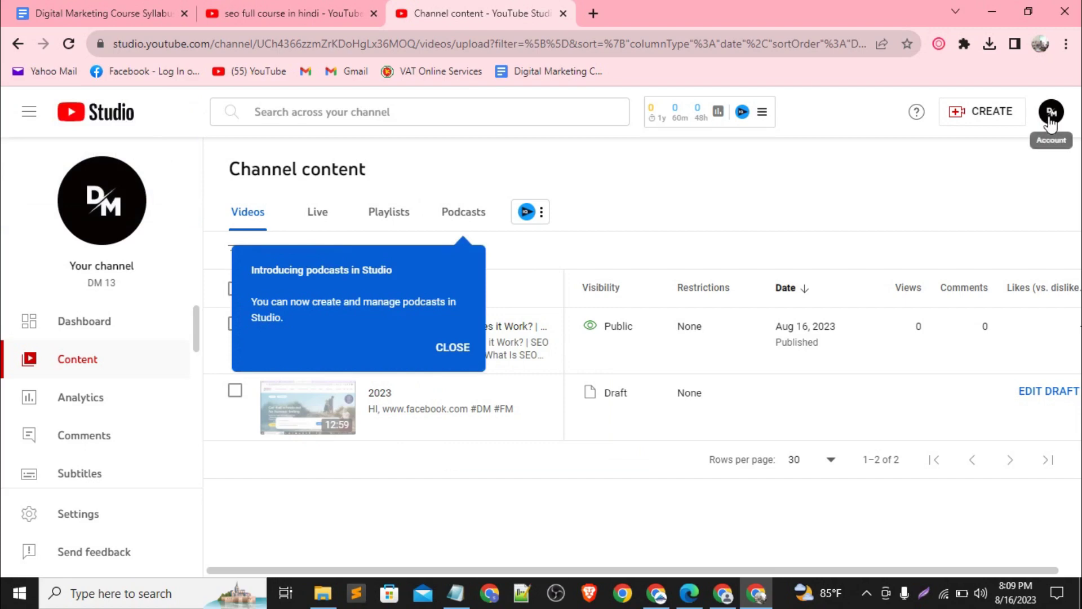
click(1050, 115)
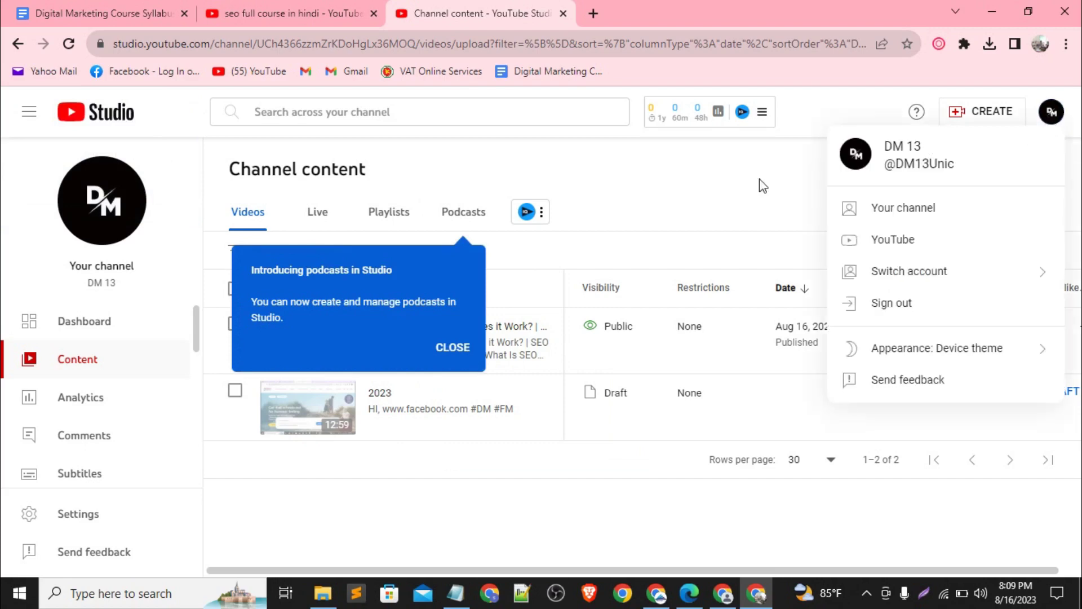
click(742, 188)
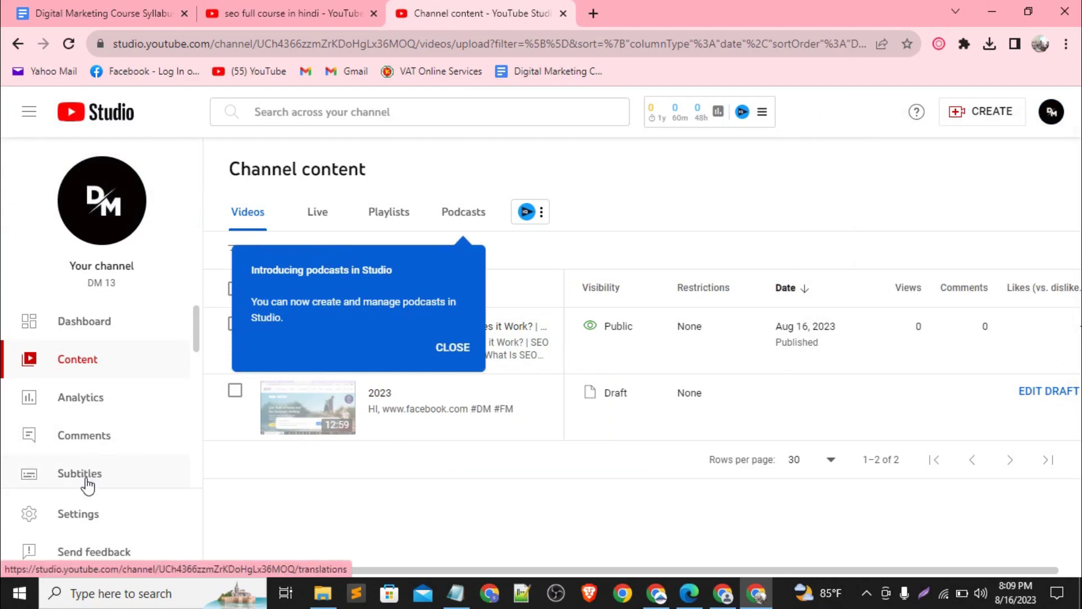
Open the advanced settings of the channel's upload defaults and look over the license, language and comment options.
scroll(87, 479, down, 1)
click(63, 518)
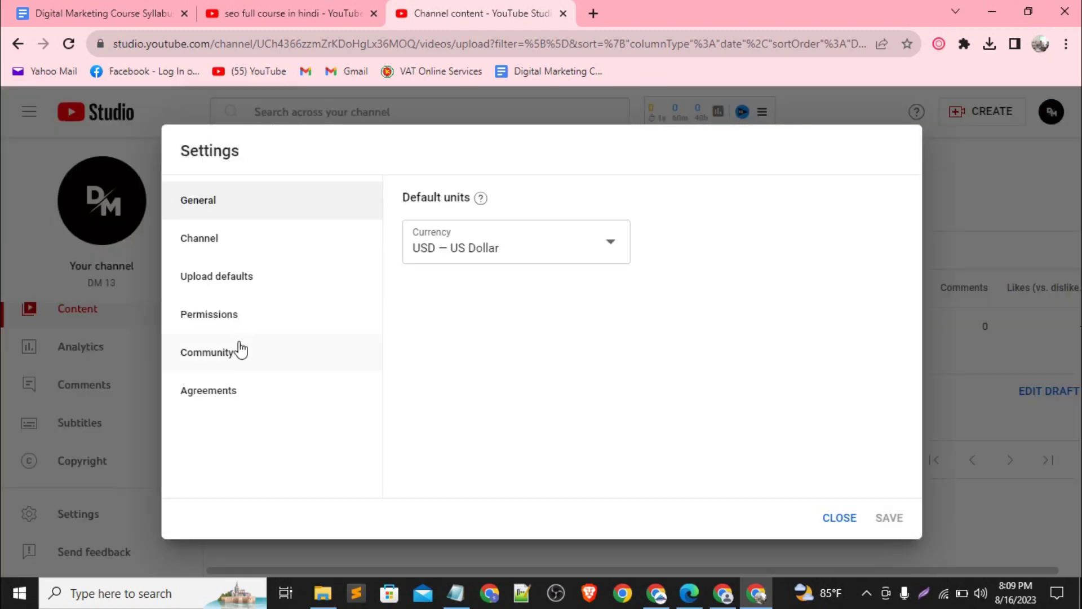
click(223, 277)
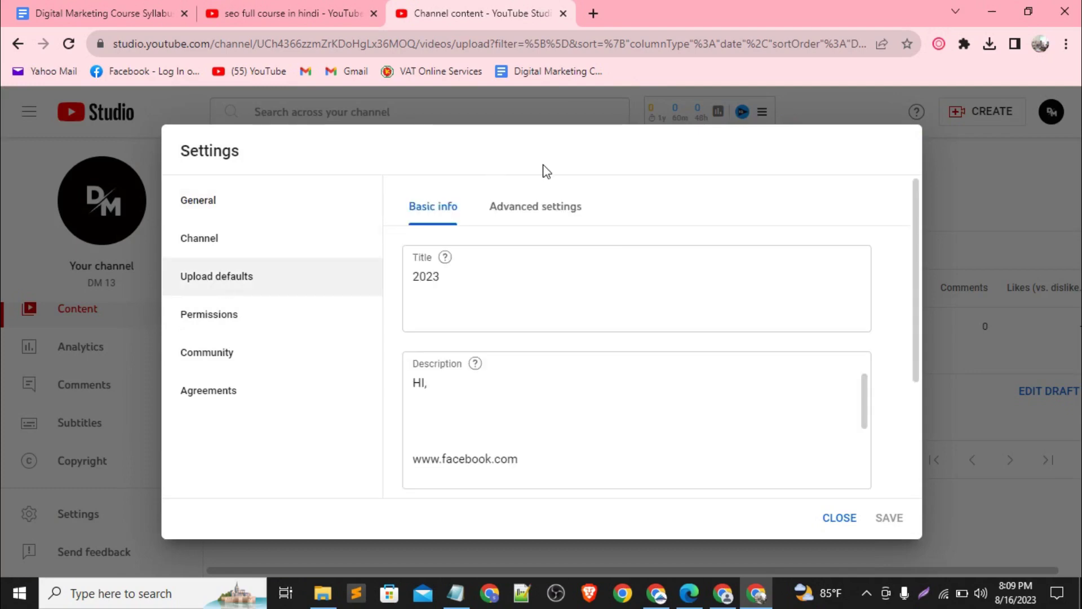
click(547, 207)
scroll(533, 345, down, 5)
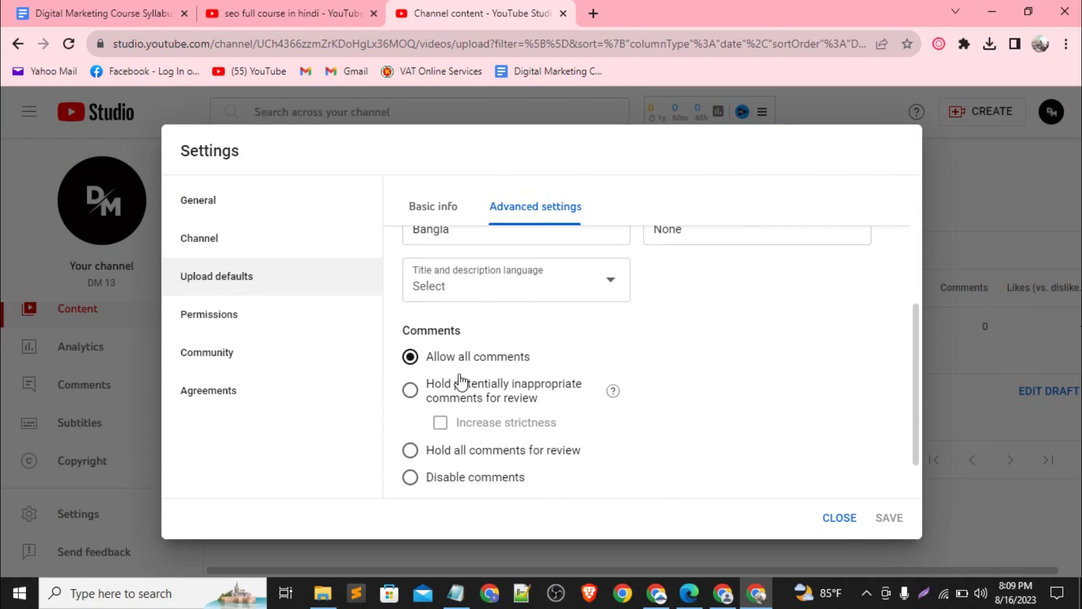
scroll(459, 381, down, 1)
scroll(459, 381, up, 3)
scroll(460, 381, up, 1)
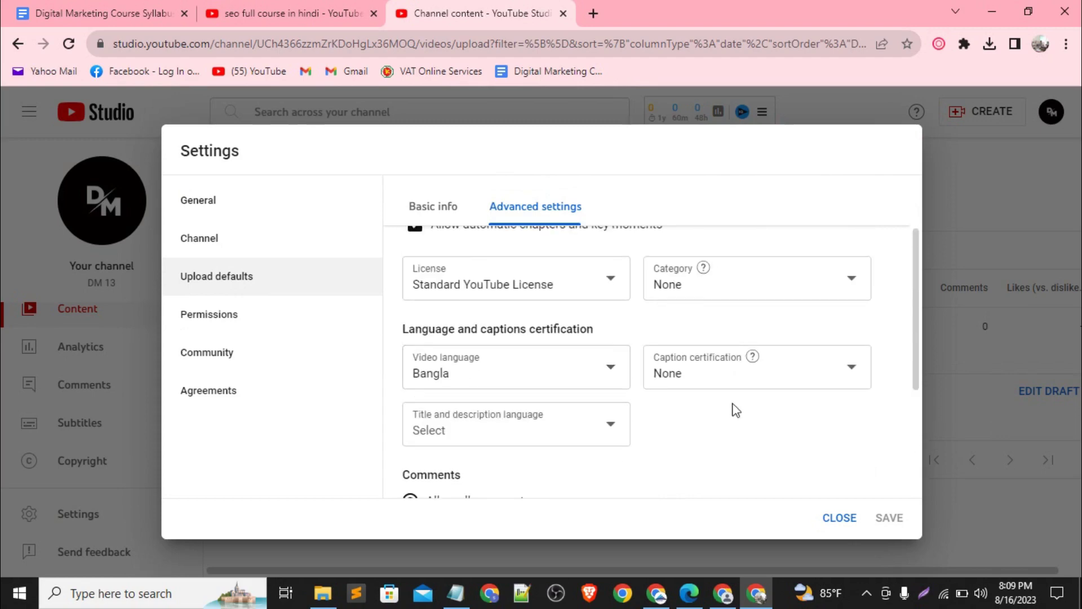
scroll(475, 369, up, 1)
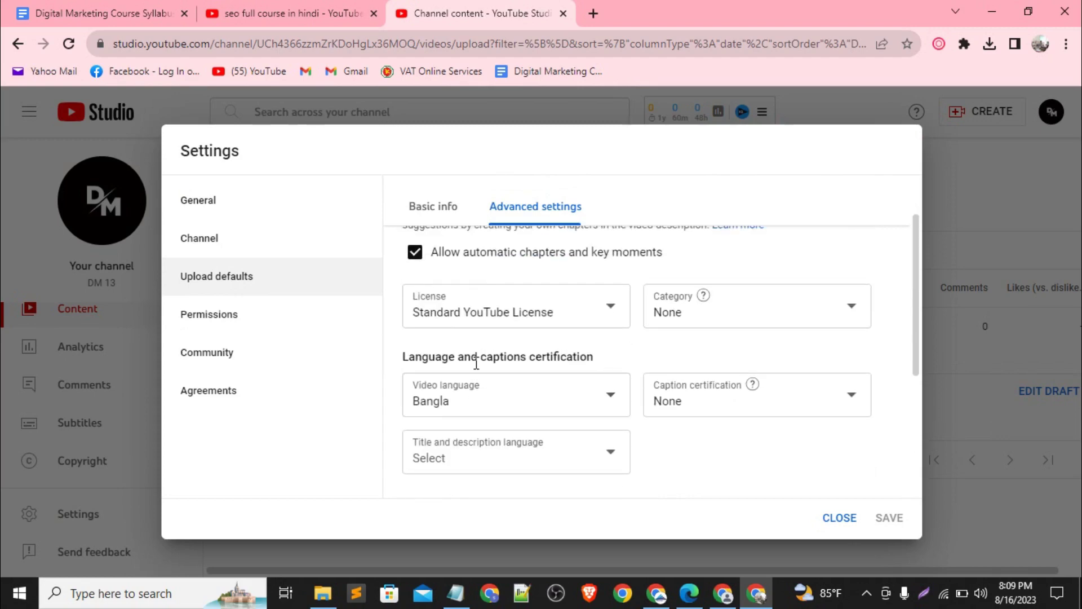
Set the default upload category to Science & Technology and save the channel settings.
click(594, 386)
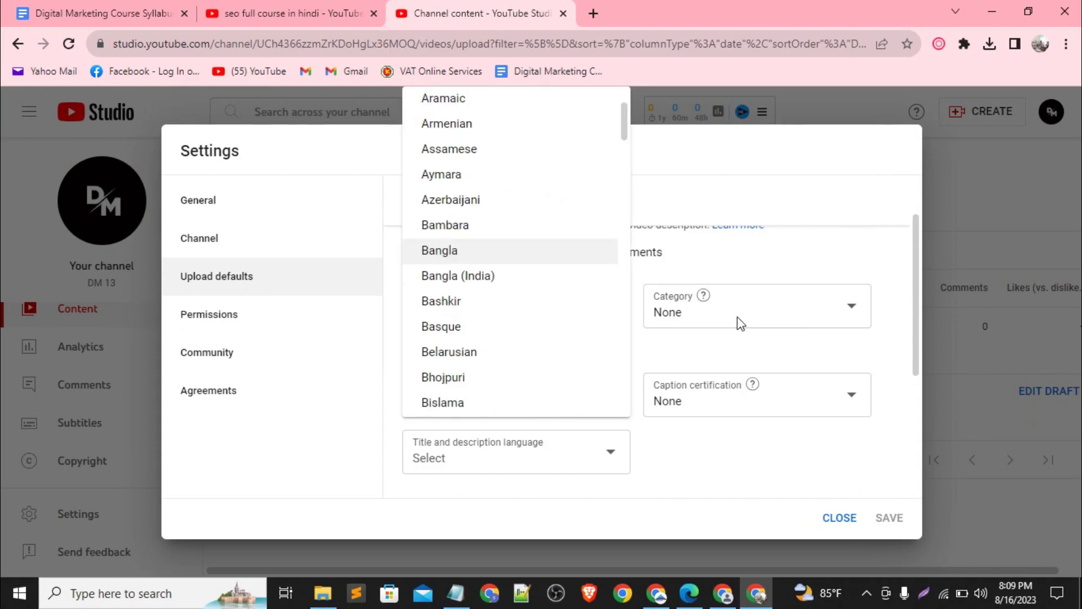
click(738, 322)
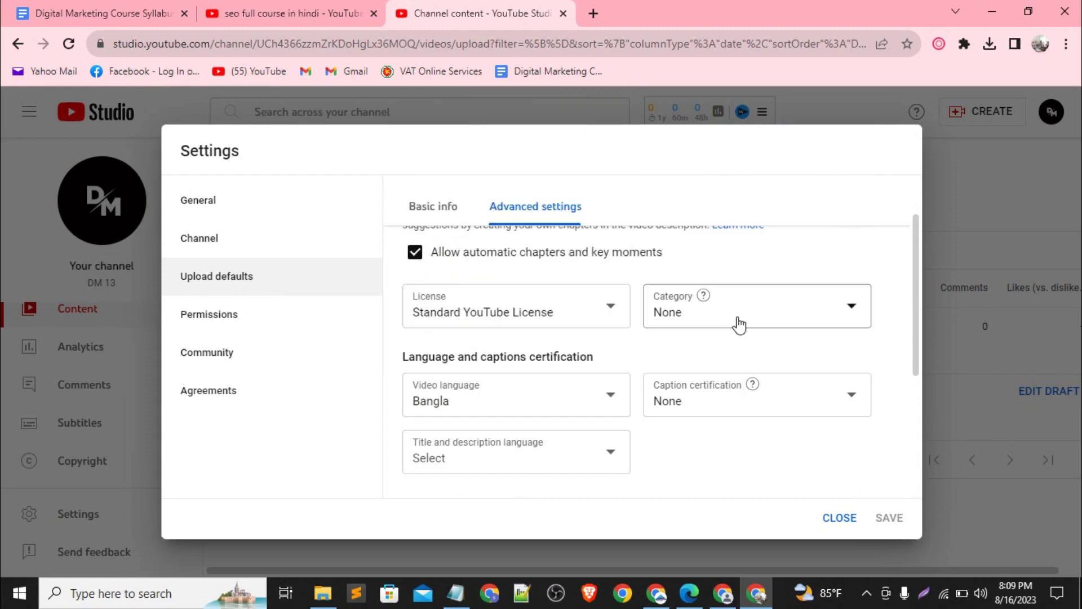
click(736, 322)
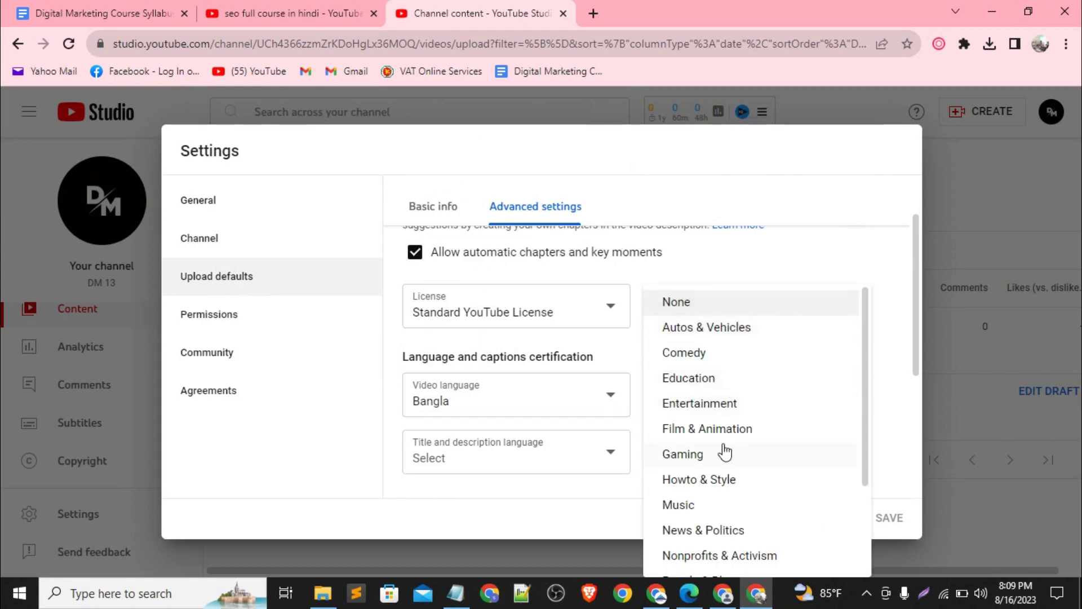
scroll(726, 445, down, 2)
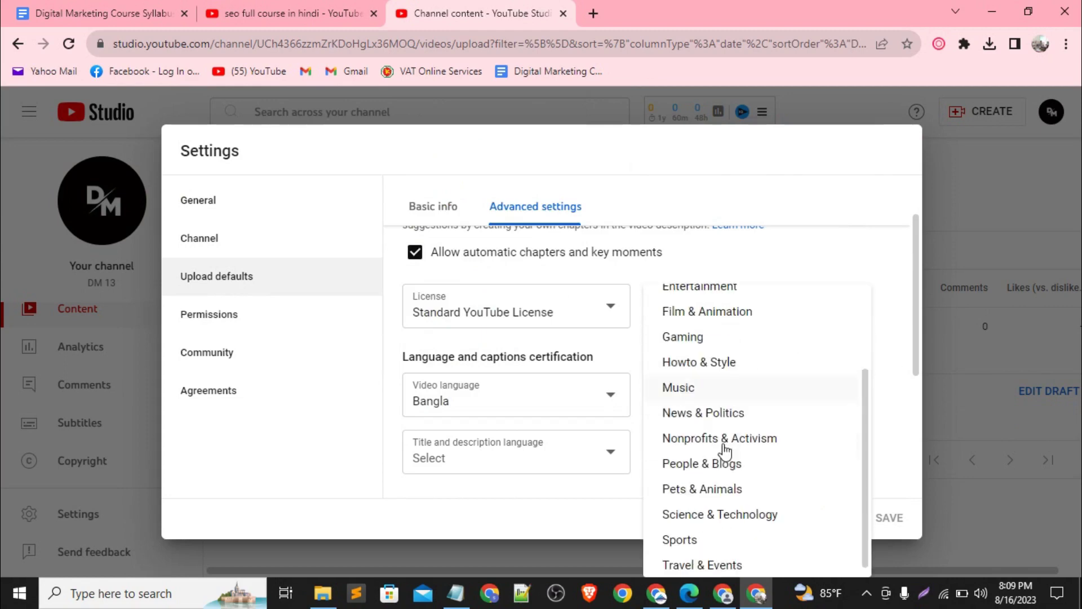
click(724, 510)
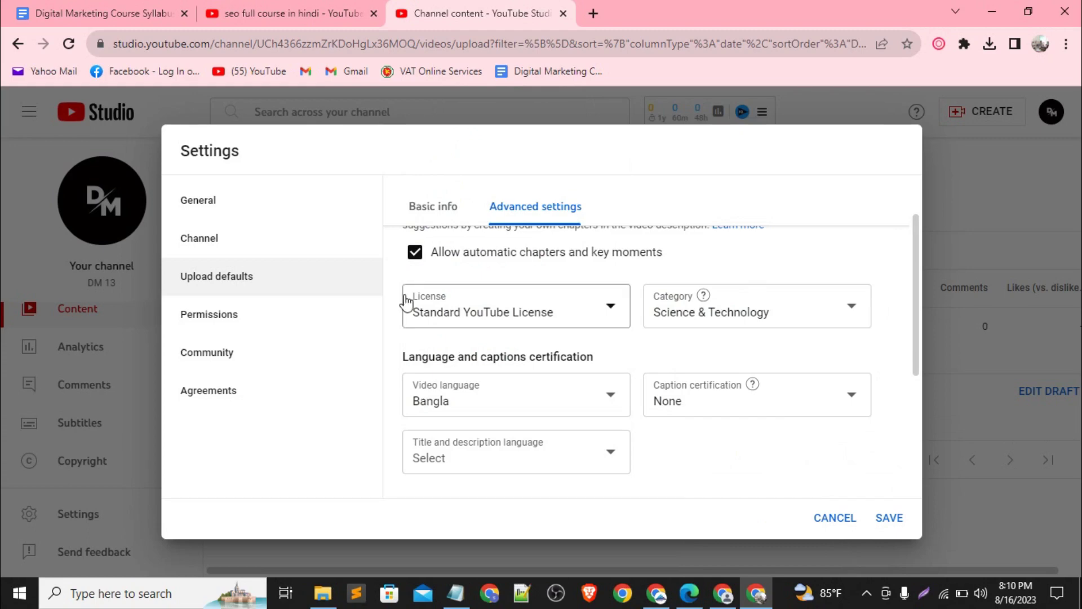
scroll(520, 332, up, 2)
scroll(520, 331, down, 1)
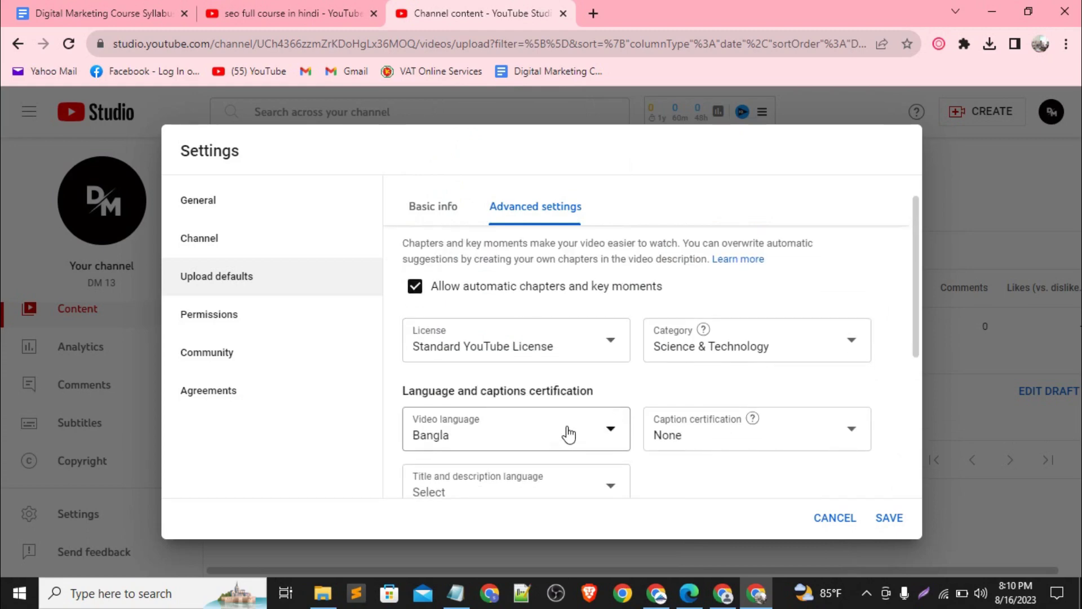
click(889, 519)
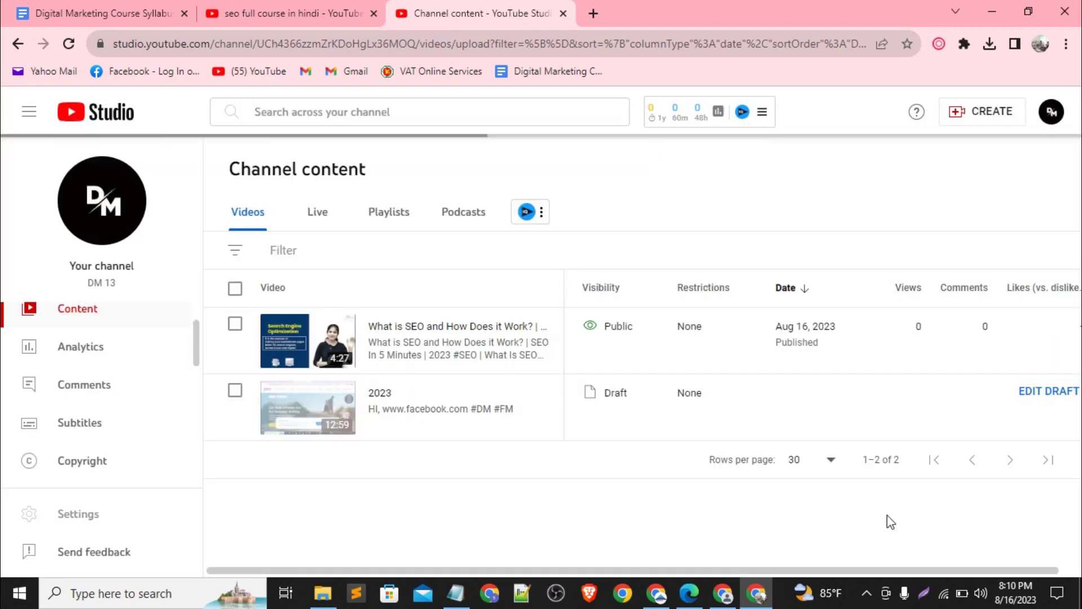